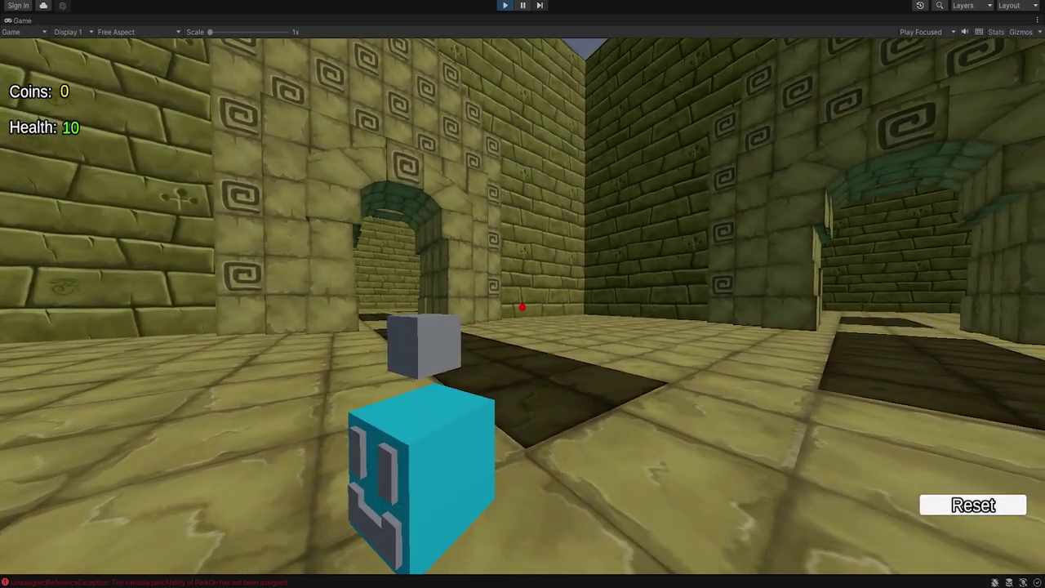
# Step: Restore the full editor layout from the maximized Game view and select the perk cube above the player in the scene
pyautogui.press('s')
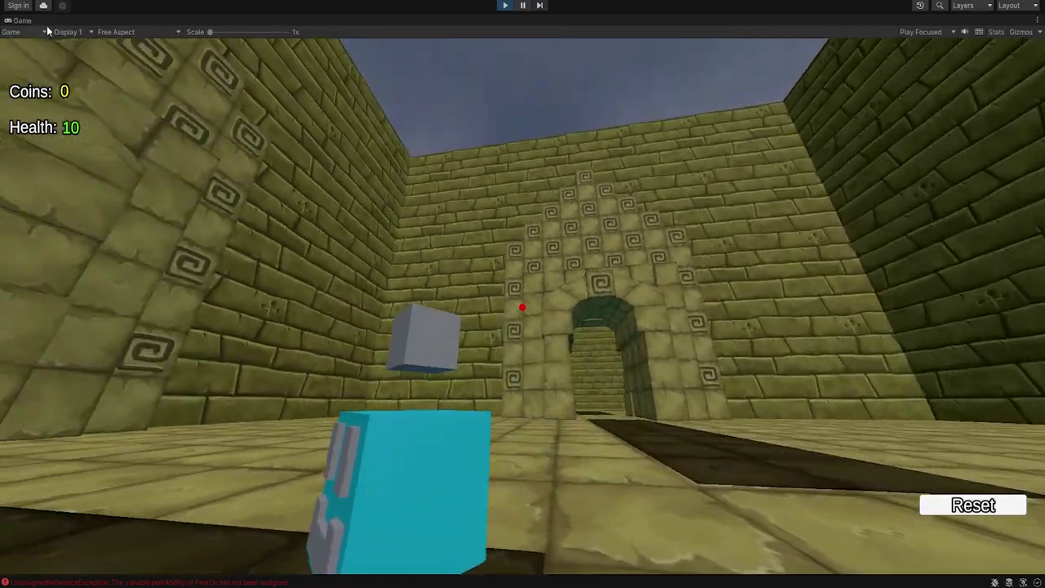
pyautogui.doubleClick(21, 20)
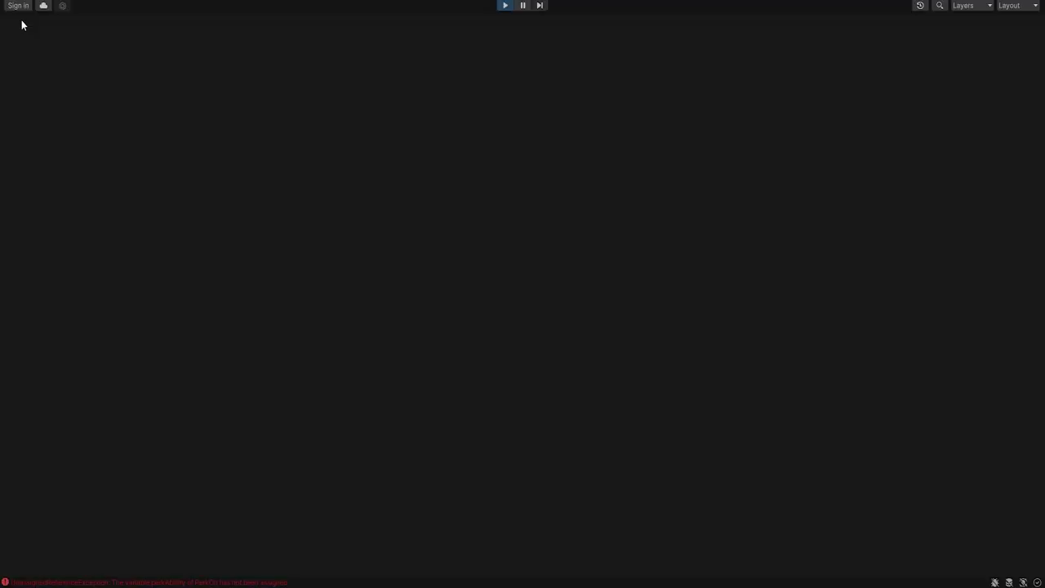
pyautogui.moveTo(597, 154); pyautogui.dragTo(452, 143, button='right')
pyautogui.press('w')
pyautogui.click(595, 178)
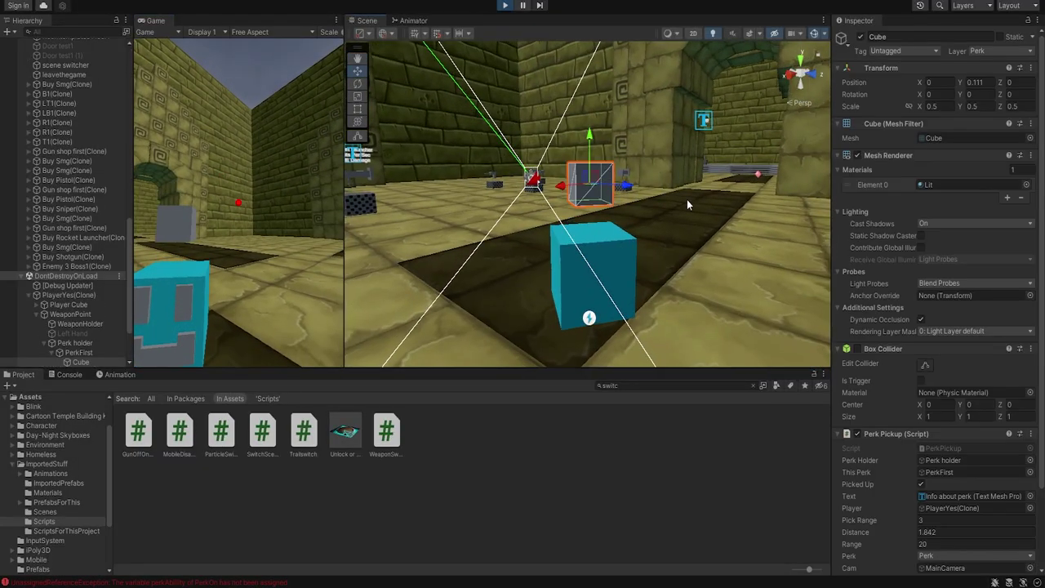
# Step: Review the cube's Perk Pickup settings and expand Perk holder and PerkFirst in the hierarchy to examine the perk's child objects
pyautogui.scroll(-2, 889, 207)
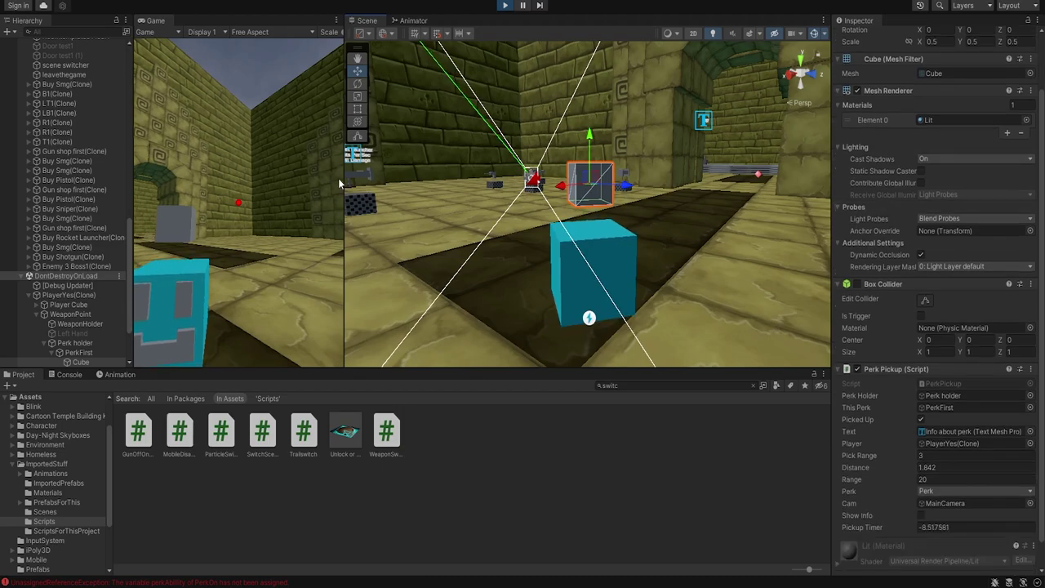
pyautogui.scroll(-3, 63, 290)
pyautogui.click(80, 264)
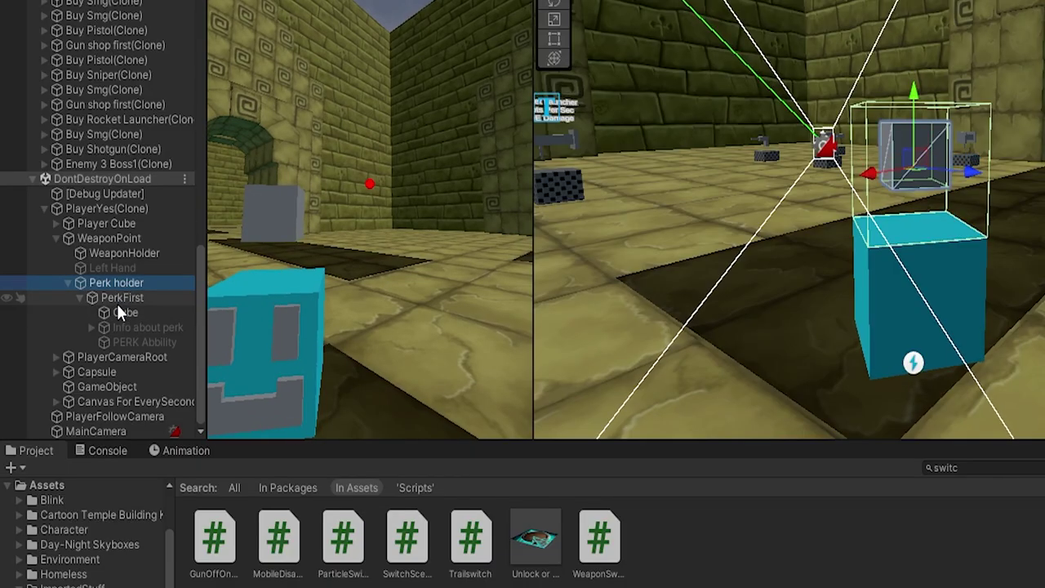
pyautogui.click(79, 287)
pyautogui.click(135, 297)
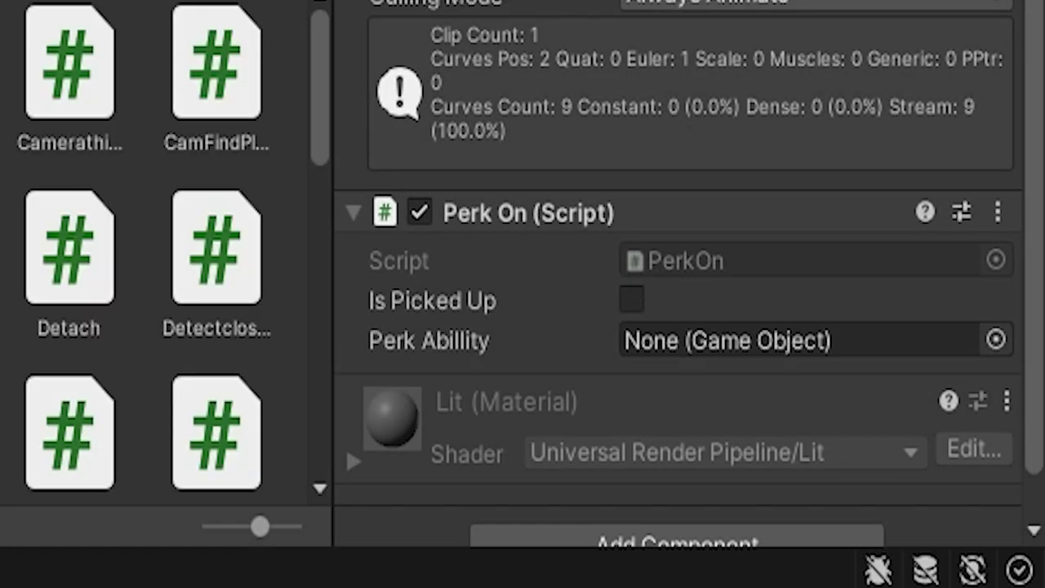
# Step: Assign the PERK Abbility child object to the Perk Abillity reference of the Perk On script on the PerkFirst prefab
pyautogui.scroll(-3, 871, 312)
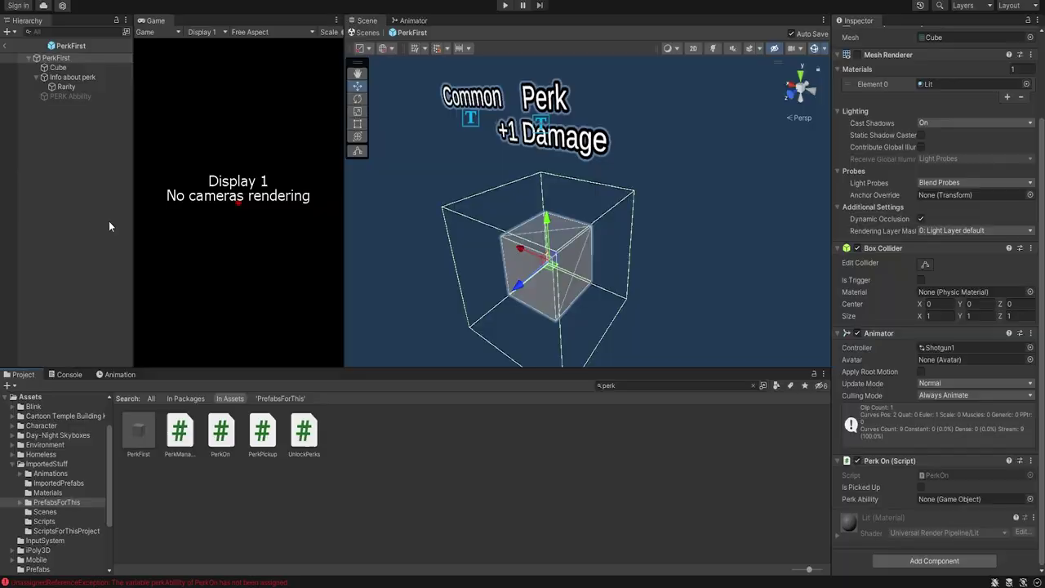
pyautogui.moveTo(70, 95); pyautogui.dragTo(943, 502)
pyautogui.moveTo(706, 367); pyautogui.dragTo(698, 363)
pyautogui.click(55, 88)
pyautogui.click(54, 95)
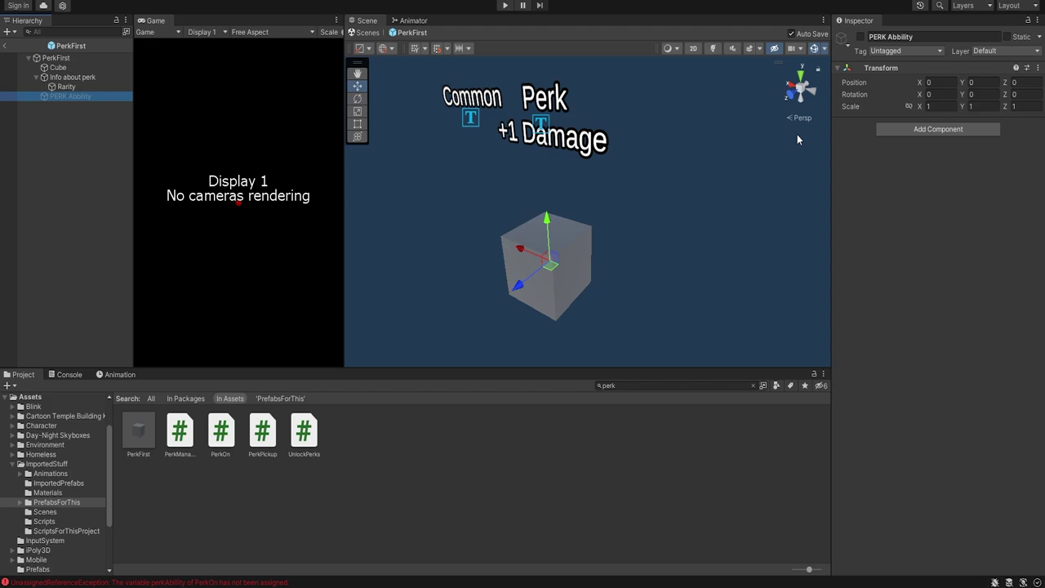
# Step: Exit the PerkFirst prefab and run the game
pyautogui.moveTo(630, 84); pyautogui.dragTo(688, 155, button='right')
pyautogui.press('s')
pyautogui.press('a')
pyautogui.scroll(3, 621, 168)
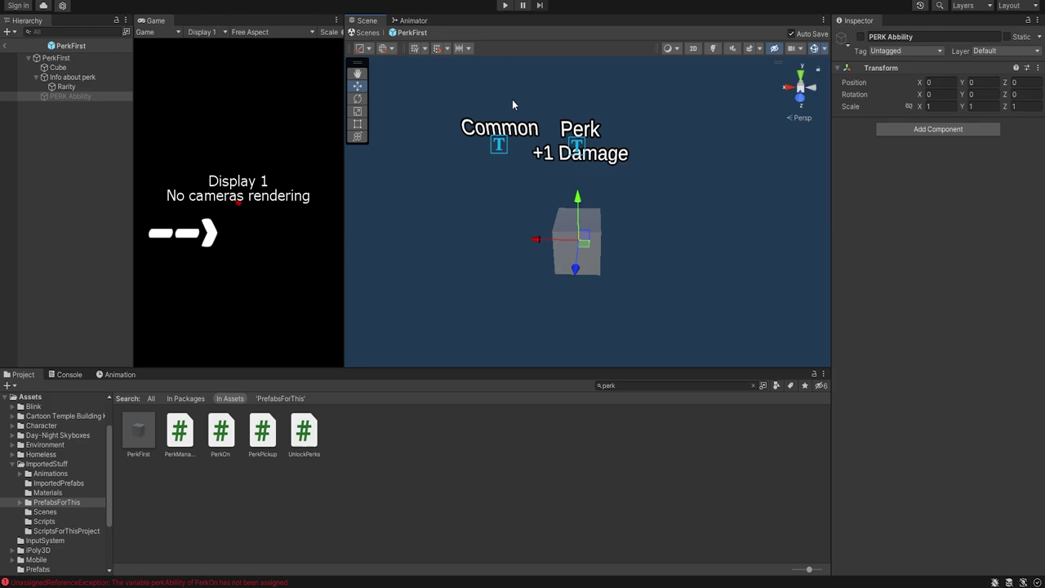
pyautogui.click(507, 89)
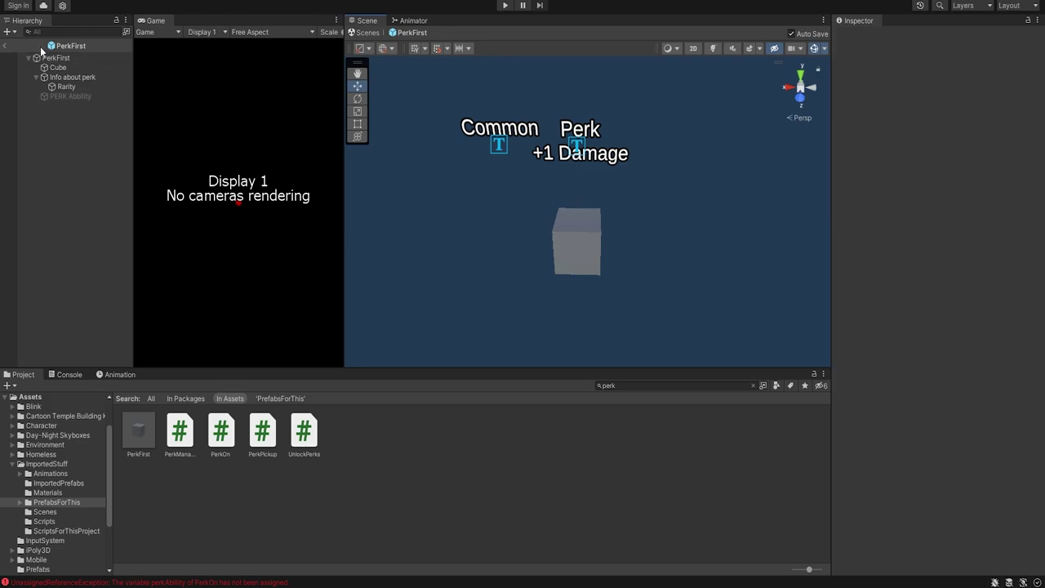
pyautogui.click(6, 46)
pyautogui.click(504, 4)
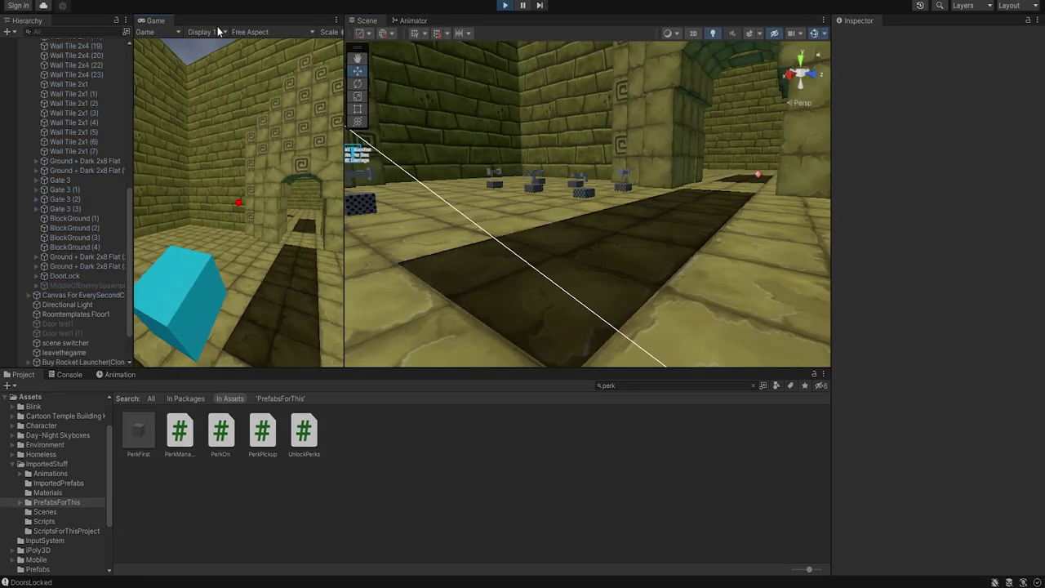
# Step: Pick up the perk cube in the running game and examine its Perk Pickup script values
pyautogui.press('w')
pyautogui.press('e')
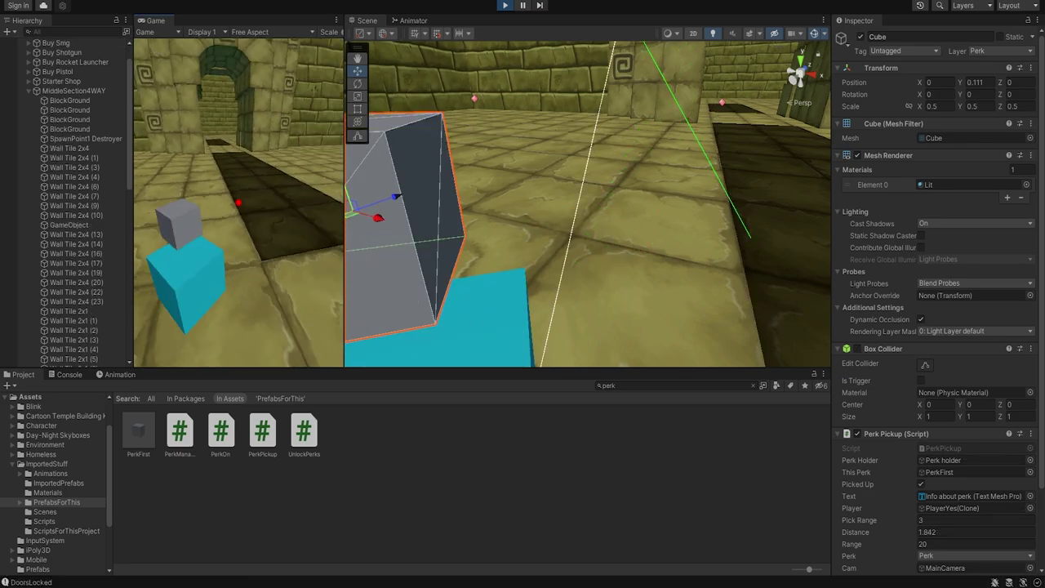
pyautogui.press('Escape')
pyautogui.scroll(-3, 882, 288)
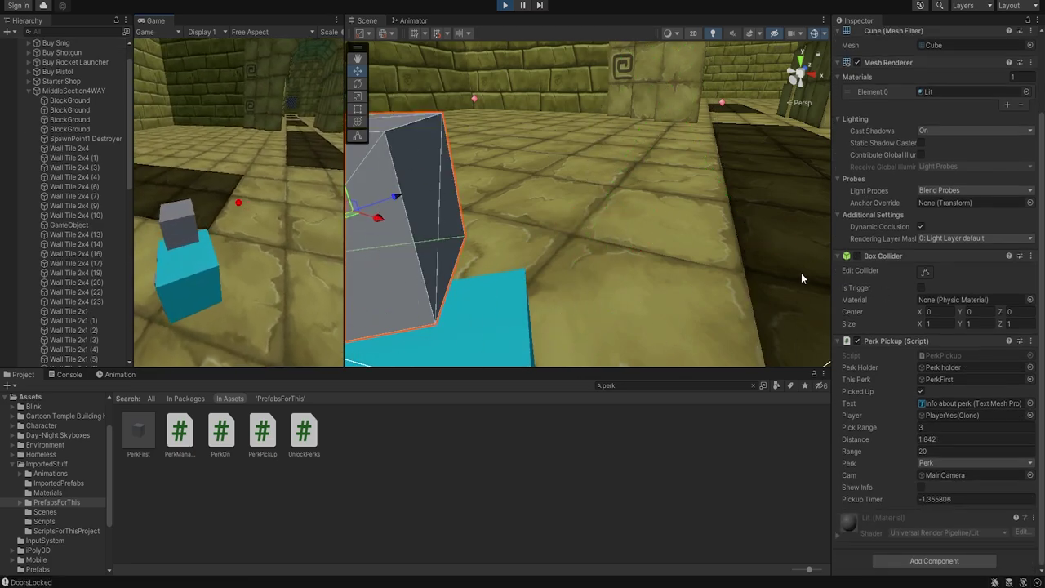
pyautogui.scroll(-5, 110, 238)
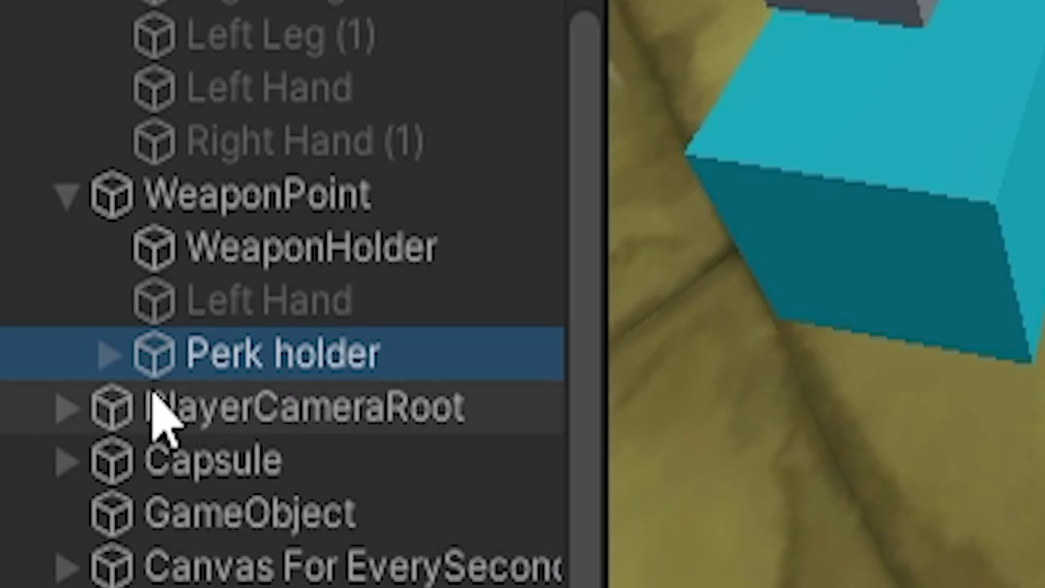
# Step: Expand Perk holder under WeaponPoint and inspect the PERK Abbility object of the picked-up perk
pyautogui.click(108, 353)
pyautogui.scroll(-3, 310, 57)
pyautogui.click(371, 377)
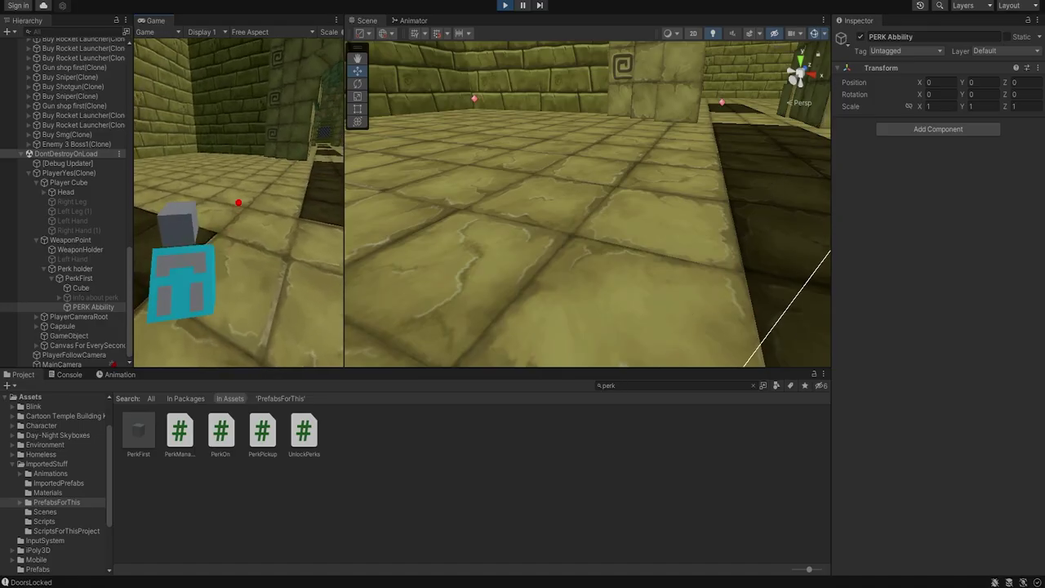
# Step: Maximize the running Game view, walk to the weapon stands, and test picking up and firing a gun
pyautogui.doubleClick(155, 21)
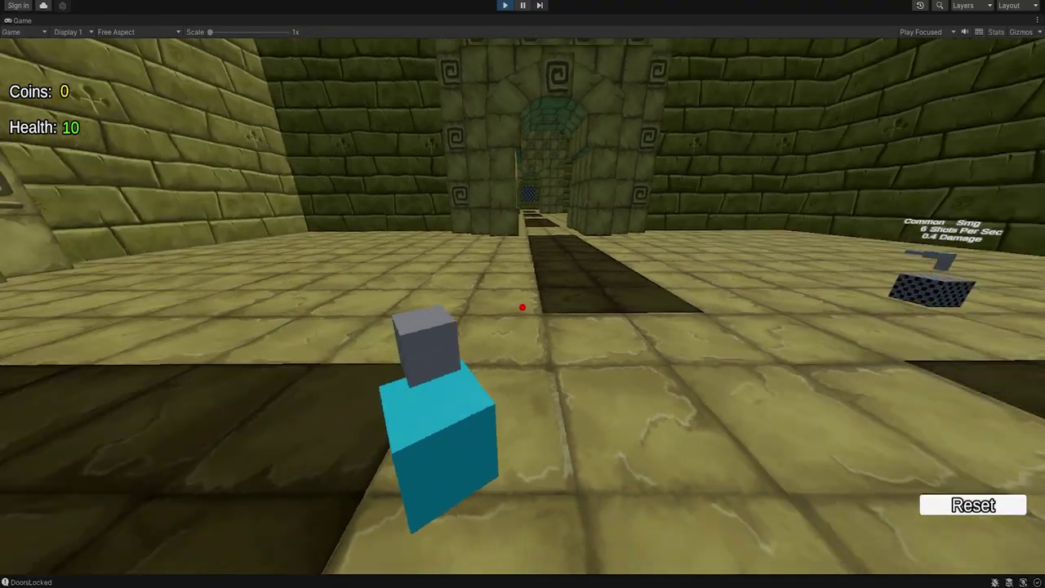
pyautogui.press('w')
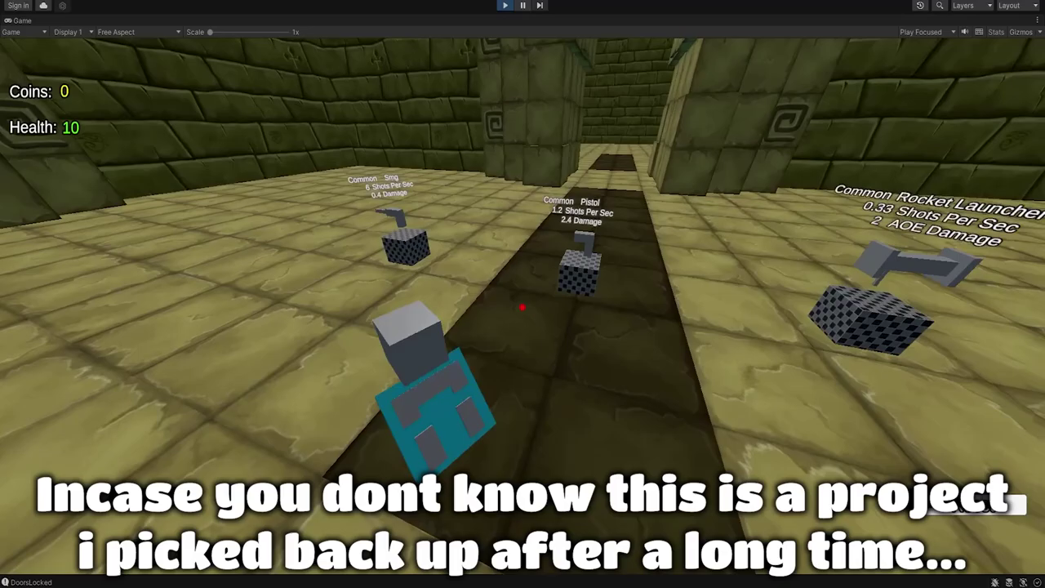
pyautogui.press('w')
pyautogui.press('e')
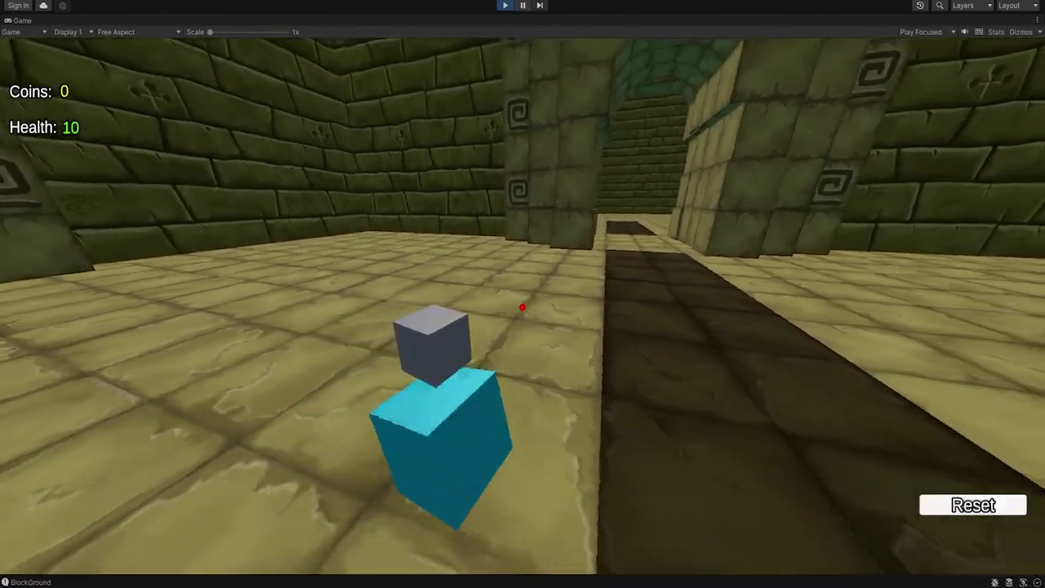
pyautogui.press('s')
pyautogui.click(523, 308)
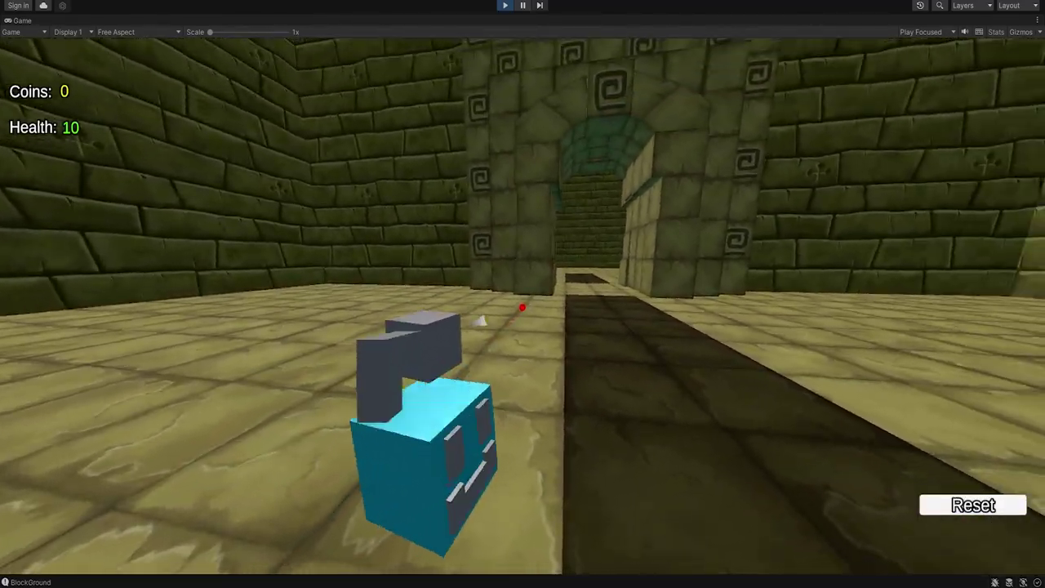
pyautogui.press('a')
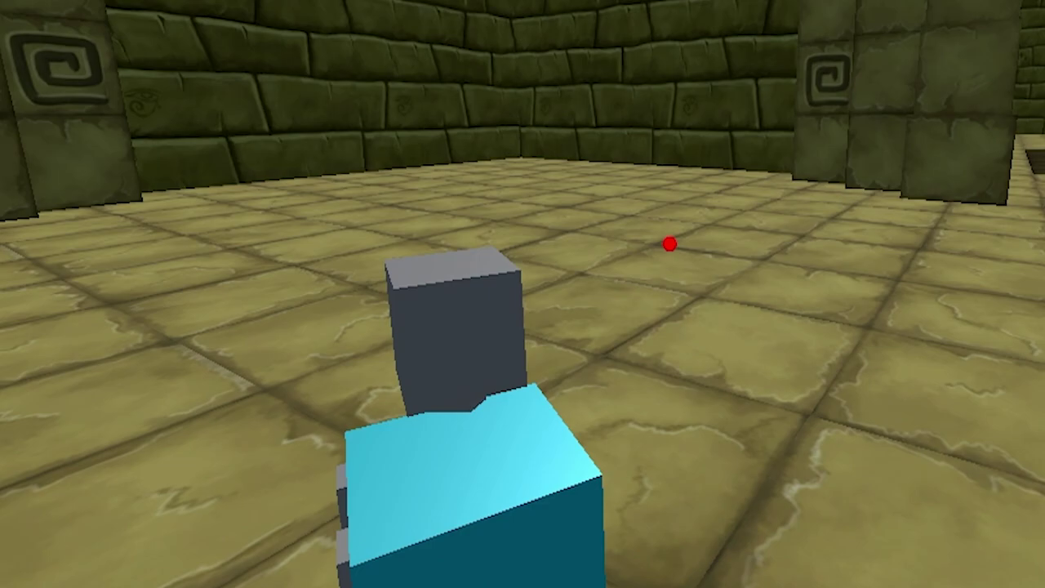
# Step: Walk the player around the dropped gun while carrying the perk and test picking the gun up
pyautogui.press('s')
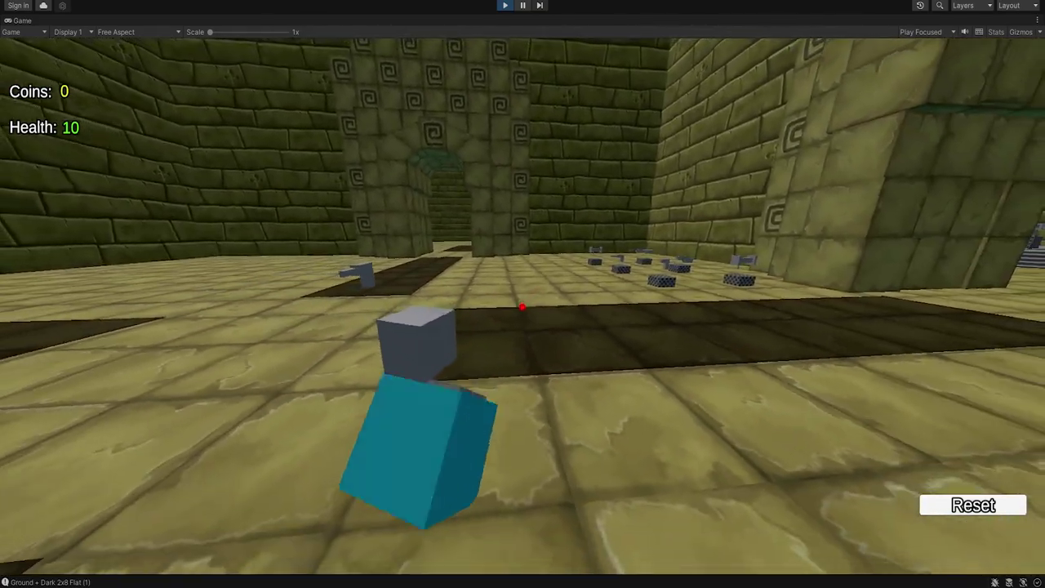
pyautogui.press('d')
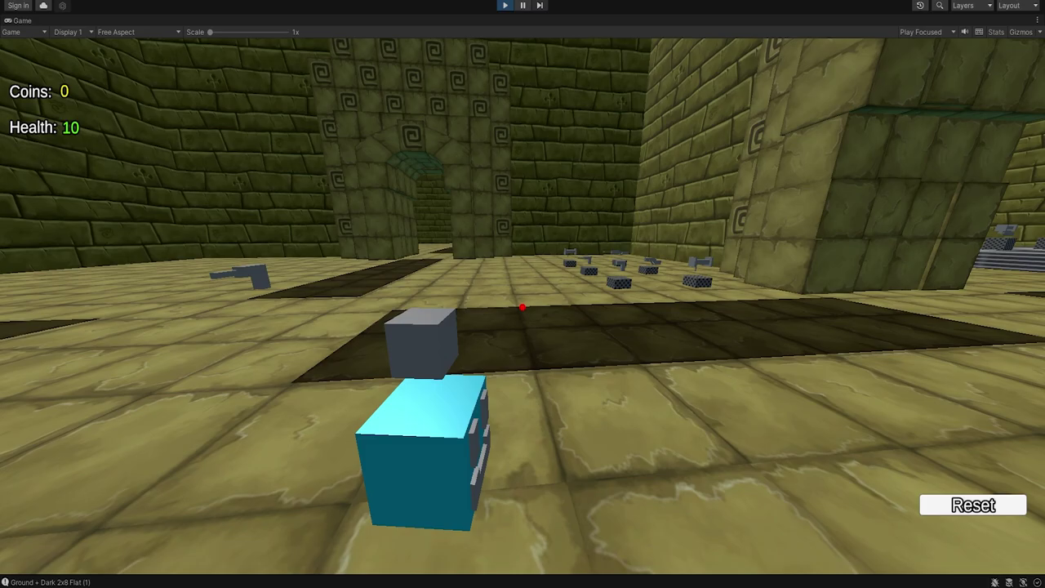
pyautogui.press('a')
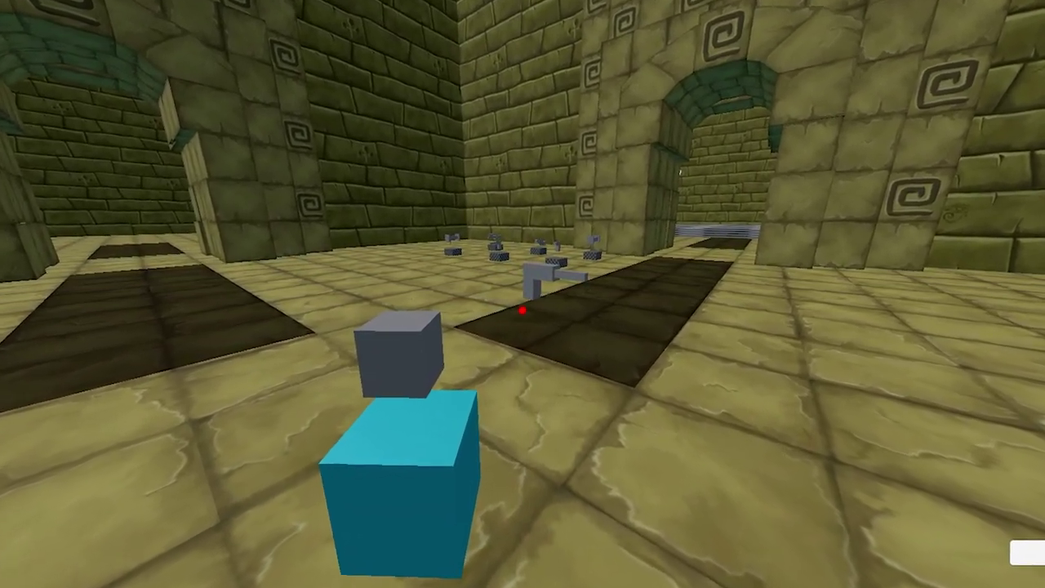
pyautogui.press('w')
pyautogui.press('w')
pyautogui.press('e')
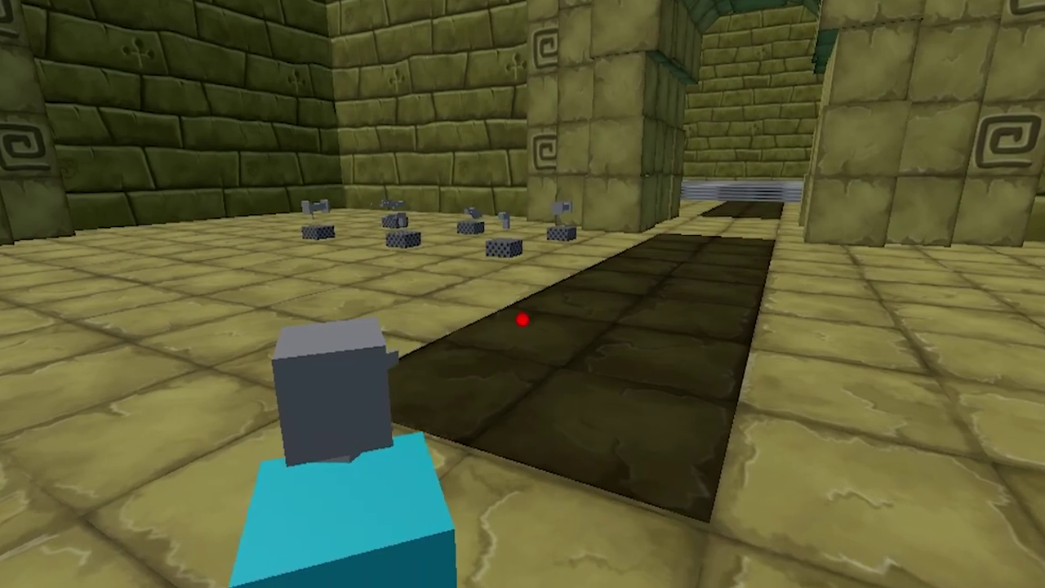
pyautogui.press('d')
pyautogui.press('s')
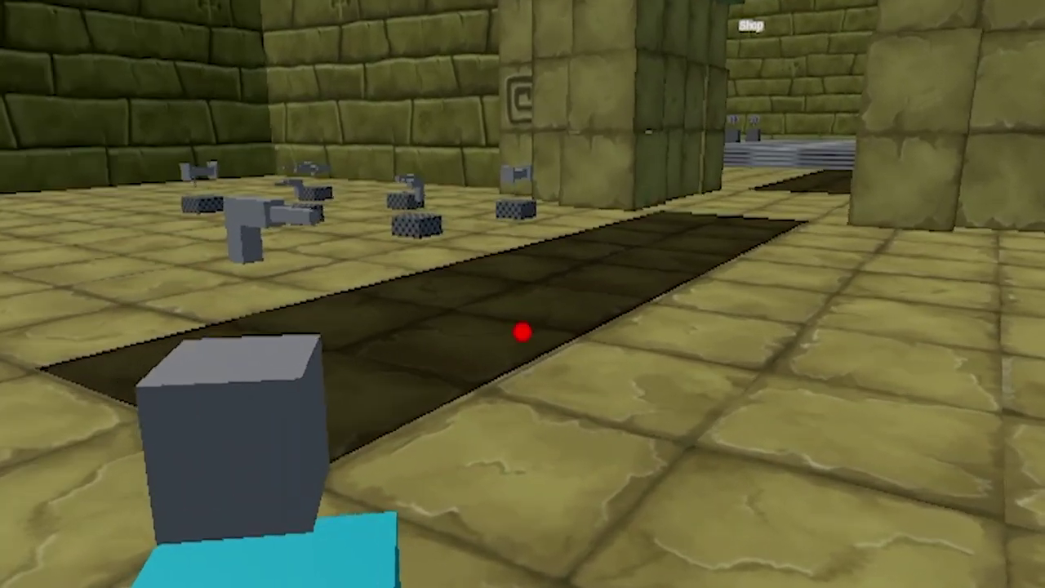
pyautogui.press('w')
pyautogui.press('a')
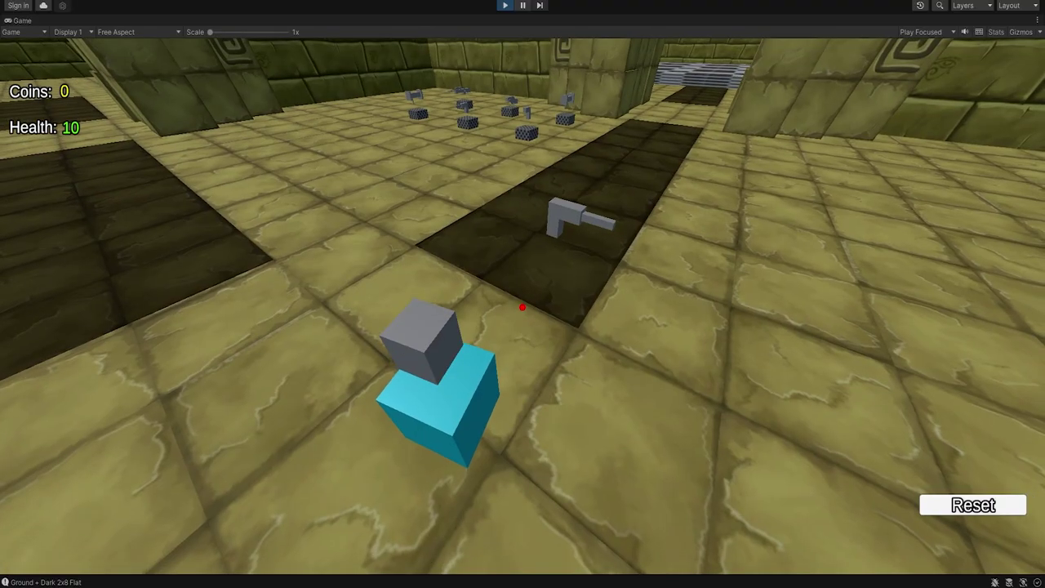
pyautogui.press('w')
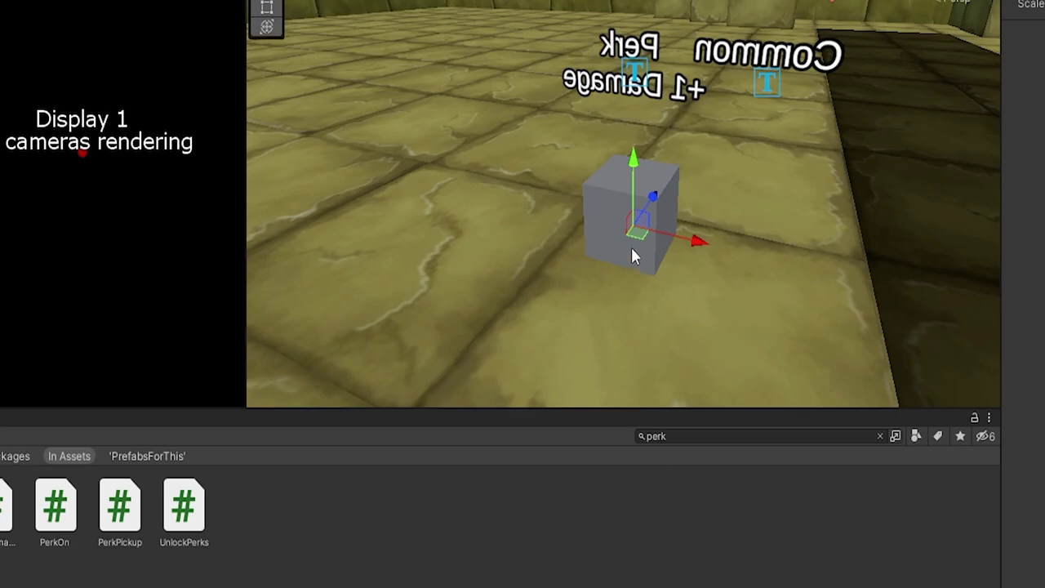
pyautogui.moveTo(532, 193); pyautogui.dragTo(575, 161, button='right')
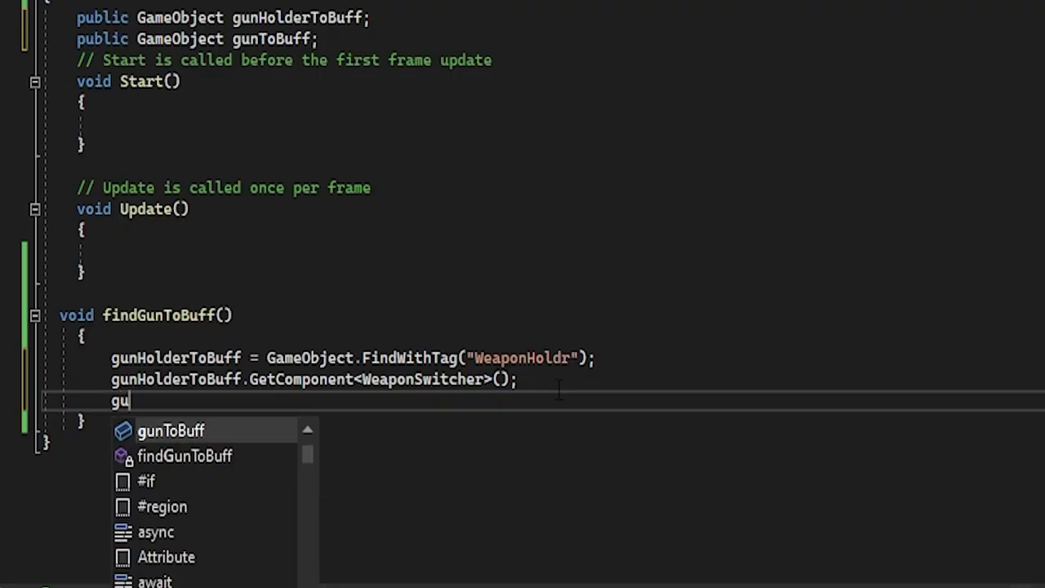
# Step: In findGunToBuff, assign gunToBuff the value gunHolderToBuff.GetComponent<WeaponSwitcher>().currentWep
pyautogui.write('nToBuff')
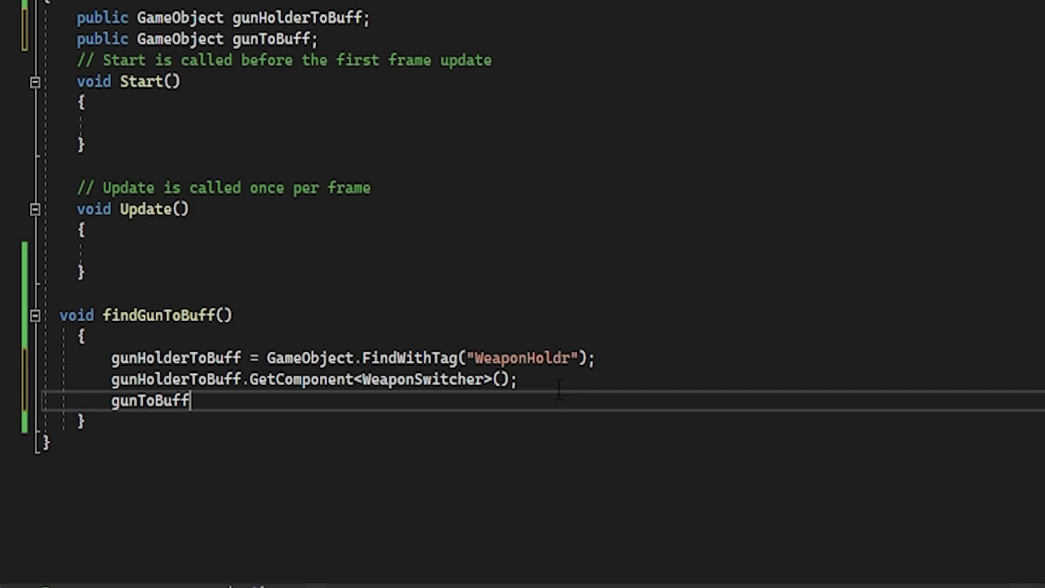
pyautogui.write(' =curr')
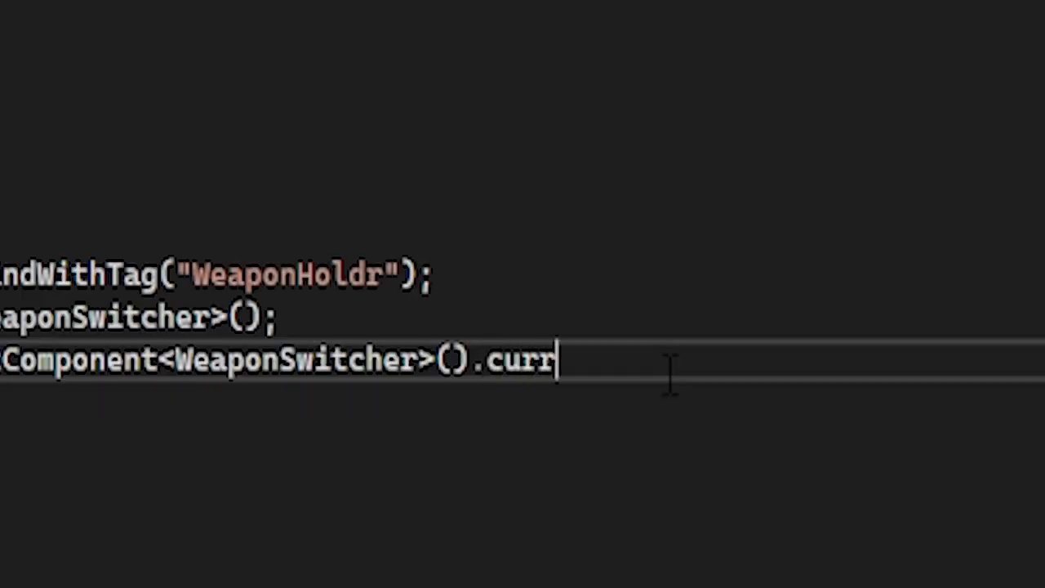
pyautogui.write('entWeop')
pyautogui.press('BackSpace')
pyautogui.press('BackSpace')
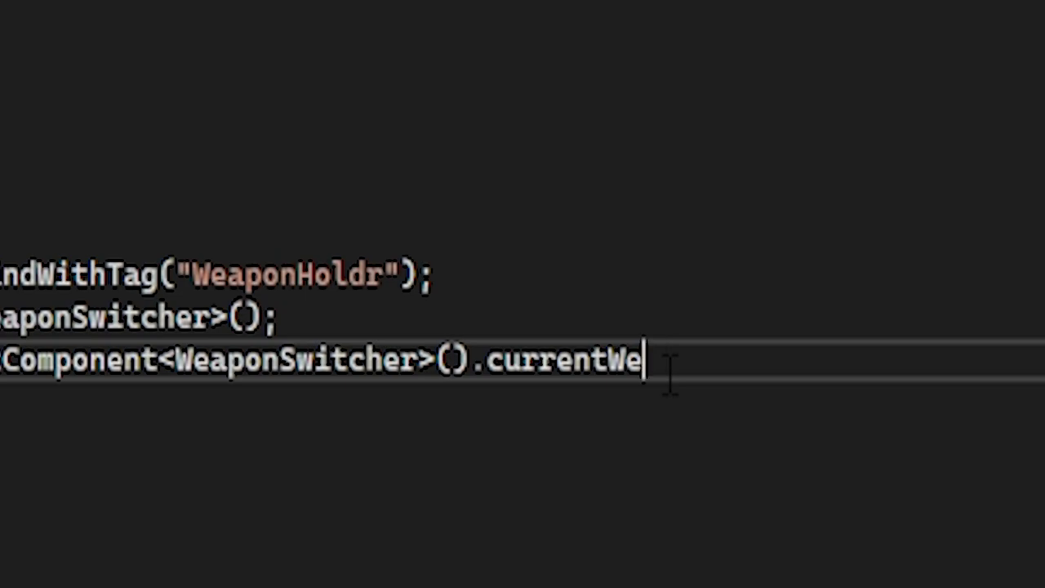
pyautogui.write('p;')
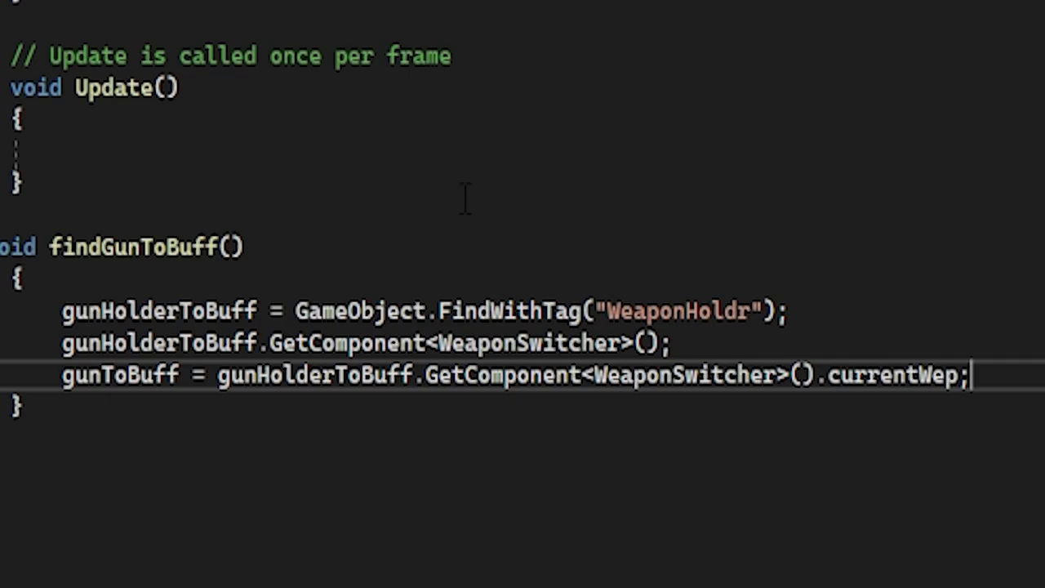
# Step: Declare a public GameObject variable named thisPerk above gunHolderToBuff in the PerkDamageUp class
pyautogui.click(336, 95)
pyautogui.press('Return')
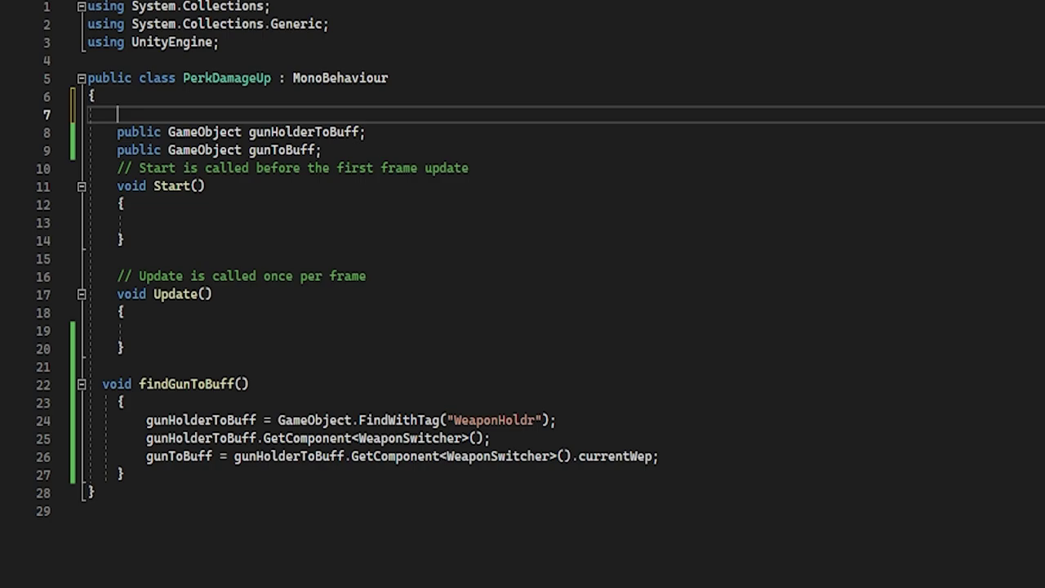
pyautogui.write('public GameObject thisPerk;')
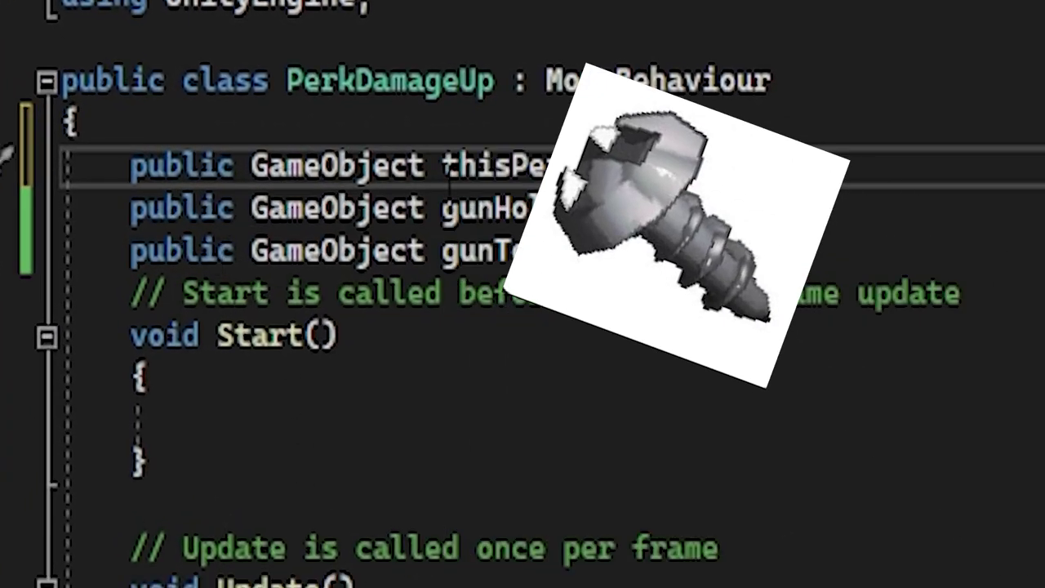
pyautogui.moveTo(600, 168); pyautogui.dragTo(112, 131)
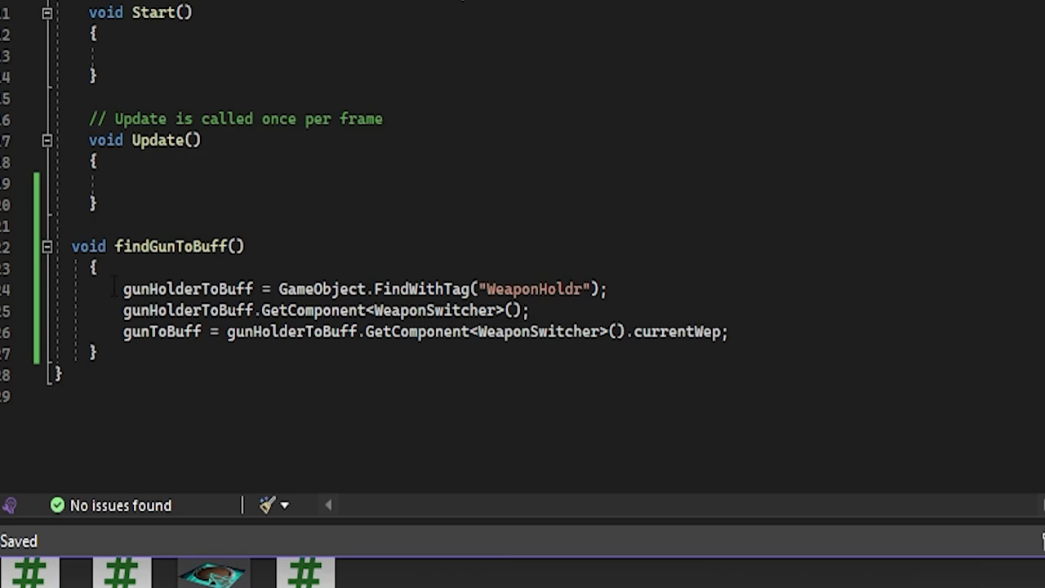
# Step: Move the three statements that find the weapon holder and current gun from findGunToBuff into Update
pyautogui.moveTo(114, 289); pyautogui.dragTo(751, 329)
pyautogui.hotkey('ctrl', 'c')
pyautogui.press('Delete')
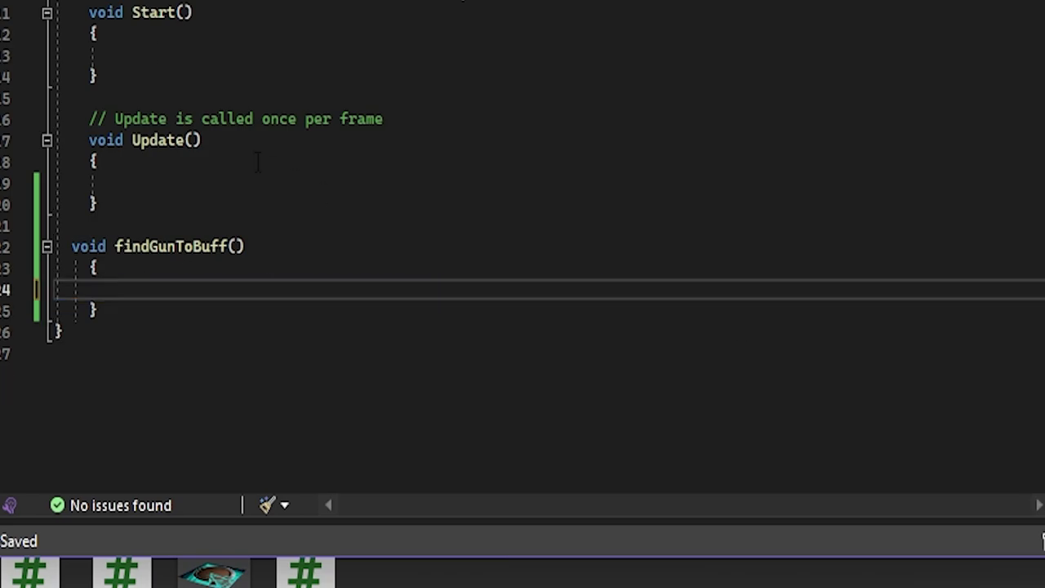
pyautogui.click(258, 181)
pyautogui.hotkey('ctrl', 'v')
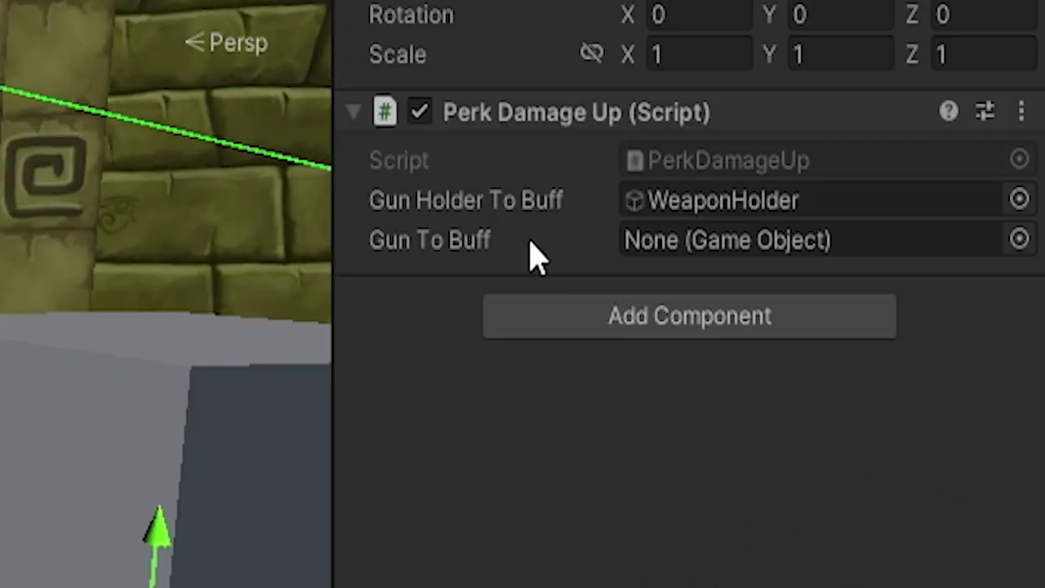
# Step: Check the gun fields of the Perk Damage Up component and walk the player with the perk in the running game
pyautogui.click(699, 189)
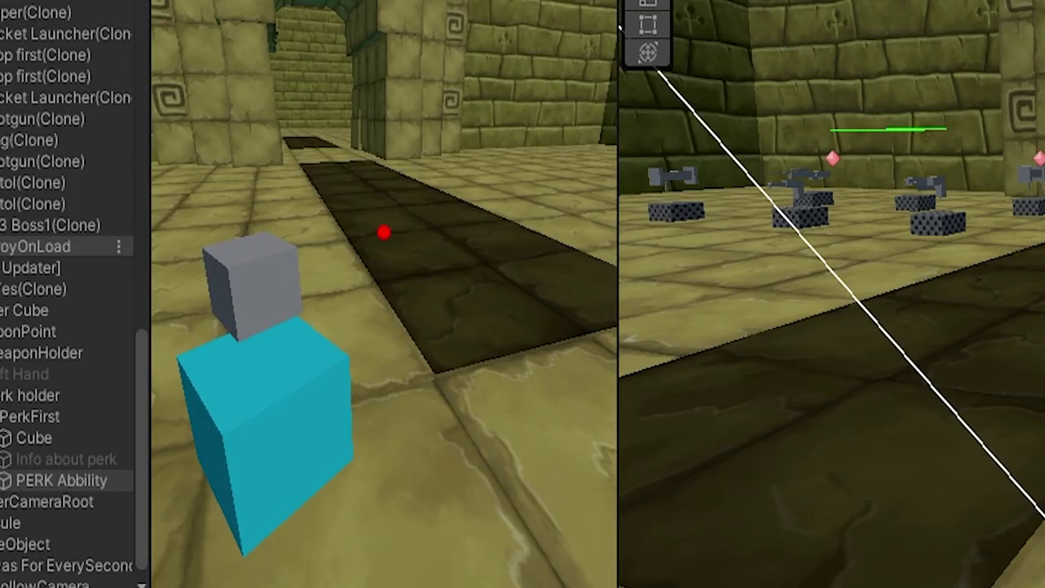
pyautogui.press('w')
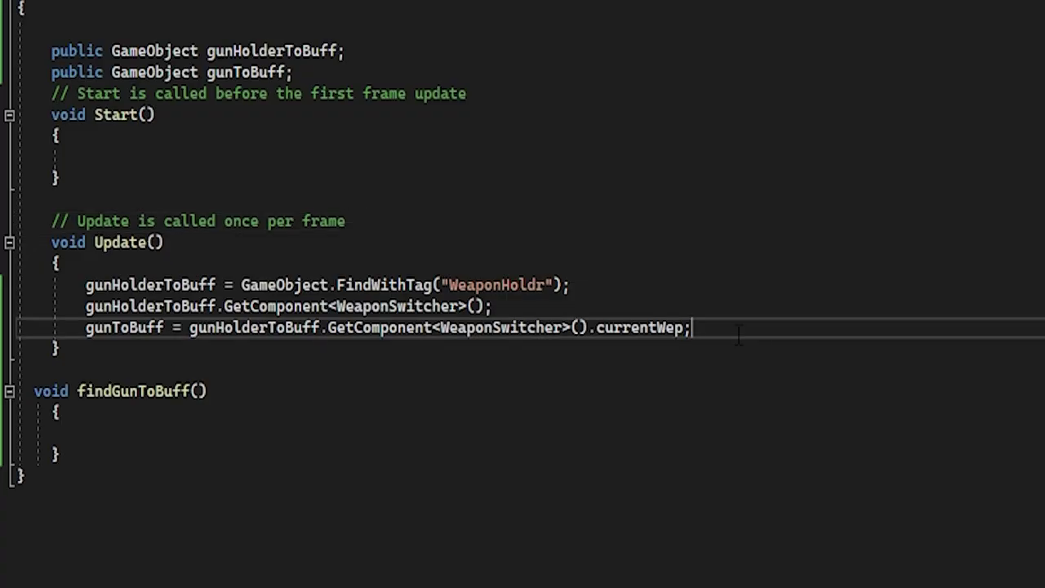
# Step: At the end of Update, add the statement gunToBuff.GetComponent<GunShootScript>().Dmg += 1f;
pyautogui.press('Return')
pyautogui.press('Return')
pyautogui.write('gunToBuff.GetCom')
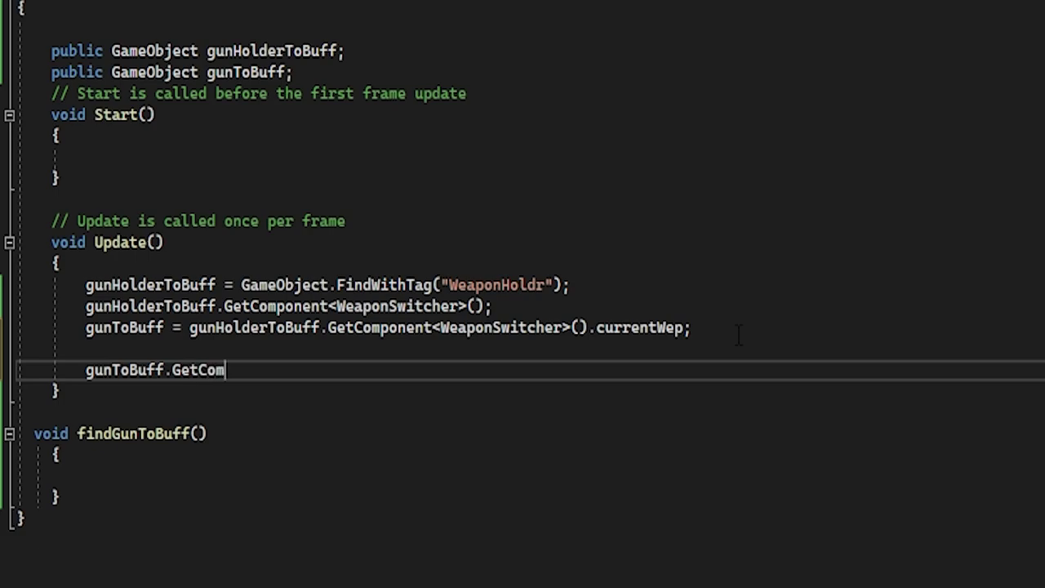
pyautogui.write('otScript>().D')
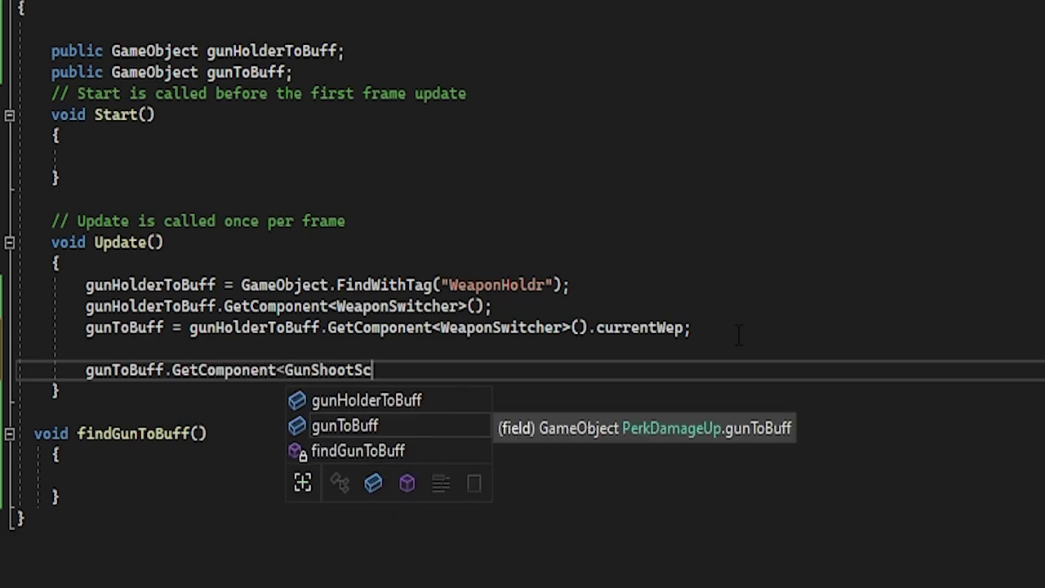
pyautogui.write('mg ')
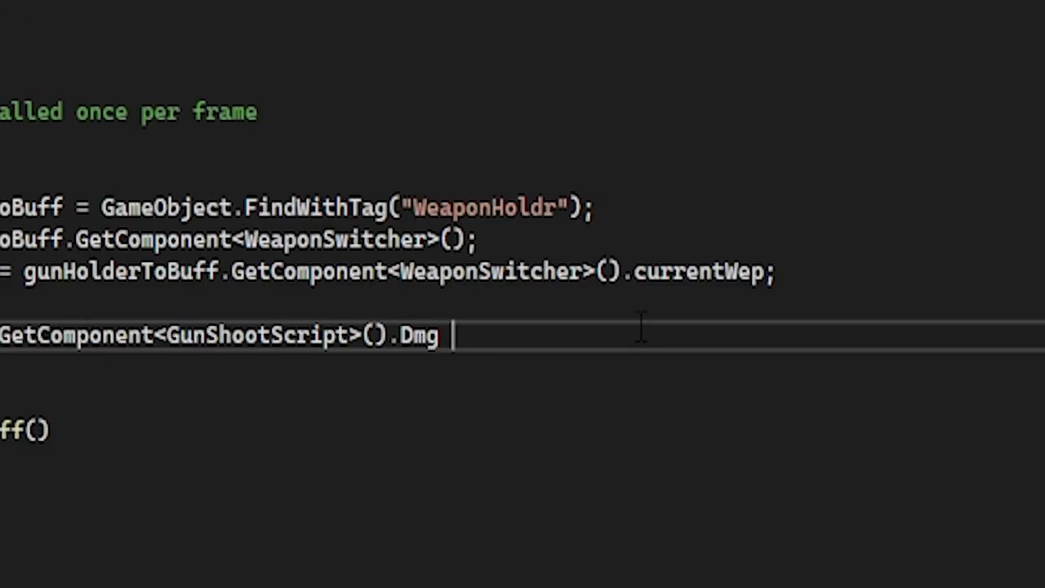
pyautogui.write('+= ')
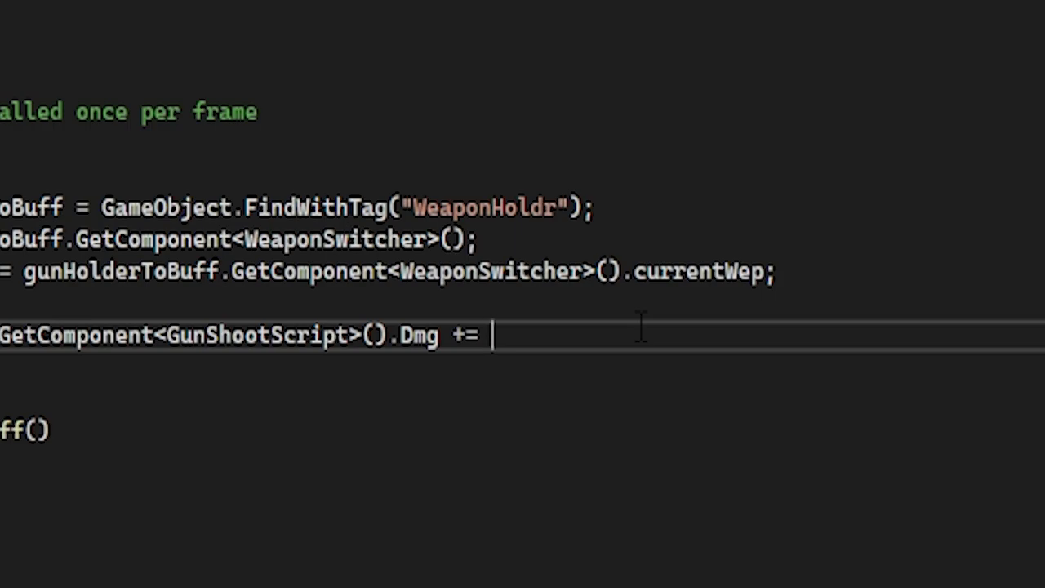
pyautogui.write('1f;')
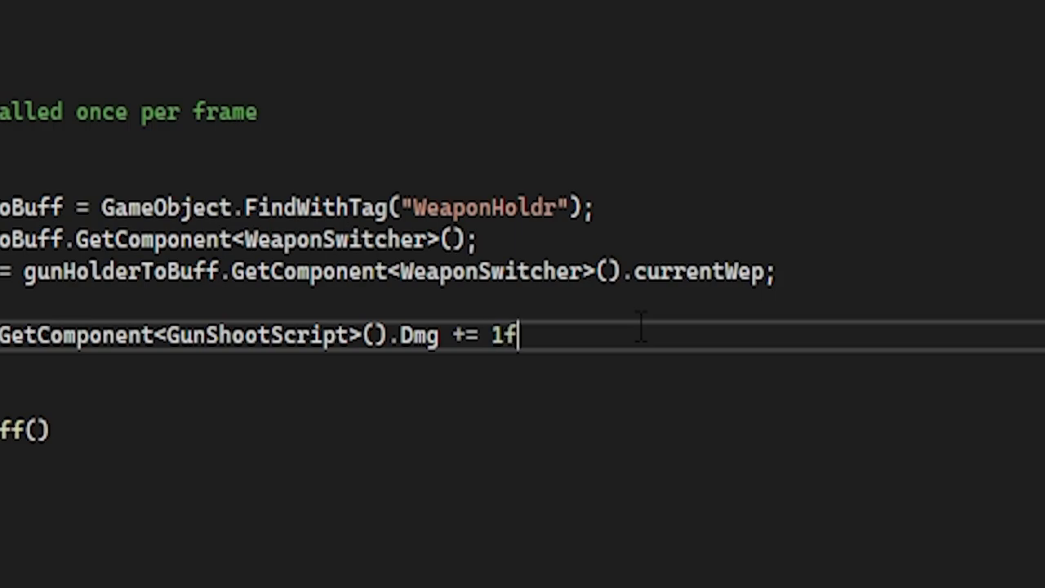
# Step: Try to declare a public bool below gunToBuff for tracking whether the buff is applied
pyautogui.write('public bo')
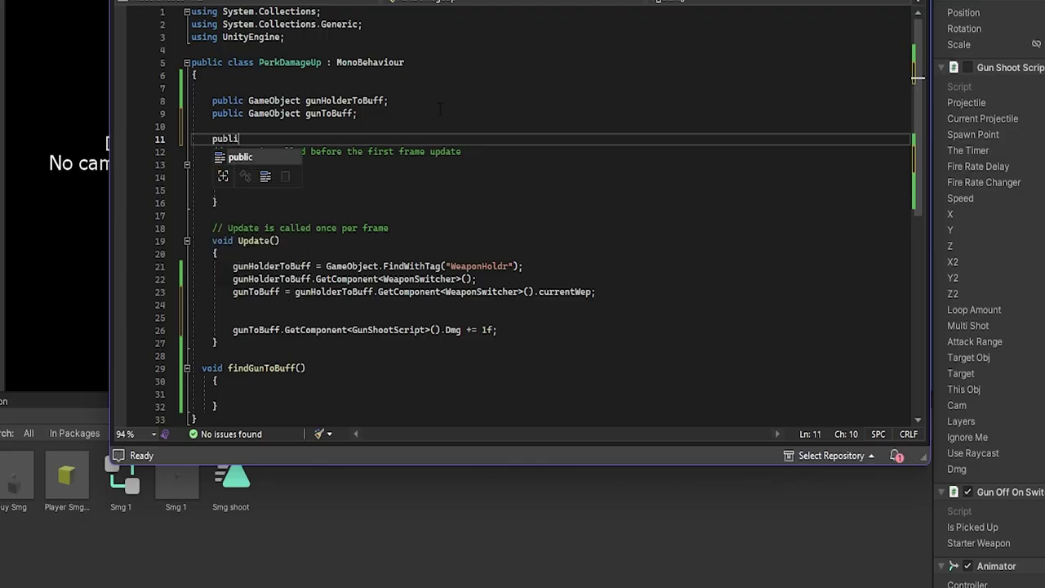
pyautogui.write('ol')
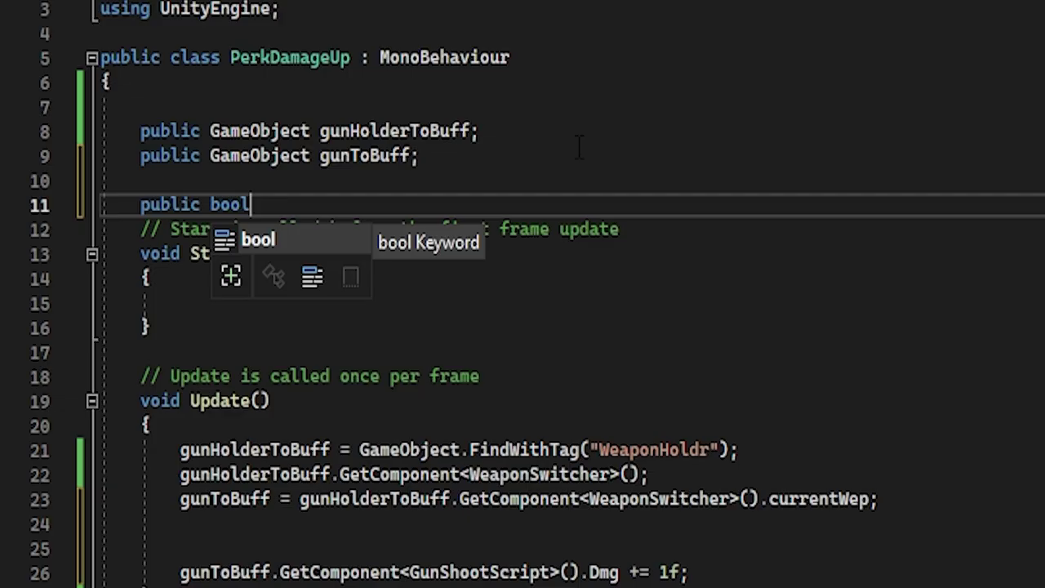
pyautogui.write(' buffApplie')
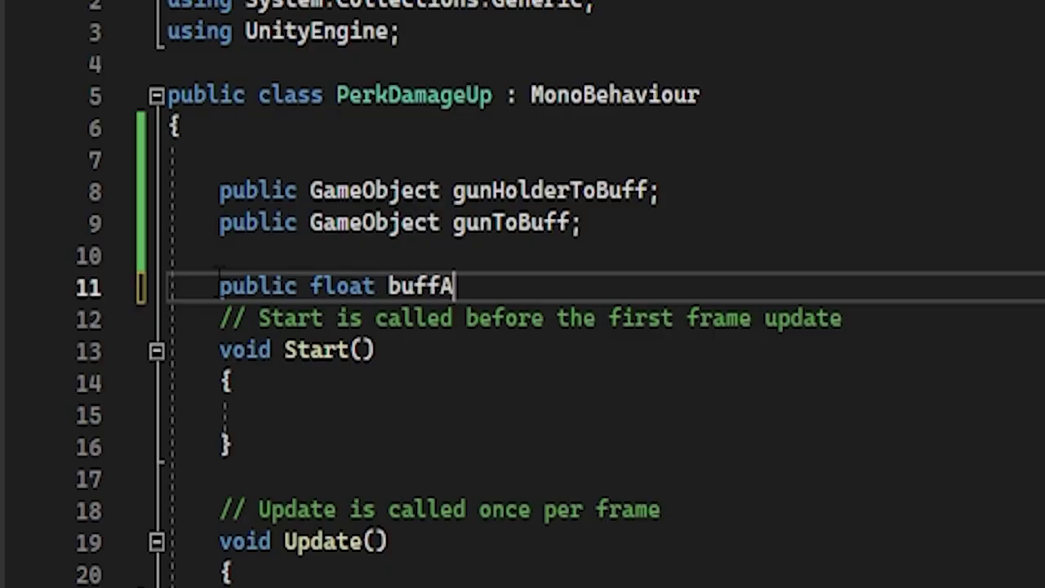
# Step: Declare the public float buffAmount as 2f, and tidy the statement assigning buffAmount to the gun's damage, aligning it with Update's other lines
pyautogui.write('mount = 2f;')
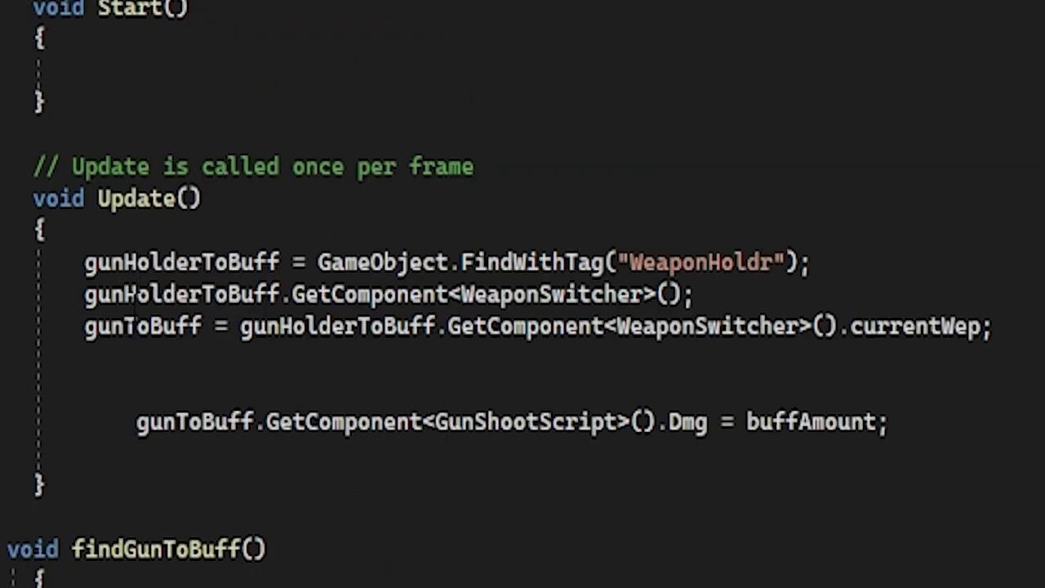
pyautogui.click(134, 436)
pyautogui.press('BackSpace')
pyautogui.press('BackSpace')
pyautogui.press('BackSpace')
pyautogui.press('BackSpace')
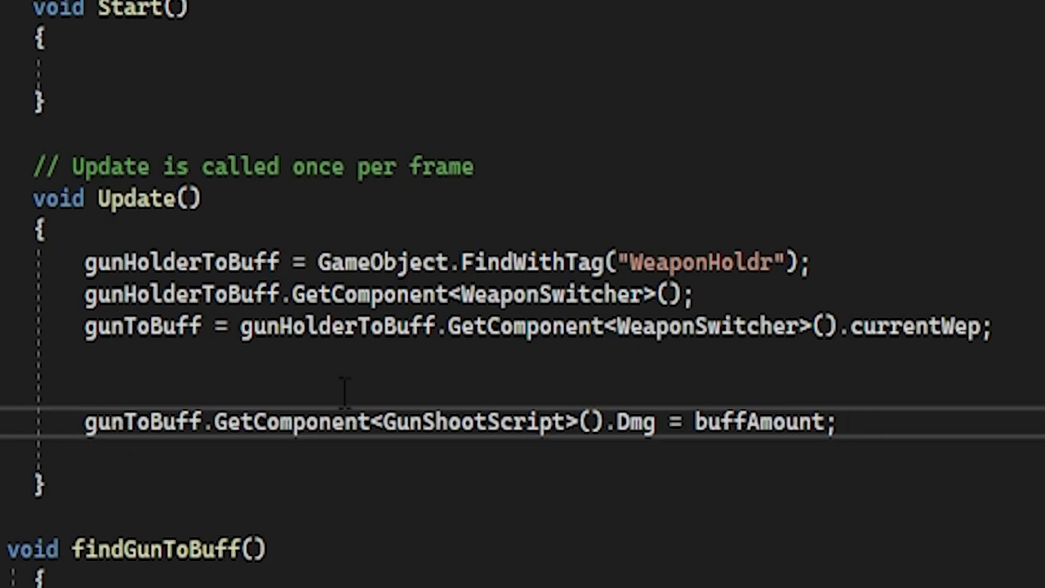
pyautogui.click(448, 384)
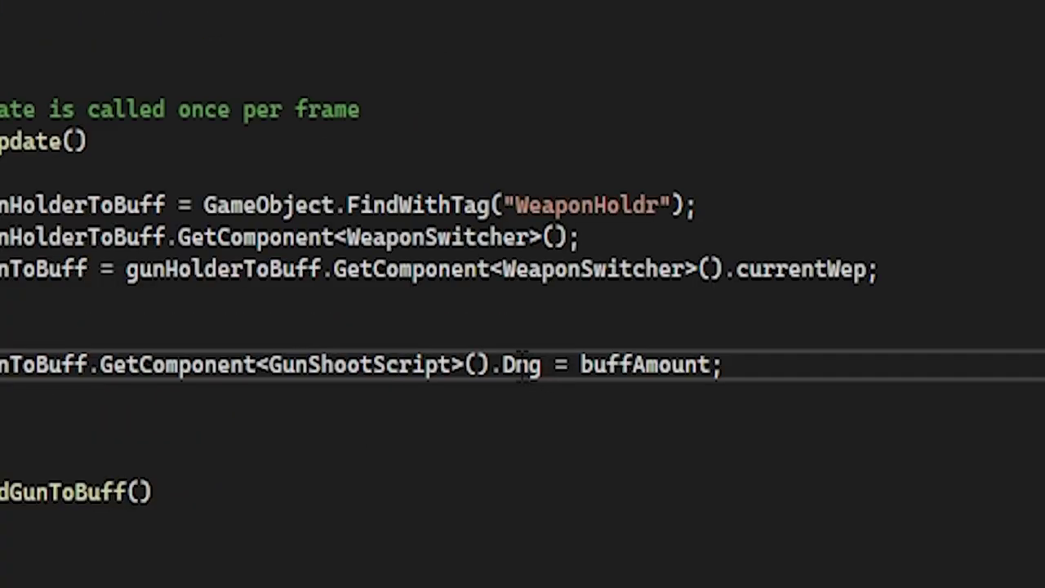
pyautogui.press('BackSpace')
pyautogui.write('d')
pyautogui.click(793, 391)
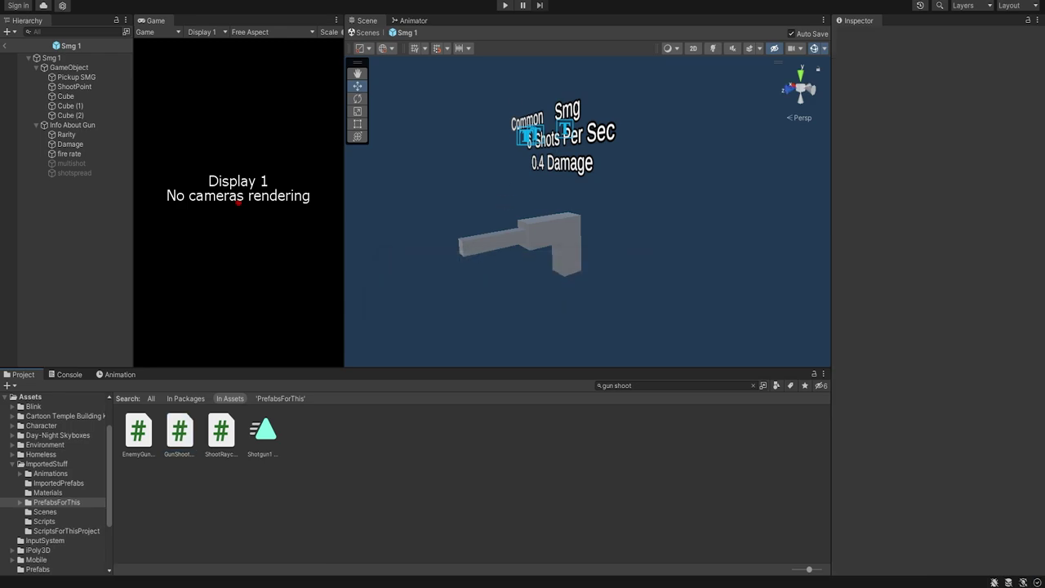
# Step: Run the game, walk the player to the Smg stand and pick up the Smg
pyautogui.click(505, 6)
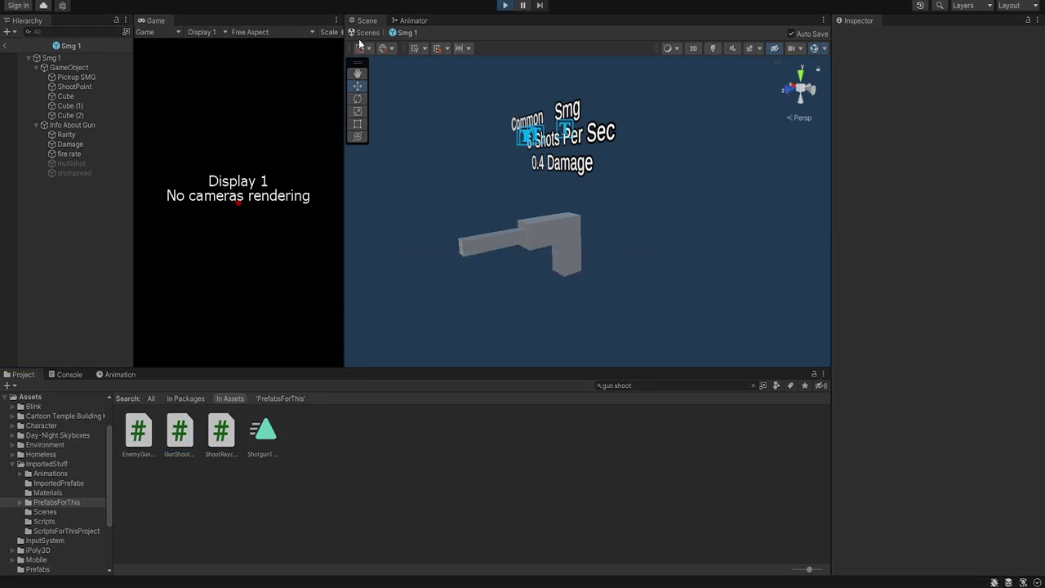
pyautogui.press('w')
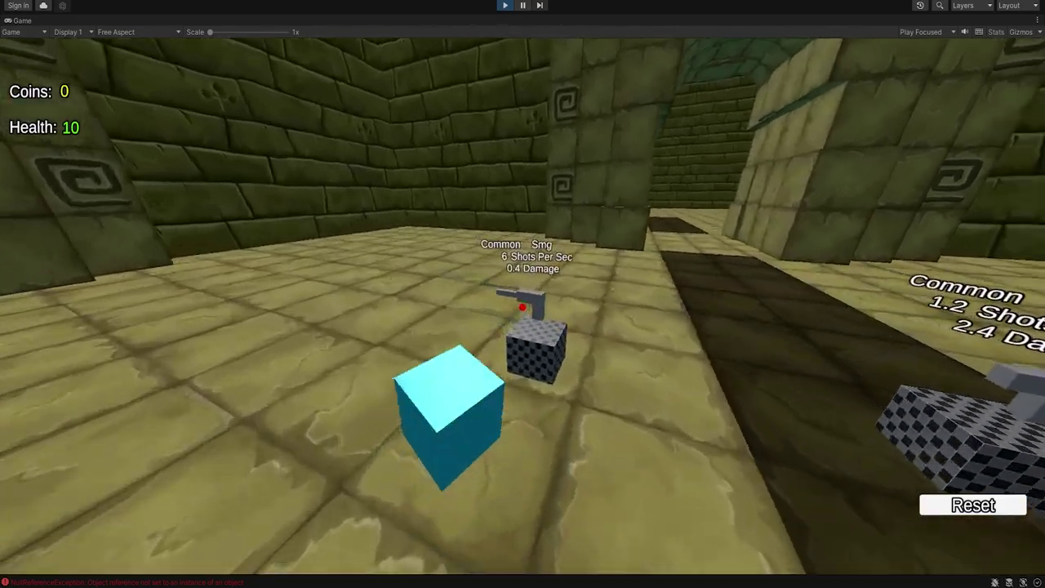
pyautogui.press('e')
pyautogui.press('e')
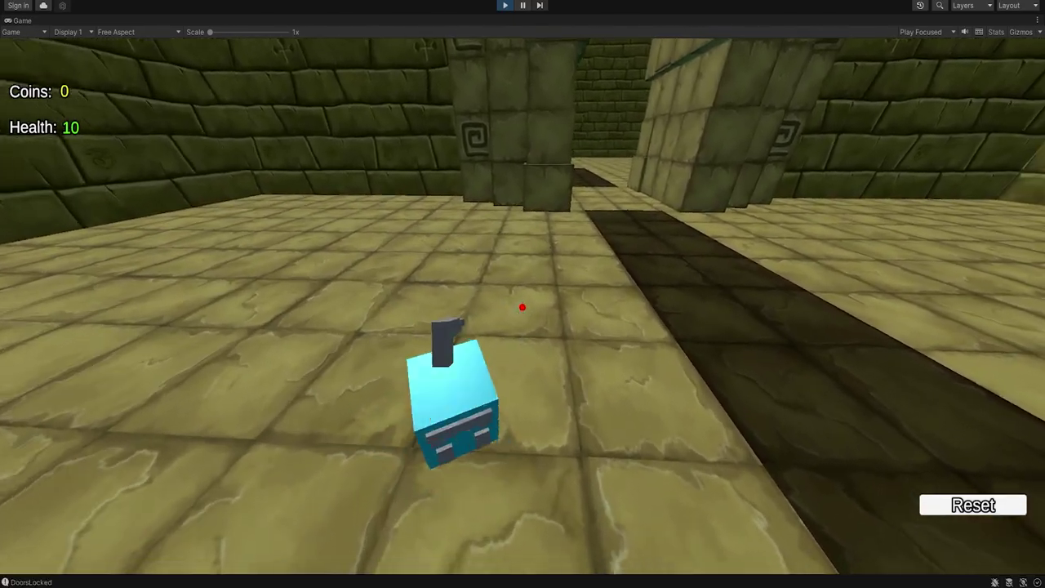
# Step: Walk through the corridor into the enemy room and fire at the enemies without the perk to test the gun's damage
pyautogui.press('w')
pyautogui.press('w')
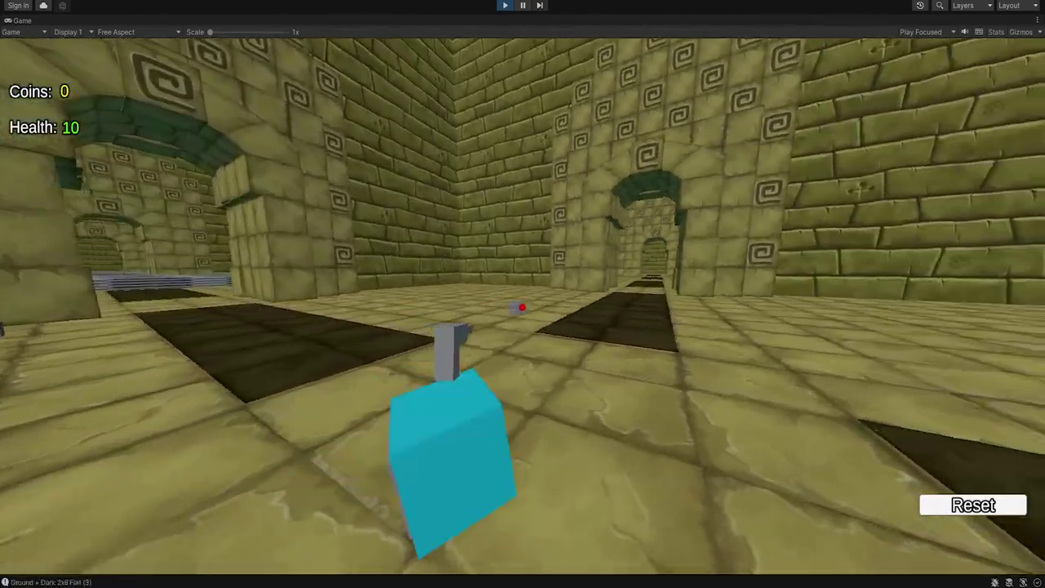
pyautogui.press('w')
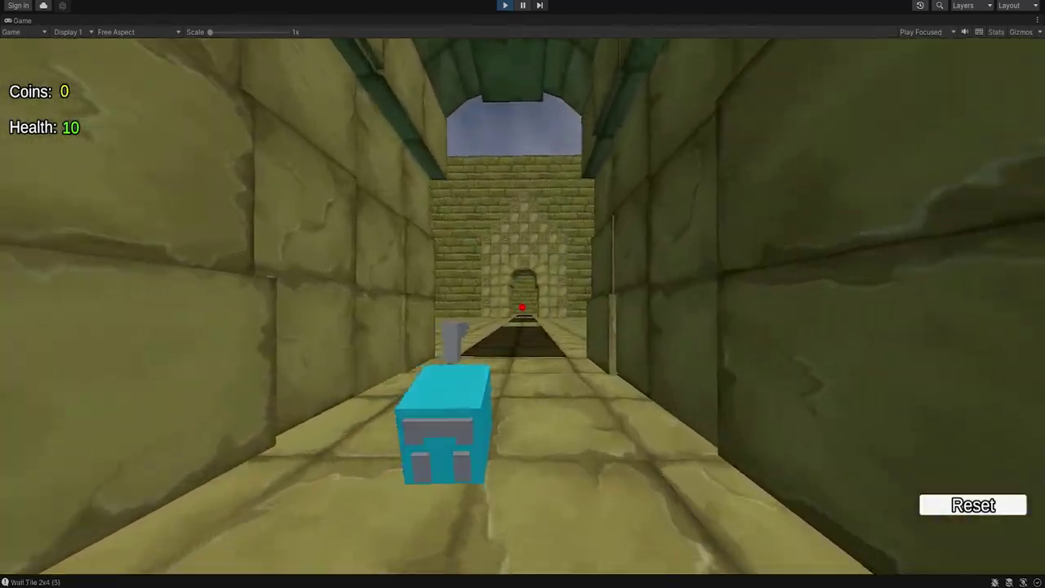
pyautogui.click(522, 307)
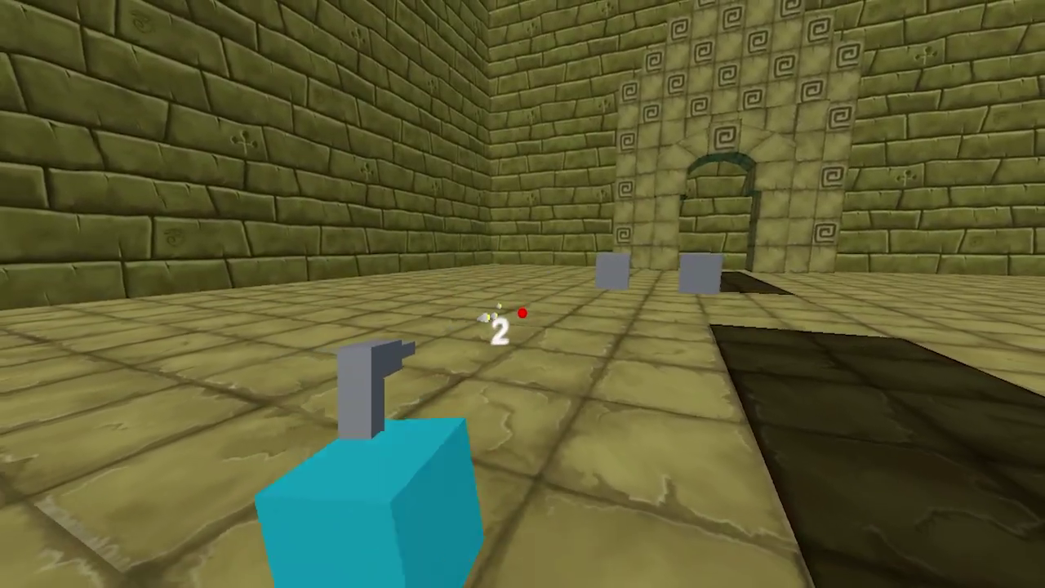
pyautogui.press('w')
pyautogui.click(523, 313)
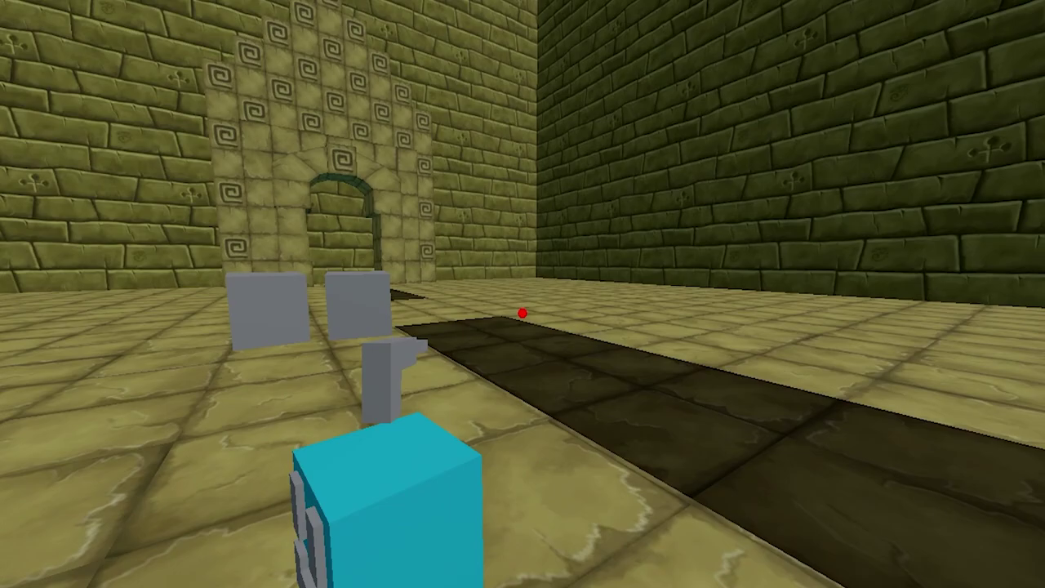
pyautogui.press('w')
pyautogui.click(522, 313)
pyautogui.click(522, 313)
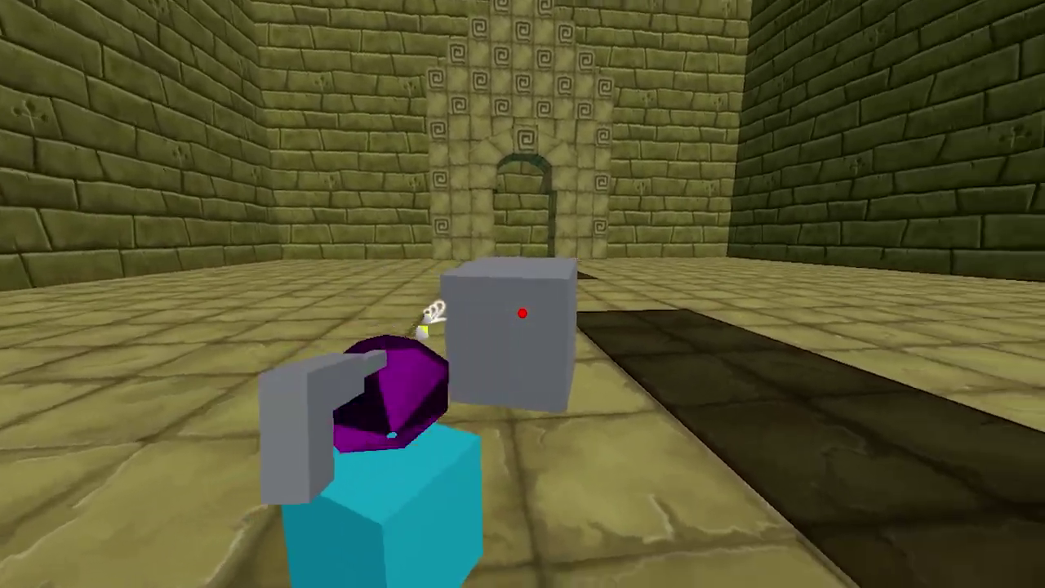
pyautogui.click(523, 313)
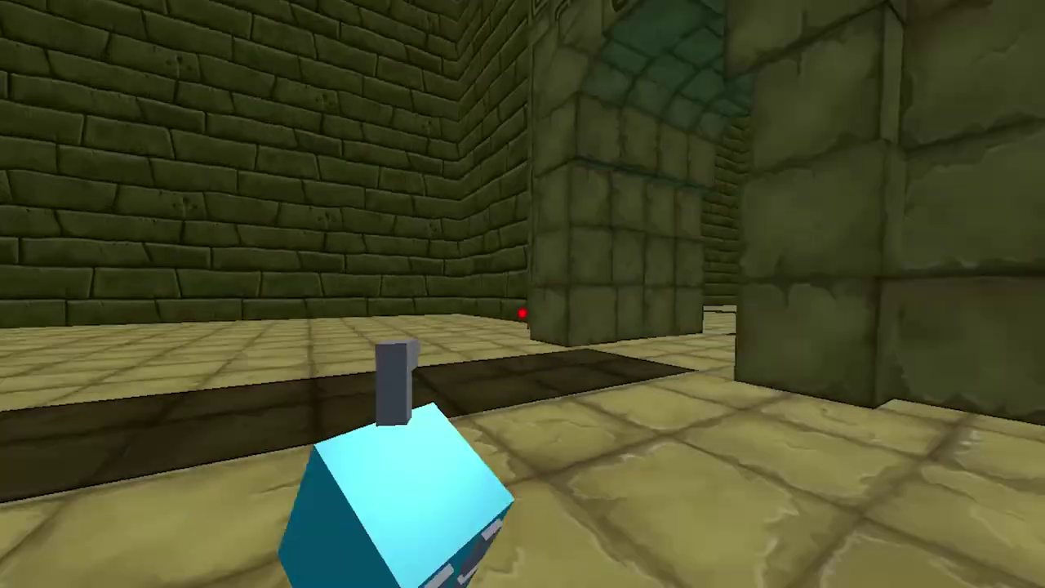
# Step: Walk back through the main room with the perk, enter another enemy room and fire at the enemies to test the damage
pyautogui.press('w')
pyautogui.press('w')
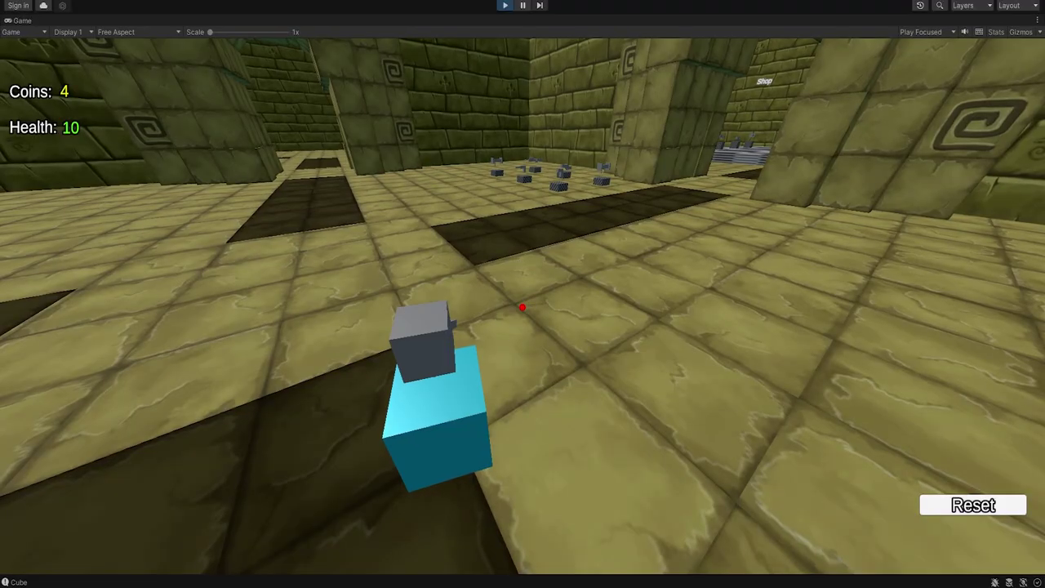
pyautogui.press('w')
pyautogui.press('w')
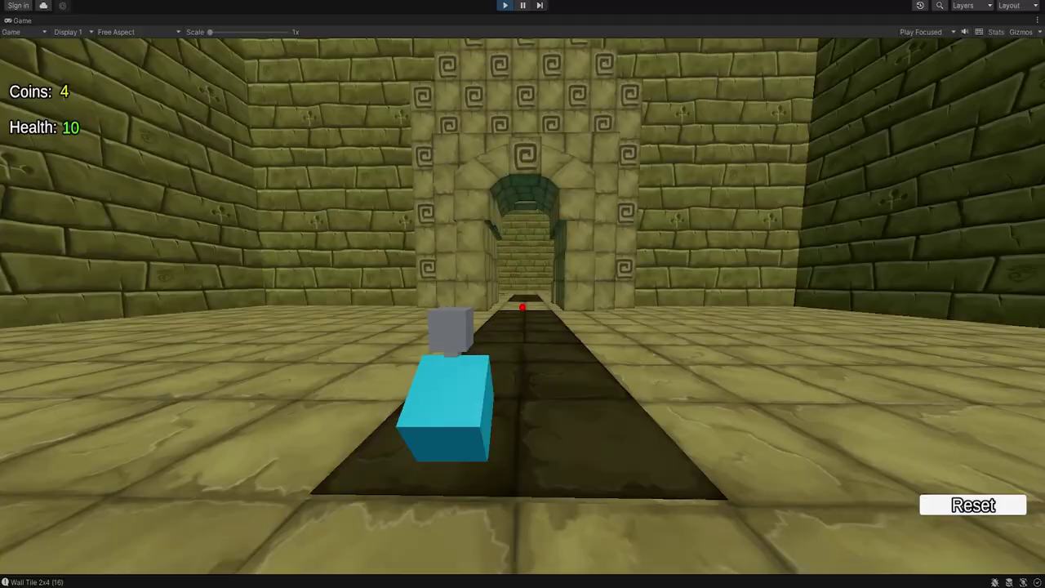
pyautogui.click(523, 315)
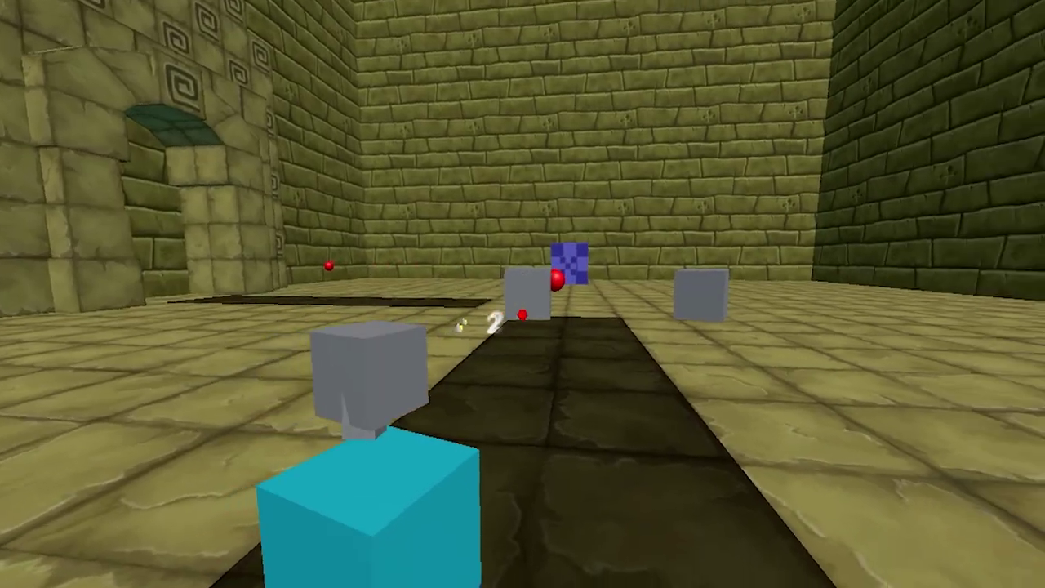
pyautogui.press('w')
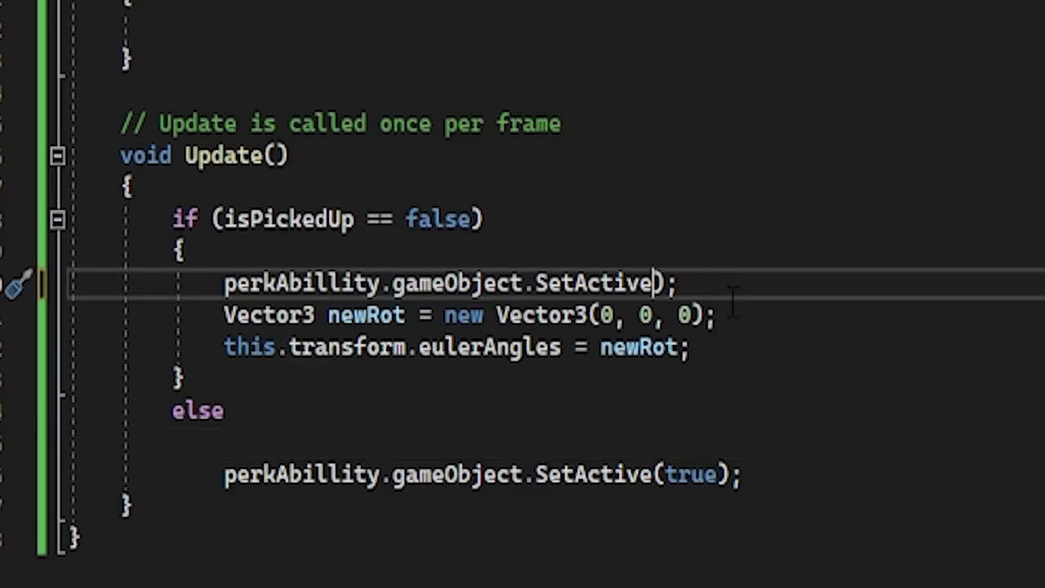
# Step: In the isPickedUp == false branch of Update, pass false to perkAbillity.gameObject.SetActive
pyautogui.write('false')
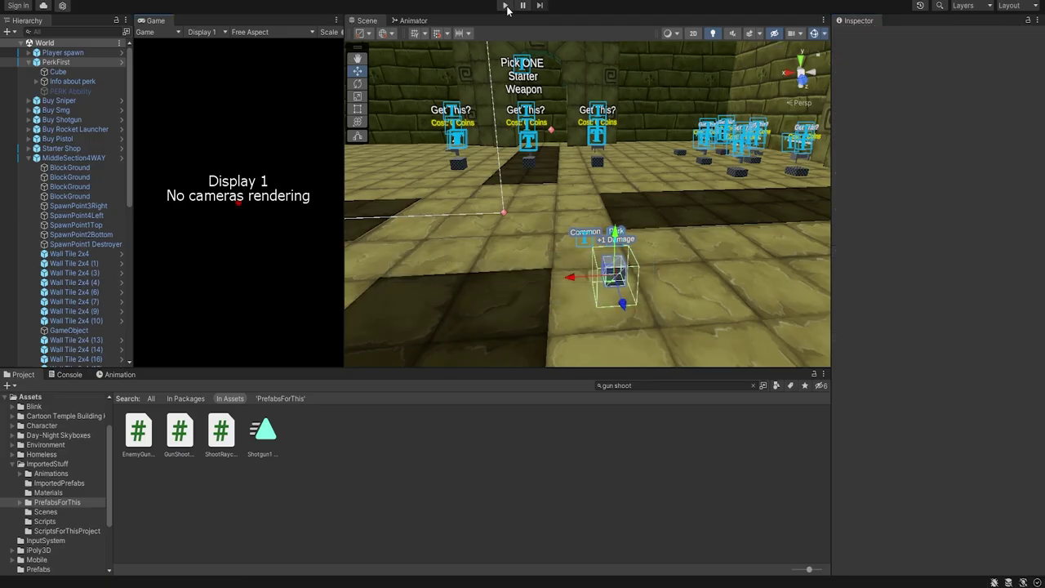
# Step: Run the game, walk the player to the common gun stands and pick up a gun
pyautogui.click(507, 6)
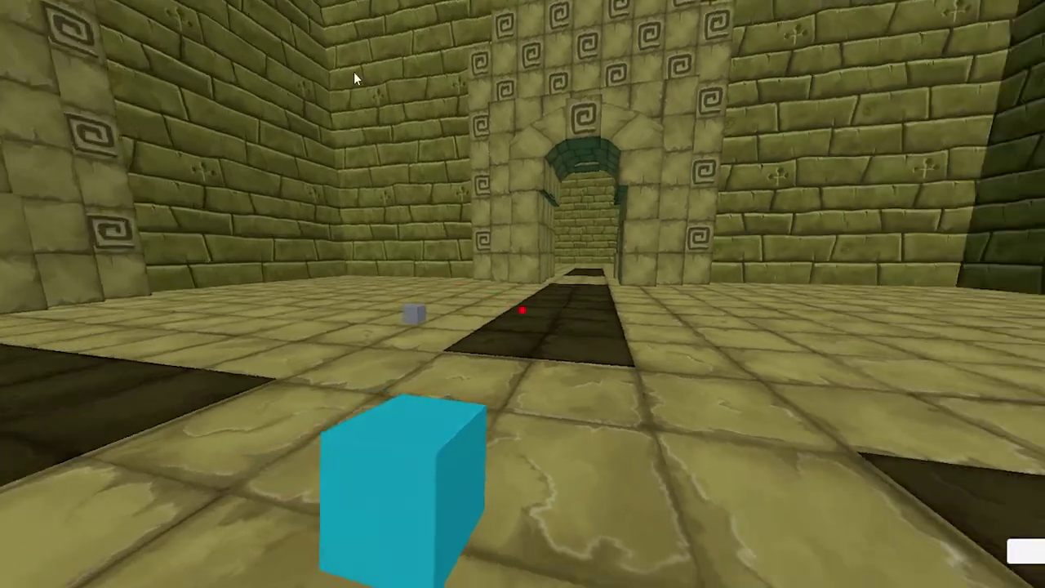
pyautogui.press('w')
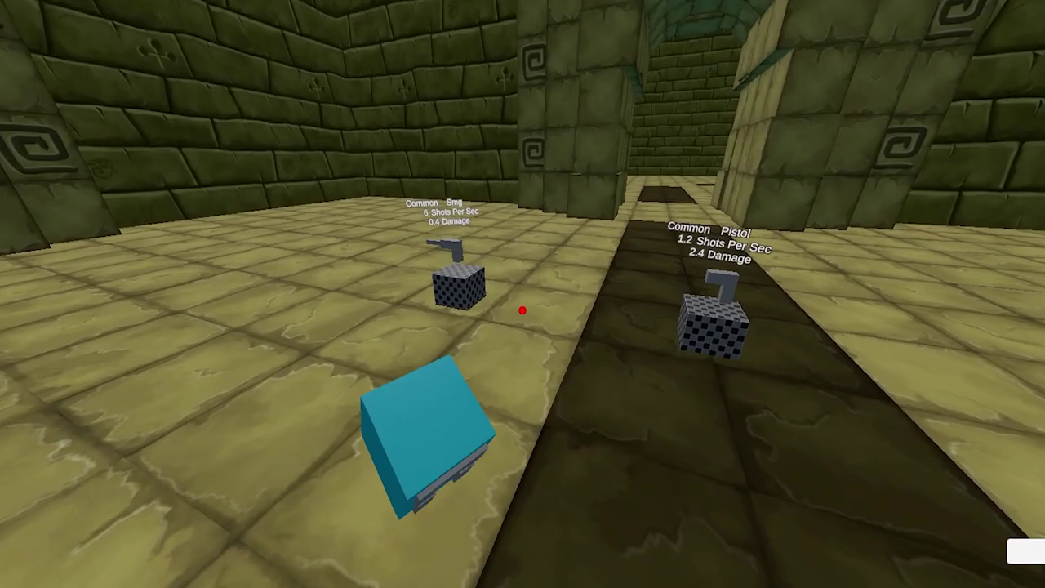
pyautogui.press('e')
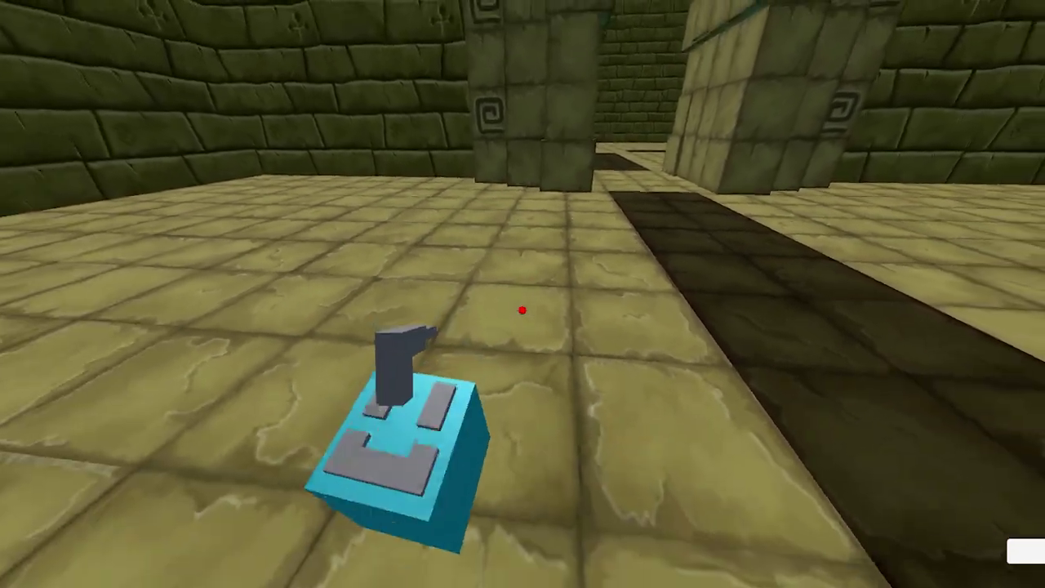
# Step: Walk through the corridor into the enemy room and shoot the enemies with the gun while not carrying the perk
pyautogui.press('w')
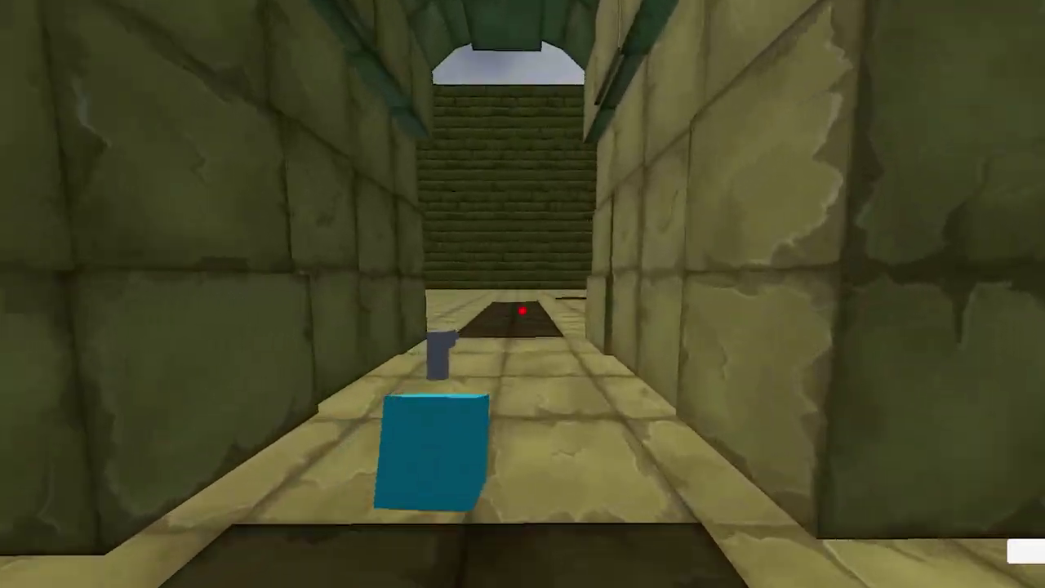
pyautogui.press('w')
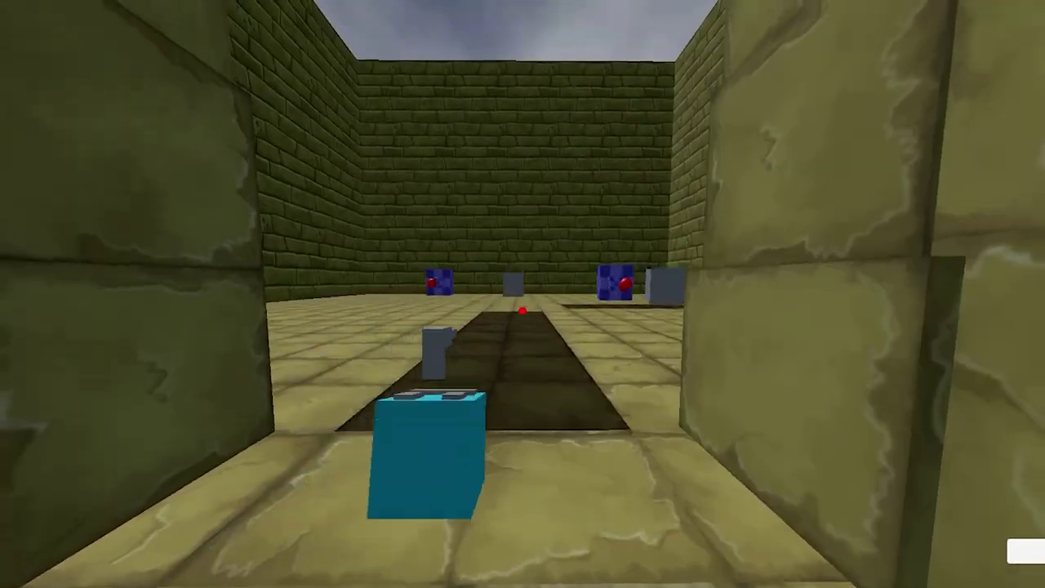
pyautogui.click(522, 311)
pyautogui.click(523, 311)
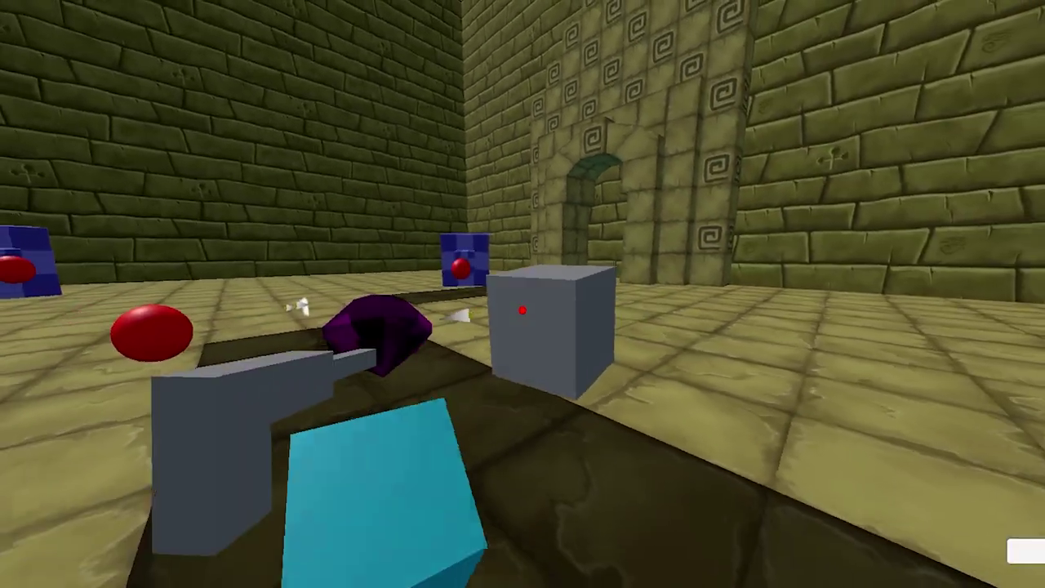
pyautogui.press('w')
pyautogui.click(522, 310)
# Step: Walk back through the corridor to the main room and pick up the perk
pyautogui.press('w')
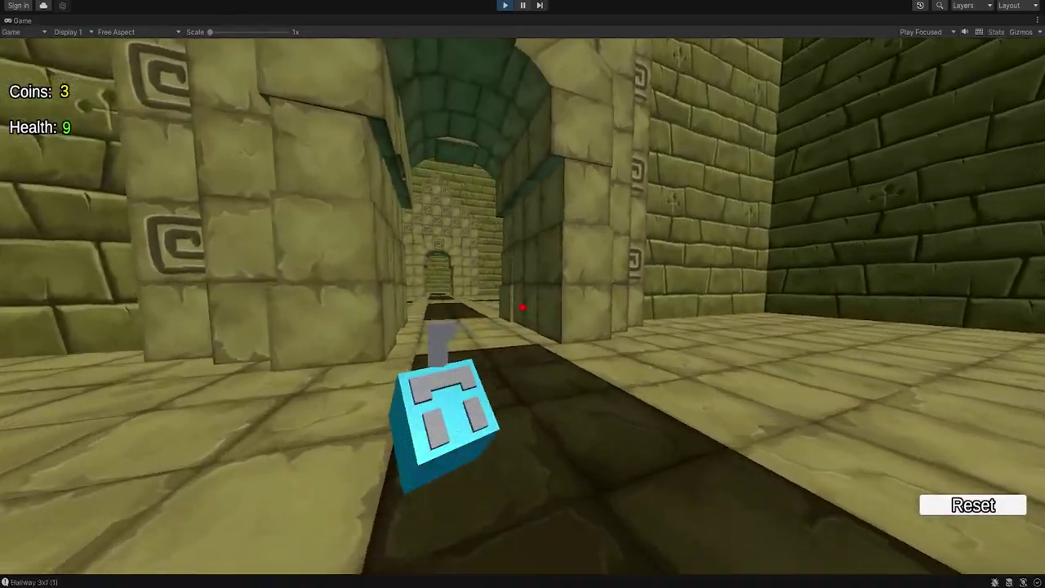
pyautogui.press('w')
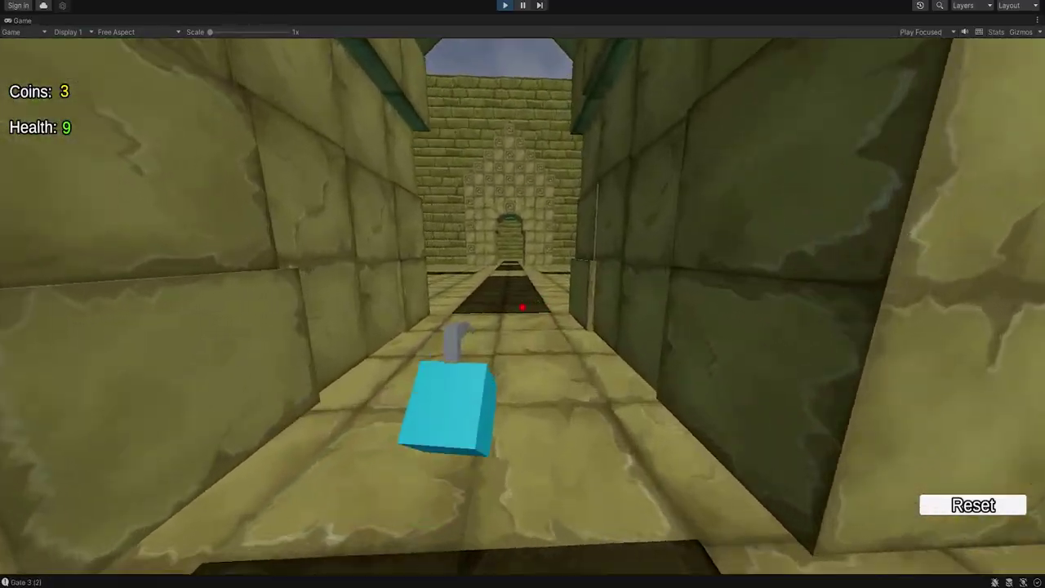
pyautogui.press('w')
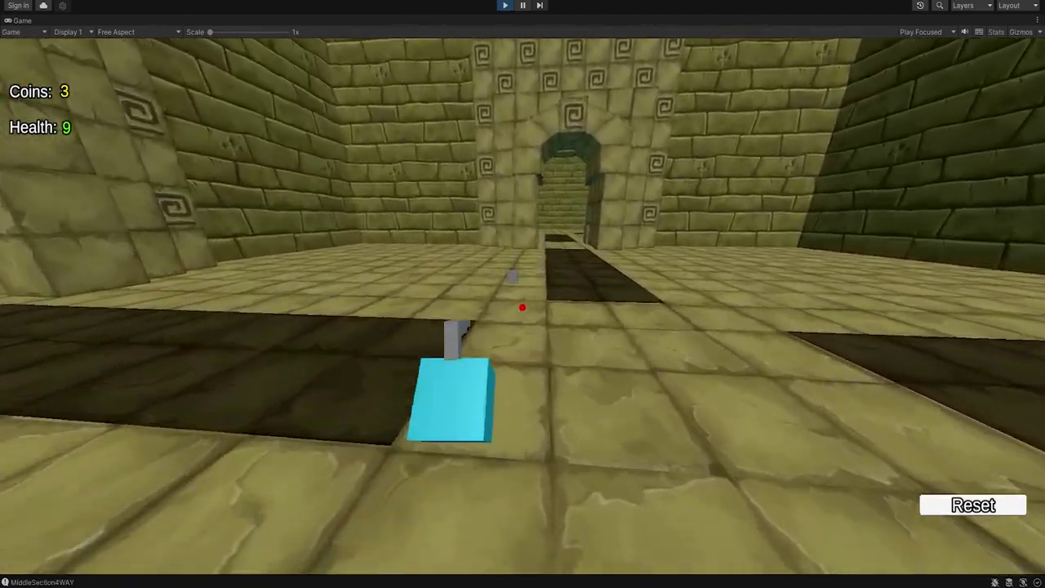
pyautogui.press('e')
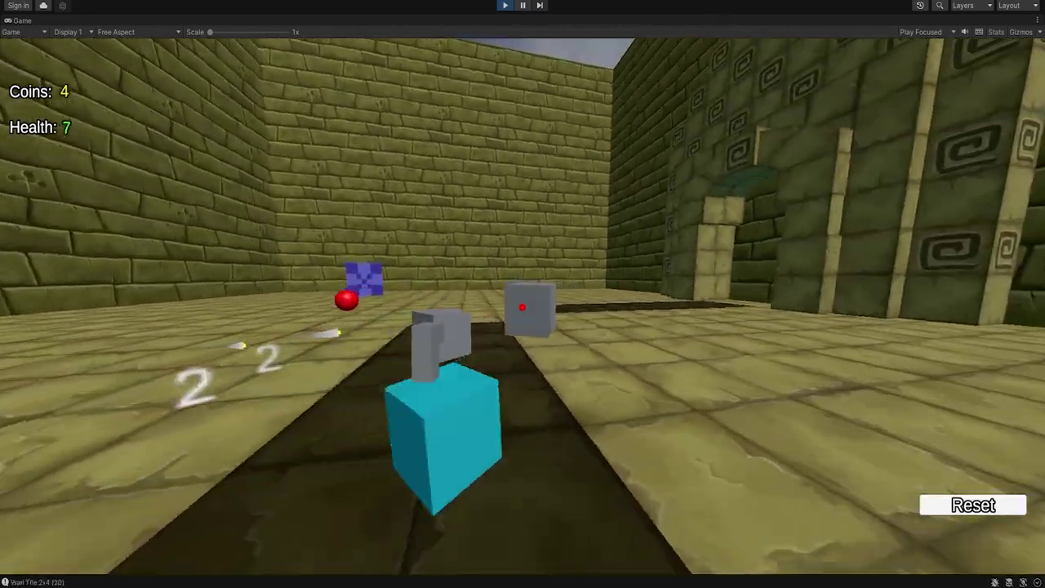
# Step: Move around the next enemy room and shoot the enemies with the perk active to test the damage
pyautogui.press('d')
pyautogui.press('w')
pyautogui.click(522, 307)
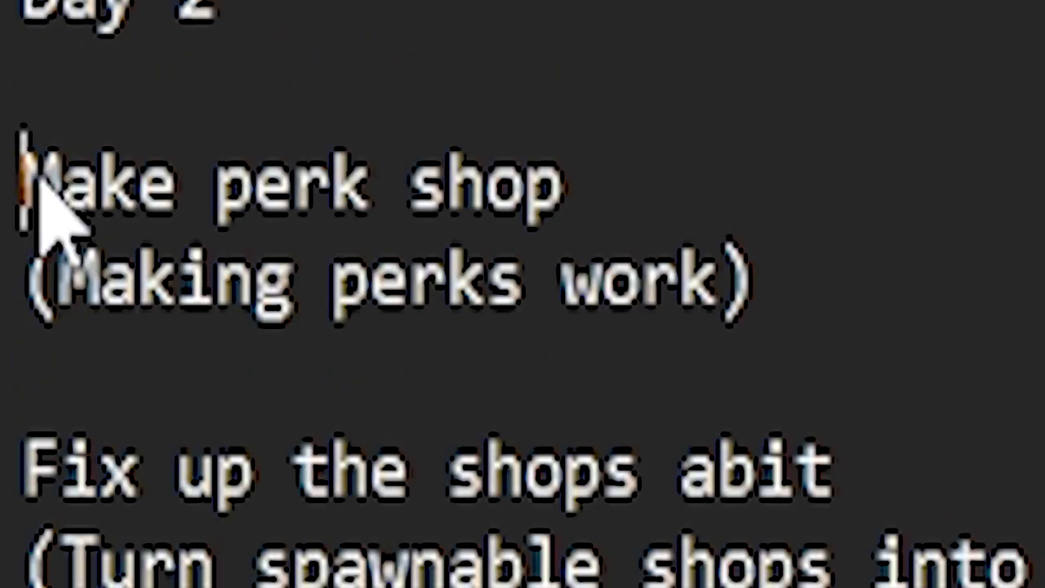
# Step: Switch to the game ideas text file in Notepad and delete the "Make perk shop" line under Day 2
pyautogui.moveTo(15, 281); pyautogui.dragTo(187, 285)
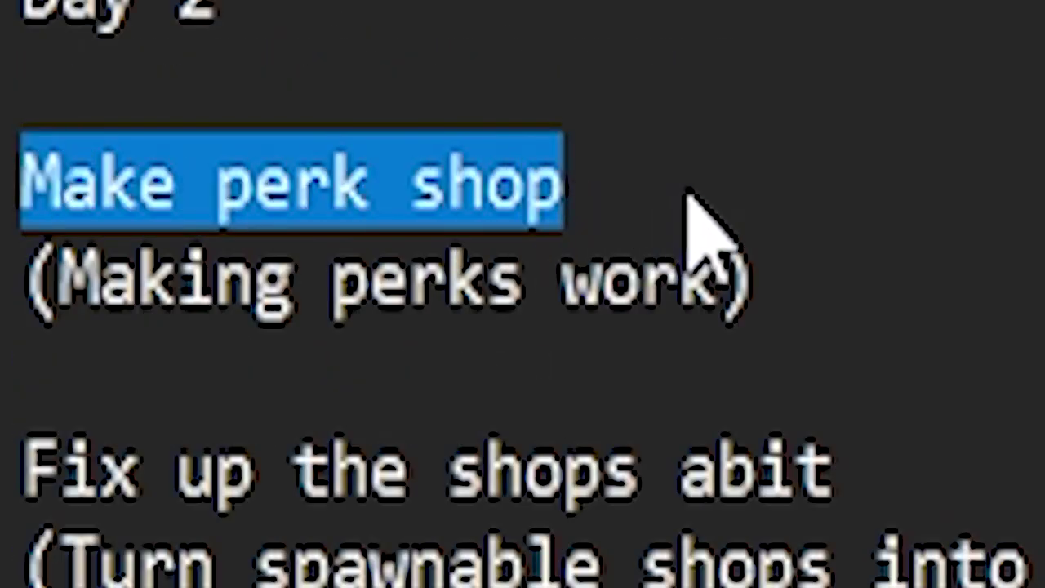
pyautogui.click(555, 234)
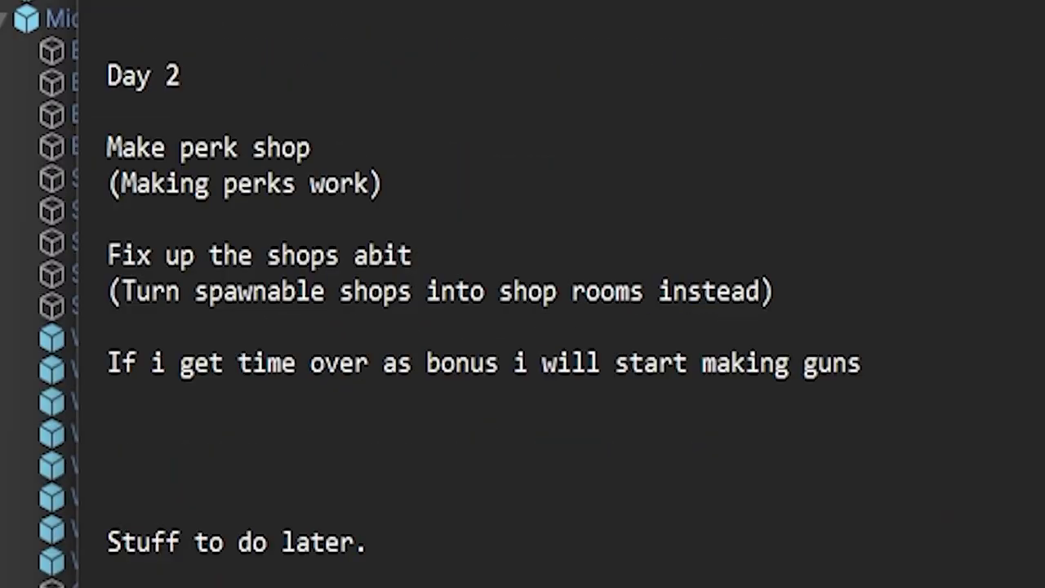
pyautogui.moveTo(106, 147); pyautogui.dragTo(350, 144)
pyautogui.press('BackSpace')
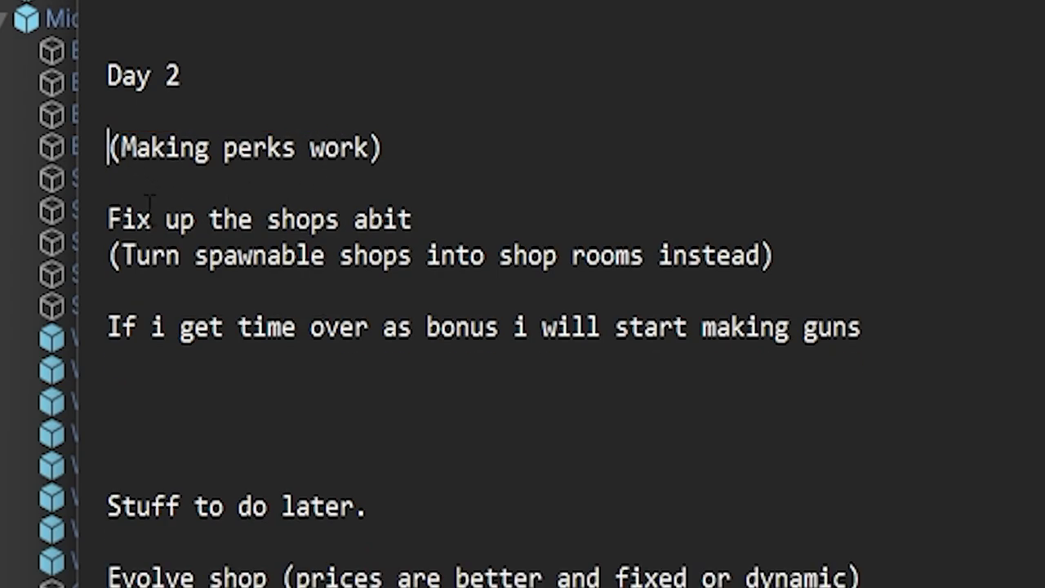
# Step: Delete the Day 2 entries about fixing up the shops and making guns as a bonus, and remove a leftover blank line
pyautogui.moveTo(106, 219); pyautogui.dragTo(947, 334)
pyautogui.press('BackSpace')
pyautogui.press('BackSpace')
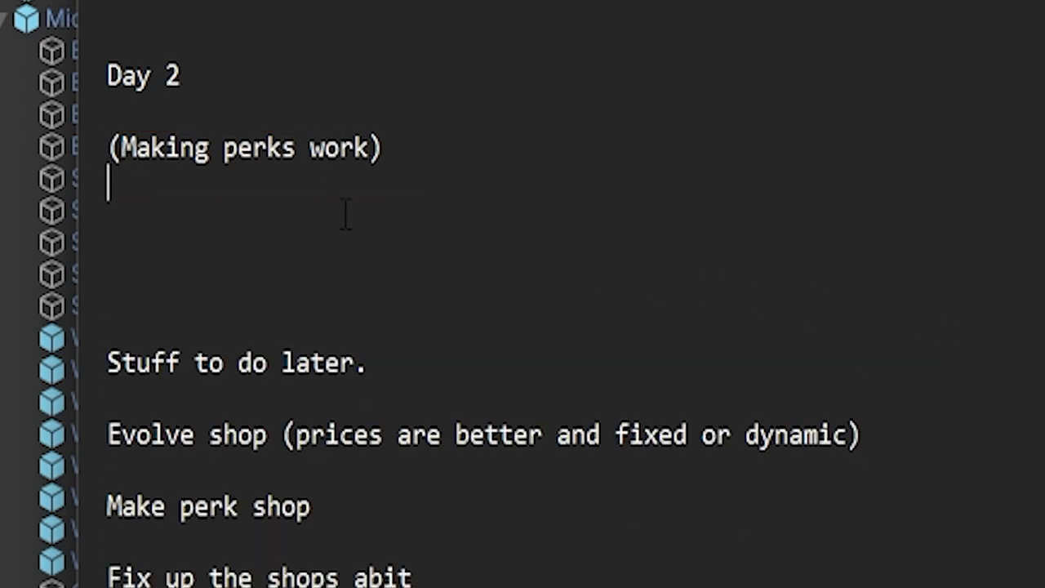
pyautogui.click(283, 235)
pyautogui.press('BackSpace')
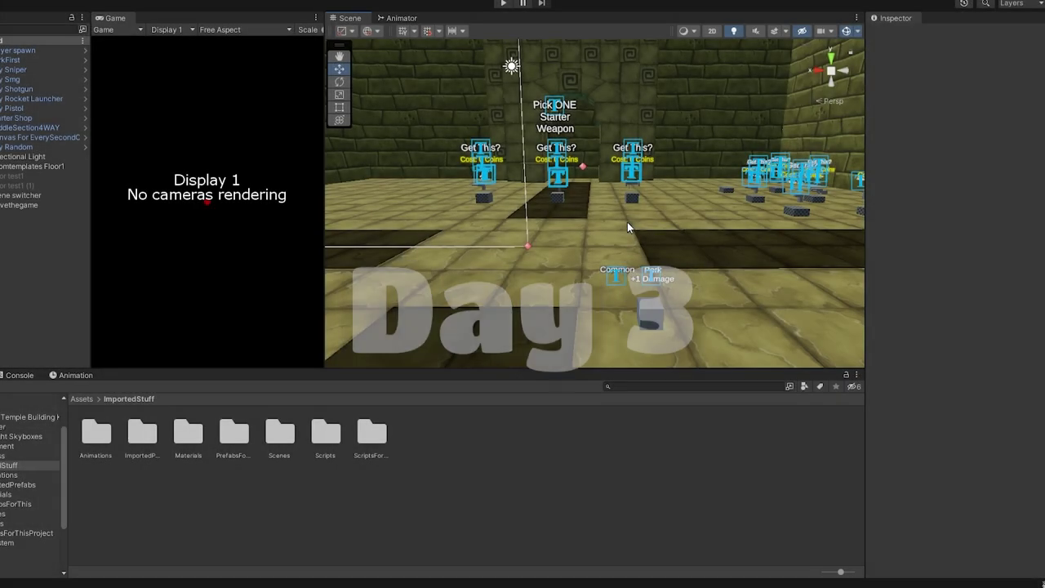
pyautogui.click(627, 222)
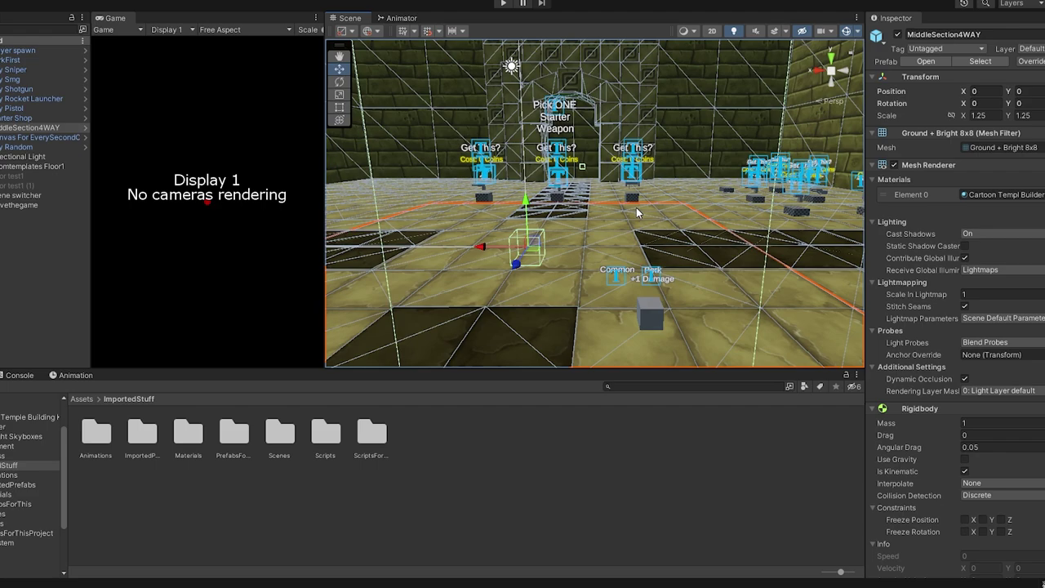
pyautogui.click(642, 147)
pyautogui.press('w')
pyautogui.moveTo(637, 206); pyautogui.dragTo(620, 218, button='right')
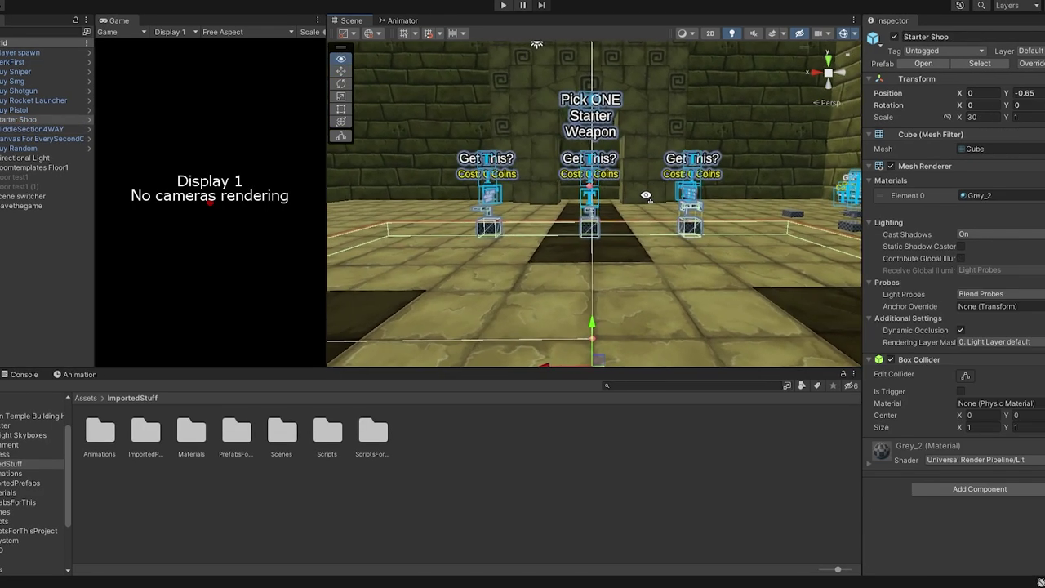
pyautogui.press('w')
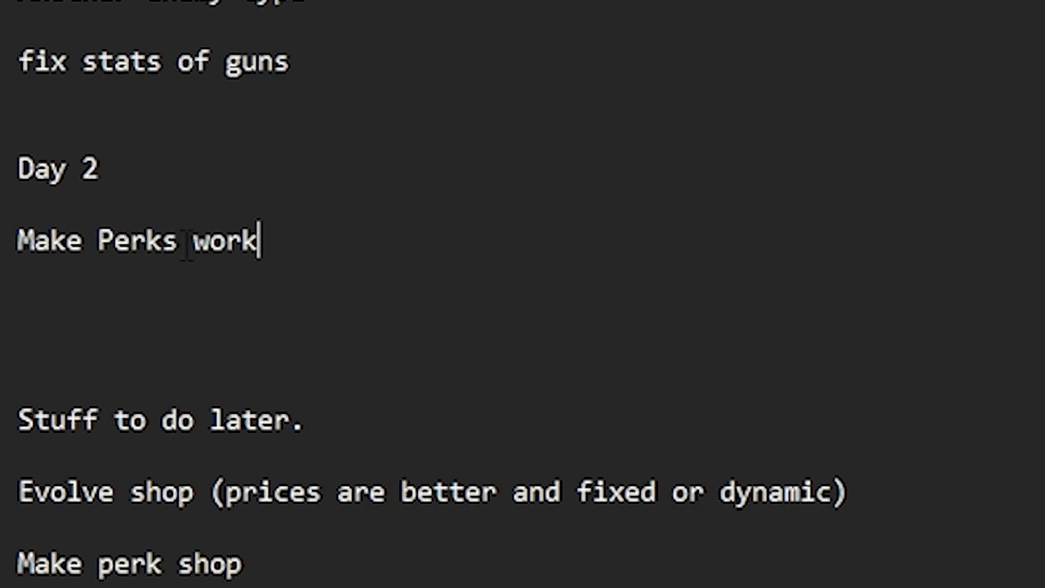
# Step: Reword the Day 2 entry in the Notepad game ideas file as "Make 1 Perk work"
pyautogui.click(183, 242)
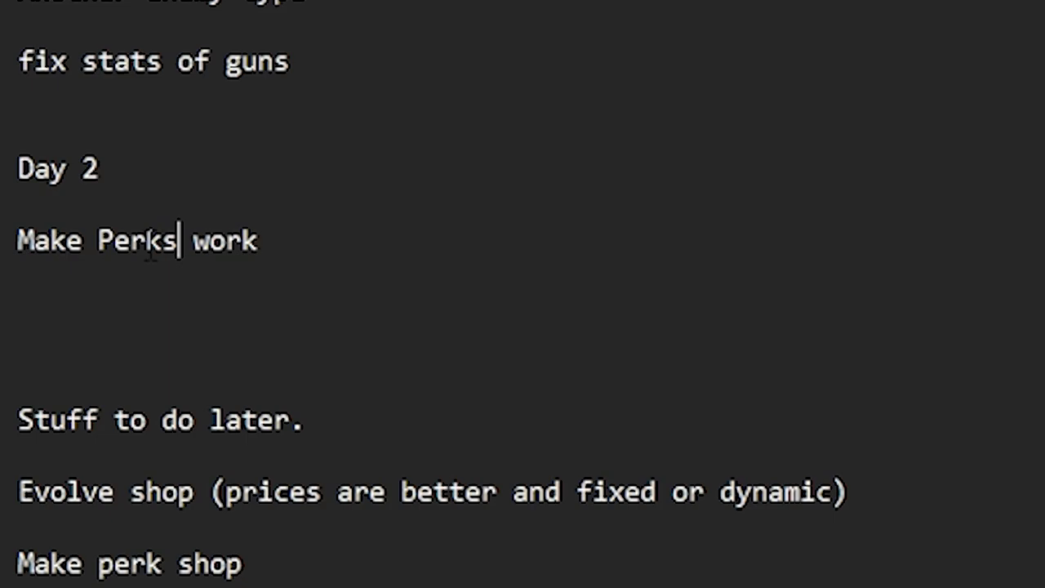
pyautogui.press('BackSpace')
pyautogui.click(100, 243)
pyautogui.write('1')
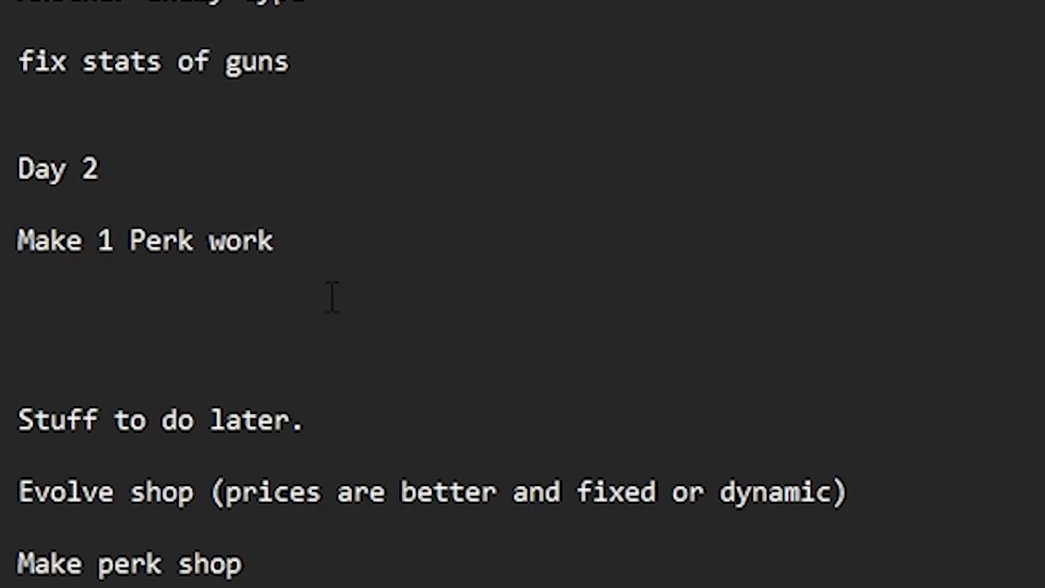
# Step: Add a "Day 3" heading below the Day 2 entry, with "2 Hours special" on the line under it
pyautogui.click(356, 243)
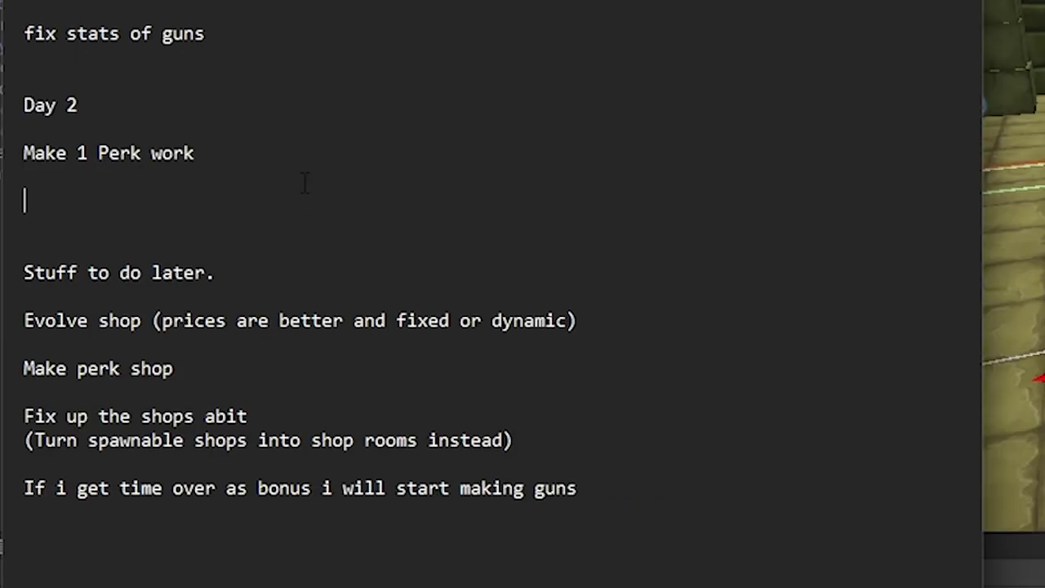
pyautogui.write('Day 3')
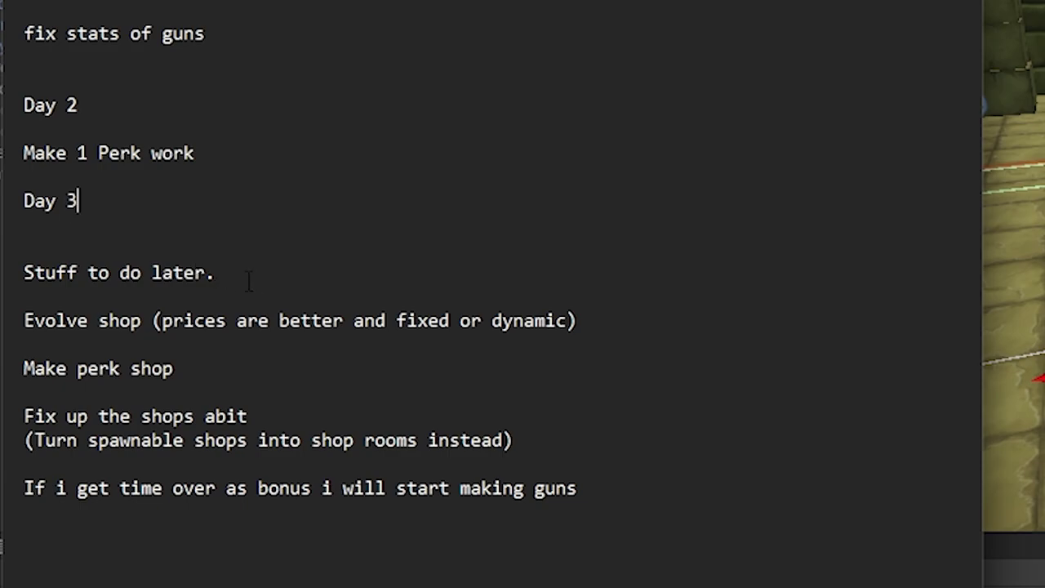
pyautogui.press('Return')
pyautogui.write('2')
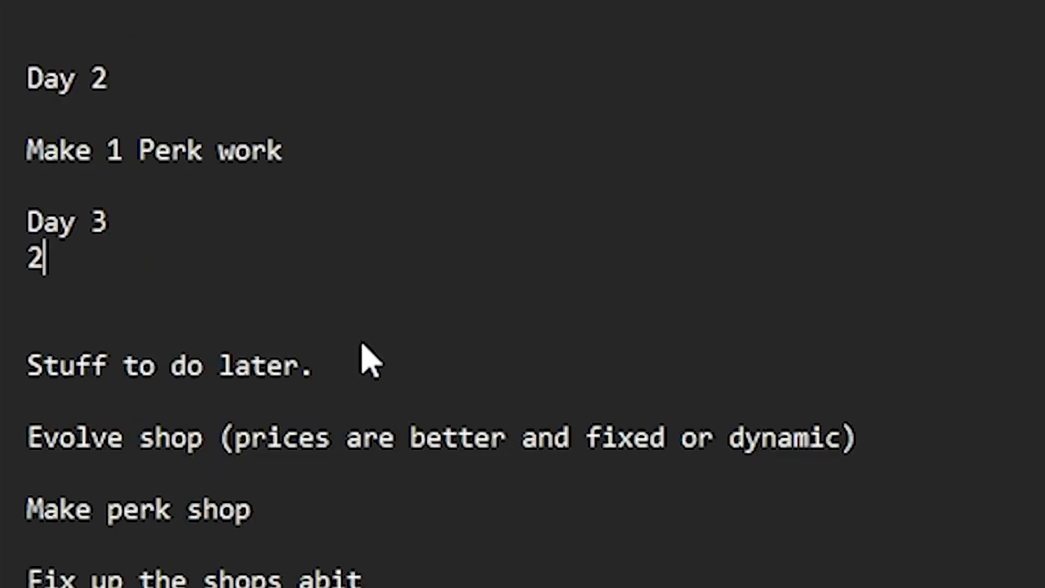
pyautogui.write('hour')
pyautogui.press('BackSpace')
pyautogui.press('BackSpace')
pyautogui.press('BackSpace')
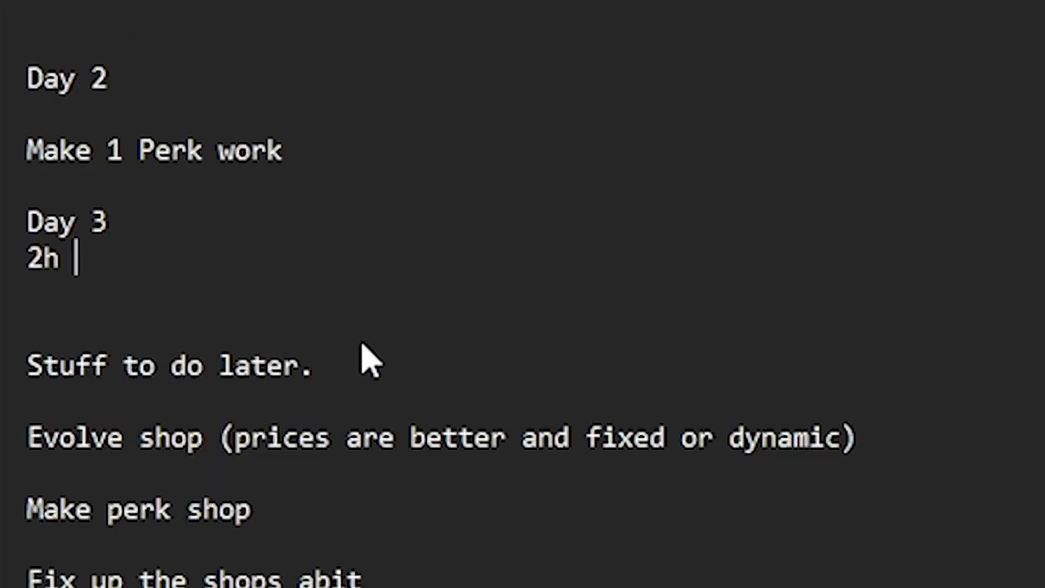
pyautogui.press('BackSpace')
pyautogui.press('BackSpace')
pyautogui.press('BackSpace')
pyautogui.write('Hours special ')
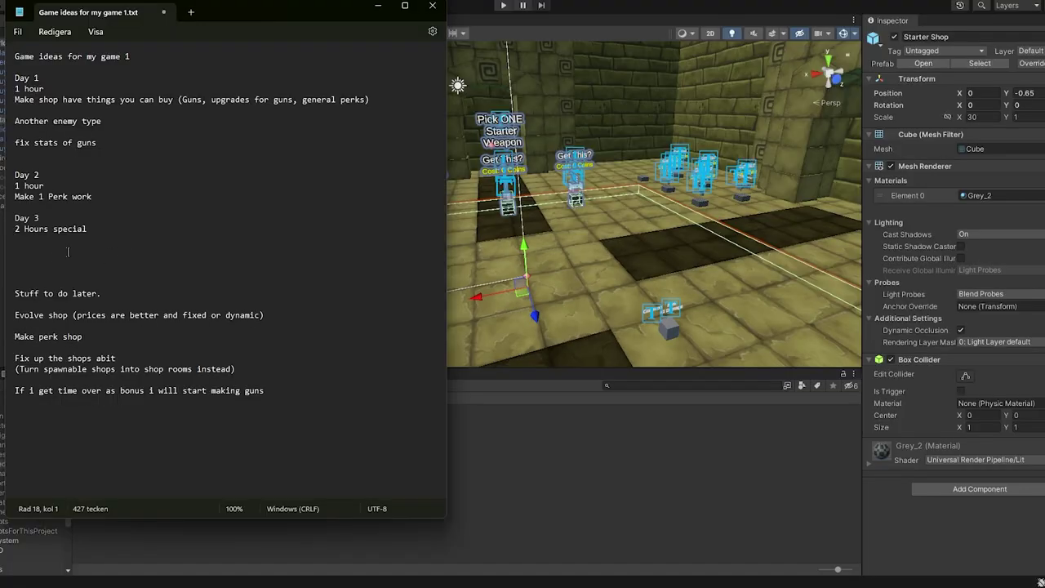
# Step: Write "get a good perk template" as the Day 3 task beneath the hours line
pyautogui.write('get a ')
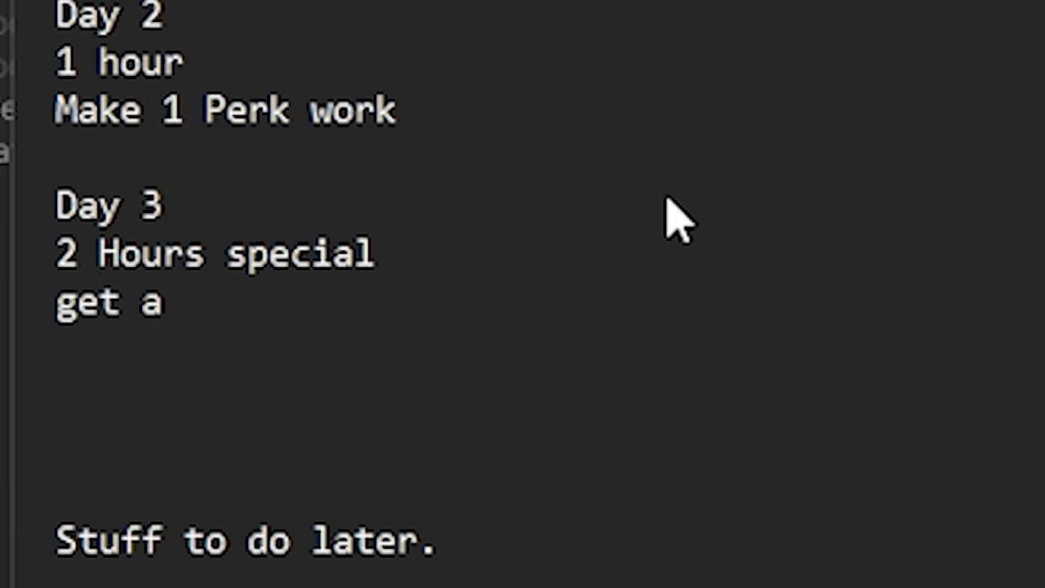
pyautogui.write('good ')
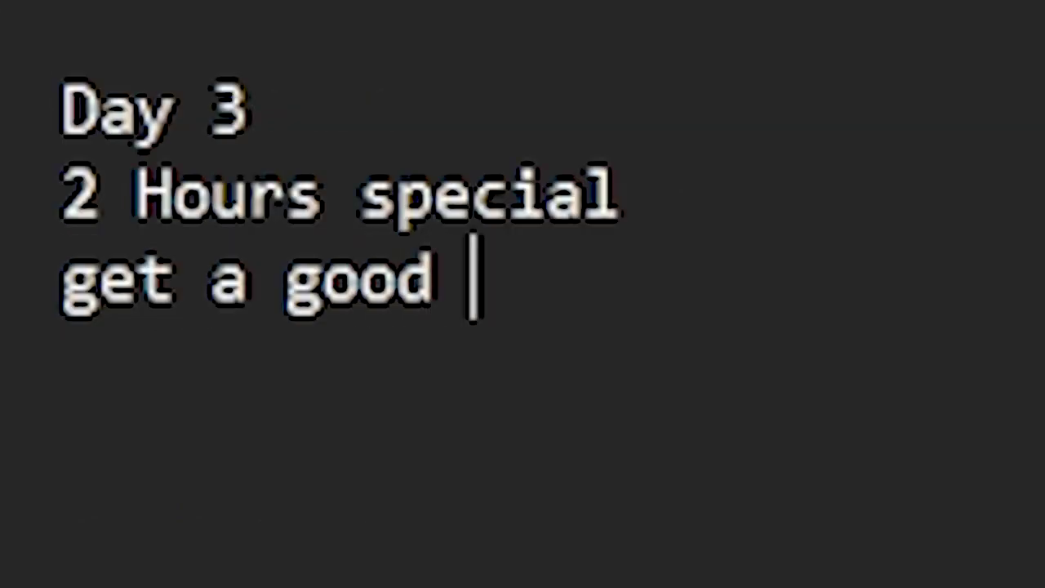
pyautogui.write('perk templa')
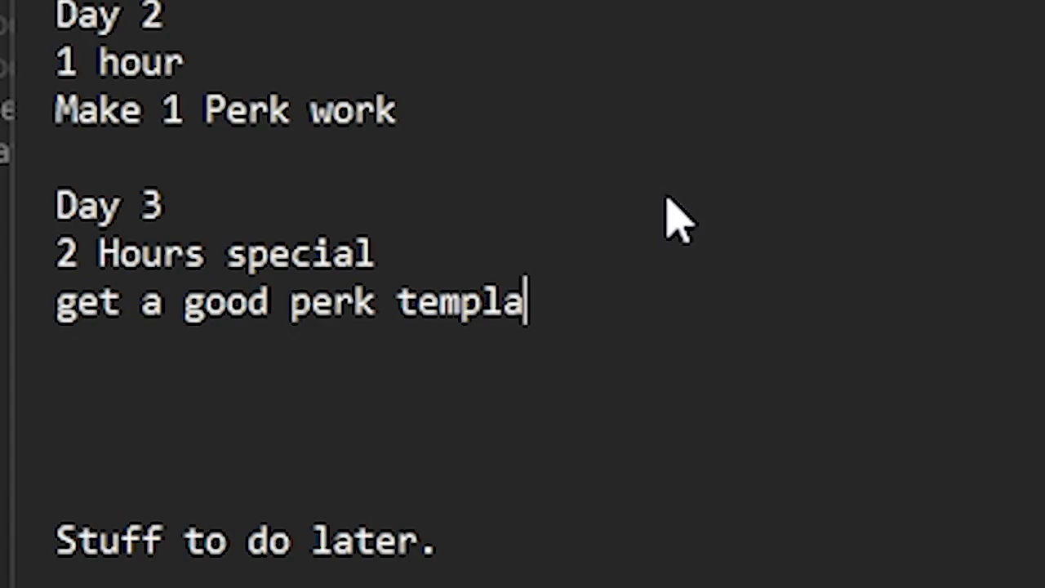
pyautogui.write('te')
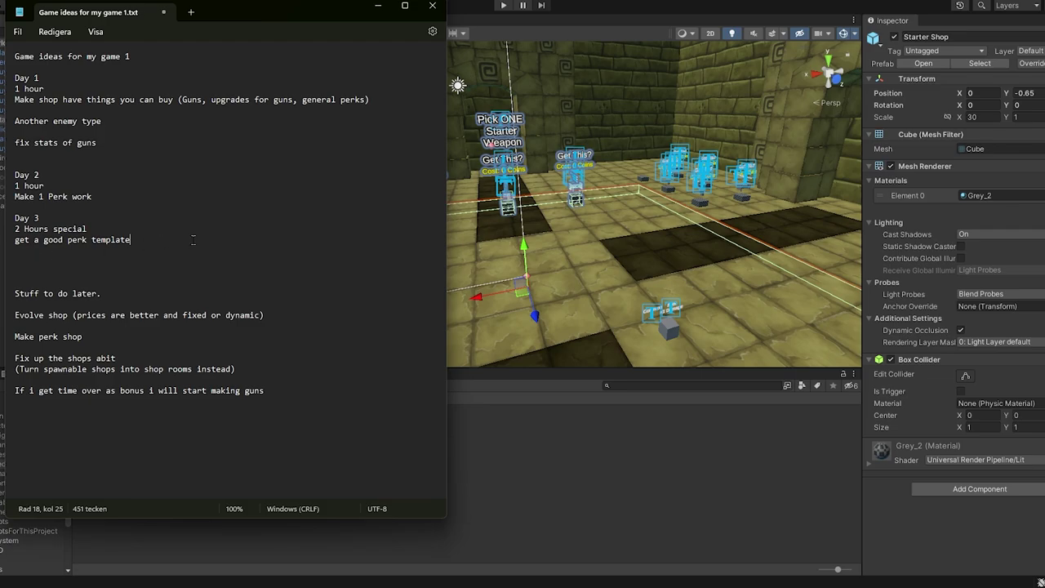
# Step: Leave a blank line and add a "bonus objectives" list with "make more guns" and "make more perks"
pyautogui.press('Return')
pyautogui.press('Return')
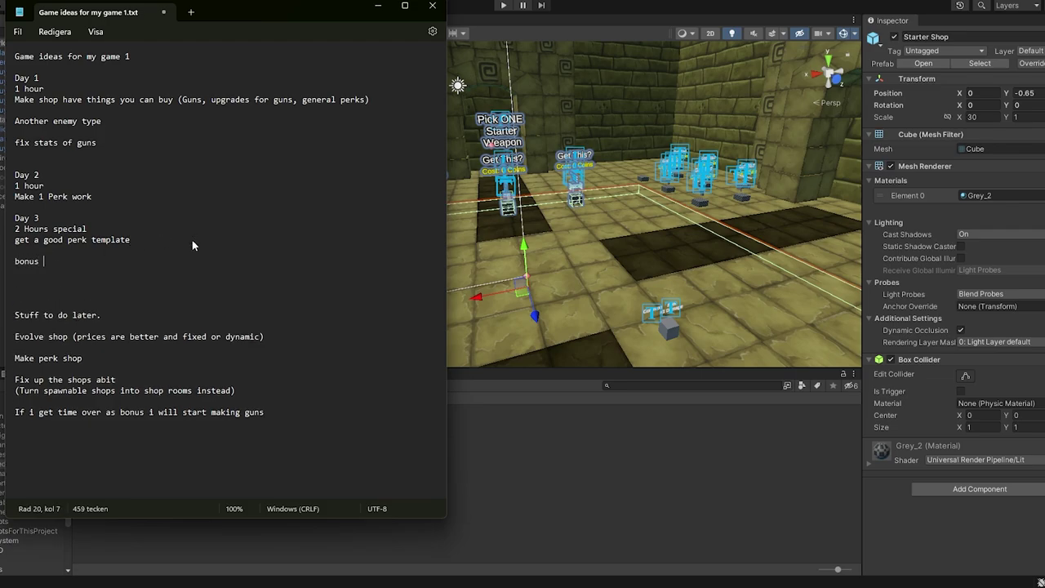
pyautogui.write('bonus objectives')
pyautogui.press('Return')
pyautogui.write('make ')
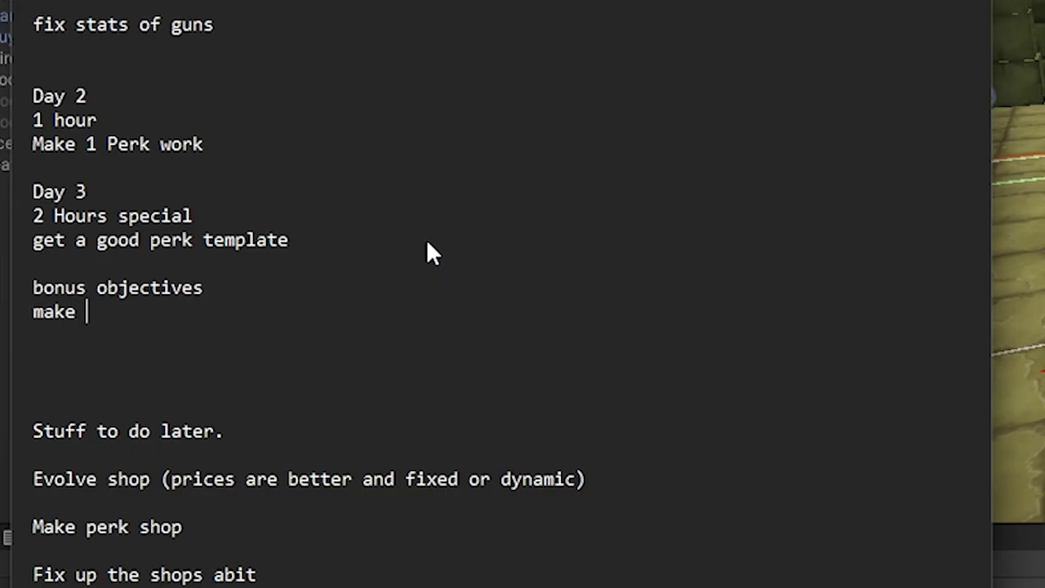
pyautogui.write('more ')
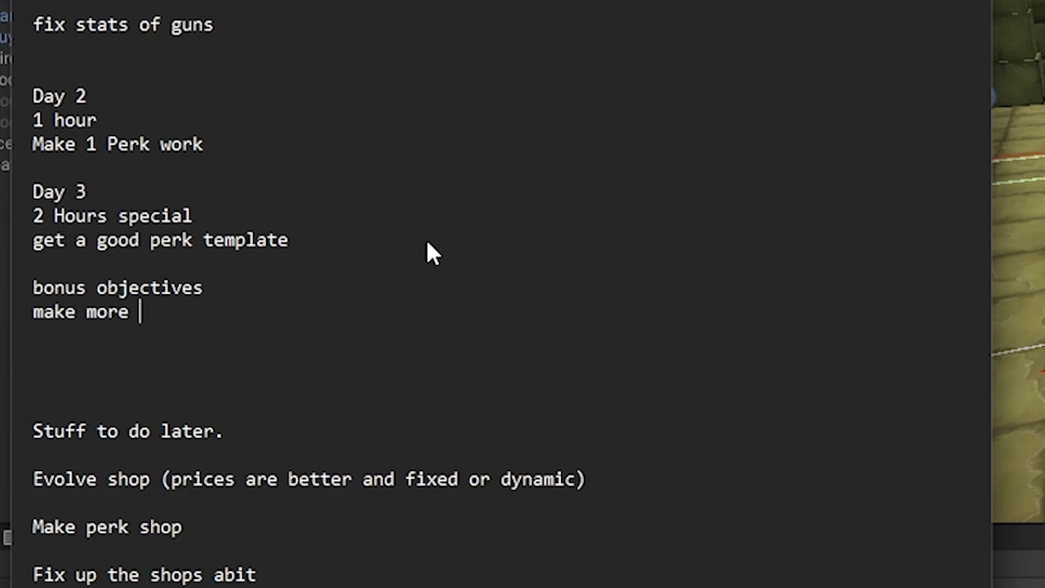
pyautogui.write('guns')
pyautogui.press('Return')
pyautogui.write('make more p')
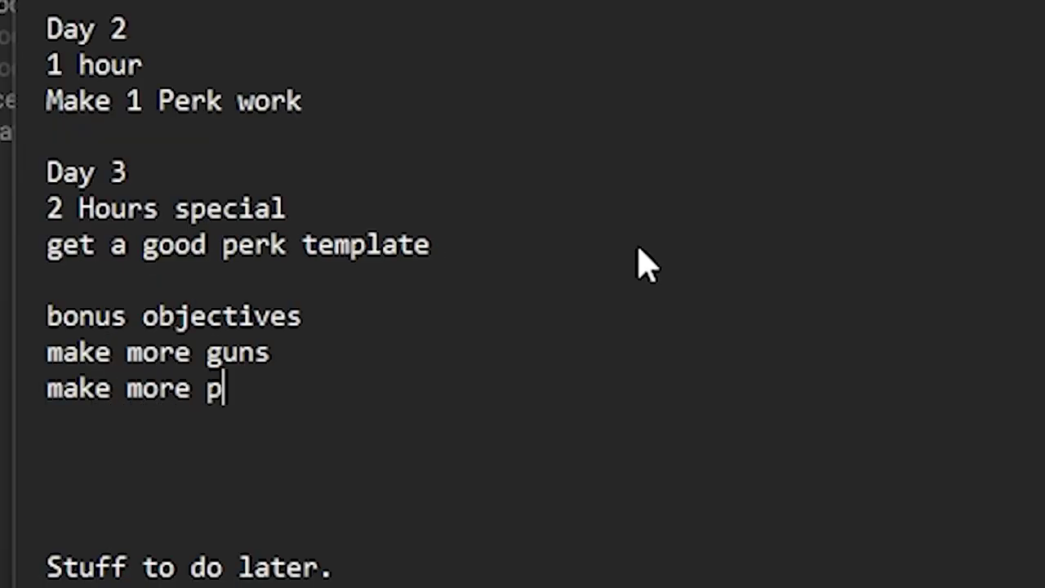
pyautogui.write('erks')
pyautogui.press('Return')
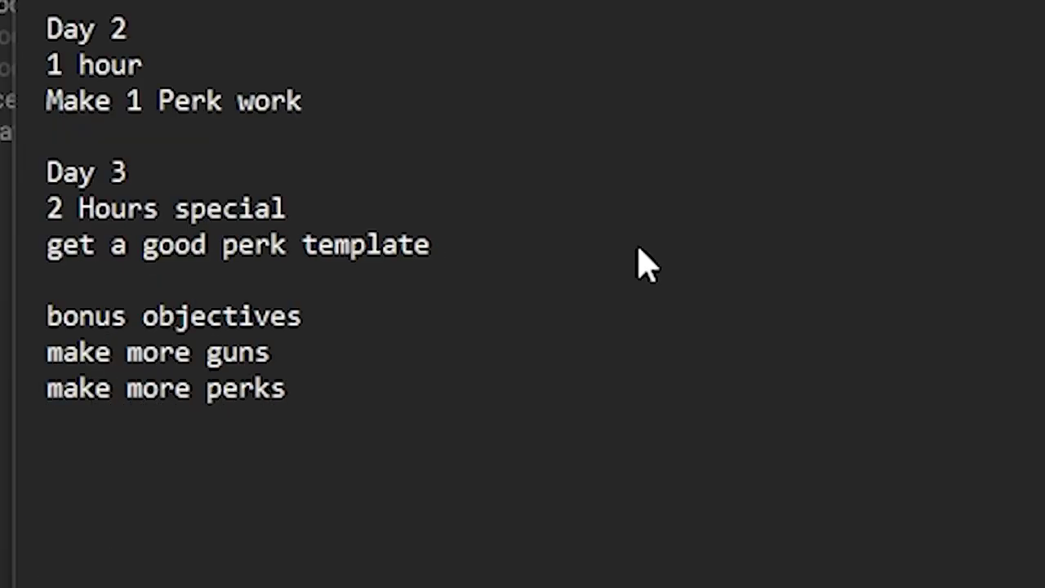
# Step: Switch to the browser timer and start the 2-hour countdown for the Day 3 session
pyautogui.write('fix')
pyautogui.press('BackSpace')
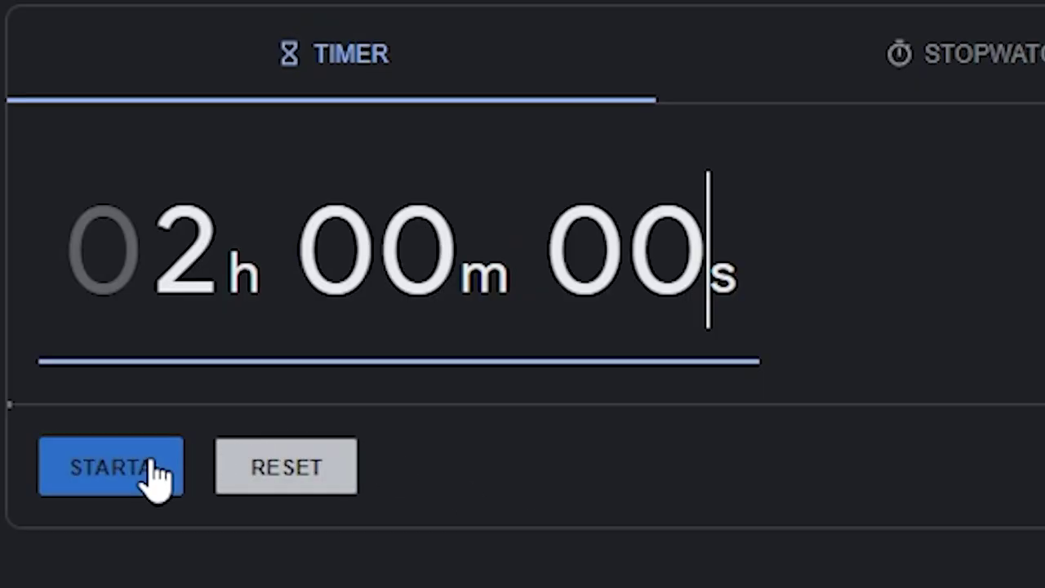
pyautogui.click(147, 477)
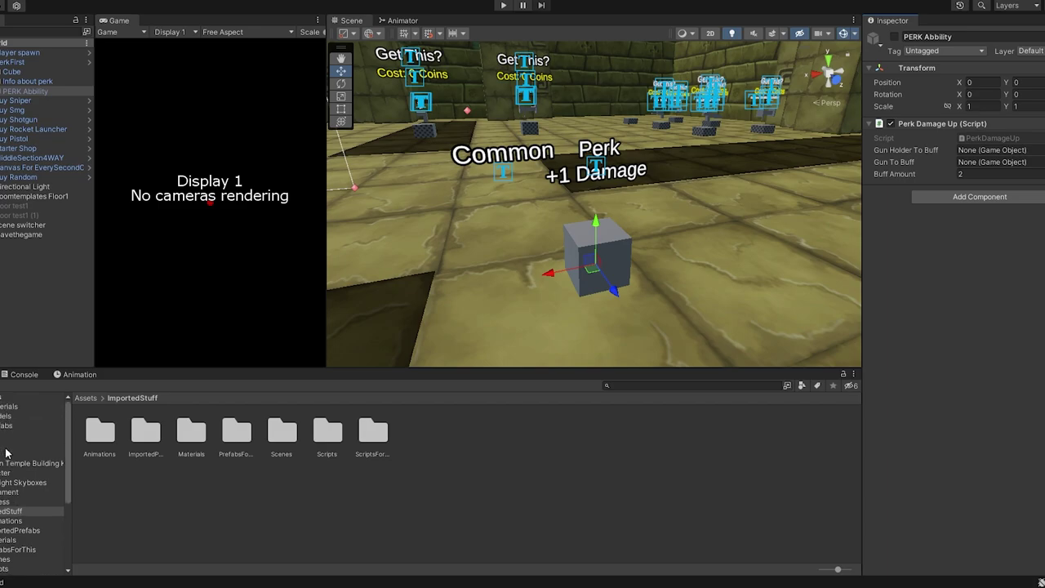
# Step: In the PerkDamageUp script in Visual Studio, rewrite the damage line to assign gunToBuff.GetComponent<GunShootScript>().dmg + buffAmount instead of using +=
pyautogui.click(49, 444)
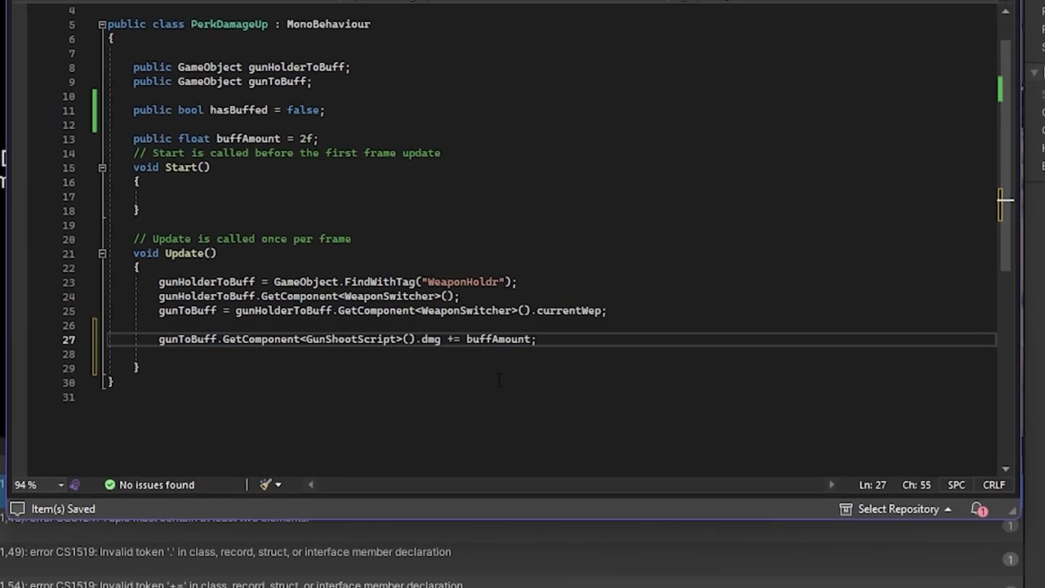
pyautogui.press('BackSpace')
pyautogui.doubleClick(486, 339)
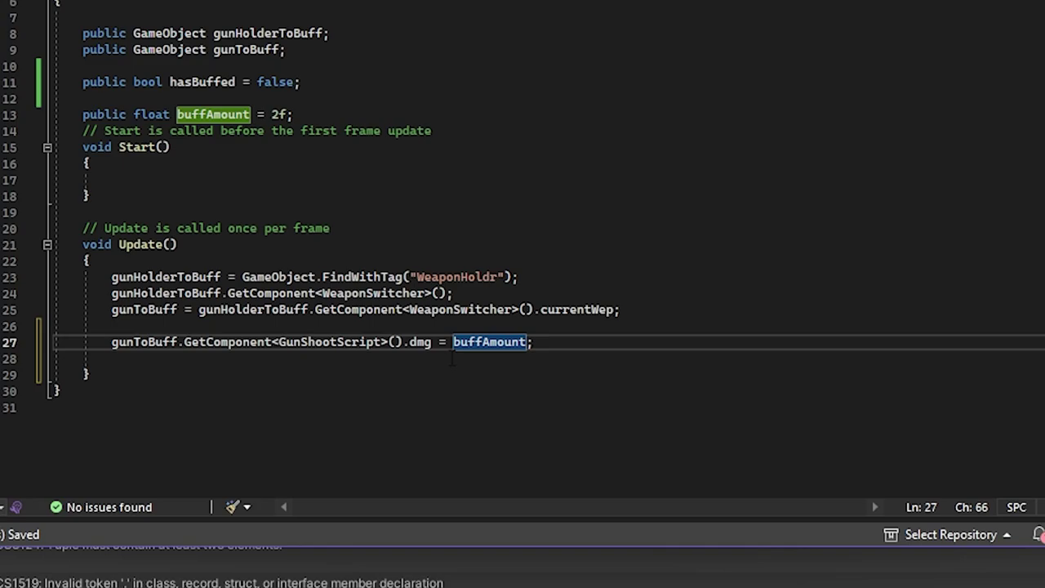
pyautogui.click(446, 342)
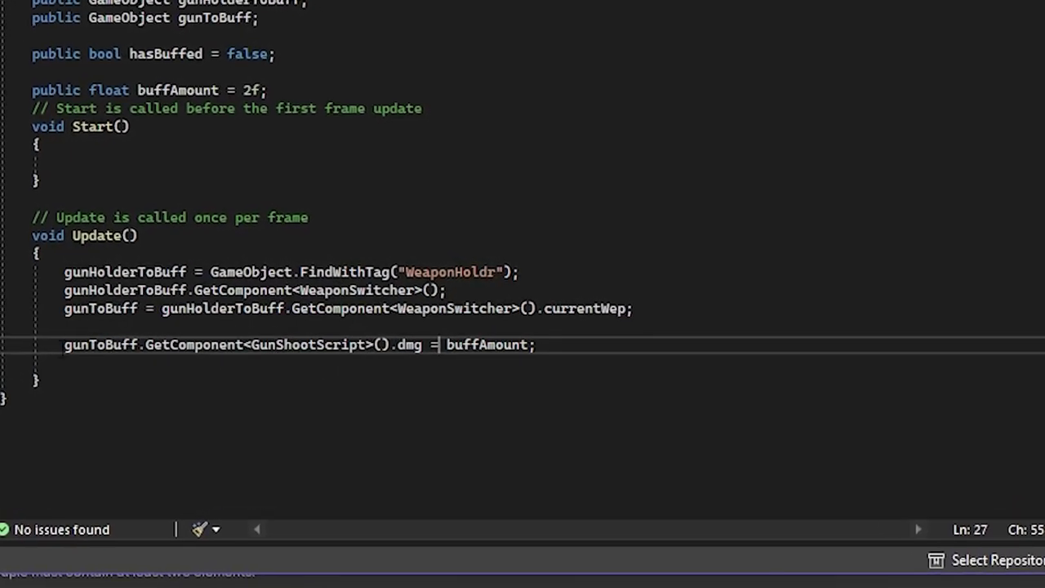
pyautogui.moveTo(58, 346); pyautogui.dragTo(422, 345)
pyautogui.hotkey('ctrl', 'c')
pyautogui.click(447, 346)
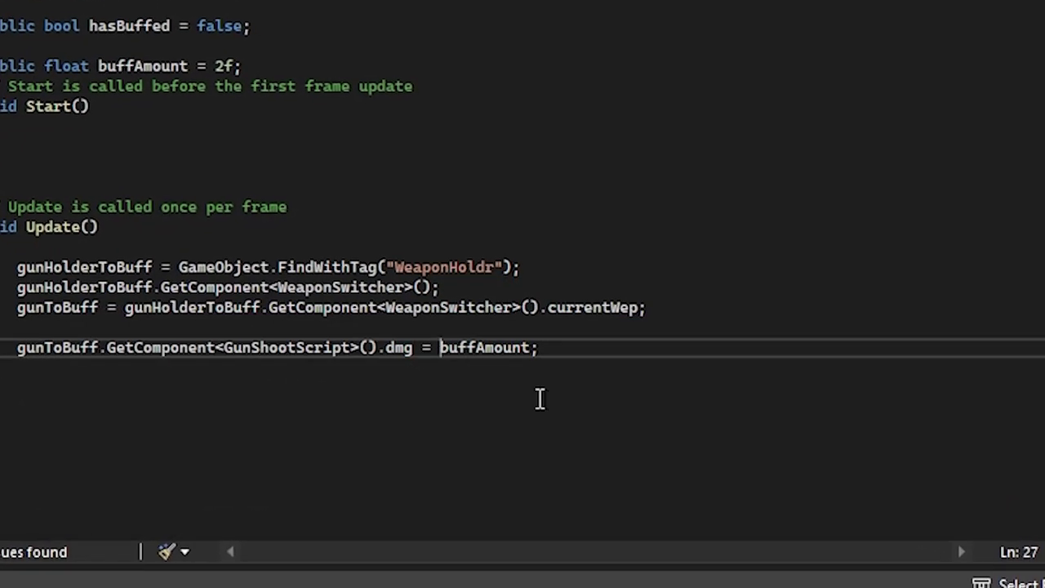
pyautogui.hotkey('ctrl', 'v')
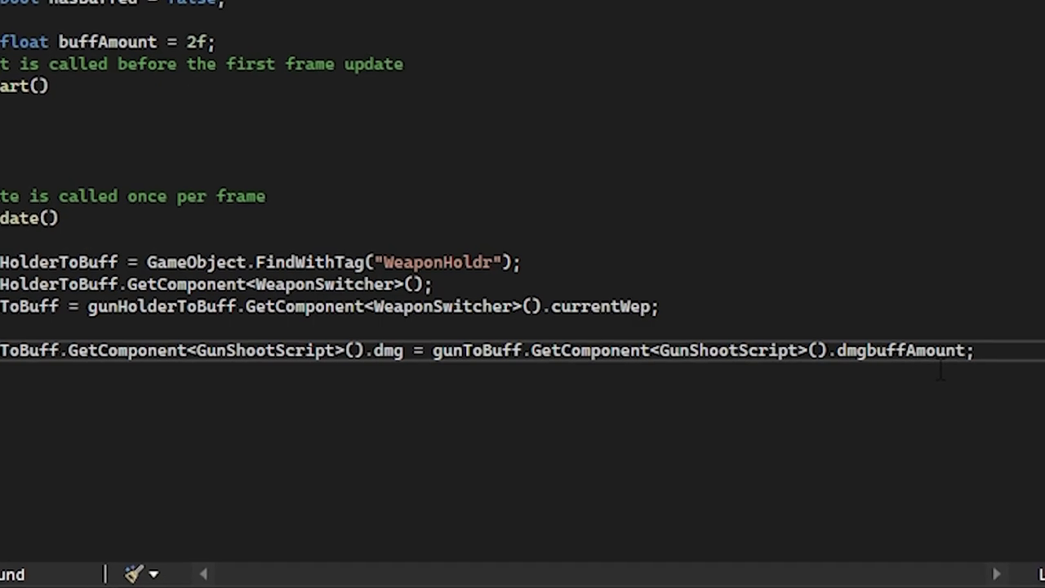
pyautogui.write('+')
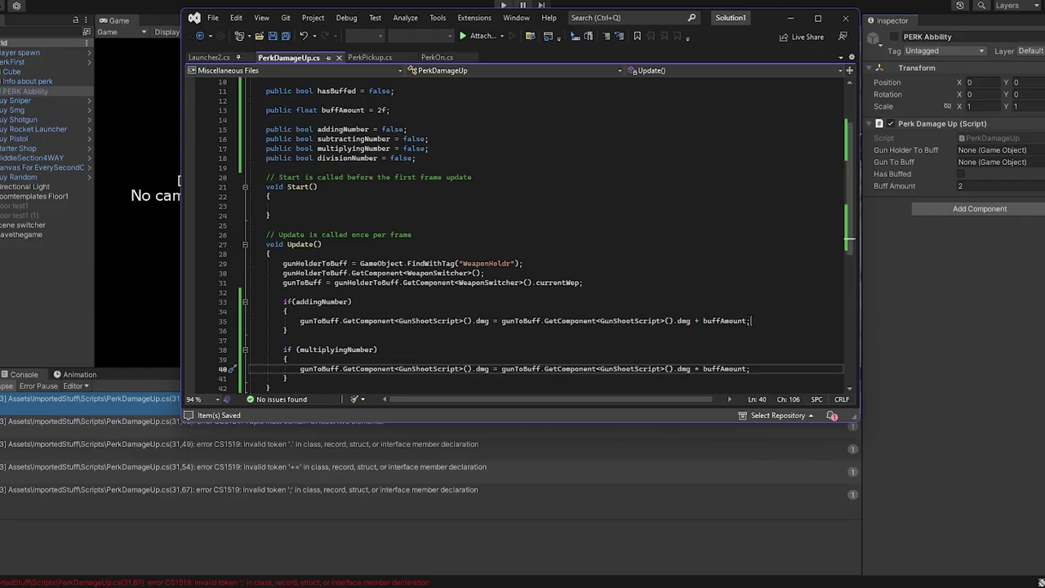
# Step: Return to Unity, run the game with the Game view maximized, and pick up the Common Smg
pyautogui.click(621, 467)
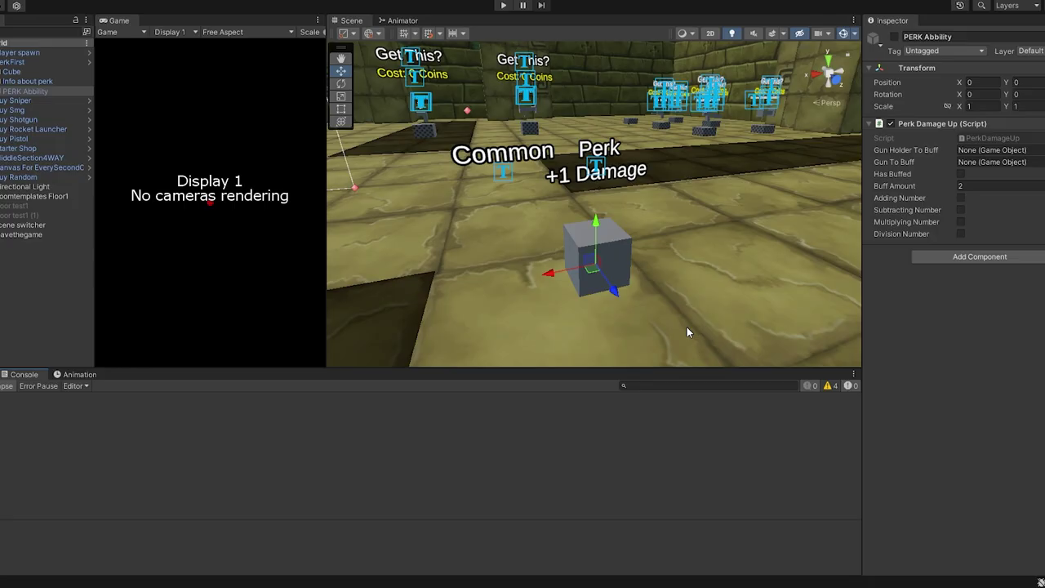
pyautogui.click(503, 6)
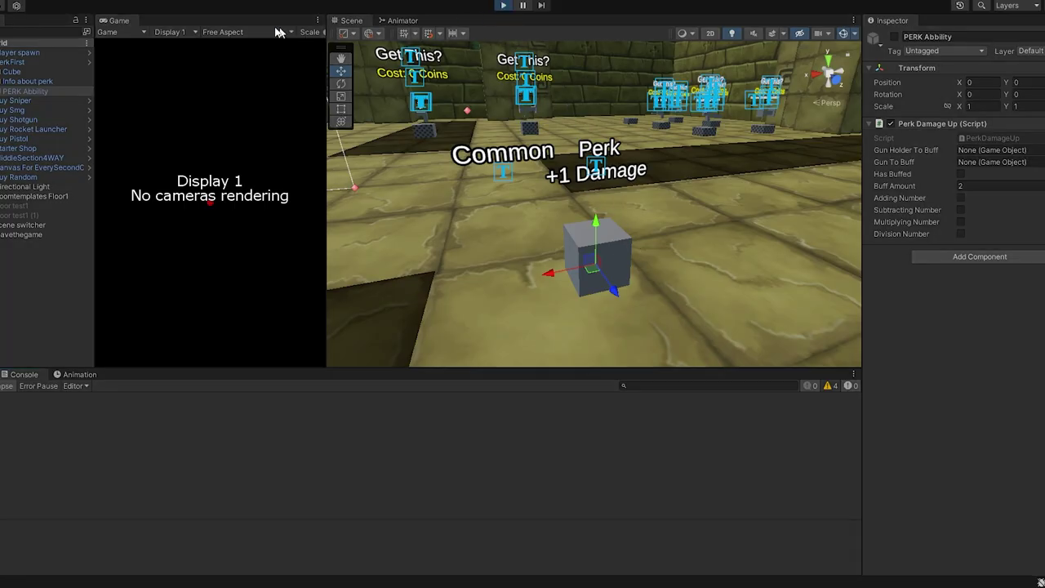
pyautogui.doubleClick(122, 22)
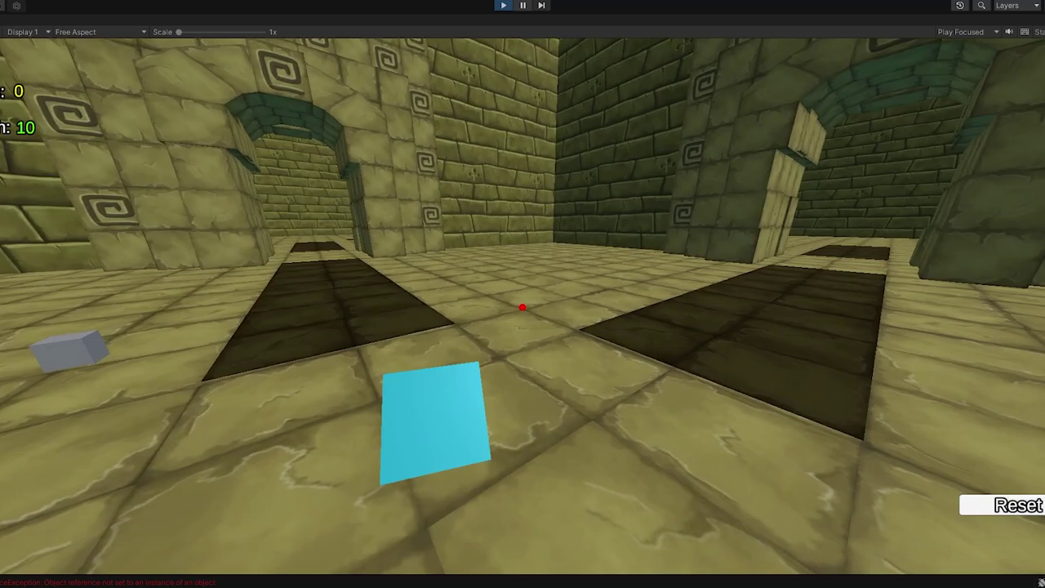
pyautogui.press('w')
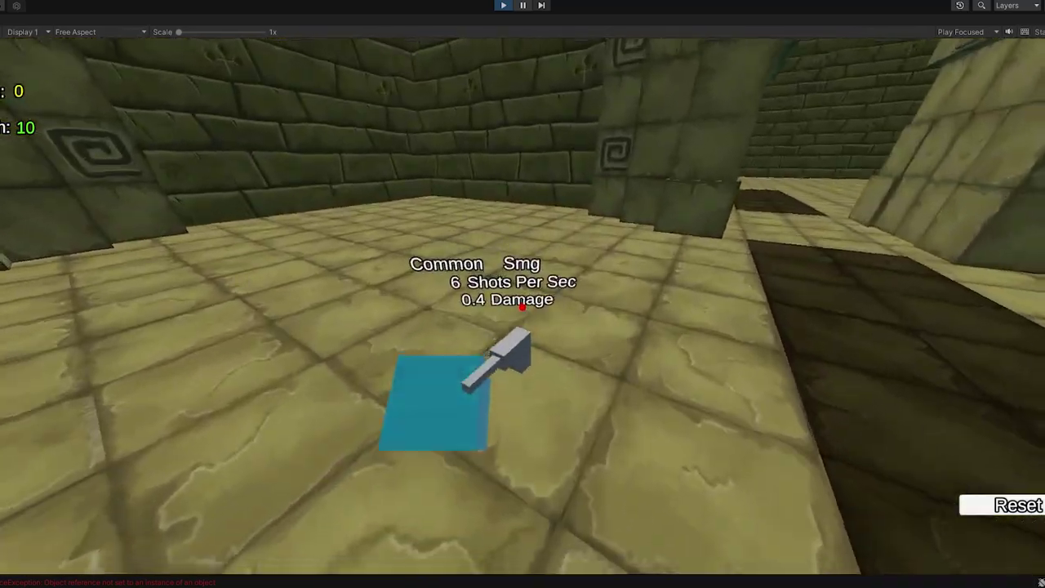
pyautogui.press('e')
# Step: Walk into the enemy room and shoot the enemies with the Smg to check its unbuffed damage
pyautogui.press('w')
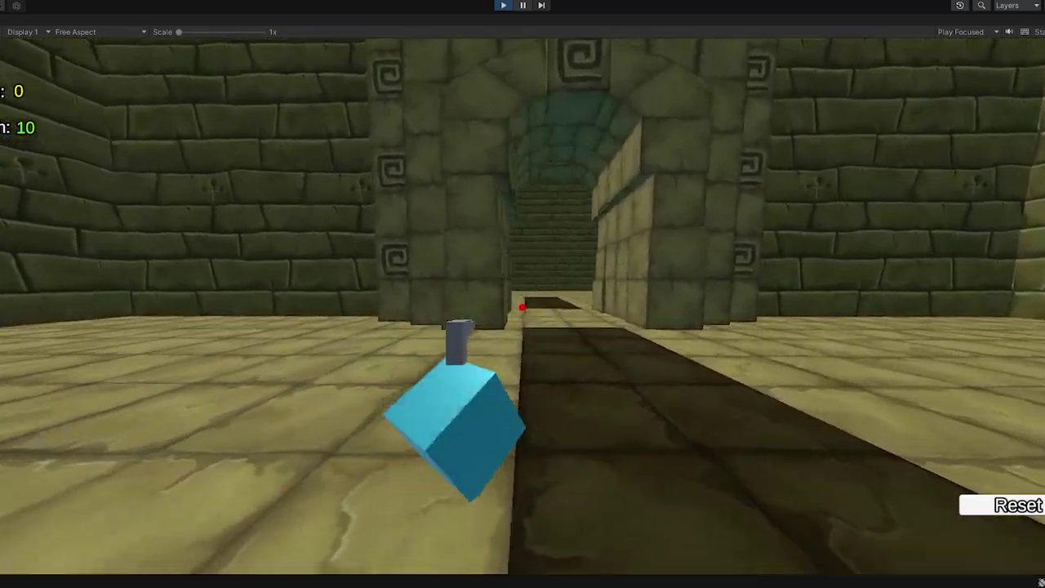
pyautogui.press('w')
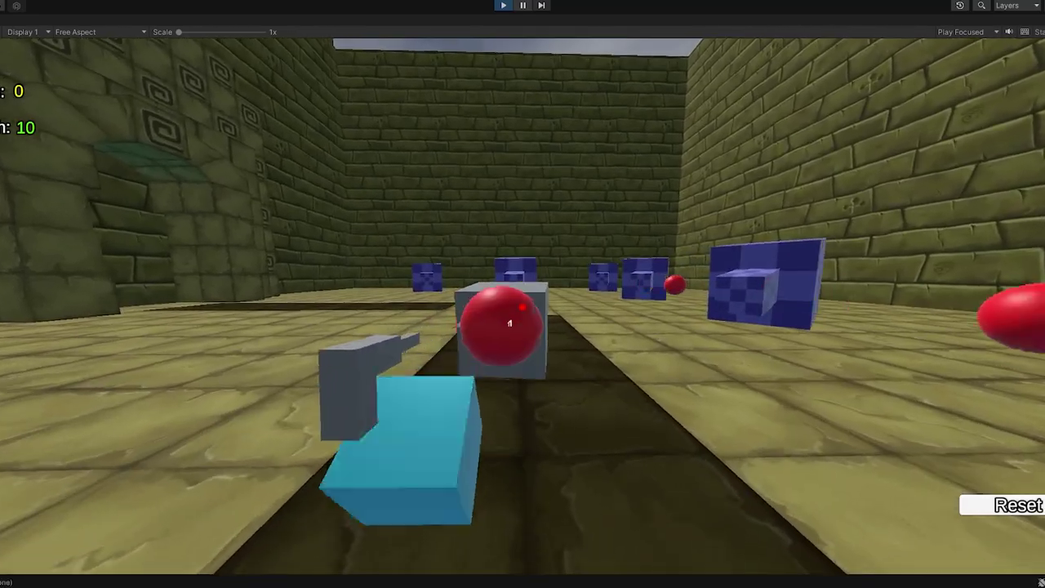
pyautogui.press('w')
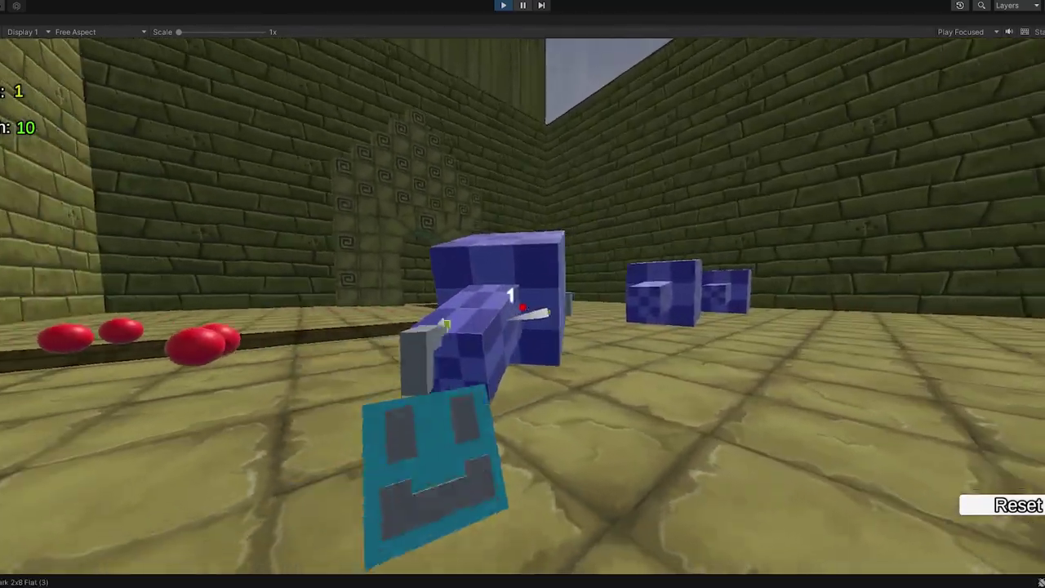
pyautogui.press('w')
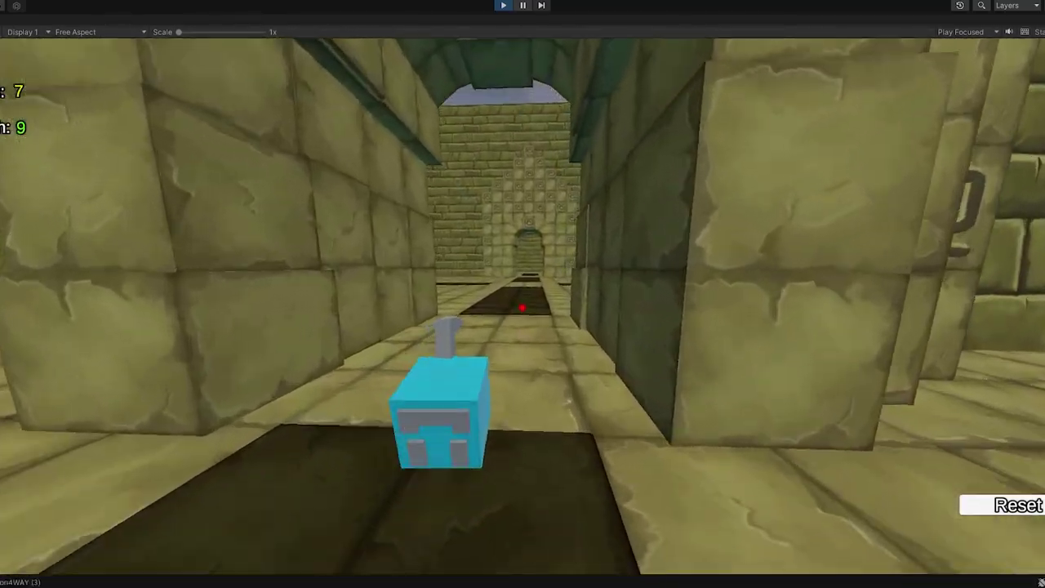
# Step: Return to the start room, pick up the perk cube, and fight enemies in another room to test its damage
pyautogui.press('w')
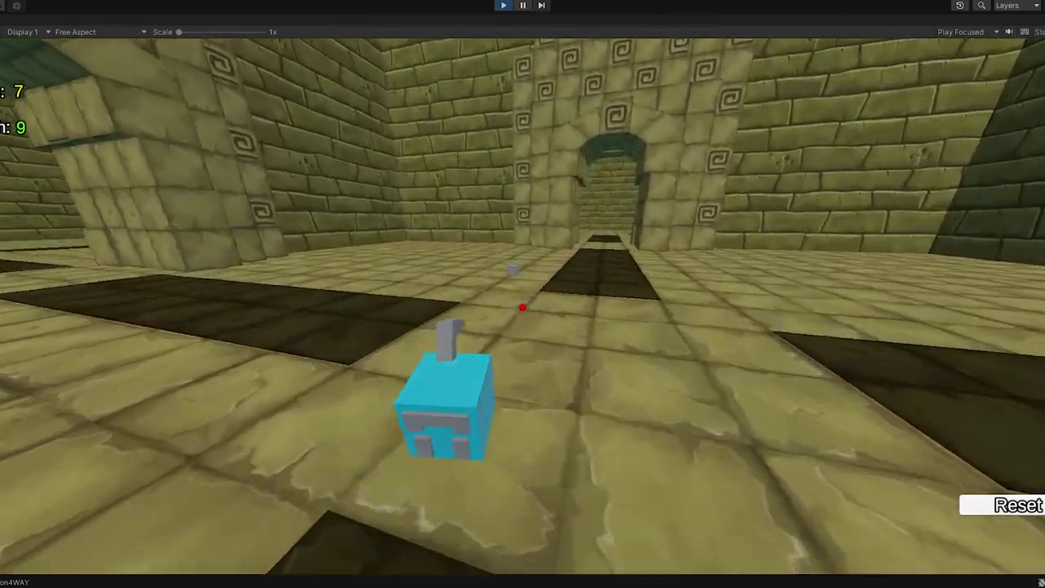
pyautogui.press('w')
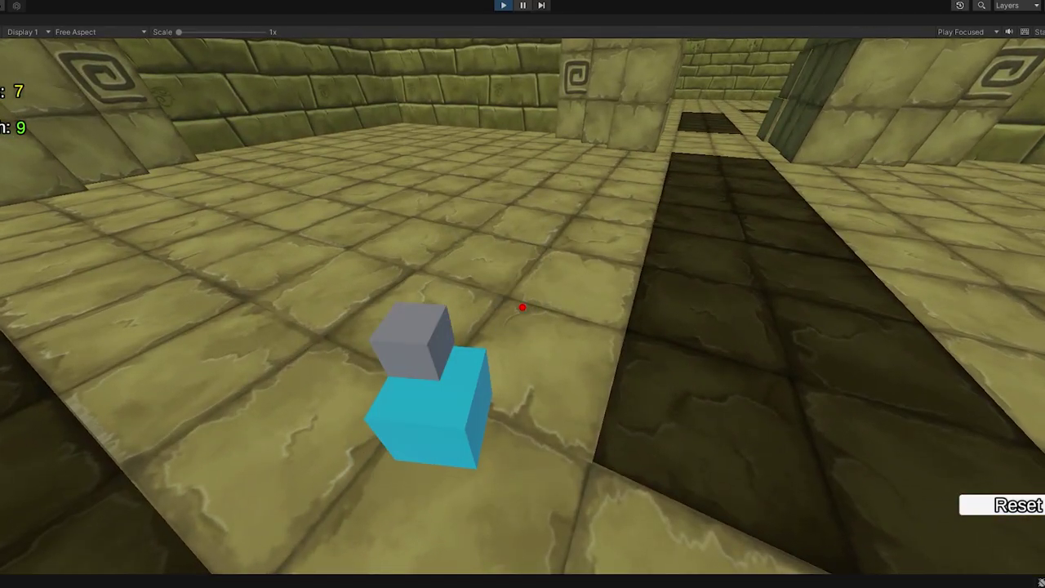
pyautogui.press('w')
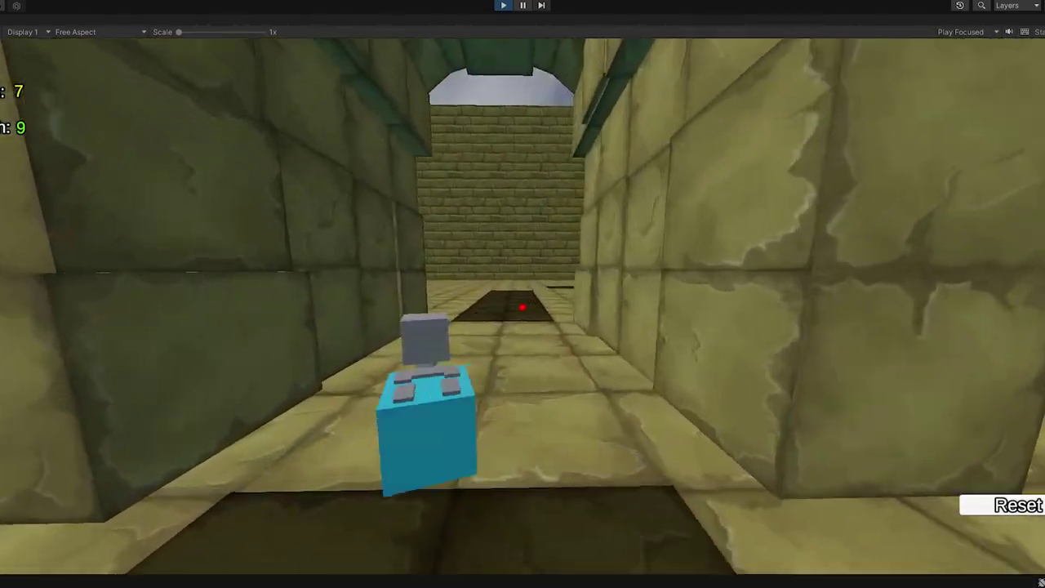
pyautogui.press('w')
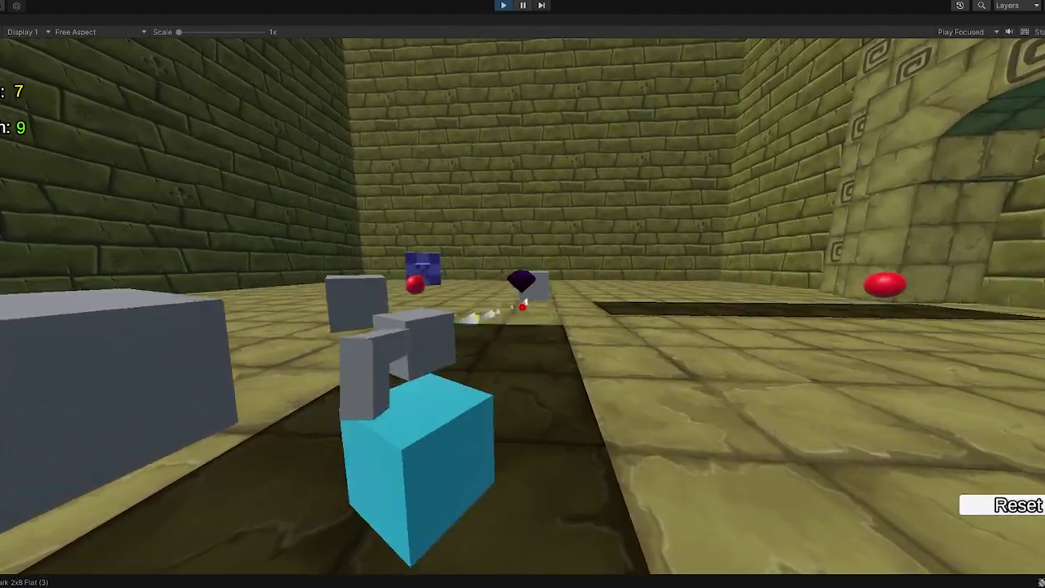
pyautogui.press('w')
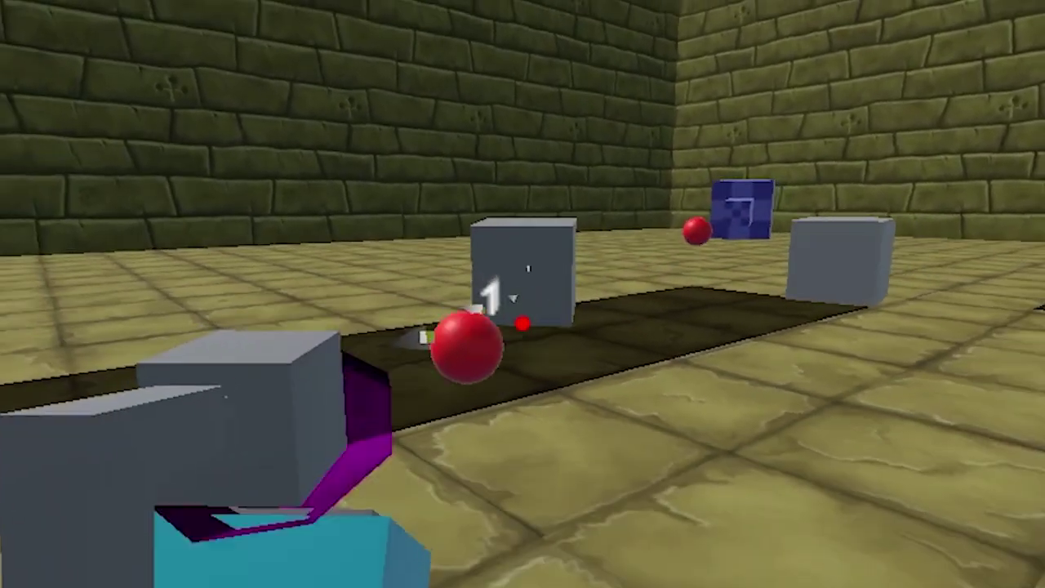
pyautogui.press('w')
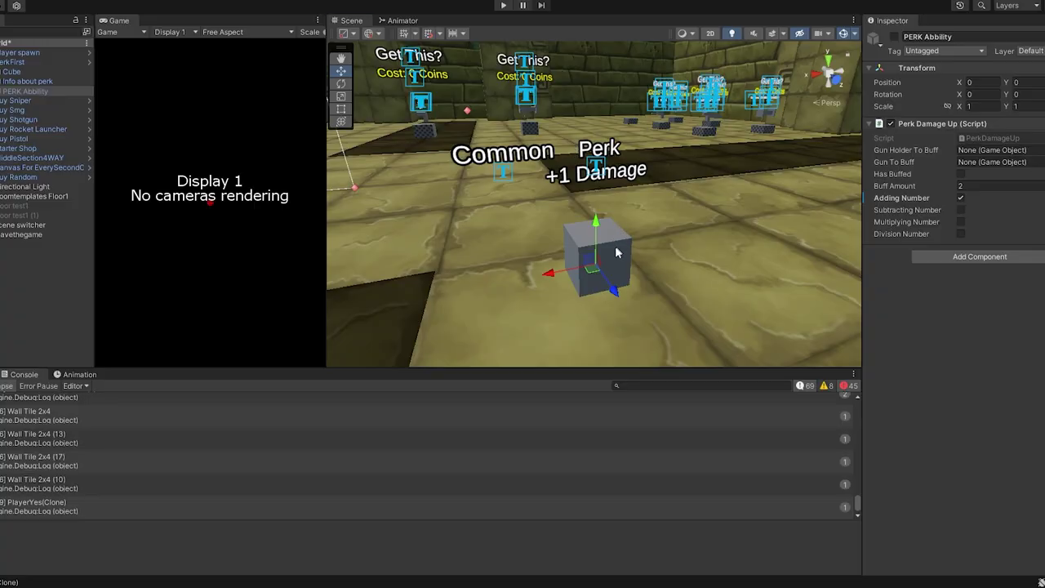
# Step: Duplicate the PerkFirst object and place the copy on the floor beside the original
pyautogui.click(606, 256)
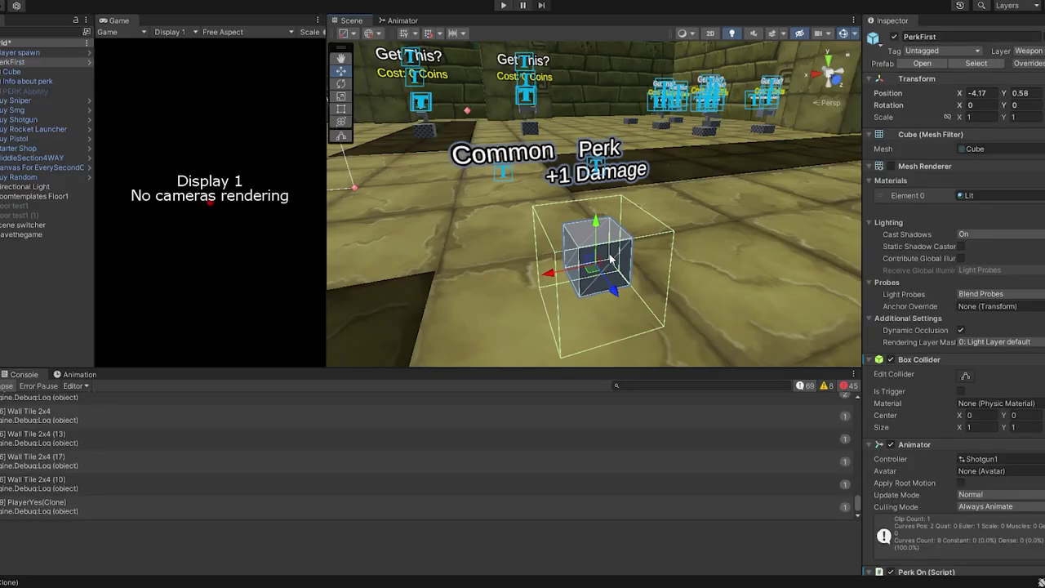
pyautogui.moveTo(774, 249); pyautogui.dragTo(749, 279)
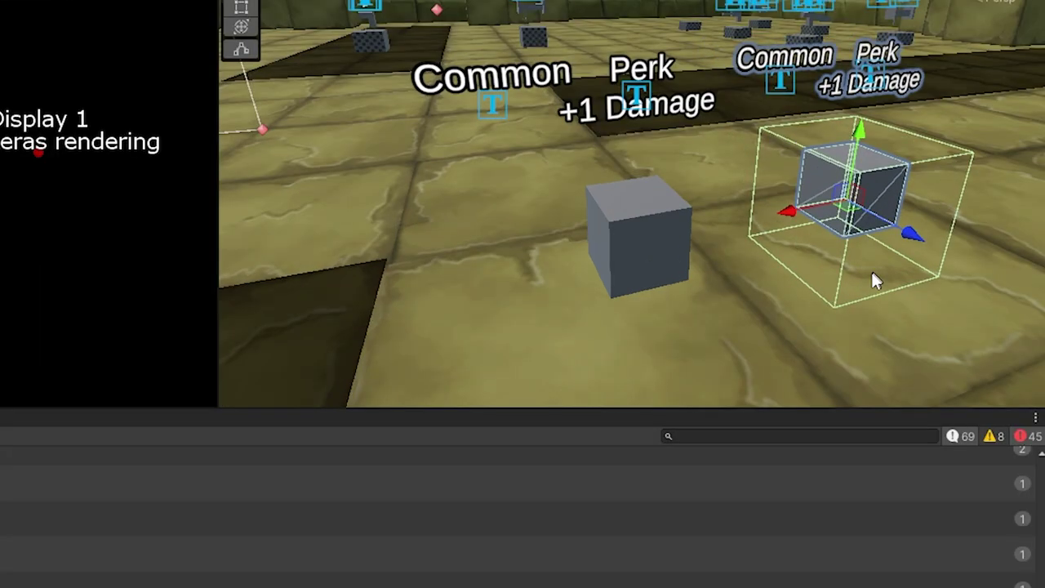
pyautogui.click(746, 212)
pyautogui.click(745, 212)
# Step: Turn off Adding Number in the Perk Damage Up script on the duplicated perk's PERK Abbility object
pyautogui.scroll(-3, 878, 279)
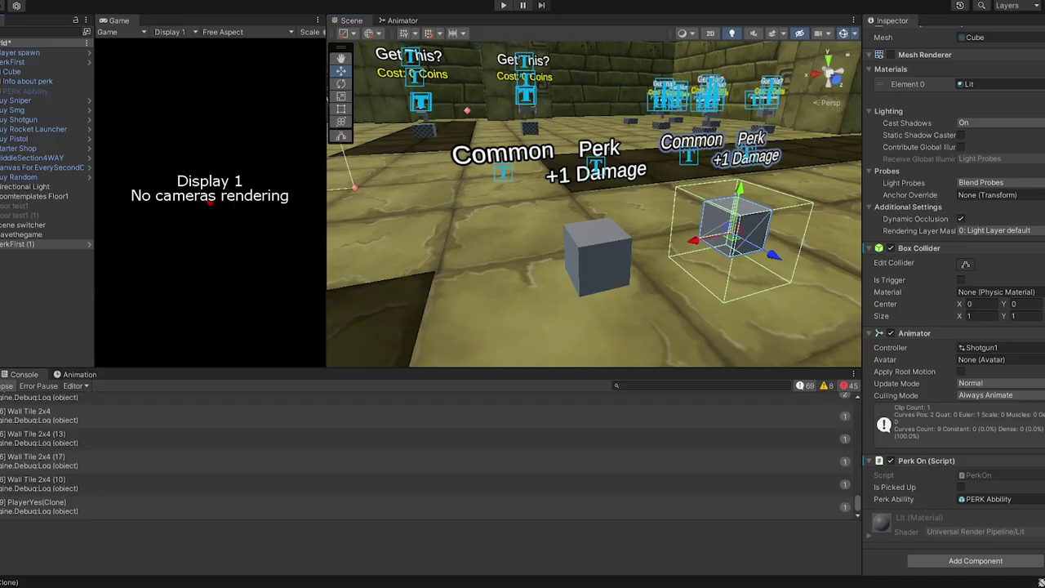
pyautogui.click(36, 274)
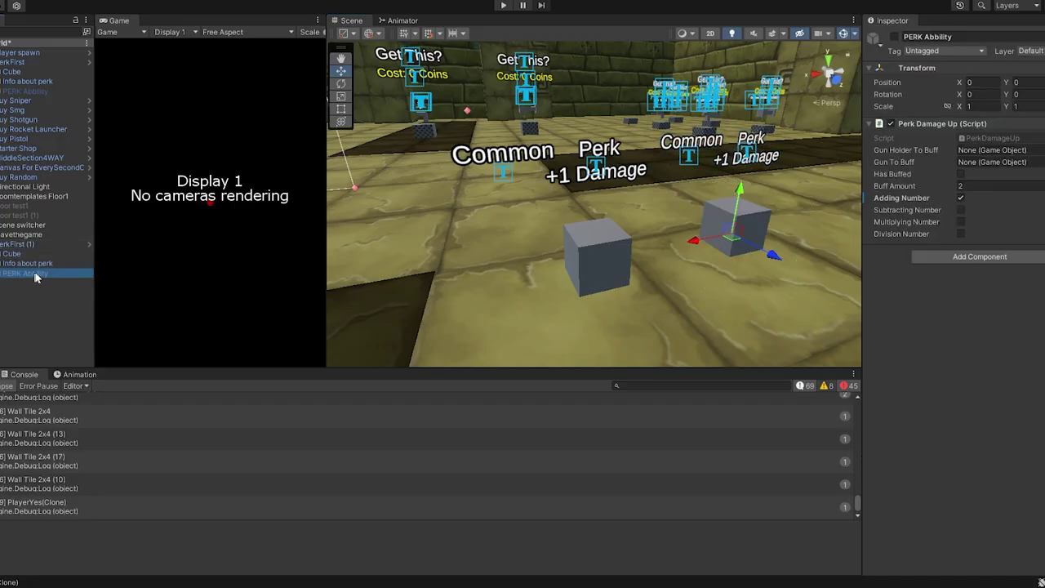
pyautogui.click(961, 198)
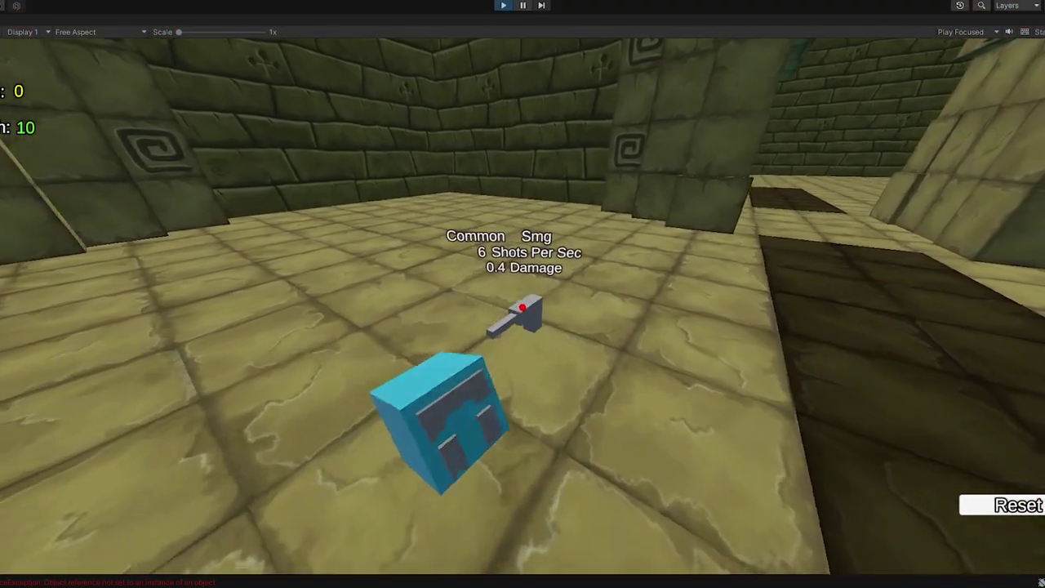
# Step: In a new playtest, pick up the Common Smg and collect the perk cubes in the start room
pyautogui.press('e')
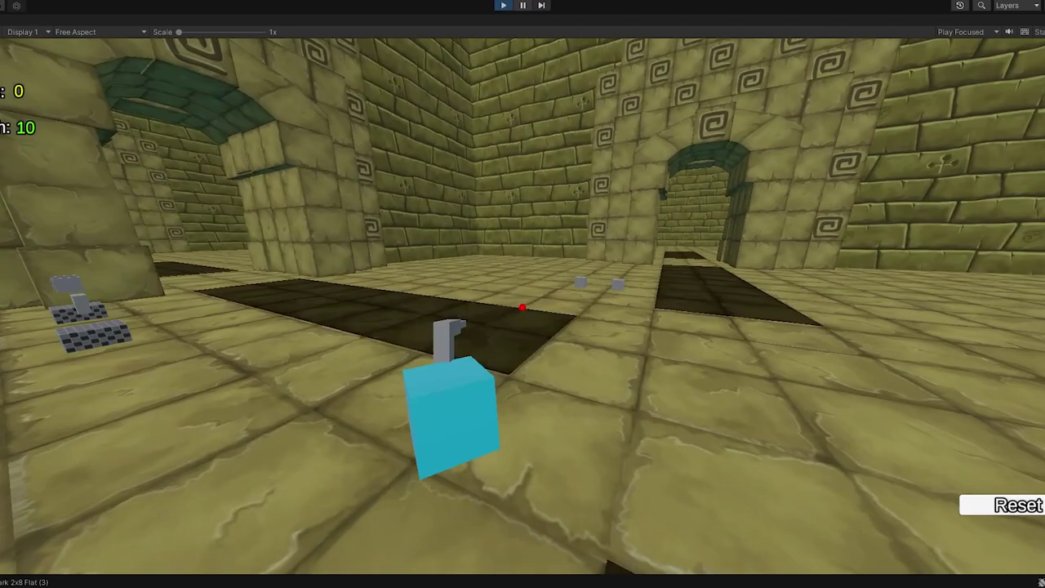
pyautogui.press('w')
pyautogui.press('e')
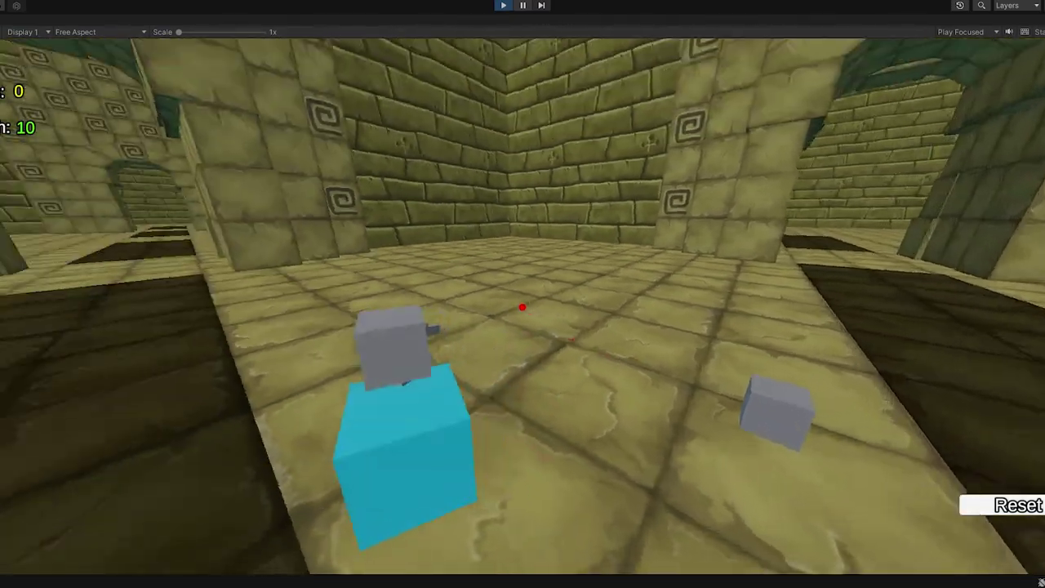
# Step: Shoot the enemies in the next room to test the perks' damage, and exit play mode
pyautogui.press('w')
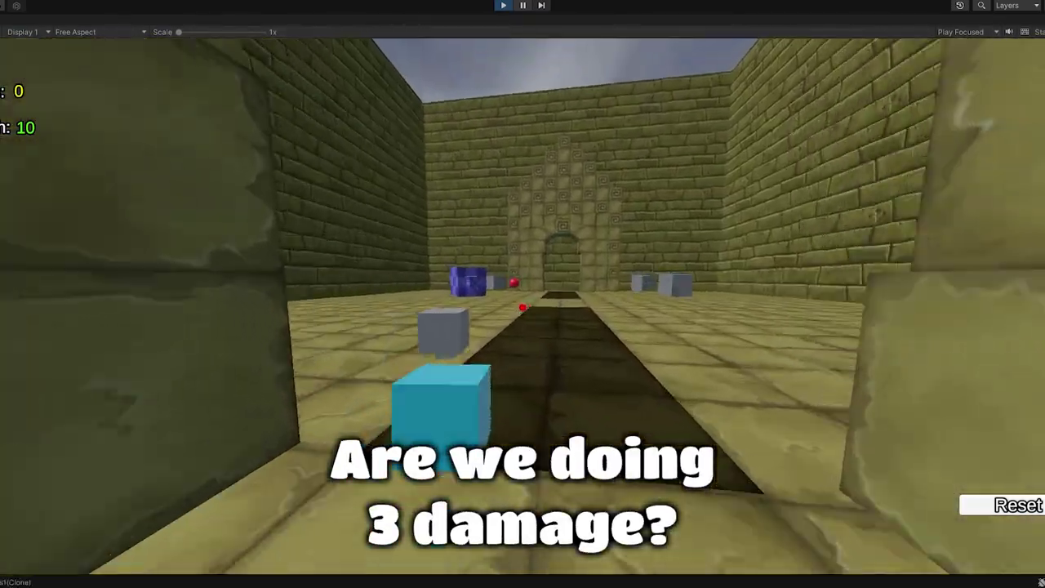
pyautogui.press('w')
pyautogui.click(522, 308)
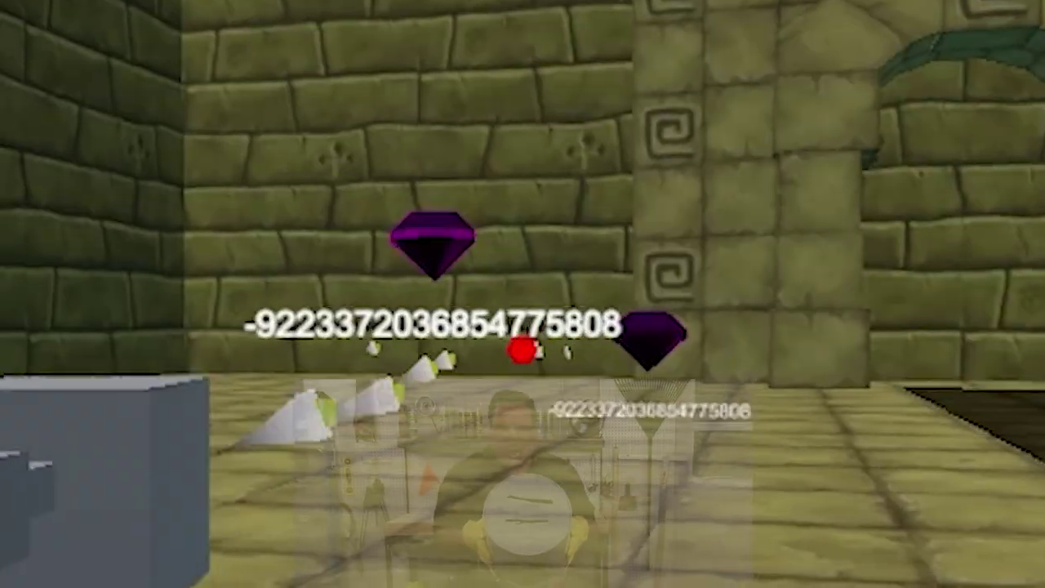
pyautogui.press('w')
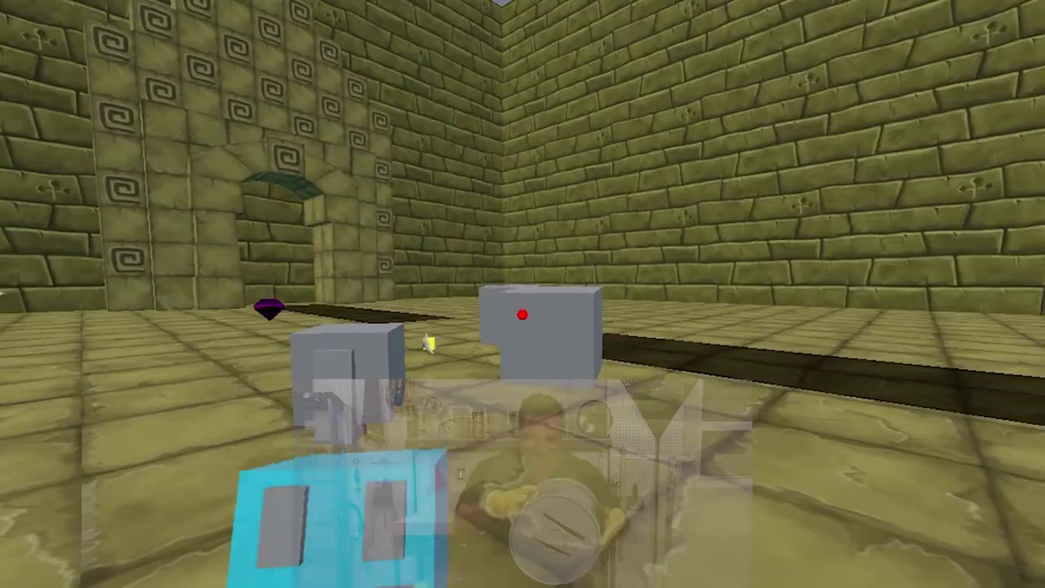
pyautogui.click(522, 349)
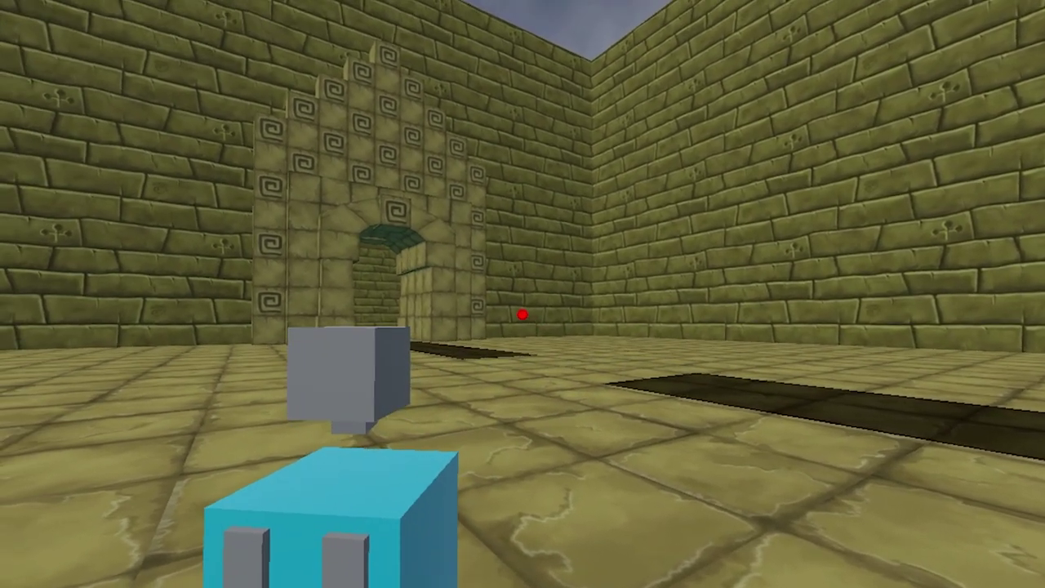
pyautogui.press('Escape')
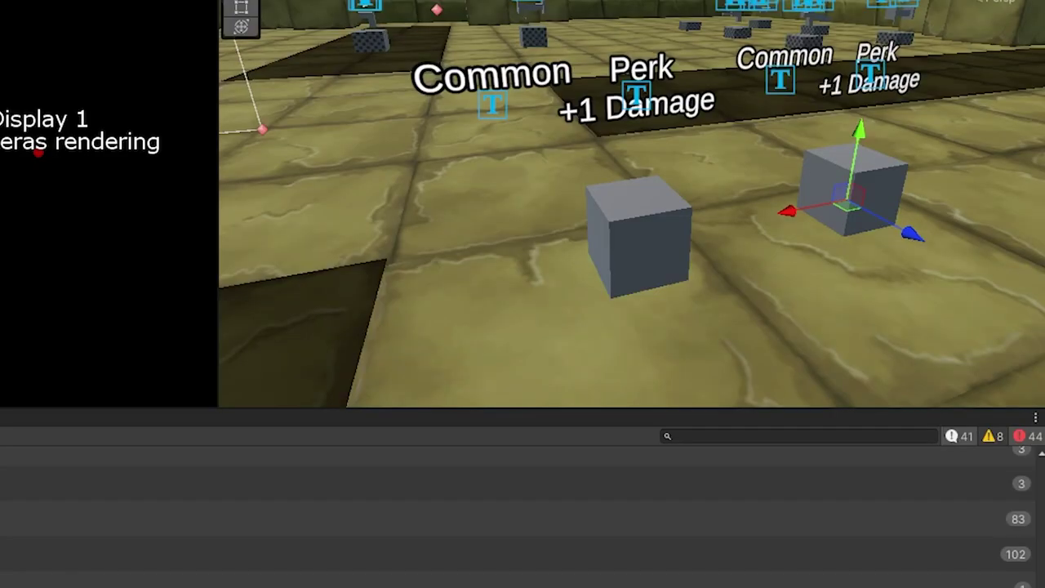
pyautogui.click(598, 245)
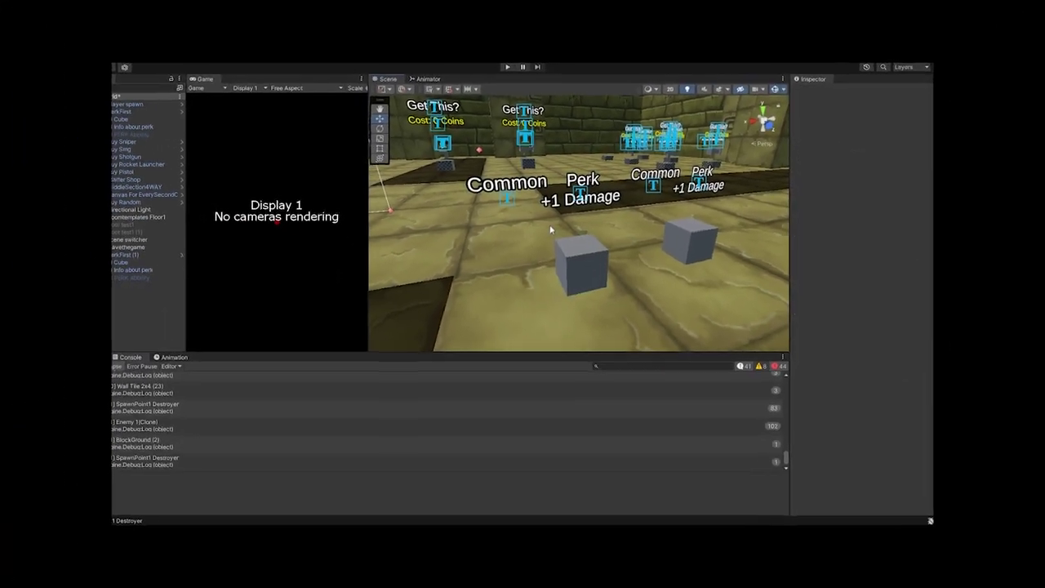
# Step: Inspect the perk cubes placed on the scene floor and exit the paused playtest
pyautogui.click(594, 254)
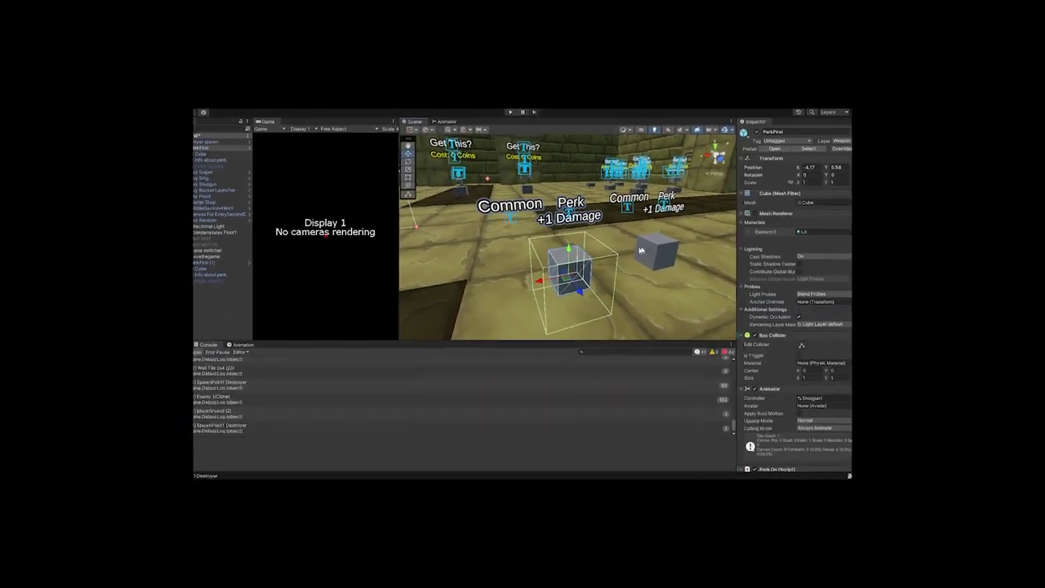
pyautogui.click(722, 231)
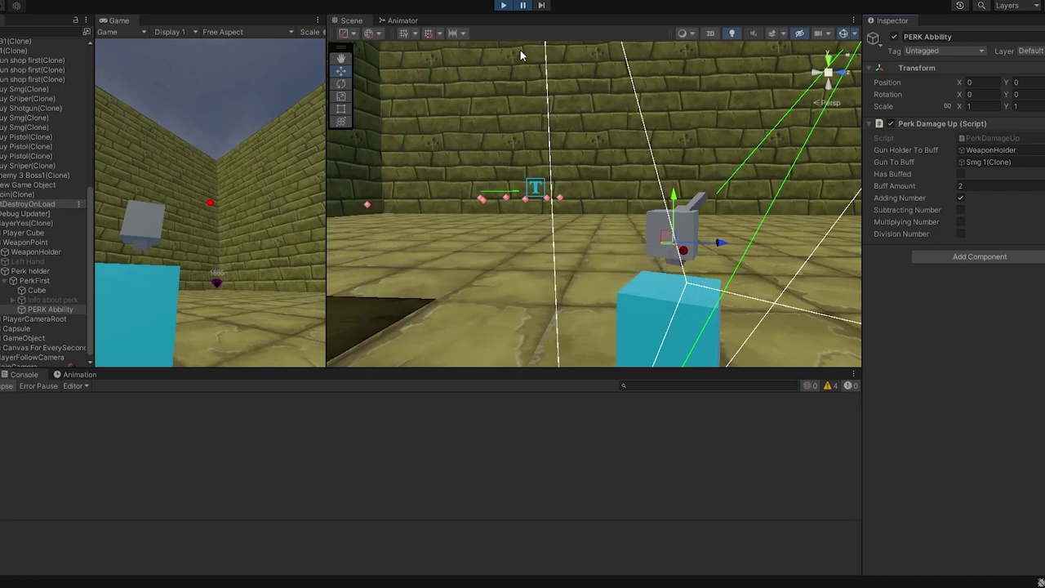
pyautogui.click(503, 5)
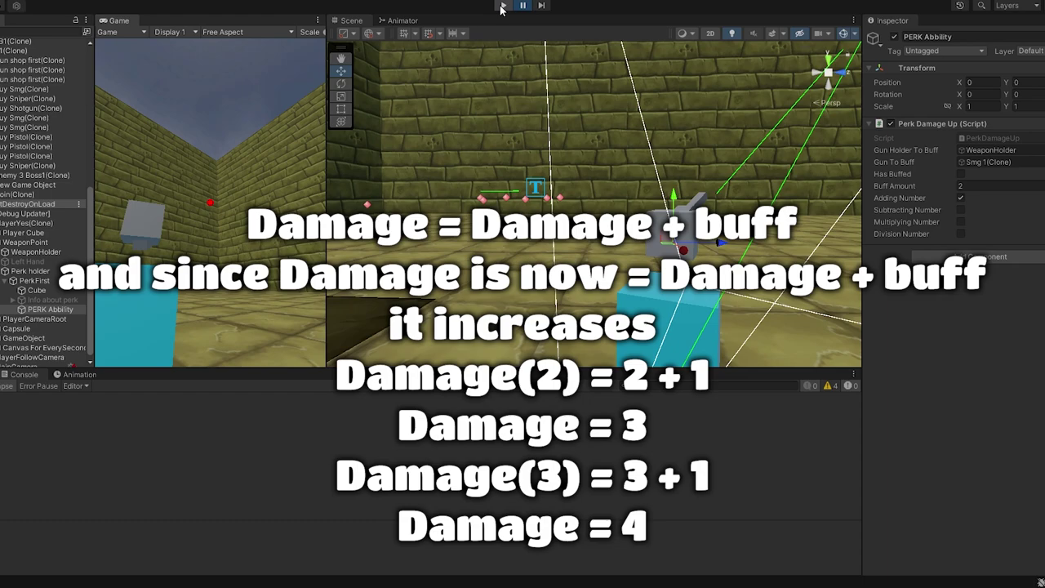
pyautogui.click(504, 6)
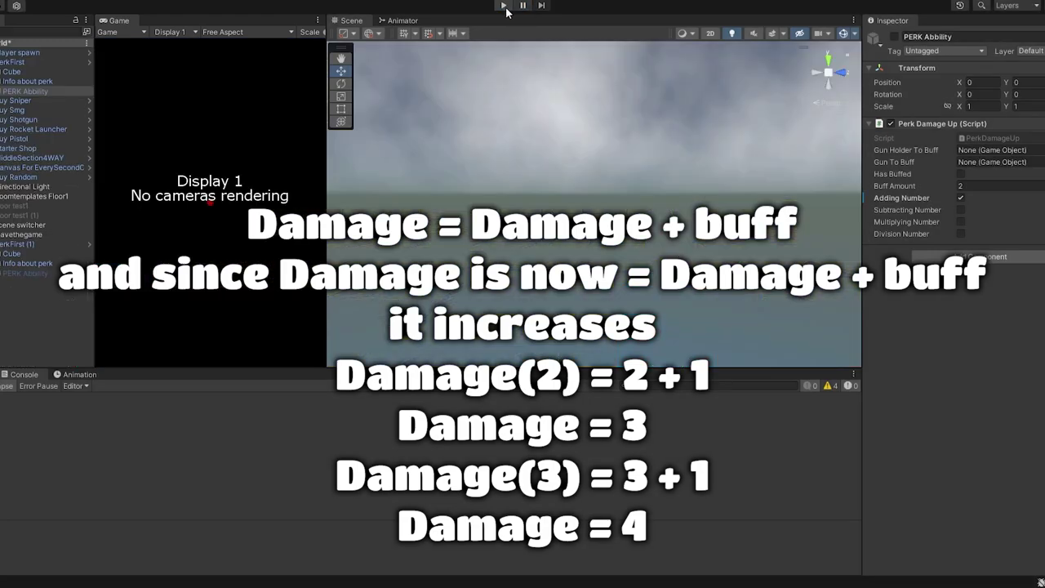
pyautogui.click(504, 6)
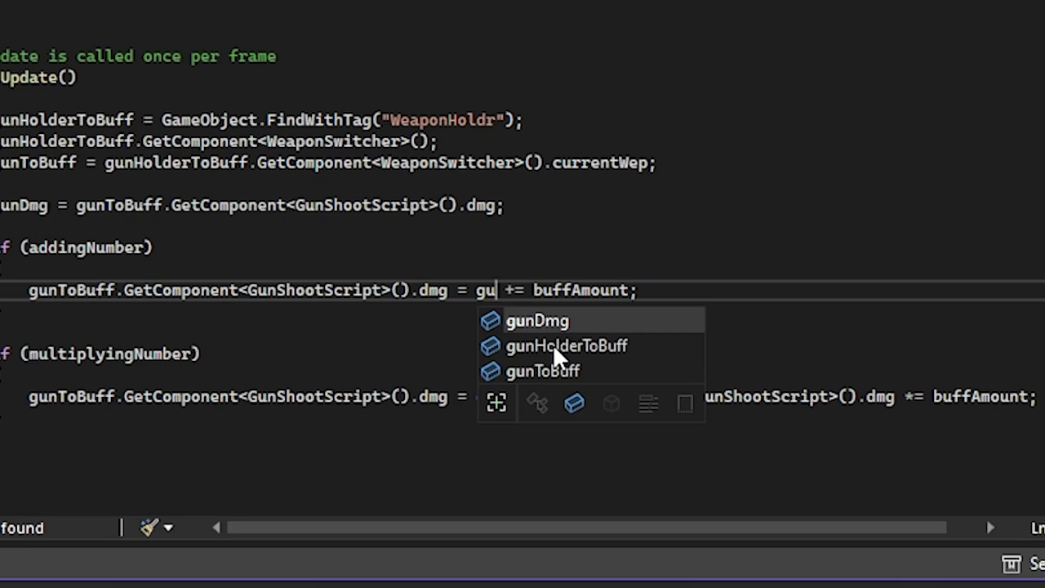
# Step: Rewrite the damage assignment inside the addingNumber block so it uses gunDmg += buffAmount
pyautogui.write('nd += buffAmount;')
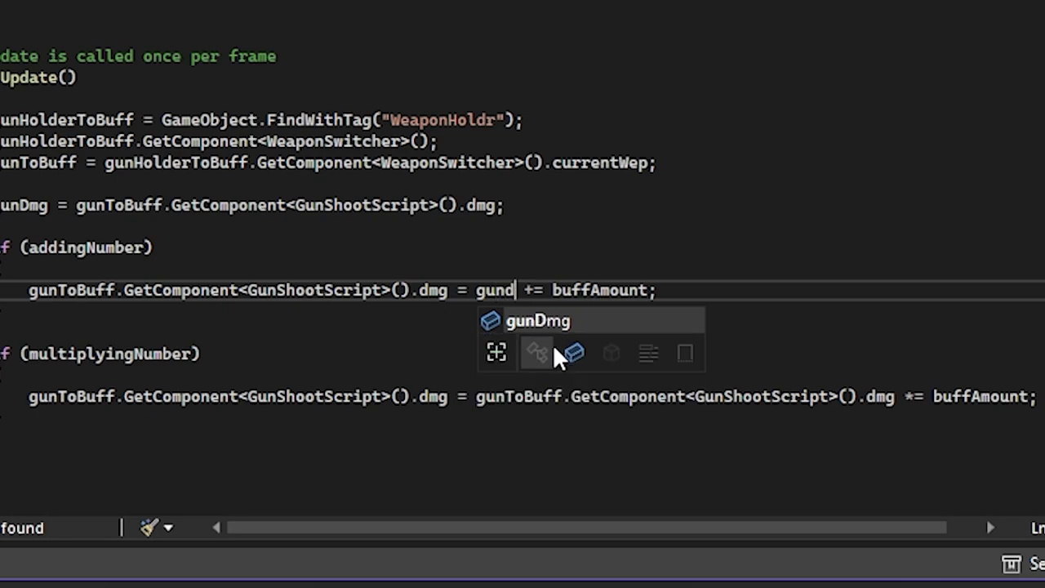
pyautogui.press('Tab')
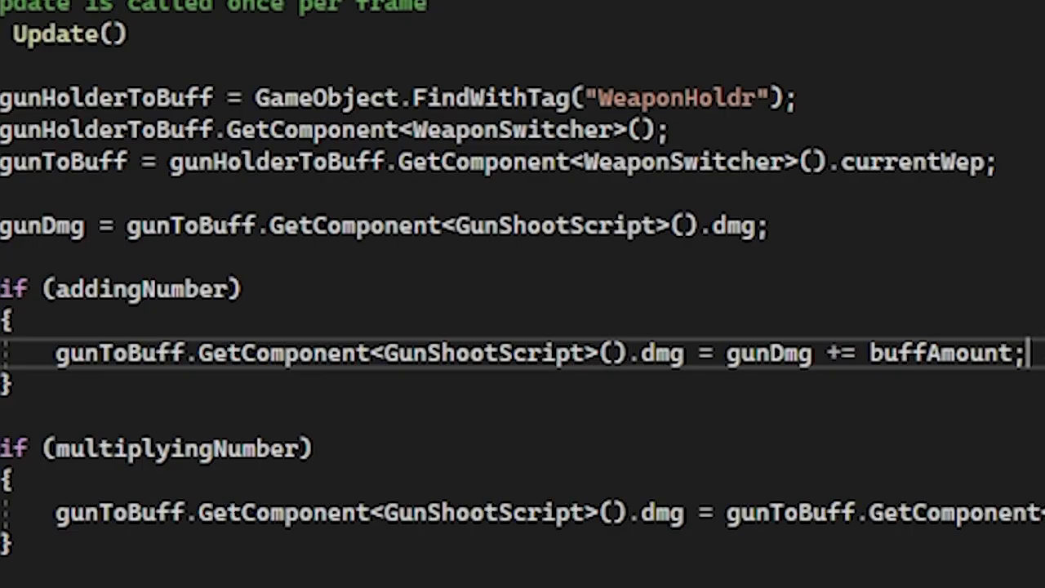
pyautogui.moveTo(695, 290); pyautogui.dragTo(31, 294)
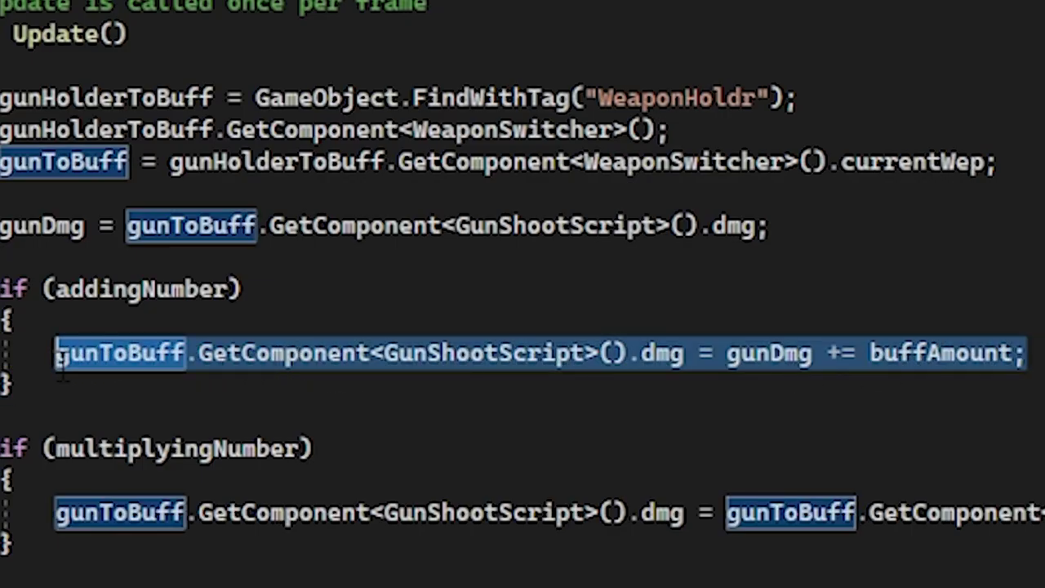
pyautogui.moveTo(57, 511); pyautogui.dragTo(7, 541)
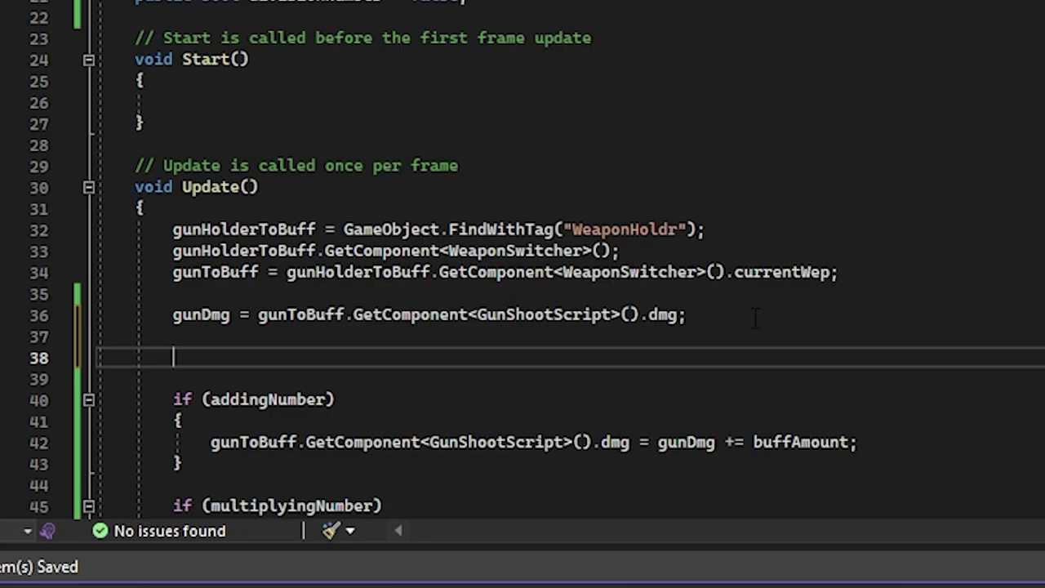
pyautogui.write('new')
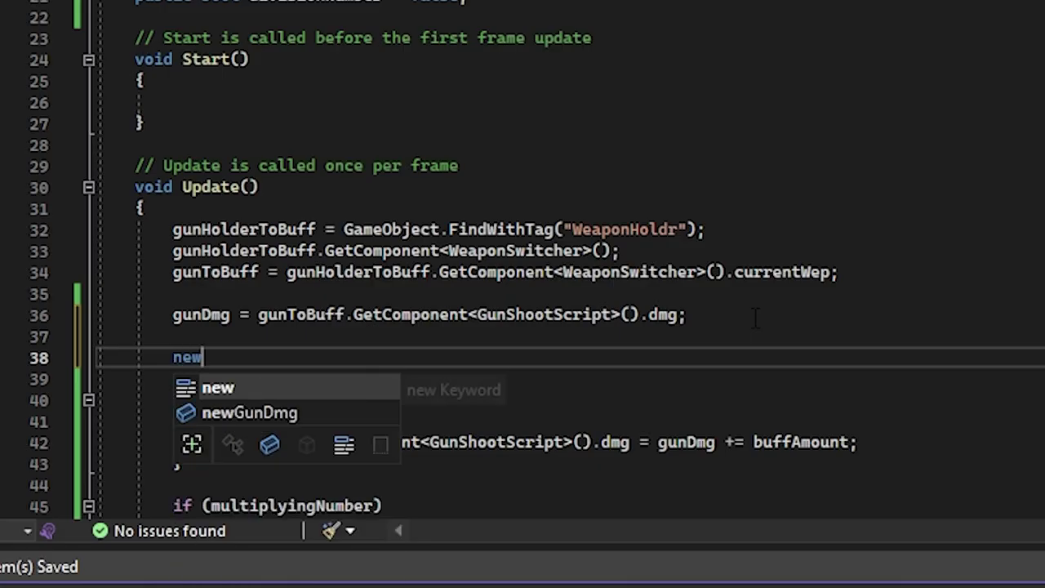
pyautogui.press('Escape')
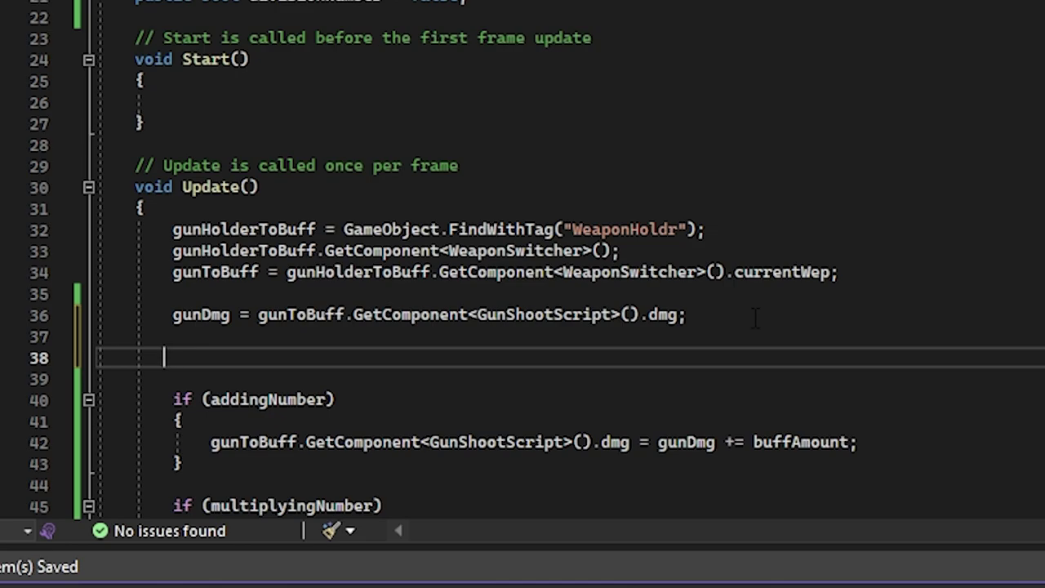
pyautogui.scroll(-3, 755, 318)
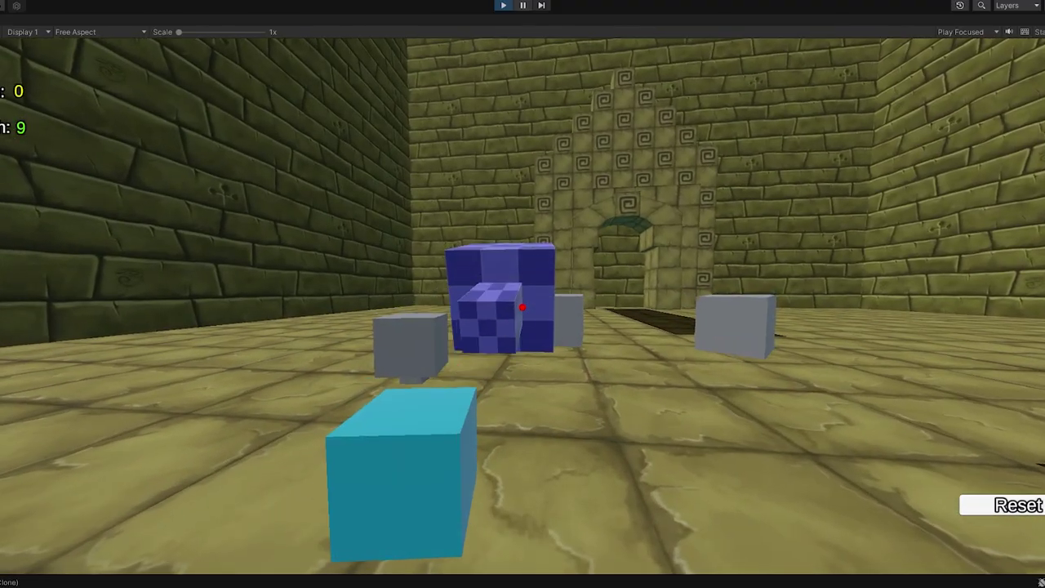
# Step: Shoot the blue enemy with the picked-up gun while backing away in the playtest to test its damage
pyautogui.press('w')
pyautogui.press('s')
pyautogui.click(523, 307)
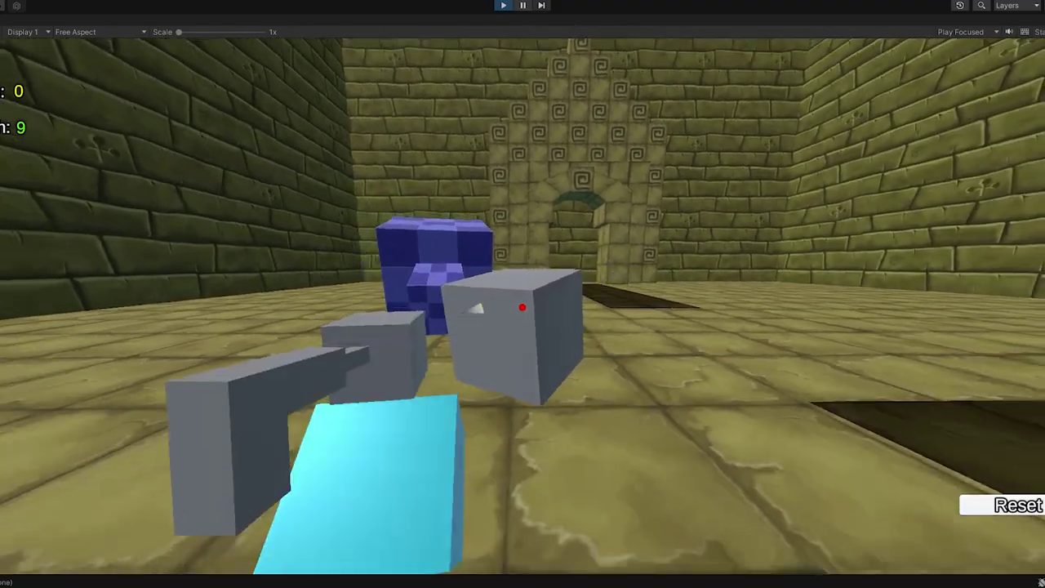
pyautogui.click(523, 308)
pyautogui.press('s')
pyautogui.click(522, 307)
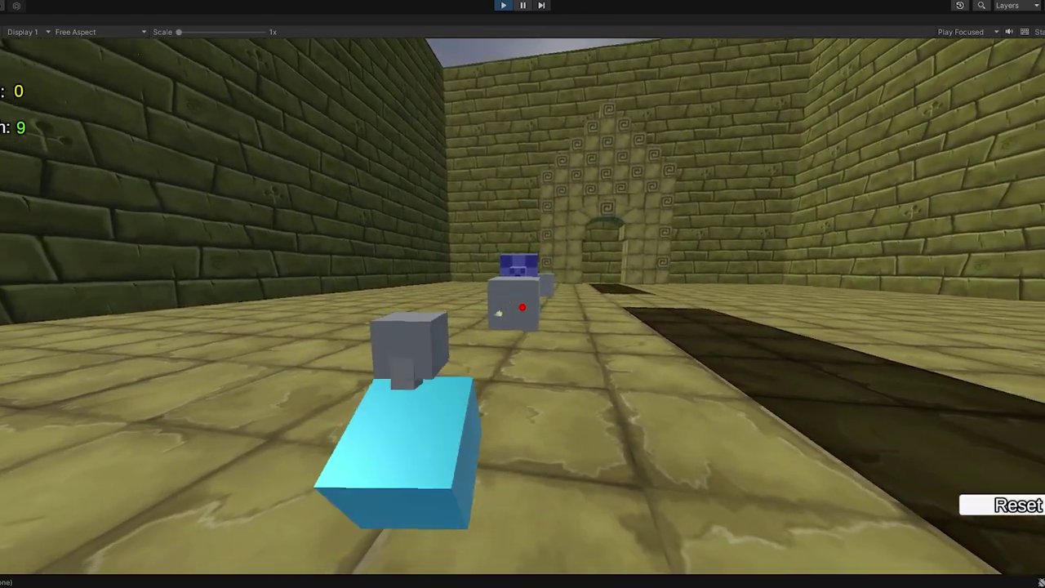
pyautogui.click(523, 307)
# Step: Pause the playtest, find the player's Smg 1(Clone), check its Dmg value in the Inspector, and exit play mode
pyautogui.hotkey('ctrl', 'shift', 'p')
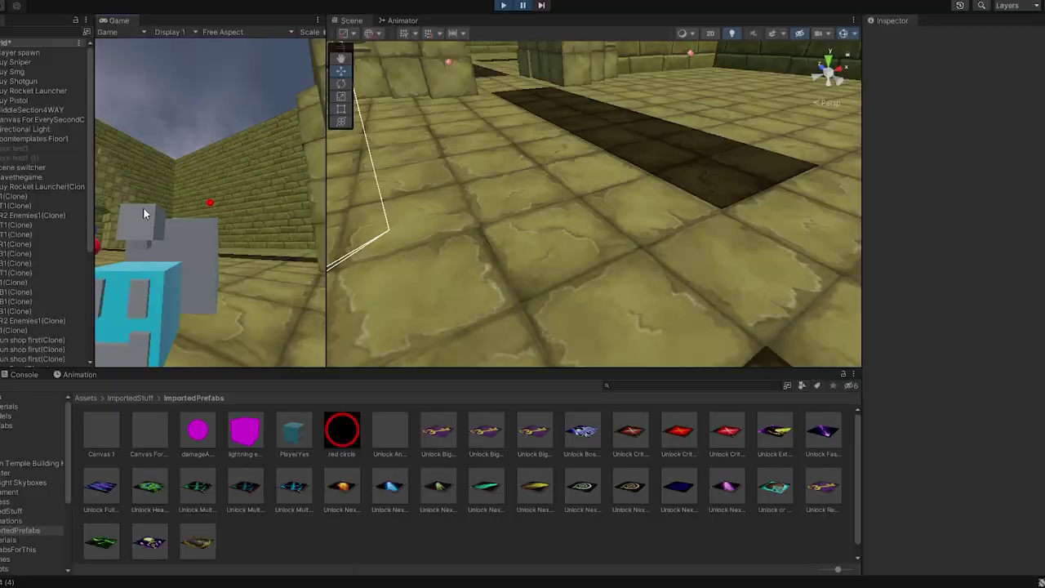
pyautogui.moveTo(458, 204); pyautogui.dragTo(543, 237, button='right')
pyautogui.press('w')
pyautogui.click(549, 243)
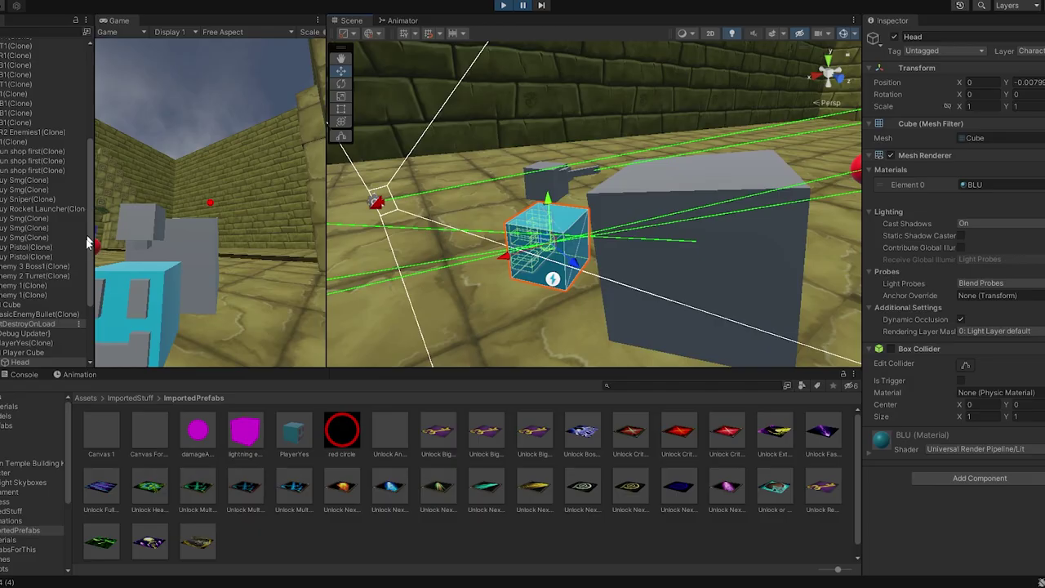
pyautogui.scroll(-1, 46, 268)
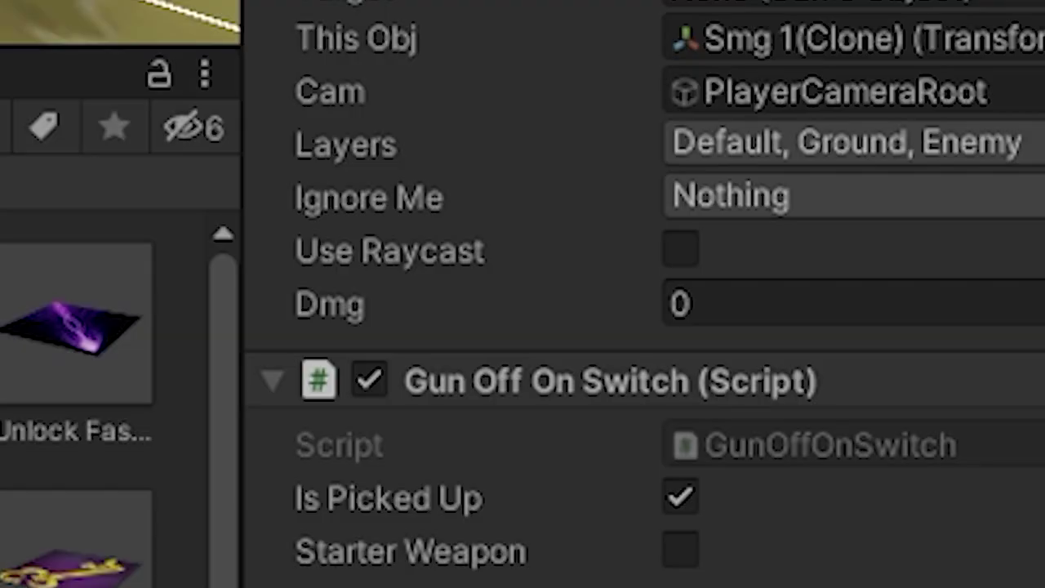
pyautogui.hotkey('ctrl', 'p')
# Step: Switch to Visual Studio and rewrite the damage calculation in Update so newGunDmg = gunDmg += buffAmount
pyautogui.hotkey('alt', 'Tab')
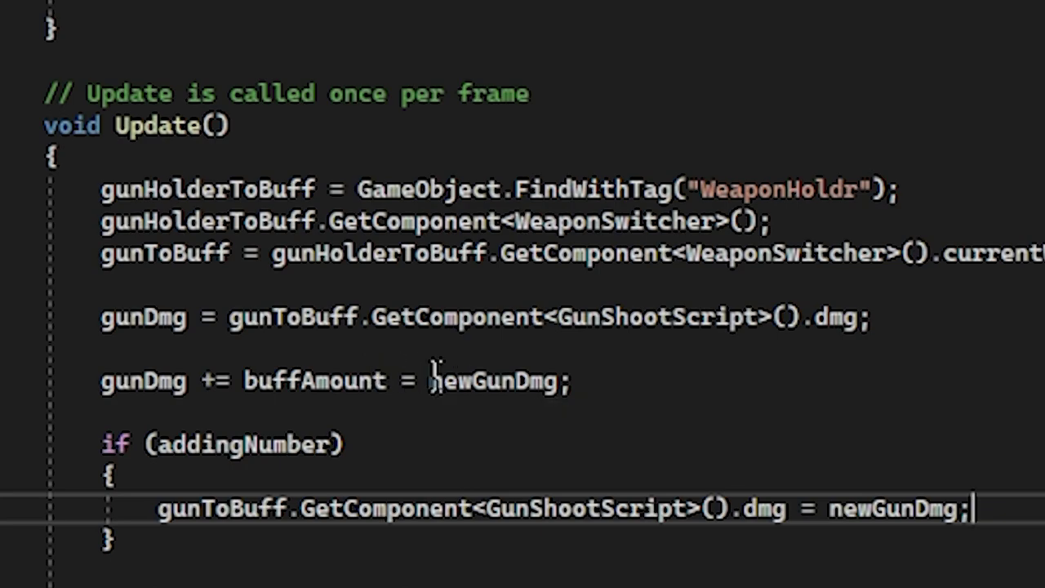
pyautogui.moveTo(432, 378); pyautogui.dragTo(572, 382)
pyautogui.press('BackSpace')
pyautogui.press('BackSpace')
pyautogui.press('BackSpace')
pyautogui.write('newGunDmg')
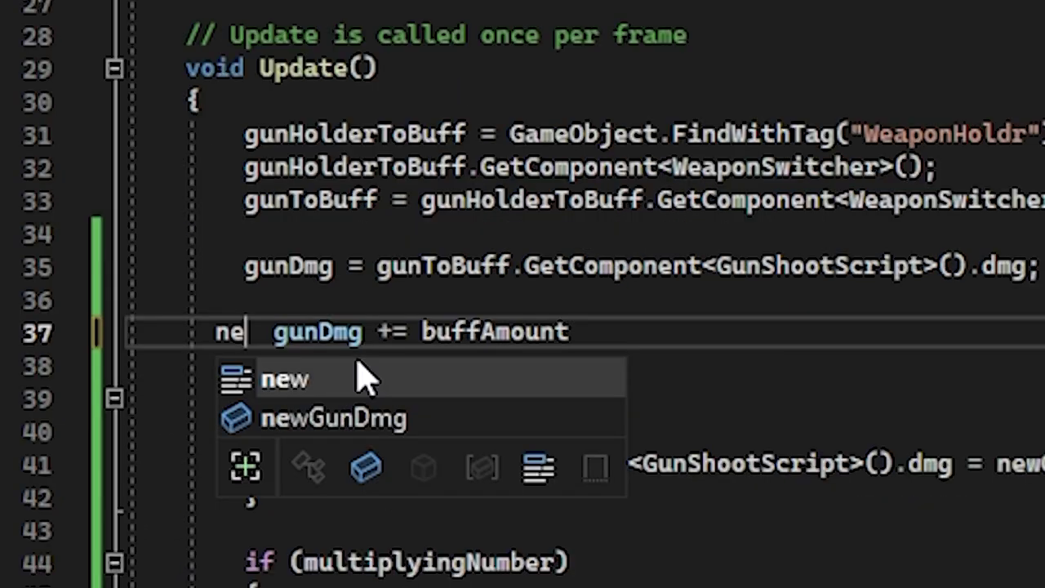
pyautogui.write(' =')
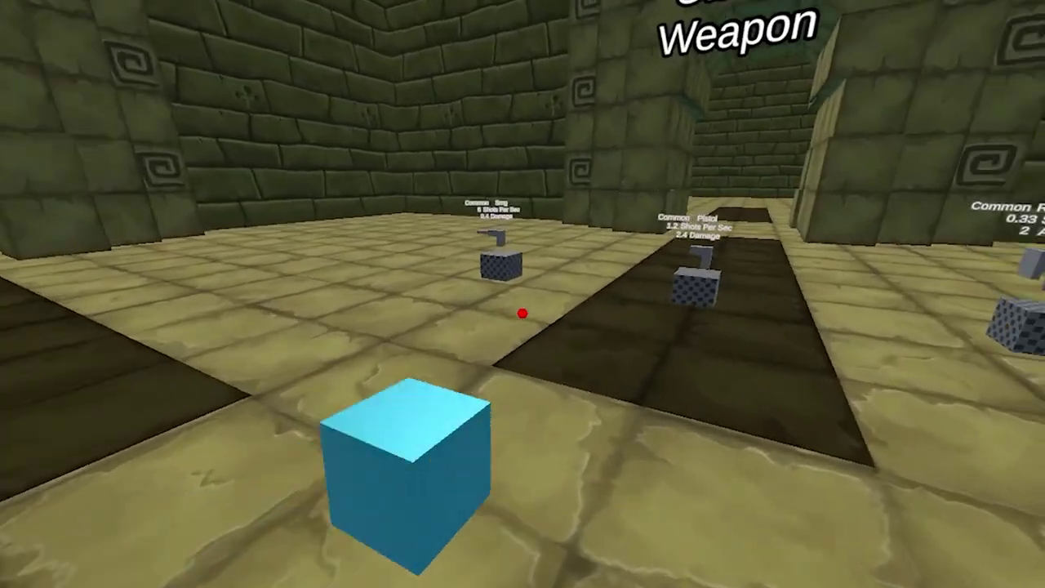
# Step: Walk up to the starter weapons in a new playtest and pick one up
pyautogui.press('w')
pyautogui.press('e')
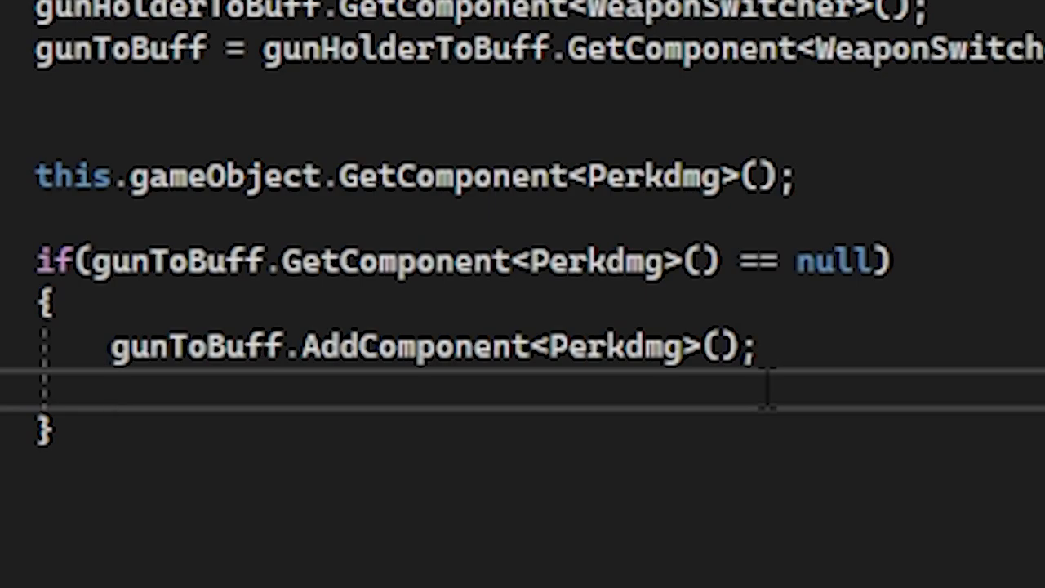
# Step: Below the AddComponent line in the null check, add gunToBuff.GetComponent<Perkdmg>().applyUpgrade();
pyautogui.write('gunToBuff.Get')
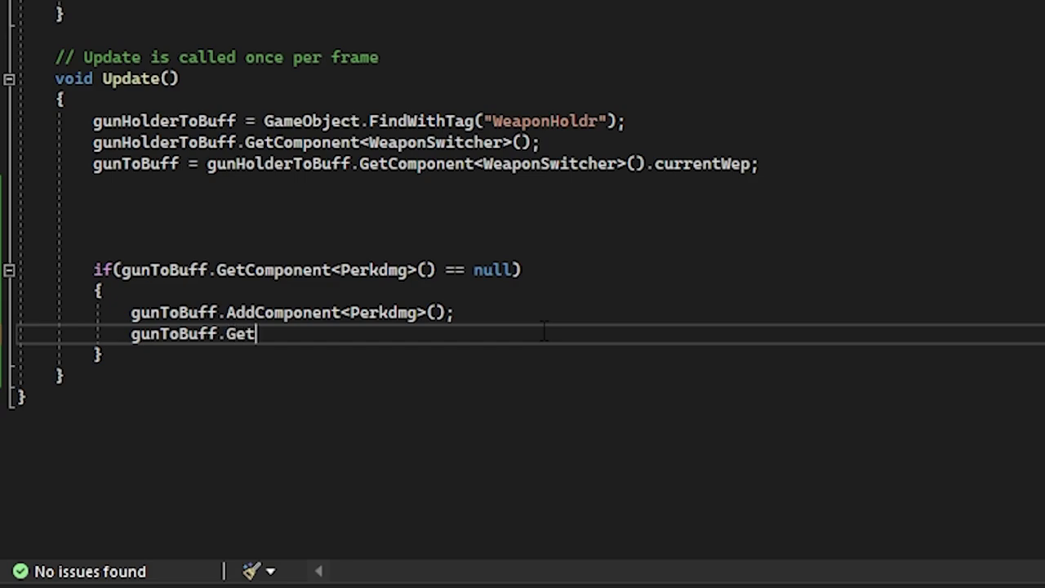
pyautogui.write('Component<Perkdmg>(')
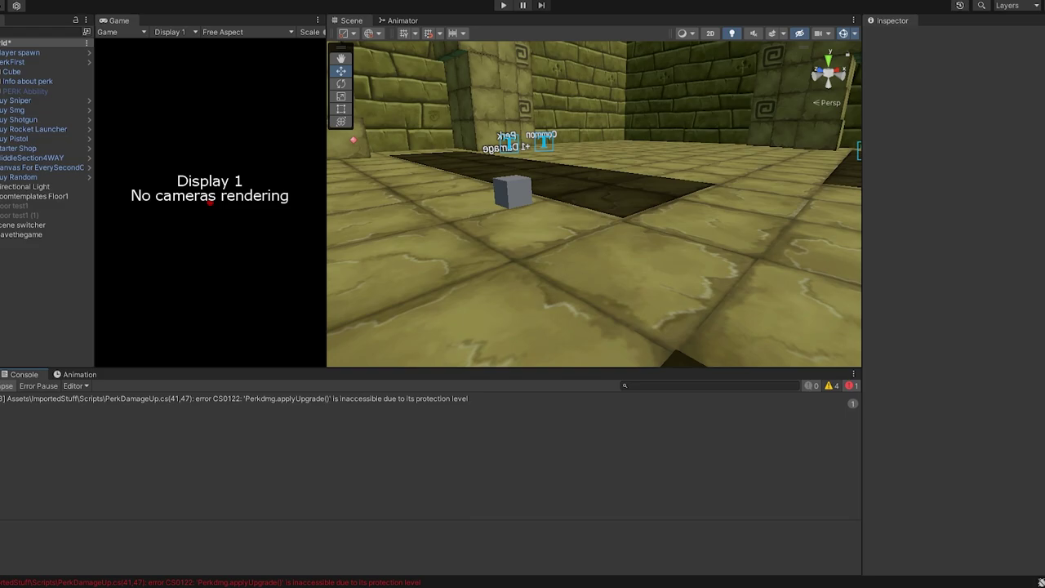
# Step: In Perkdmg.cs, make the applyUpgrade() method public to resolve the protection-level error
pyautogui.hotkey('alt', 'Tab')
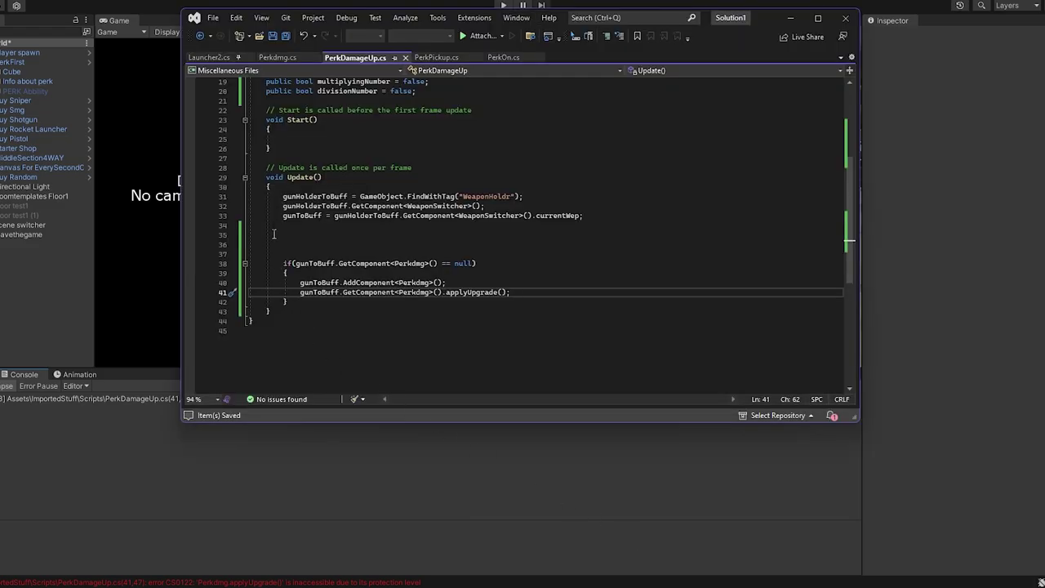
pyautogui.click(287, 58)
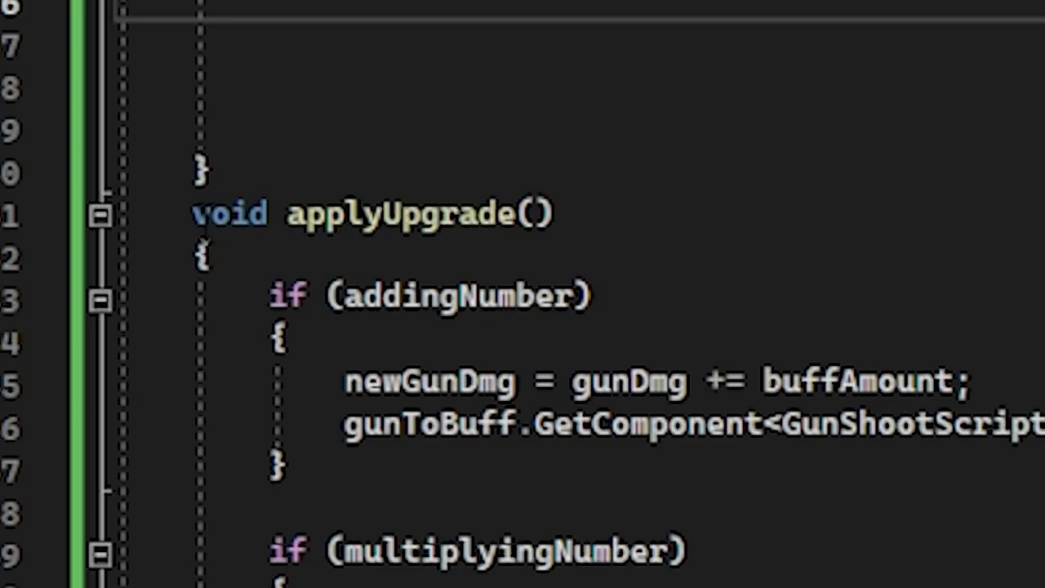
pyautogui.click(266, 177)
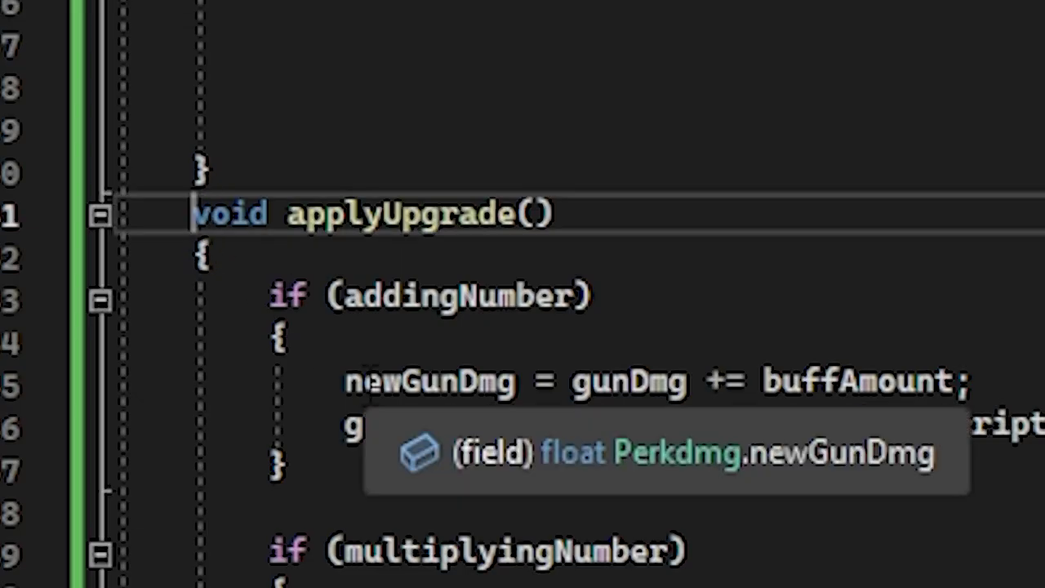
pyautogui.write('publixc')
pyautogui.press('BackSpace')
pyautogui.press('BackSpace')
pyautogui.write('c')
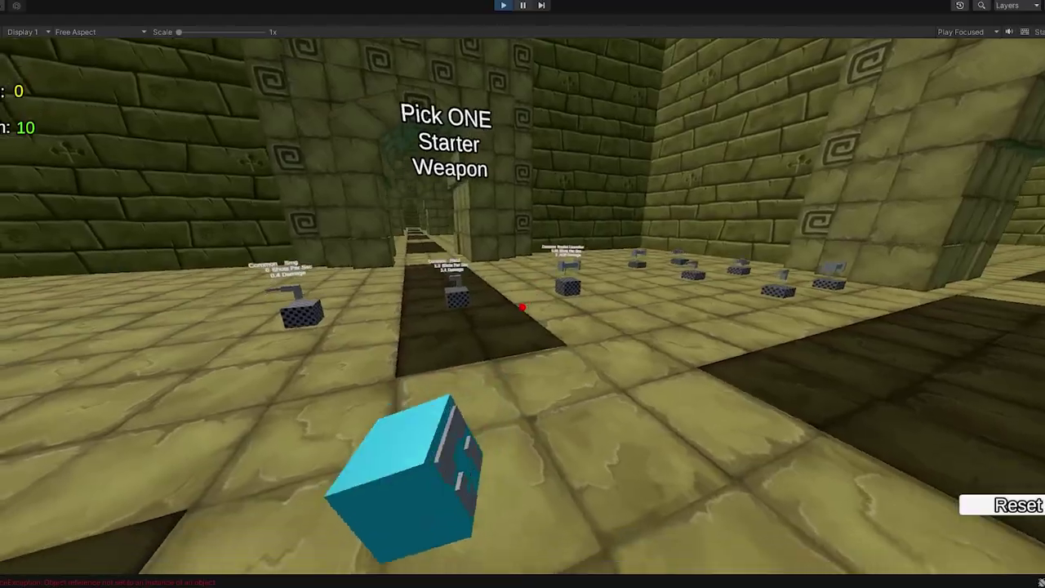
# Step: In a new playtest, pick up a starter weapon, collect the perk cube, and walk through the archway into the next room
pyautogui.press('w')
pyautogui.press('e')
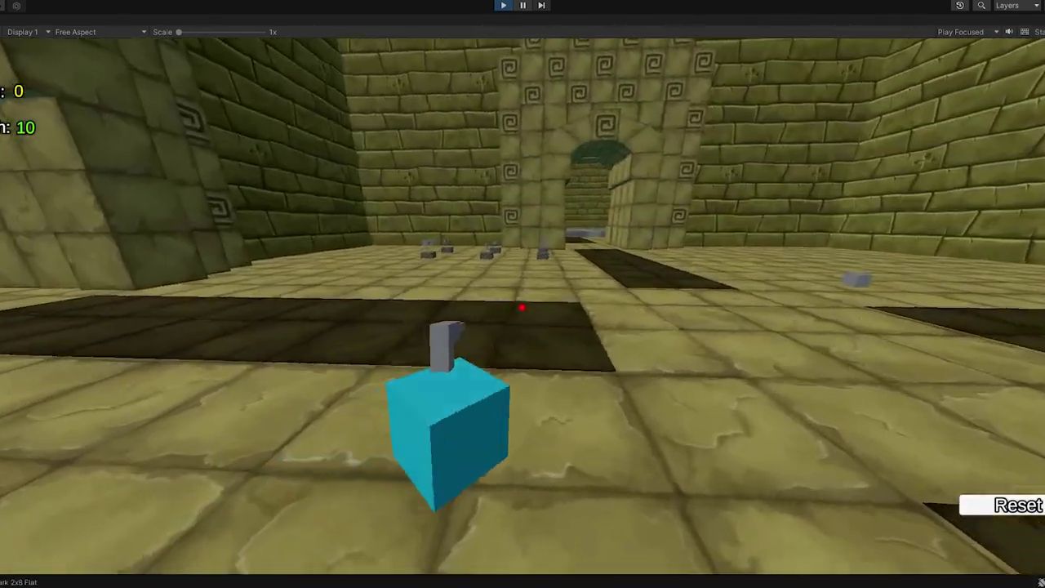
pyautogui.press('w')
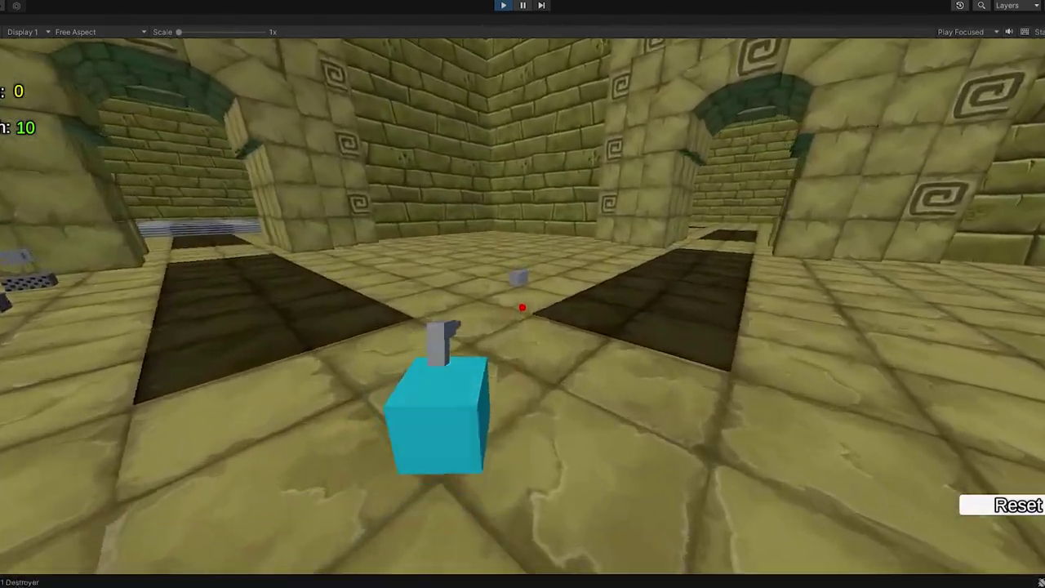
pyautogui.press('e')
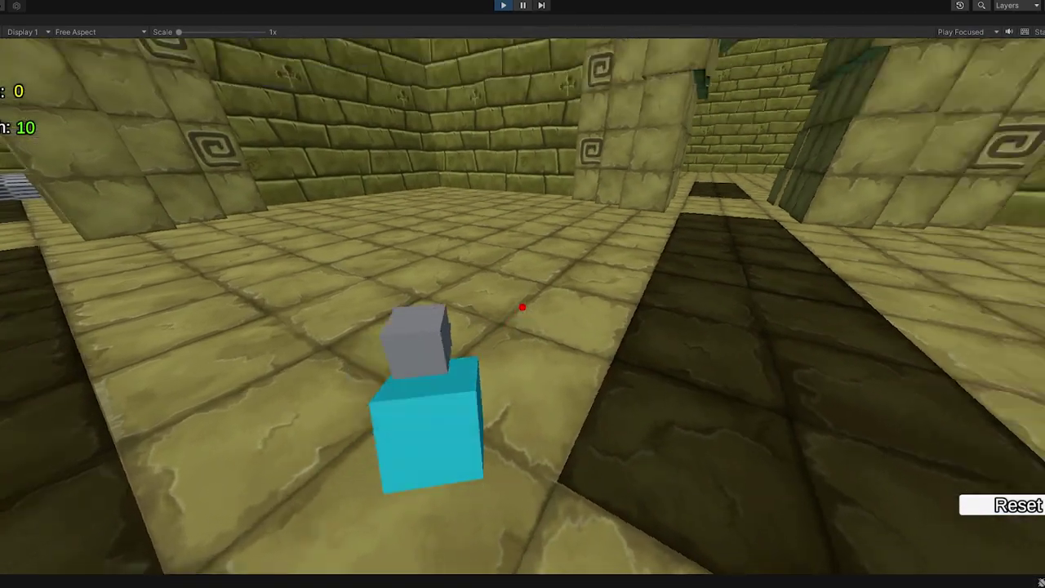
pyautogui.press('w')
pyautogui.press('w')
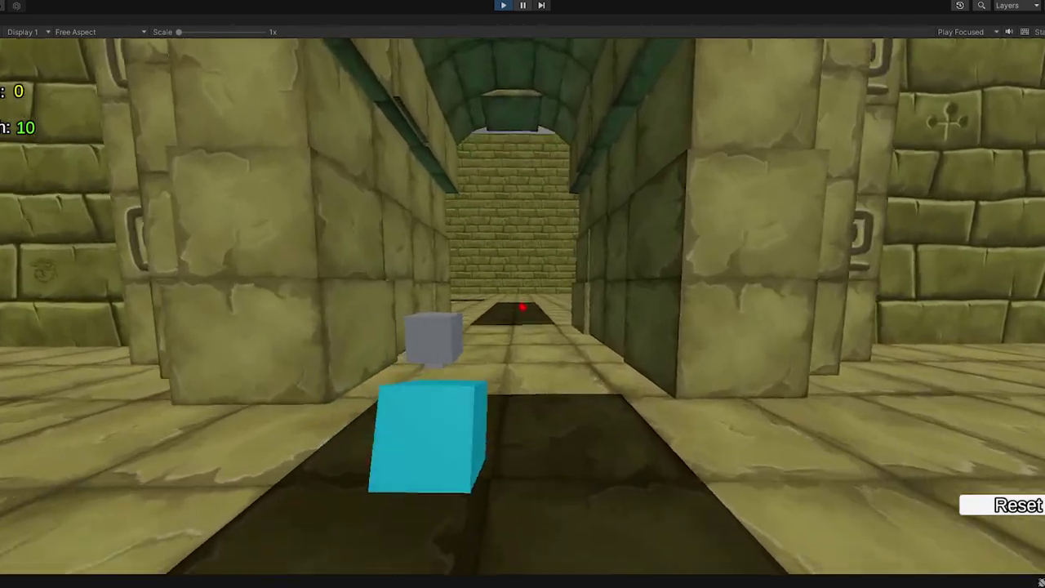
pyautogui.press('w')
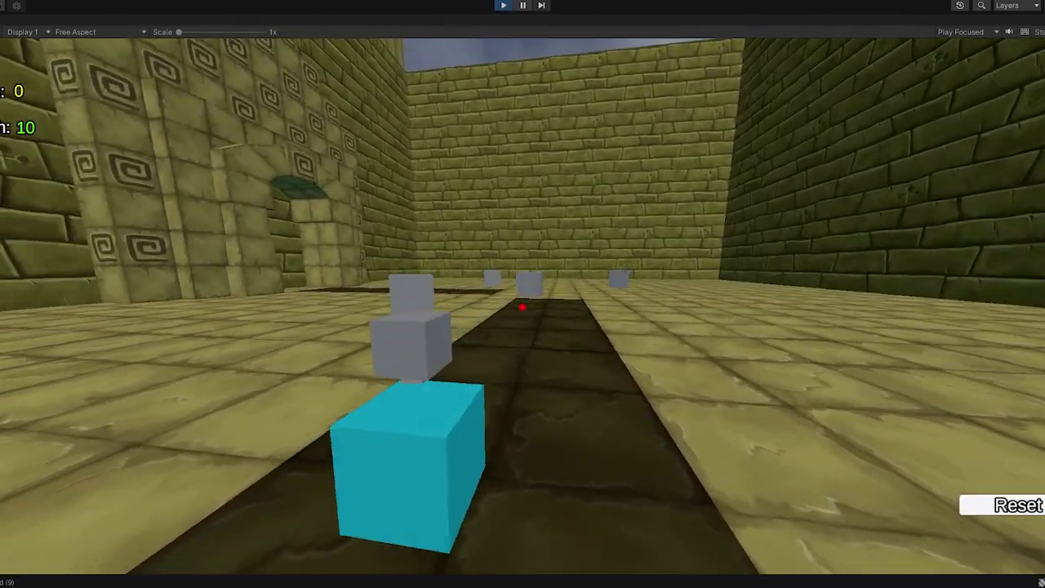
pyautogui.press('w')
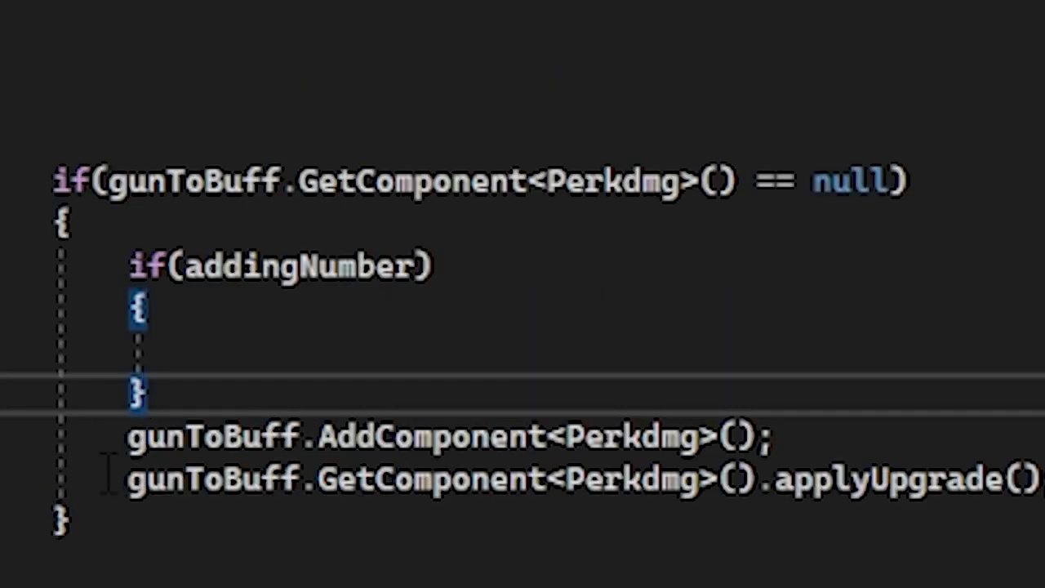
# Step: Move the gunToBuff.AddComponent<Perkdmg>(); line above the if (addingNumber) block inside the null check
pyautogui.moveTo(111, 437); pyautogui.dragTo(739, 437)
pyautogui.hotkey('ctrl', 'x')
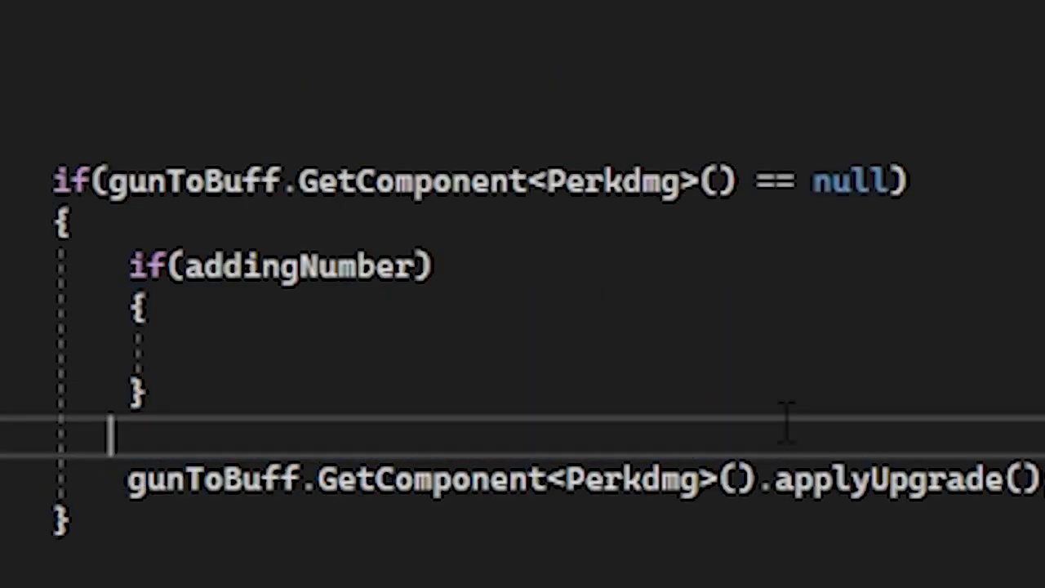
pyautogui.click(177, 217)
pyautogui.press('Return')
pyautogui.hotkey('ctrl', 'v')
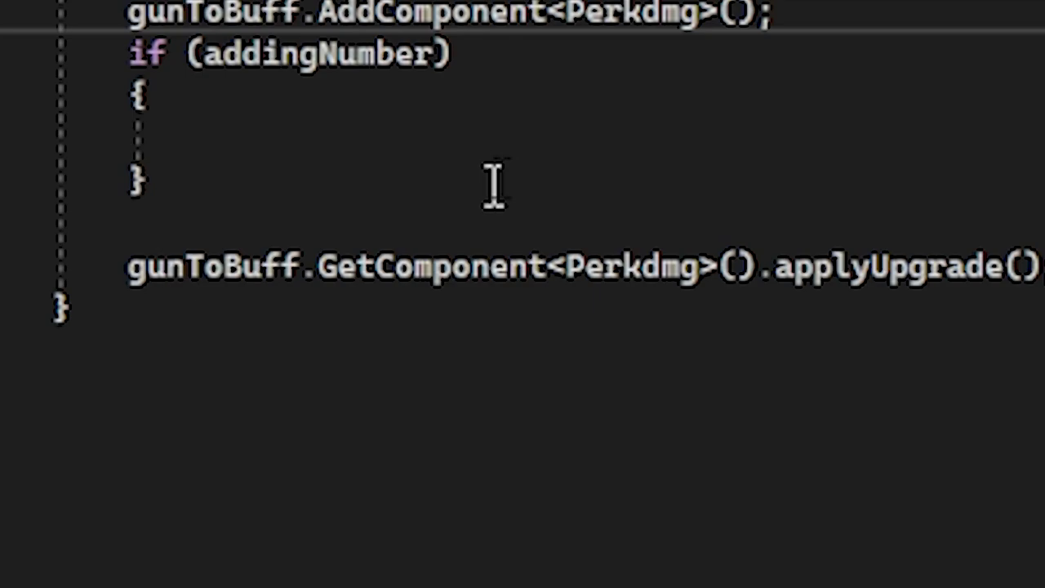
# Step: Inside the if (addingNumber) block, paste a copy of the gunToBuff.GetComponent<Perkdmg>() expression from the applyUpgrade line
pyautogui.press('Return')
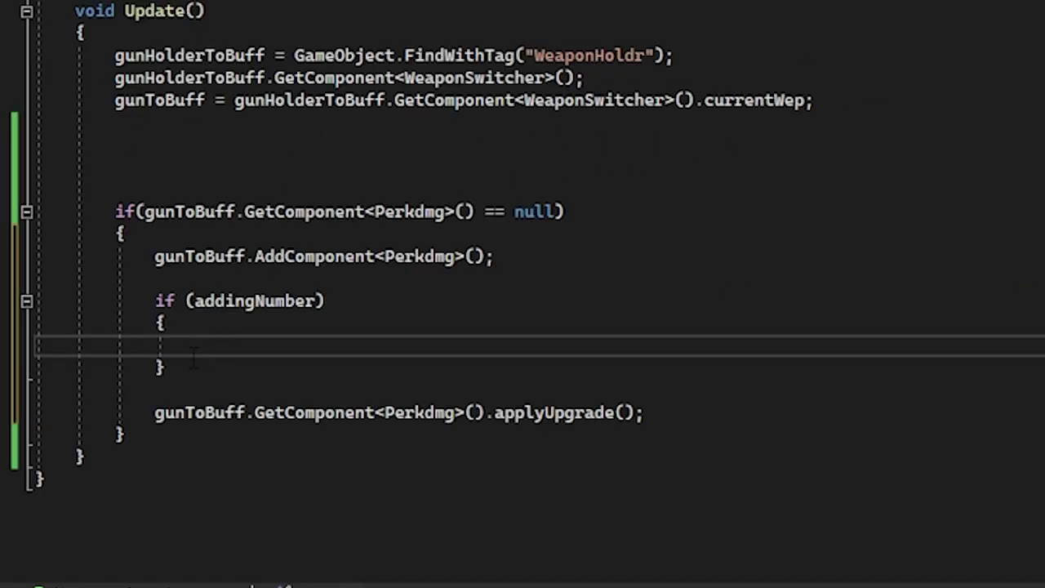
pyautogui.write('gu')
pyautogui.press('BackSpace')
pyautogui.press('BackSpace')
pyautogui.moveTo(145, 421); pyautogui.dragTo(414, 418)
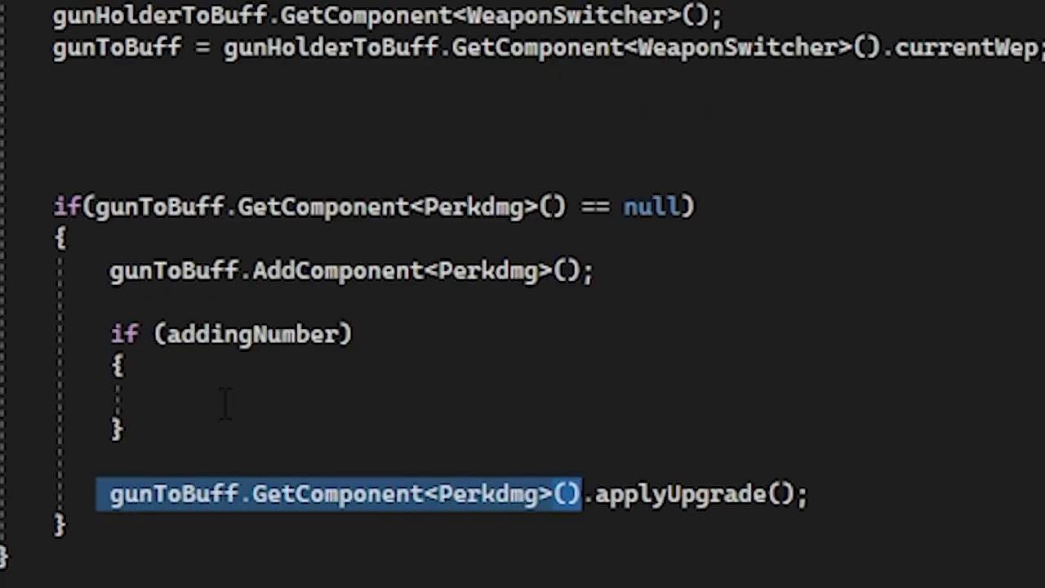
pyautogui.hotkey('ctrl', 'c')
pyautogui.click(225, 402)
pyautogui.hotkey('ctrl', 'v')
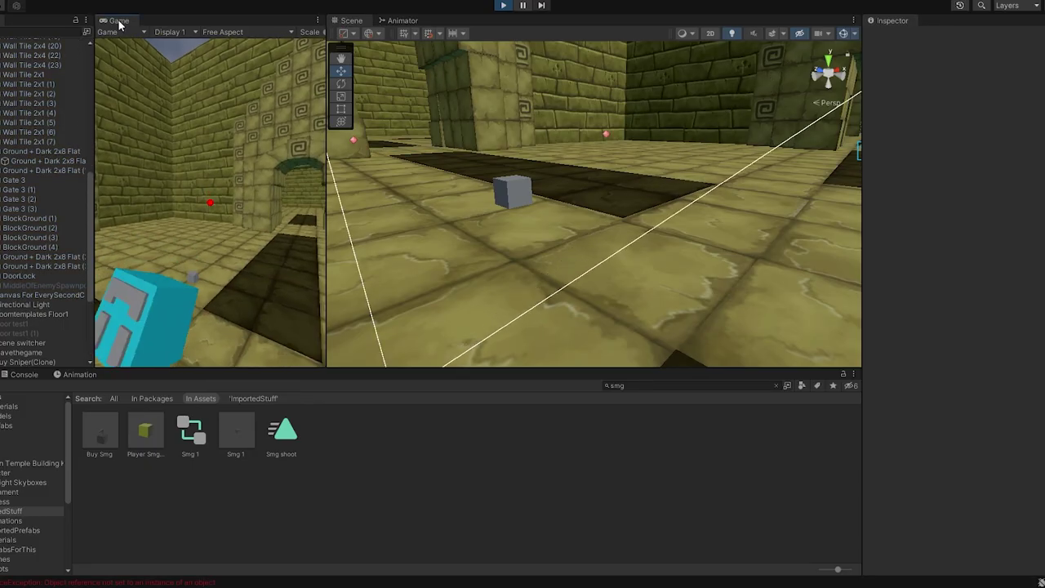
# Step: Playtest the Smg, examine its Gun Shoot Script values, and take the Random Sniper Class weapon from its pedestal
pyautogui.press('w')
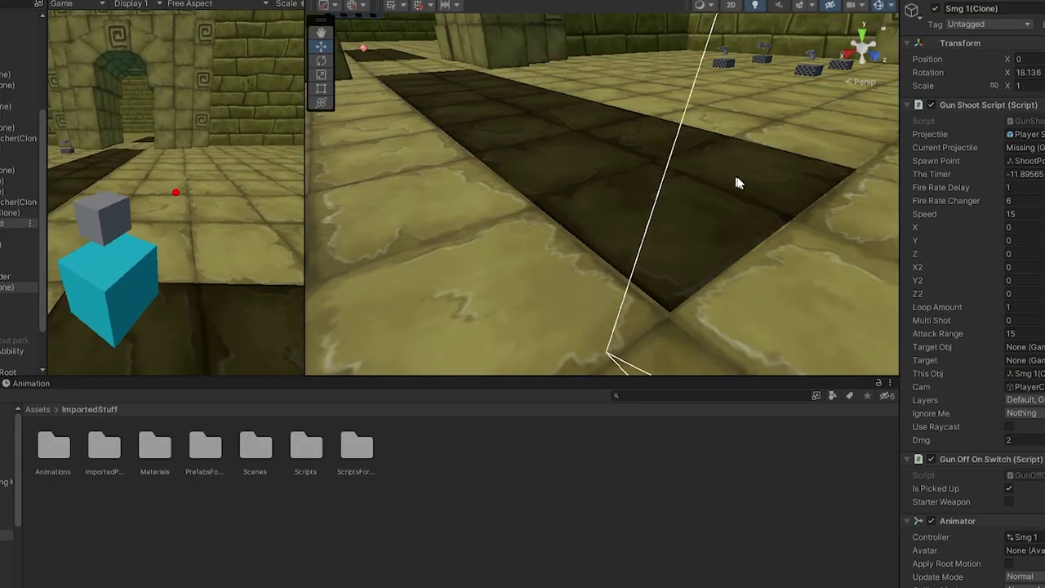
pyautogui.scroll(-6, 956, 190)
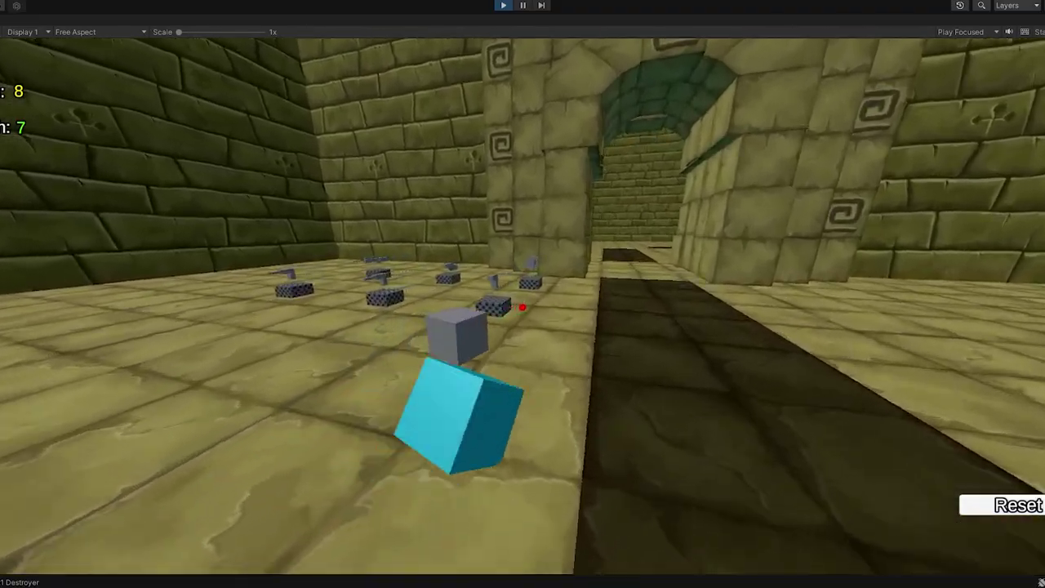
pyautogui.press('w')
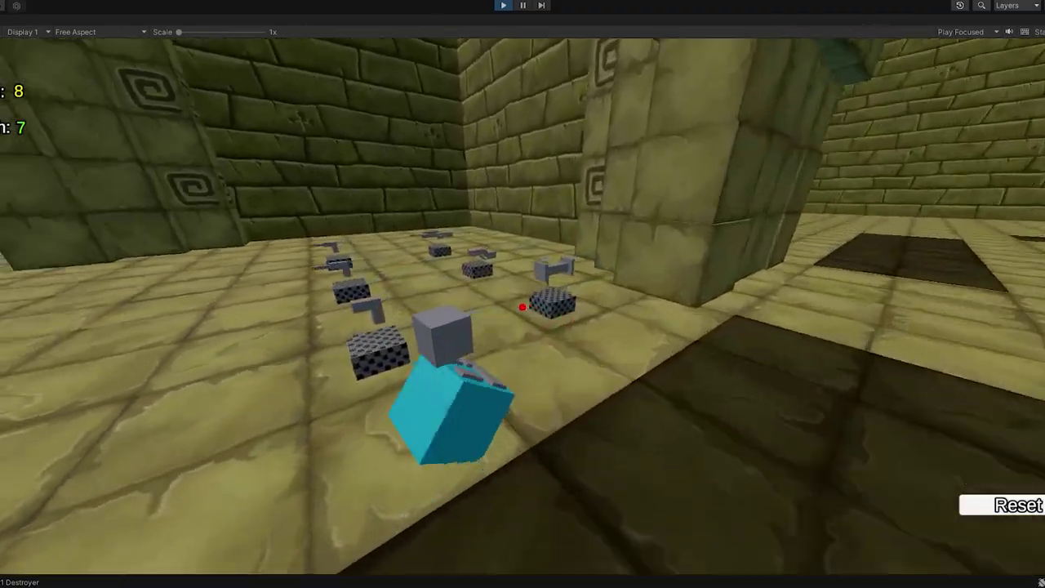
pyautogui.press('w')
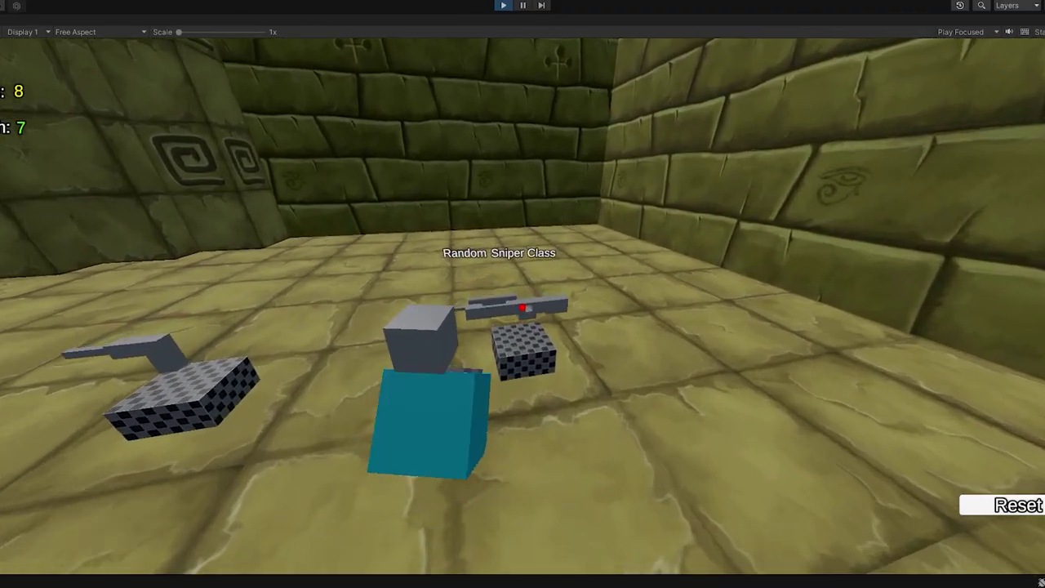
pyautogui.press('e')
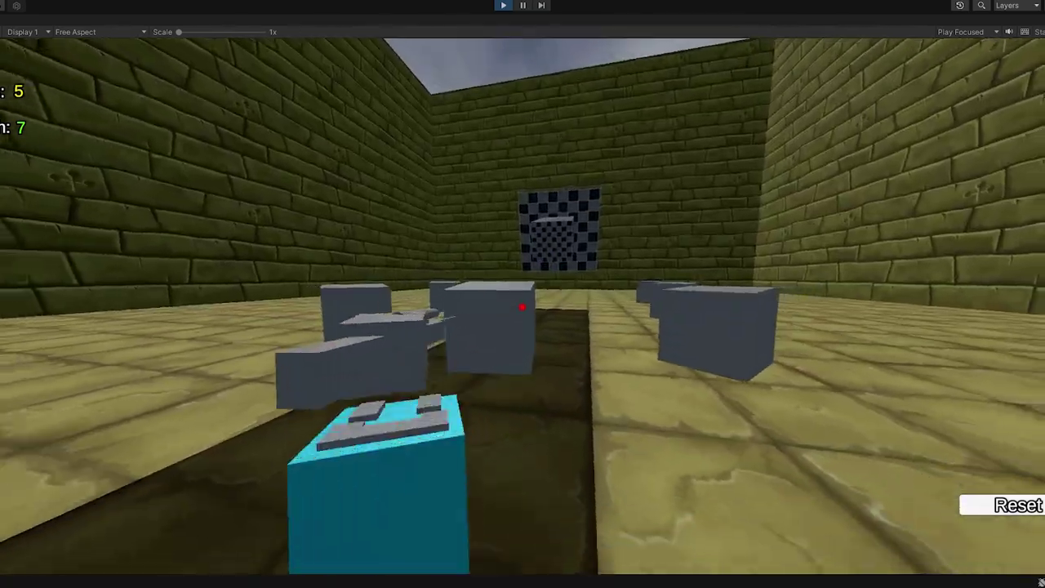
# Step: Examine the guns under WeaponHolder and the perk holder during the playtest, and review the applyUpgrade() code in Perkdmg
pyautogui.press('s')
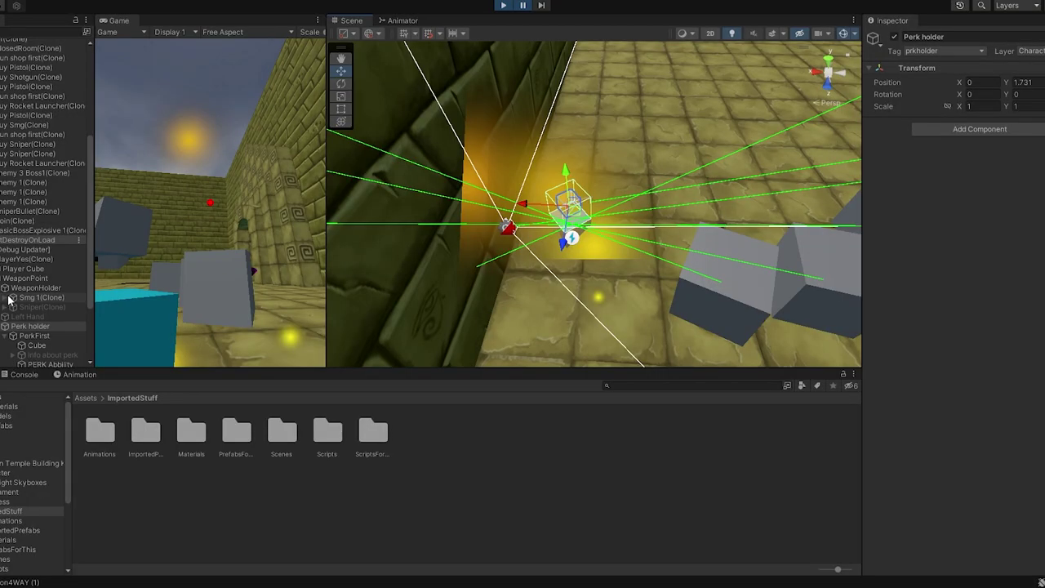
pyautogui.scroll(-6, 932, 192)
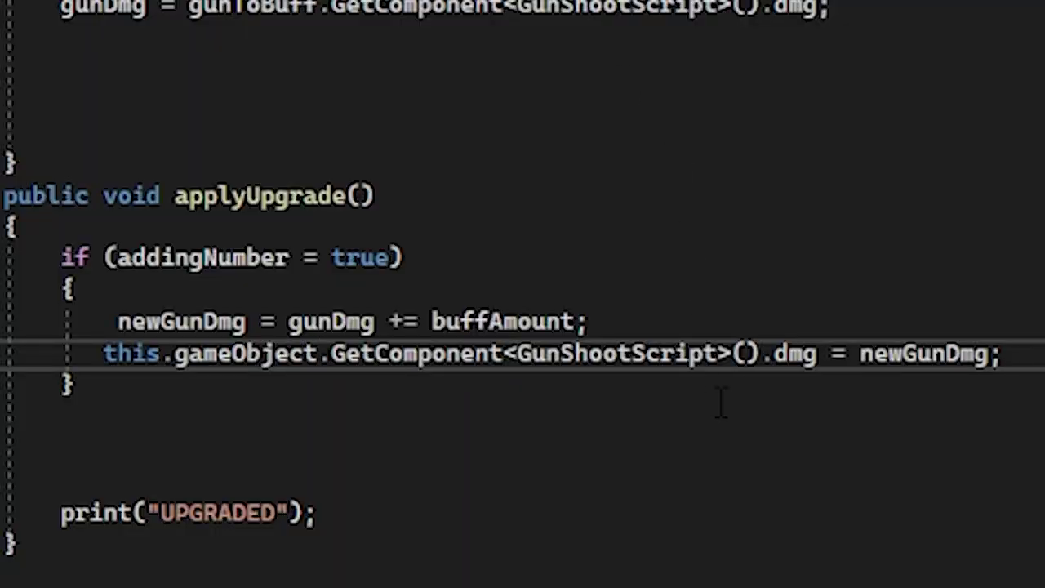
pyautogui.rightClick(416, 327)
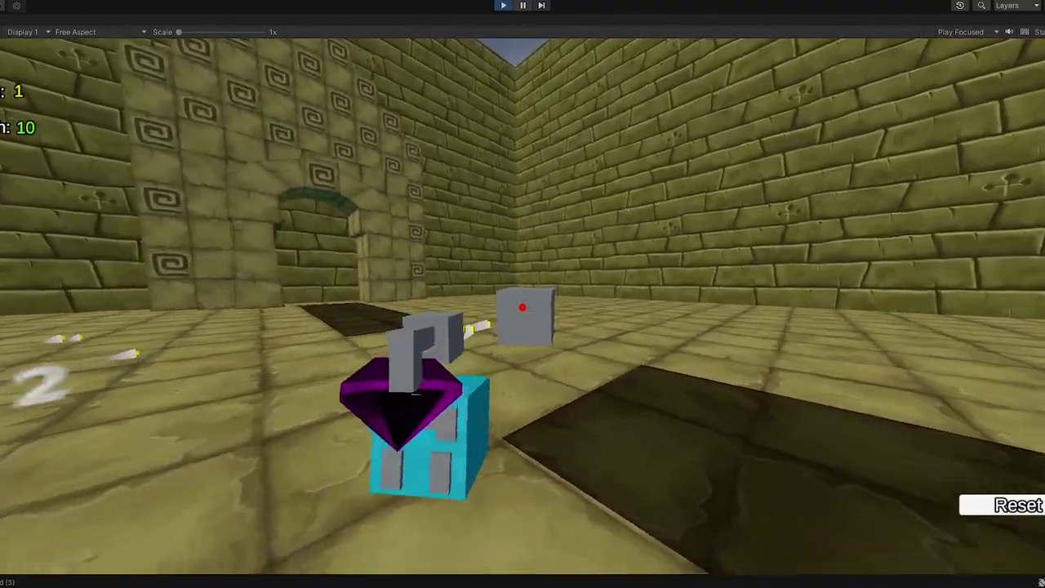
# Step: In a fresh playtest run, pick up the Common Smg from the floor, walk onward and open fire
pyautogui.press('w')
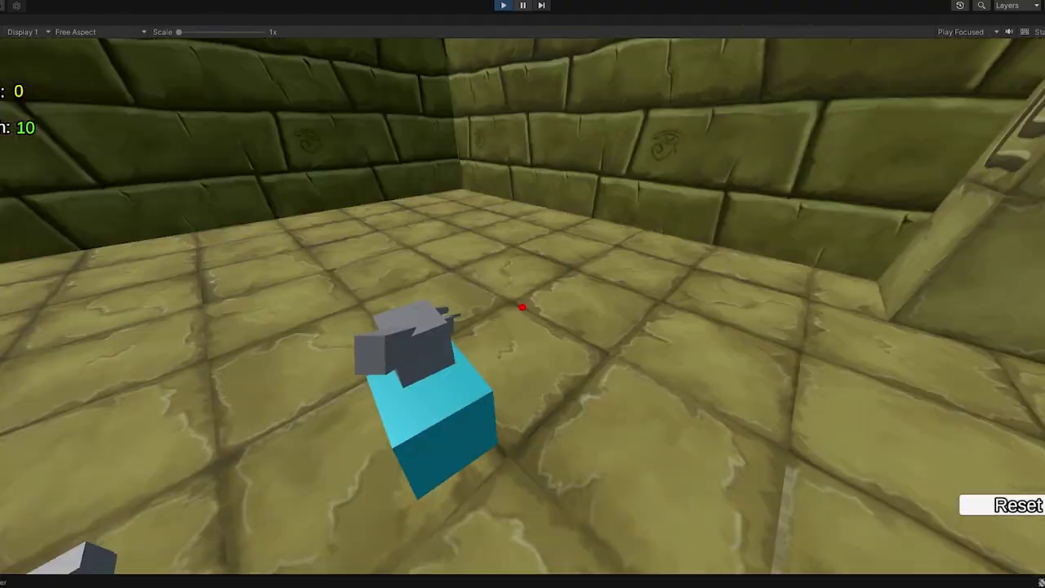
pyautogui.press('w')
pyautogui.press('w')
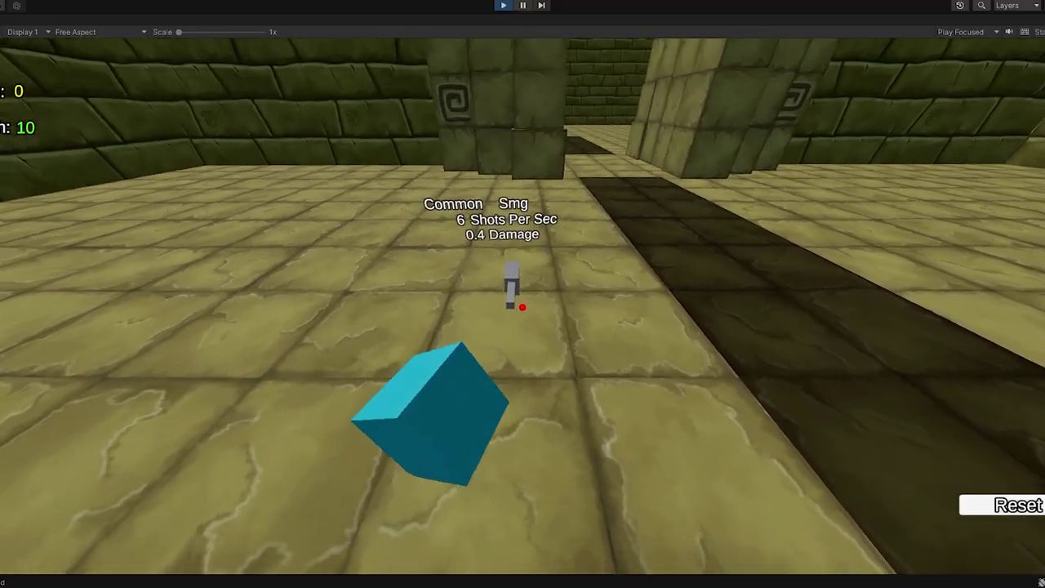
pyautogui.press('e')
pyautogui.press('w')
pyautogui.press('w')
pyautogui.click(523, 307)
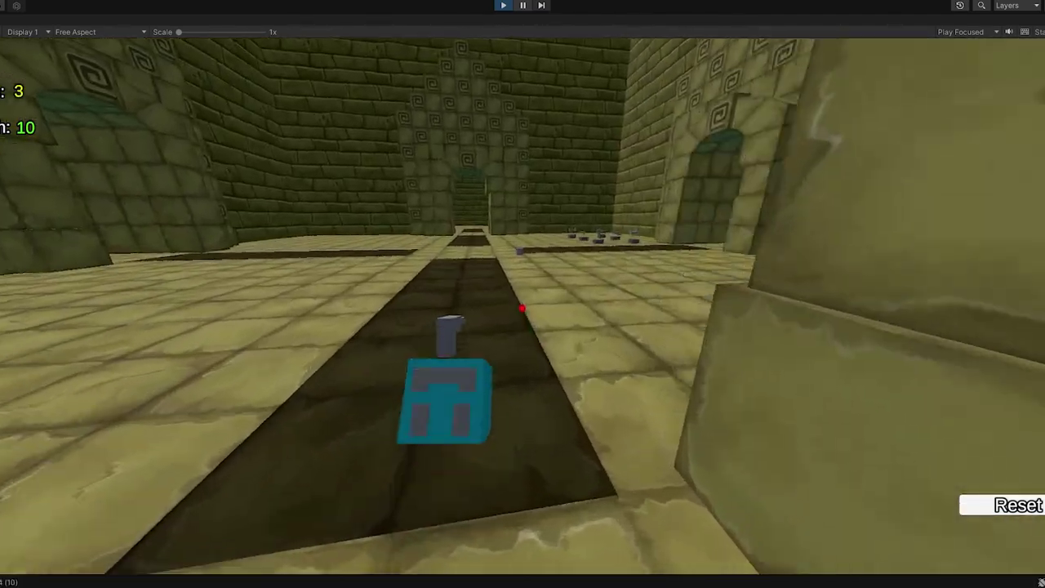
# Step: Walk past the weapon pedestals and through the enemy rooms to the checkered shop floor
pyautogui.press('w')
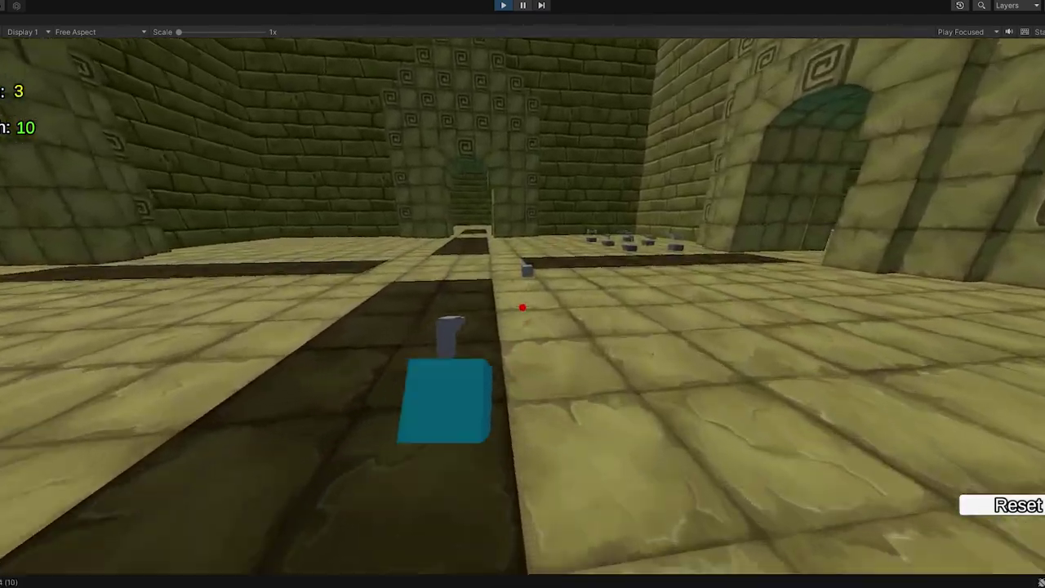
pyautogui.press('w')
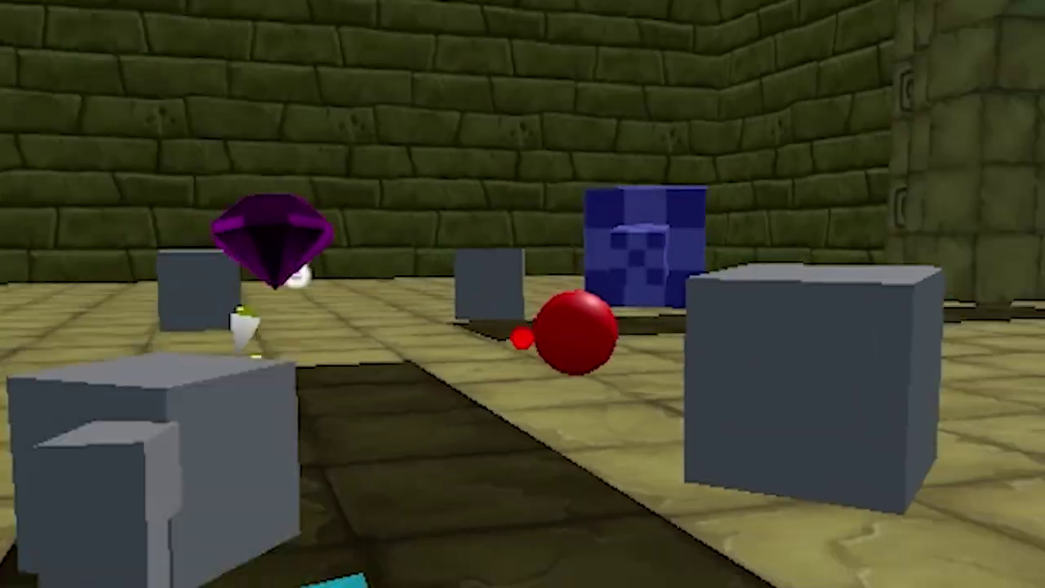
pyautogui.press('w')
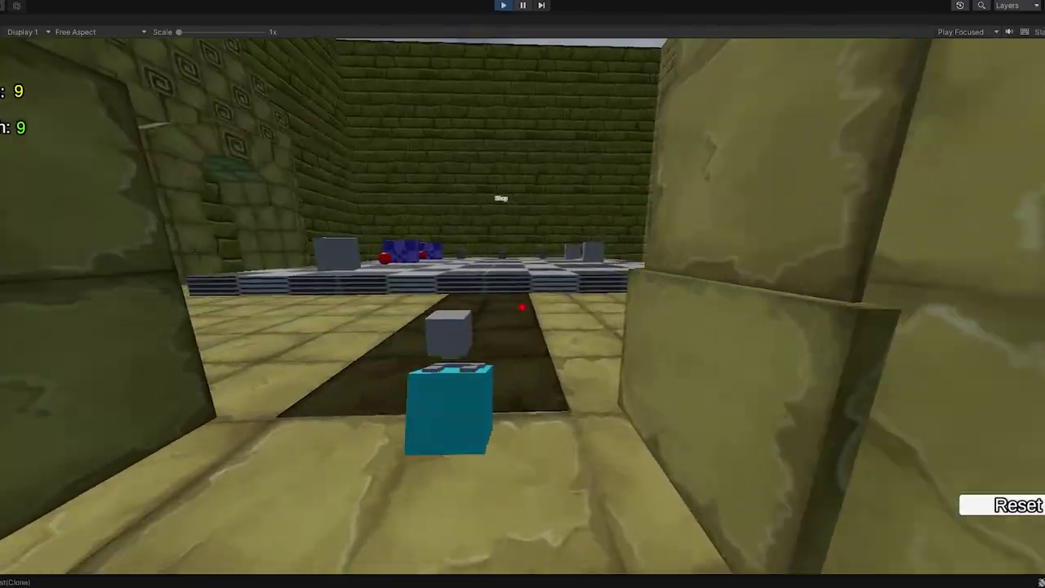
pyautogui.press('w')
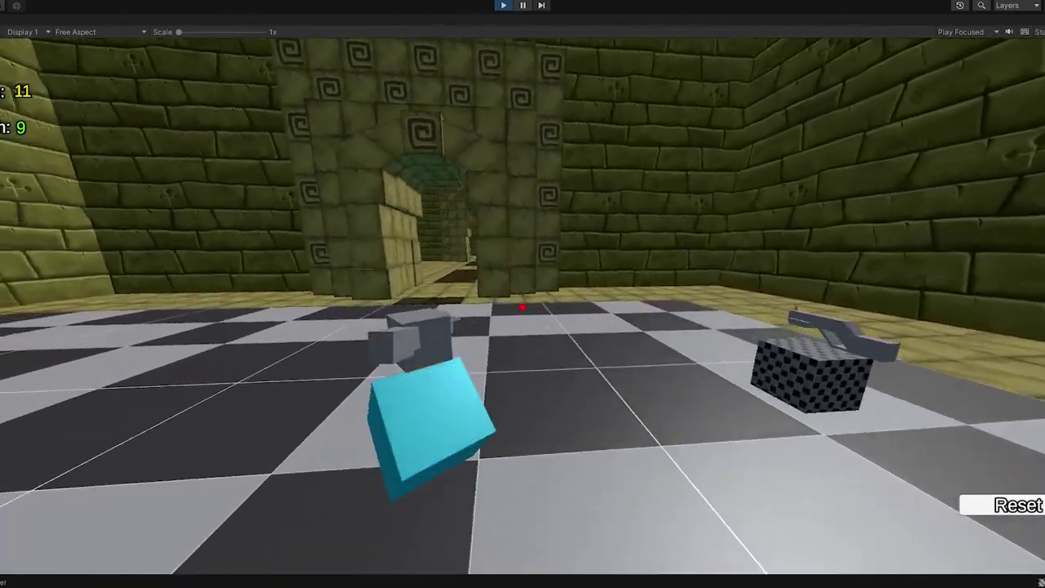
pyautogui.press('w')
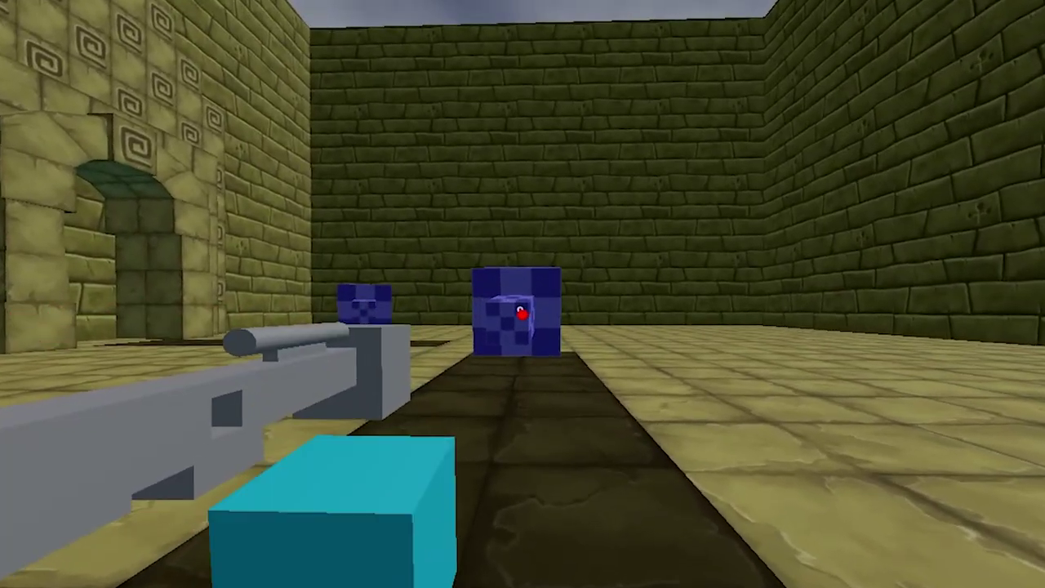
# Step: Test the sniper's damage by shooting the blue enemies and the checkered enemy beyond the archway, sidestepping between shots
pyautogui.click(523, 315)
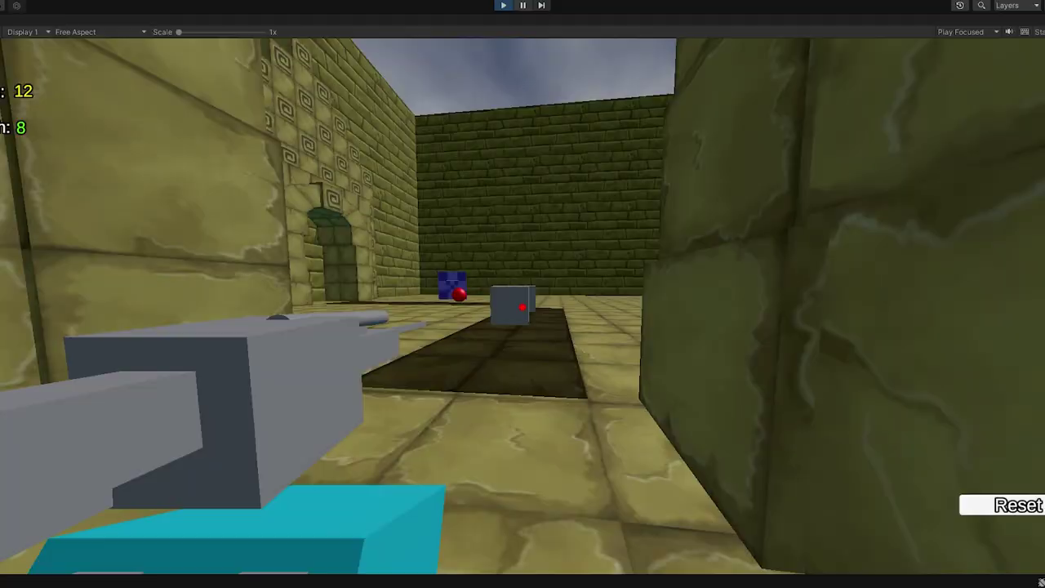
pyautogui.press('a')
pyautogui.press('d')
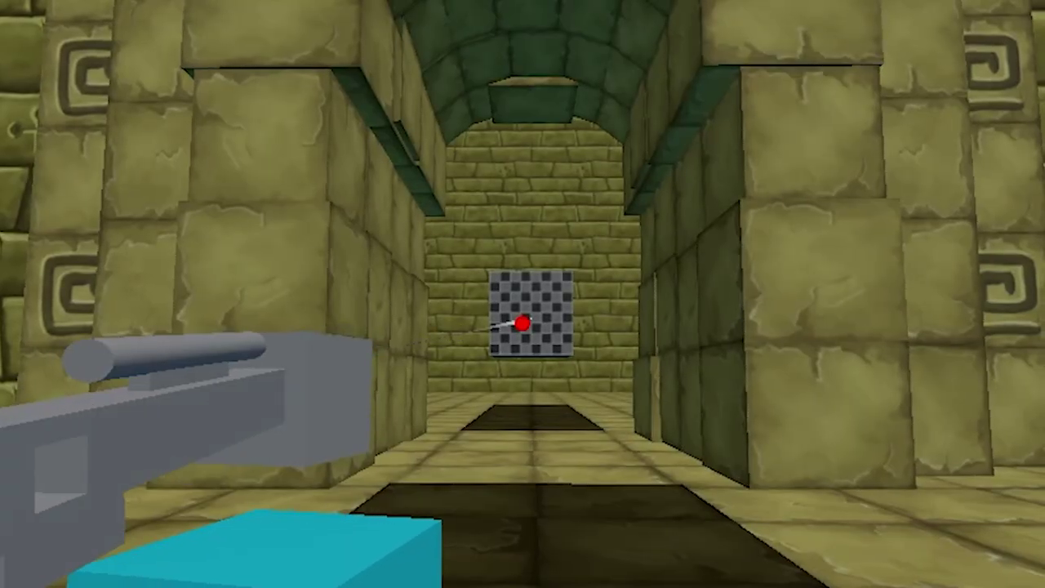
pyautogui.press('d')
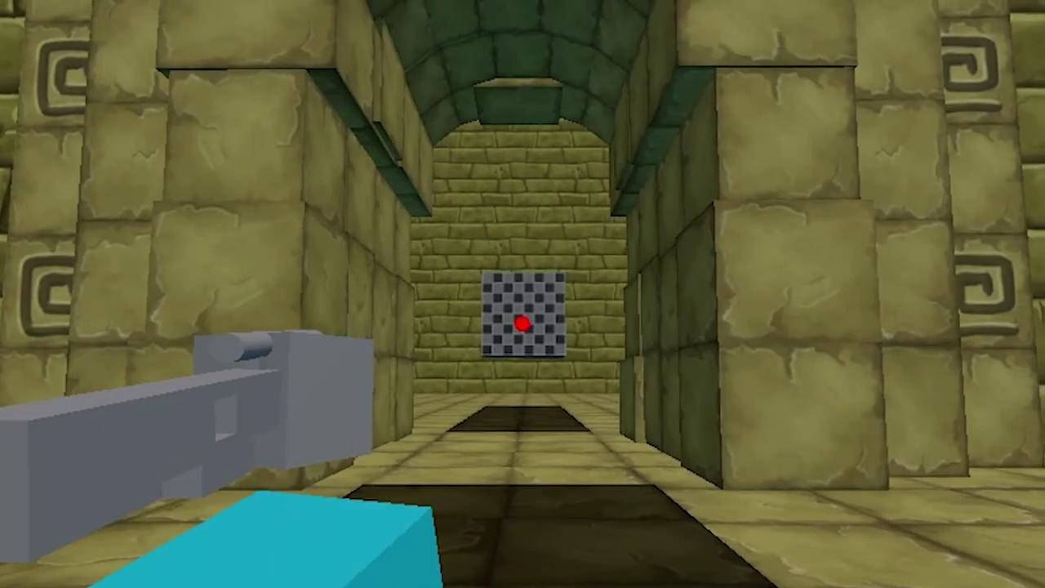
pyautogui.click(522, 323)
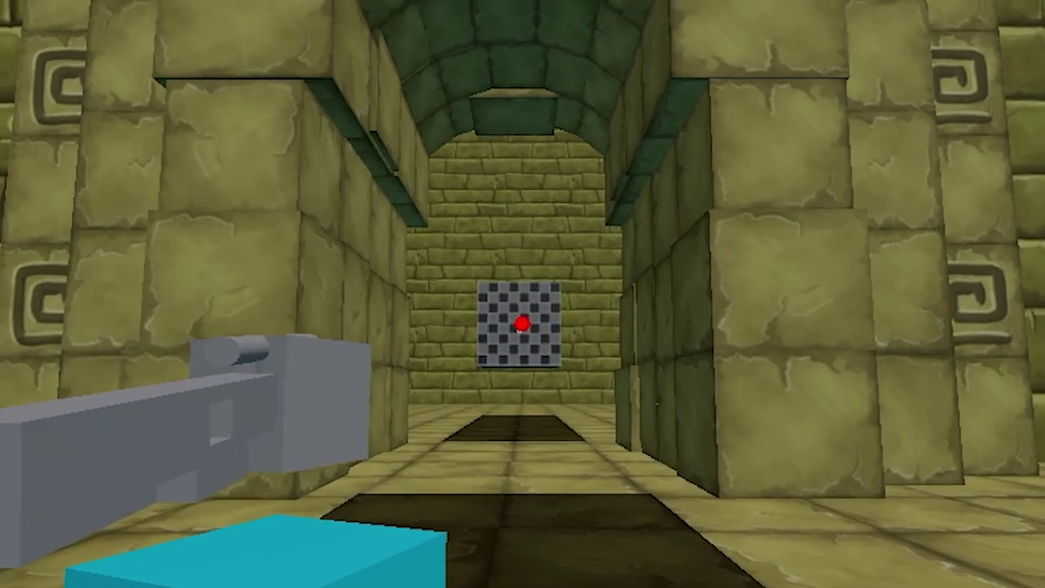
pyautogui.click(523, 323)
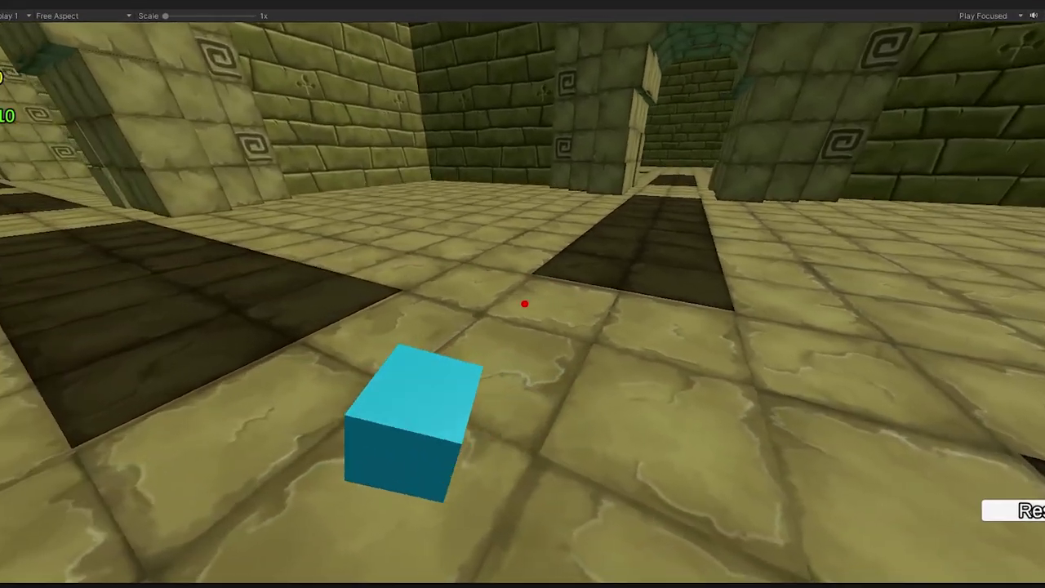
# Step: Start another playtest run by picking up the Common Smg and collecting the perk cube
pyautogui.press('w')
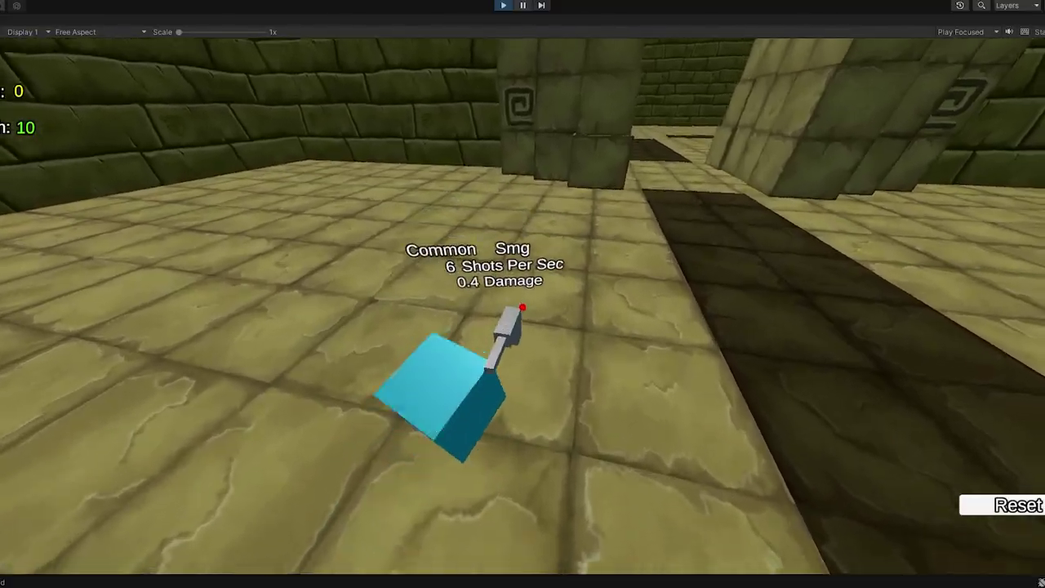
pyautogui.press('e')
pyautogui.press('w')
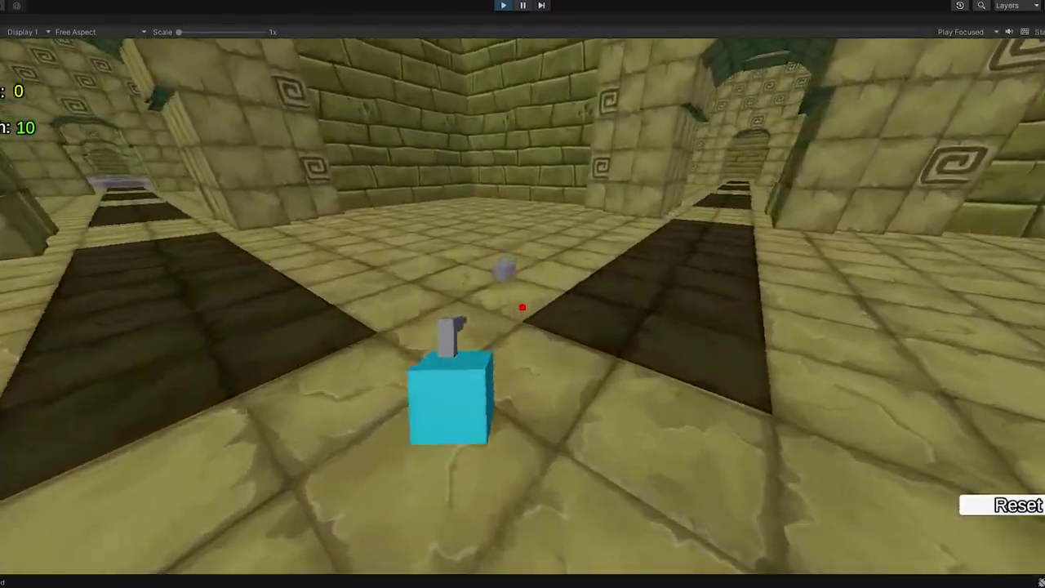
pyautogui.press('e')
pyautogui.press('w')
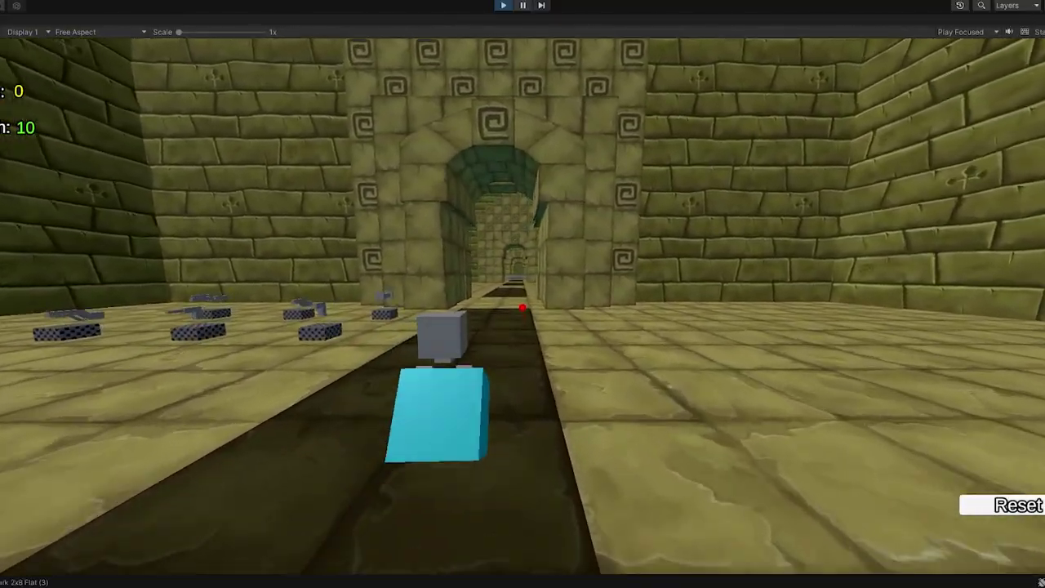
# Step: Carry the Smg and perk past the weapon pedestals and through the archways into the enemy room, and end the run
pyautogui.press('w')
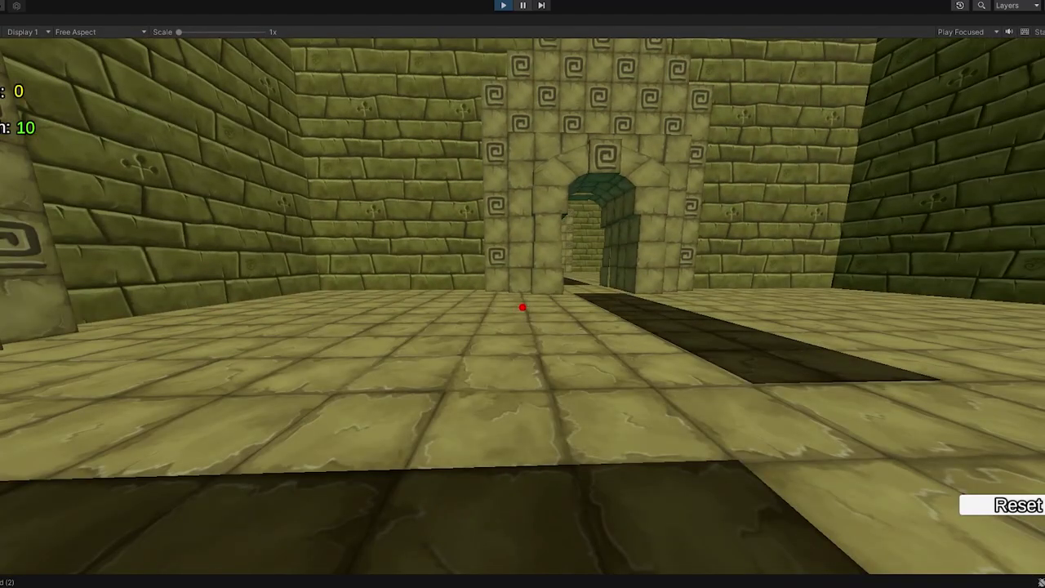
pyautogui.press('w')
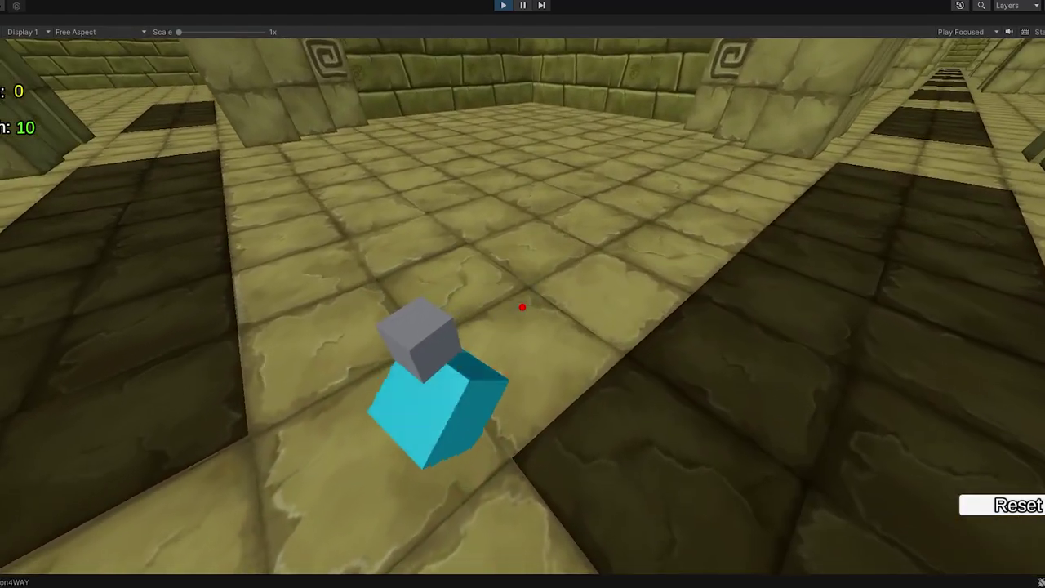
pyautogui.press('w')
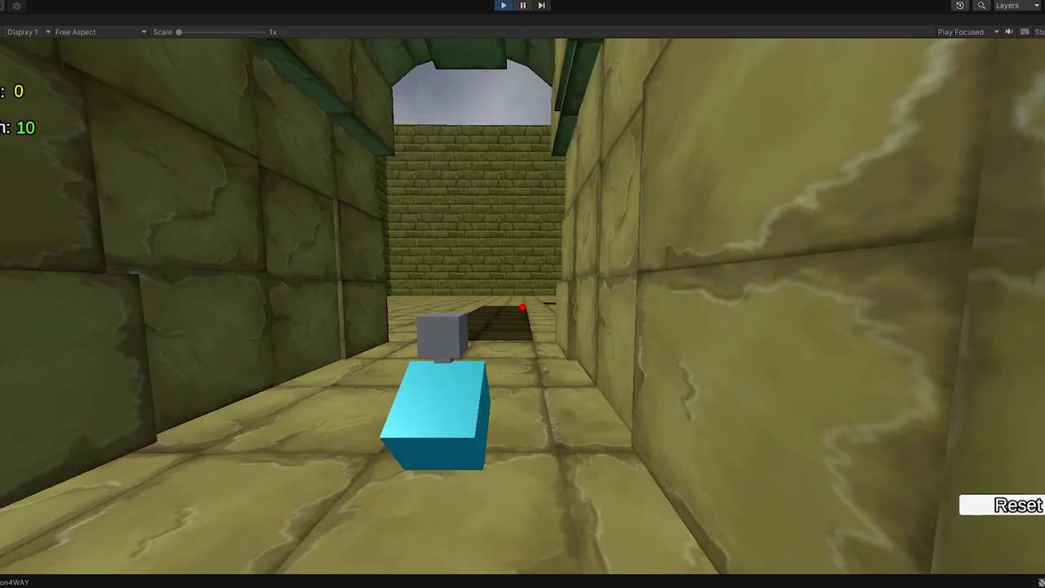
pyautogui.press('w')
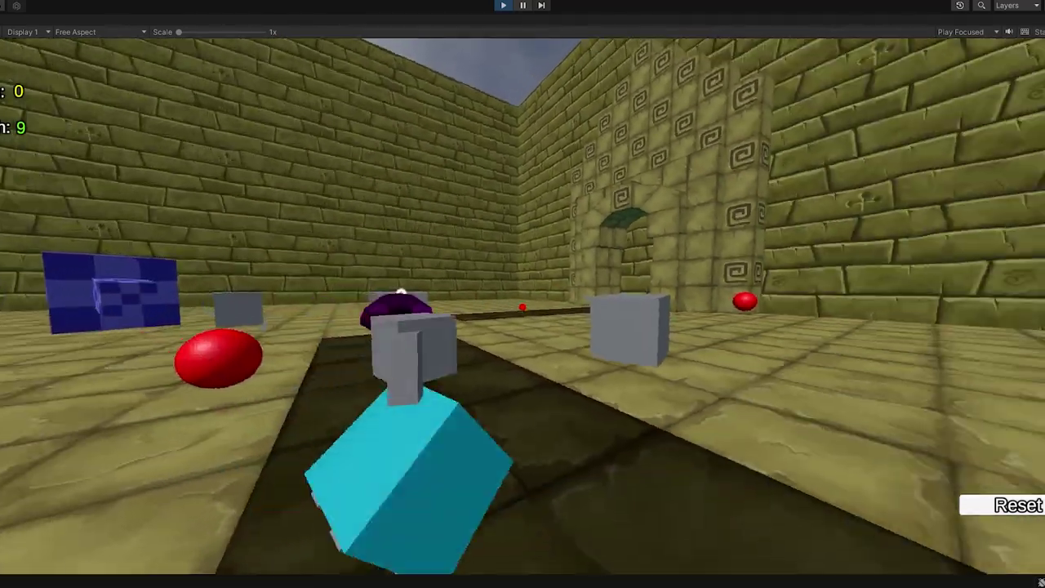
pyautogui.press('Escape')
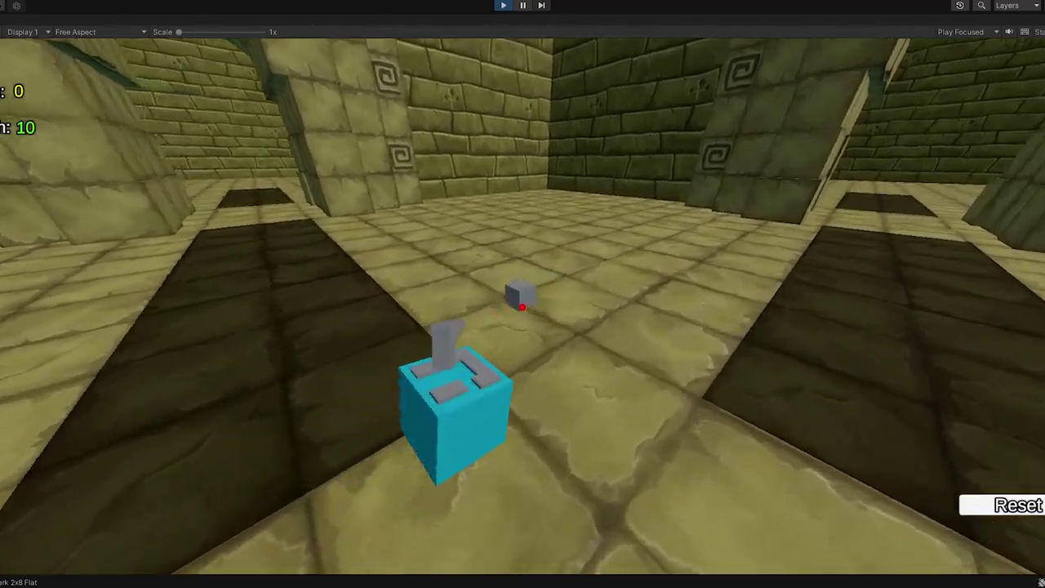
# Step: In another run, go from the perk cube through the archway to the room with the raised platform and blue enemies
pyautogui.press('d')
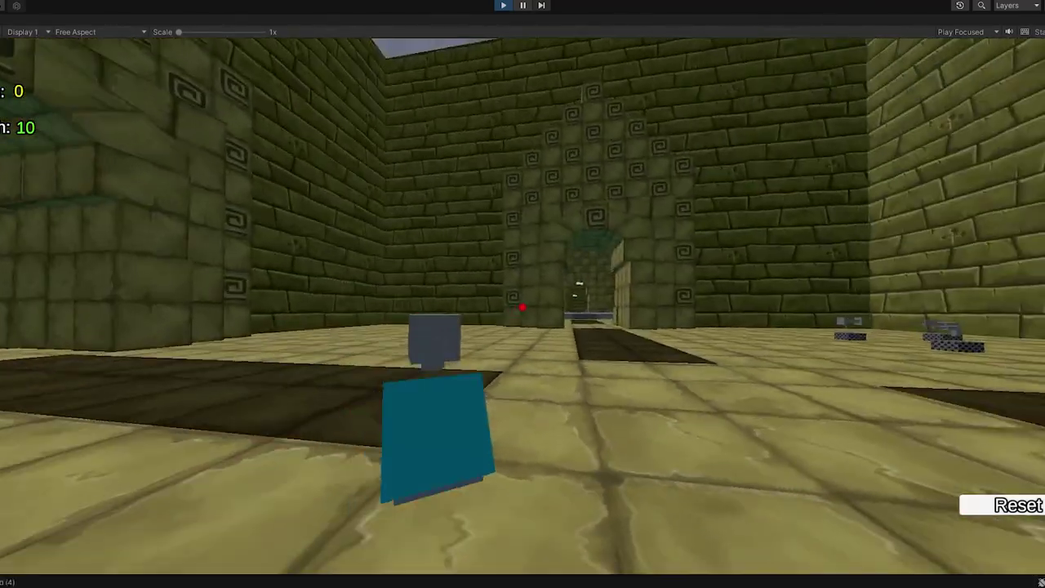
pyautogui.press('w')
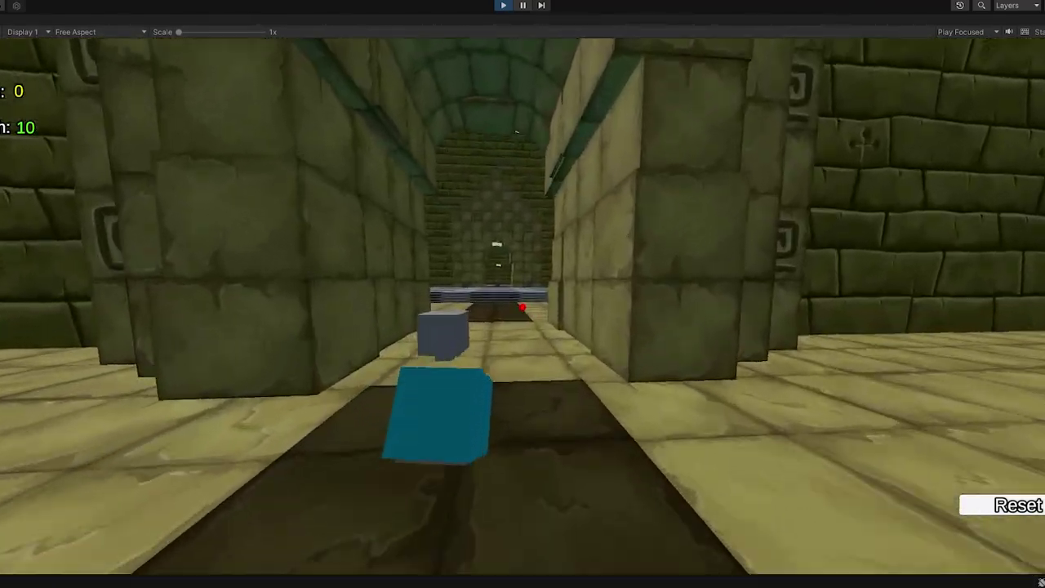
pyautogui.press('w')
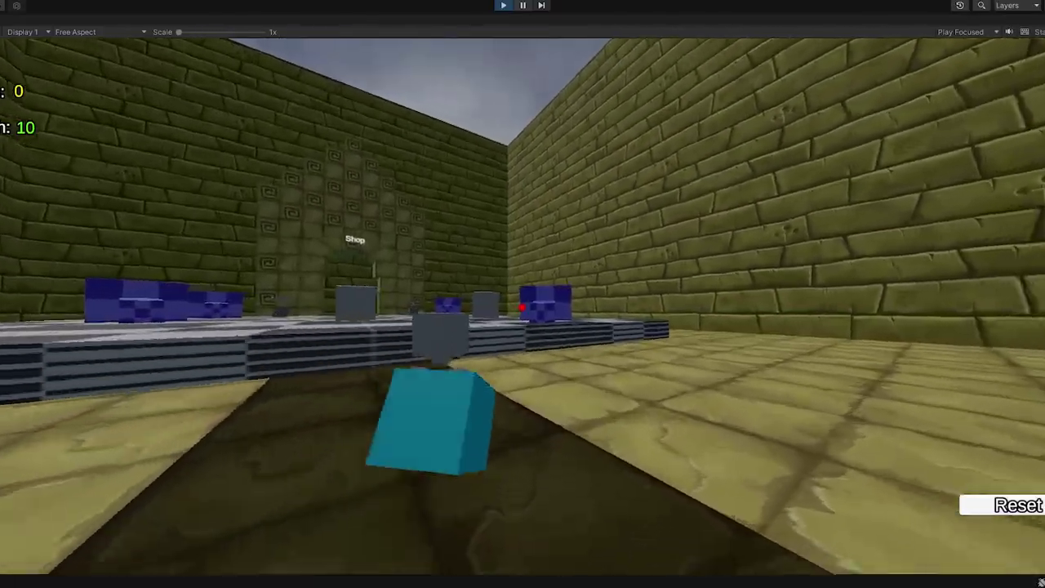
# Step: Test the gun's damage by shooting the blue enemies from beside and on top of the raised checkered platform
pyautogui.click(523, 308)
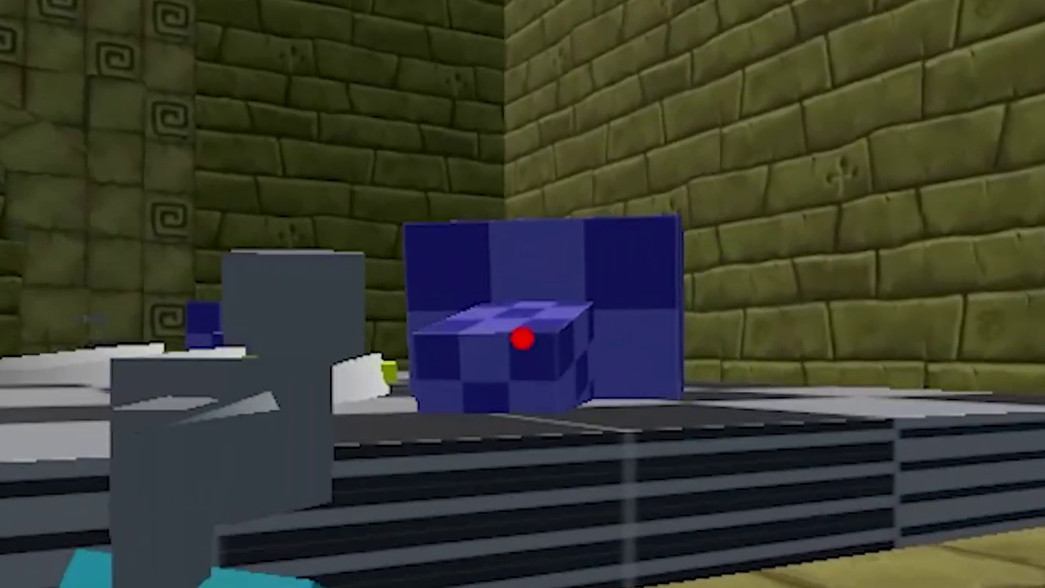
pyautogui.click(523, 308)
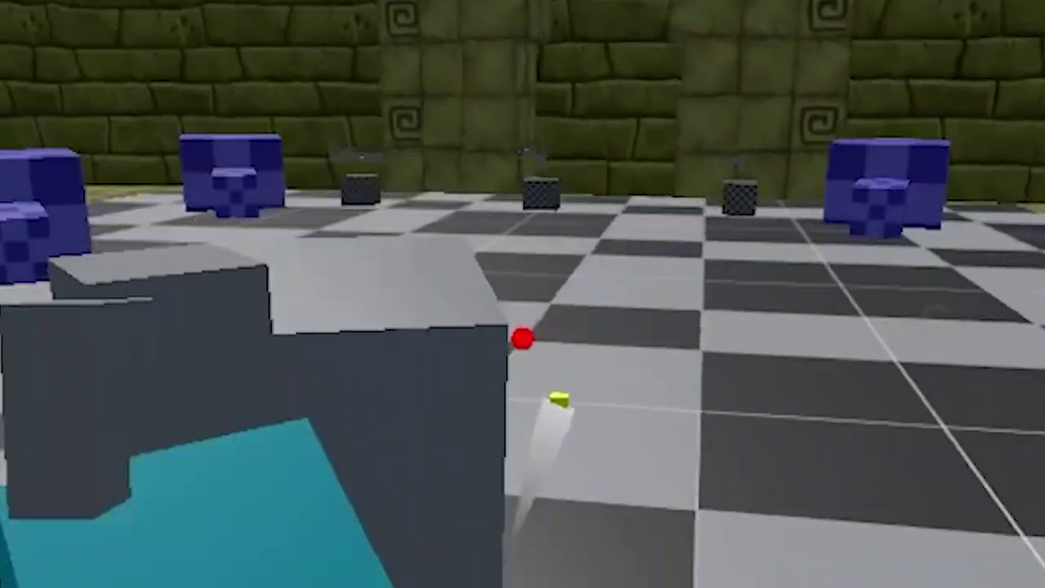
pyautogui.click(523, 338)
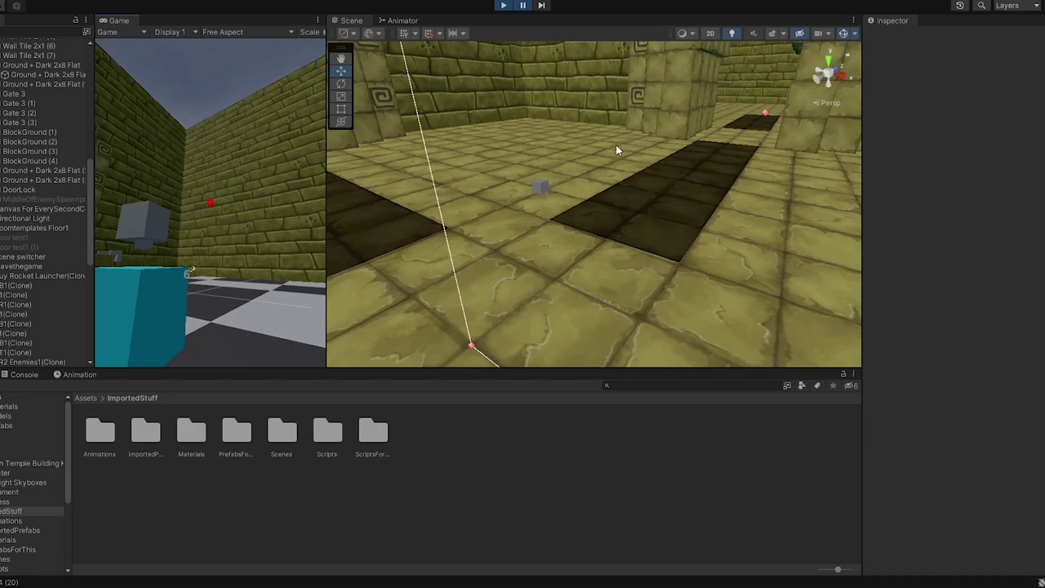
pyautogui.moveTo(615, 145); pyautogui.dragTo(608, 147, button='right')
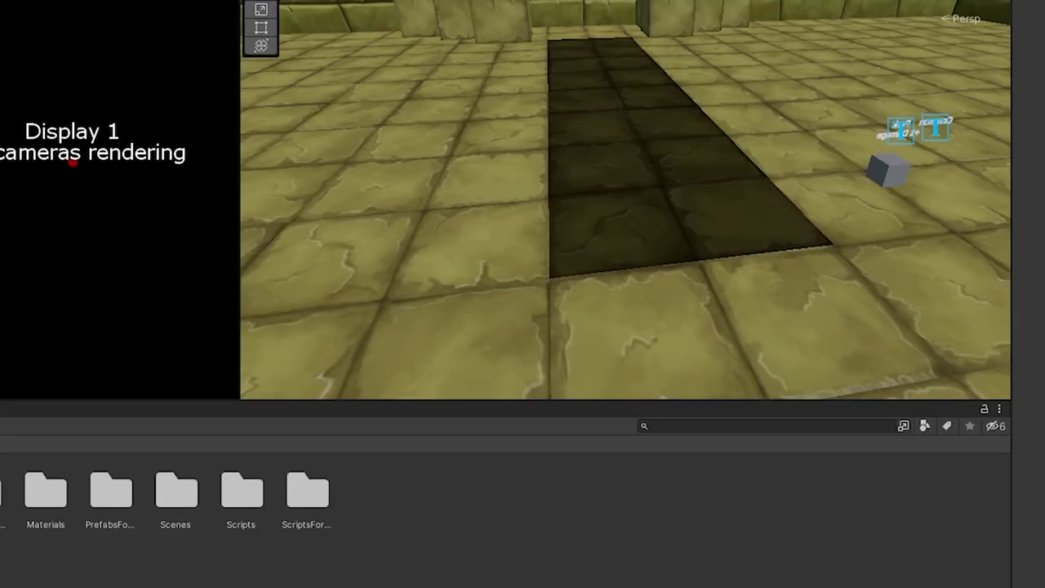
# Step: Switch to the perk script and delete the if(hasBuffed = false) block with its applyUpgrade call from Update
pyautogui.click(646, 585)
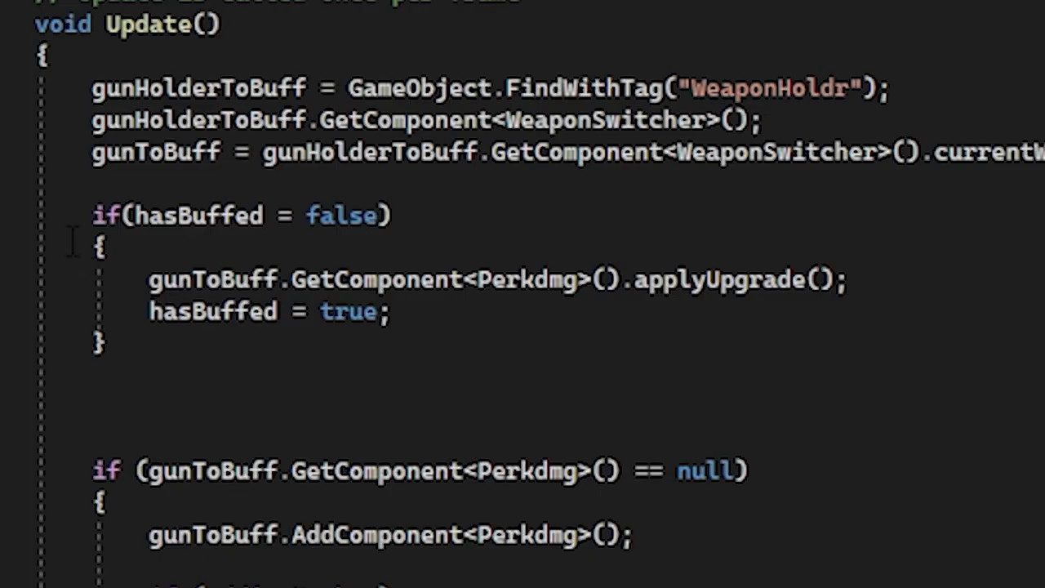
pyautogui.click(171, 196)
pyautogui.moveTo(77, 200); pyautogui.dragTo(334, 350)
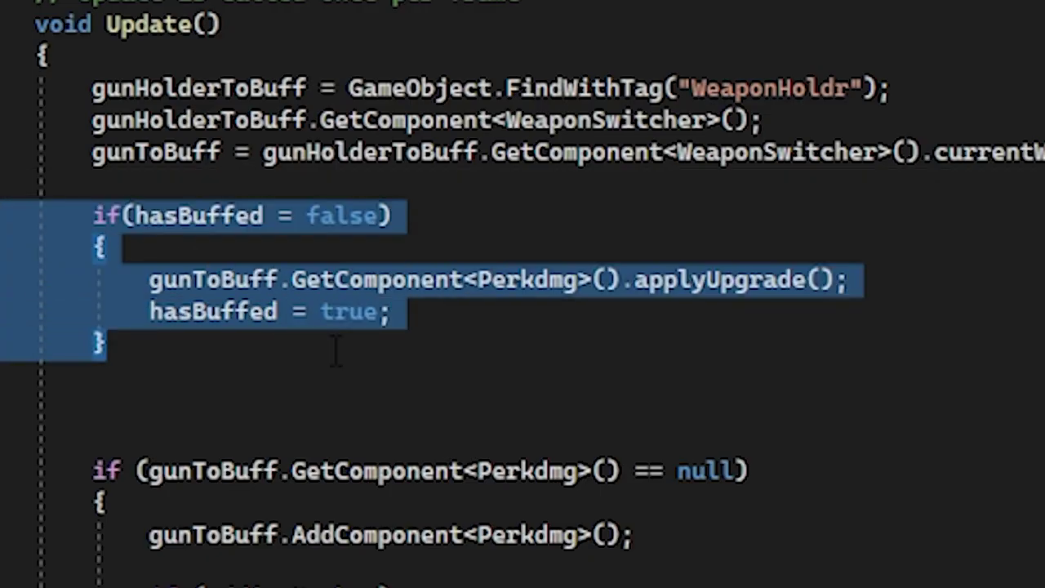
pyautogui.press('Delete')
pyautogui.press('Return')
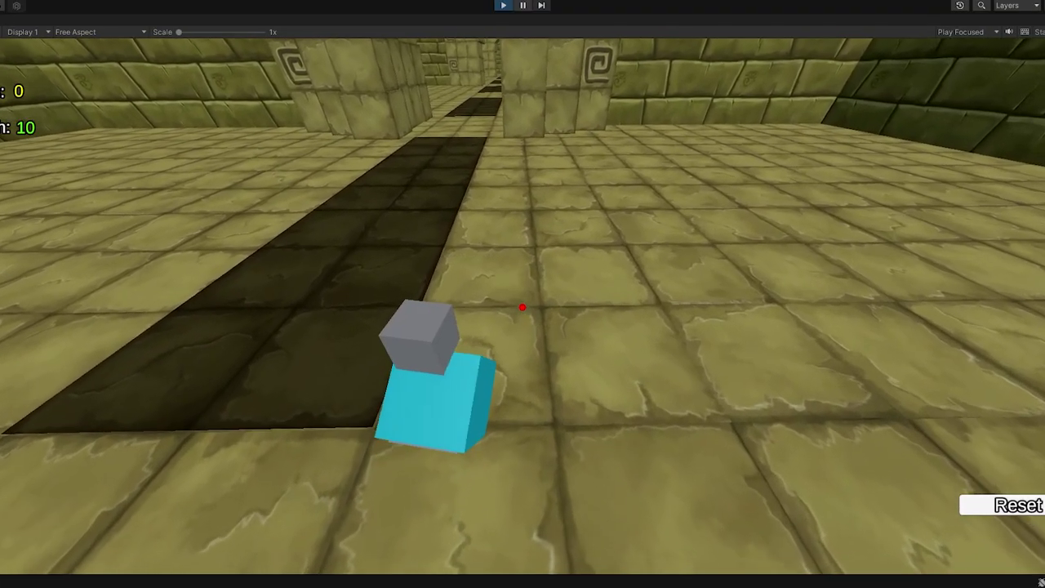
# Step: Playtest the edited script by walking into the enemy room and shooting the blue enemies near the far archway
pyautogui.press('w')
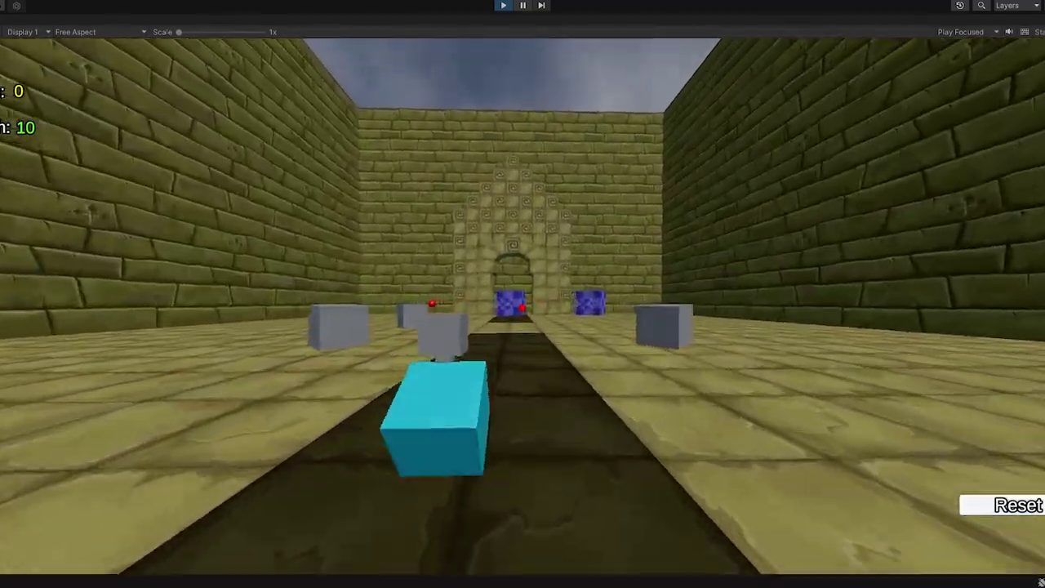
pyautogui.click(523, 307)
pyautogui.click(523, 324)
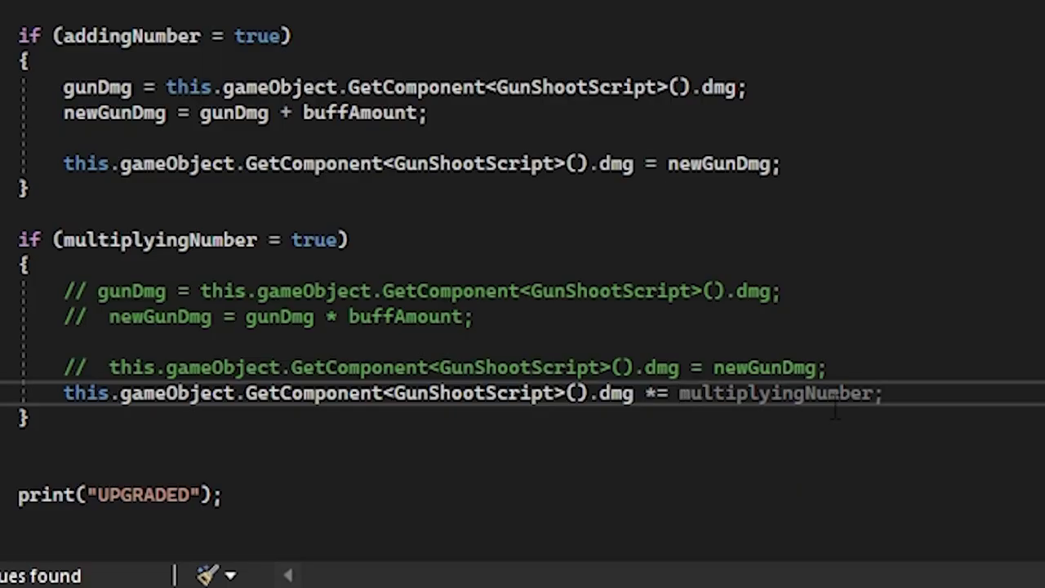
# Step: Make the multiplyingNumber block multiply the GunShootScript dmg by buffAmount, and select the player's held gun in the running scene
pyautogui.hotkey('ctrl', 'Delete')
pyautogui.write('buff')
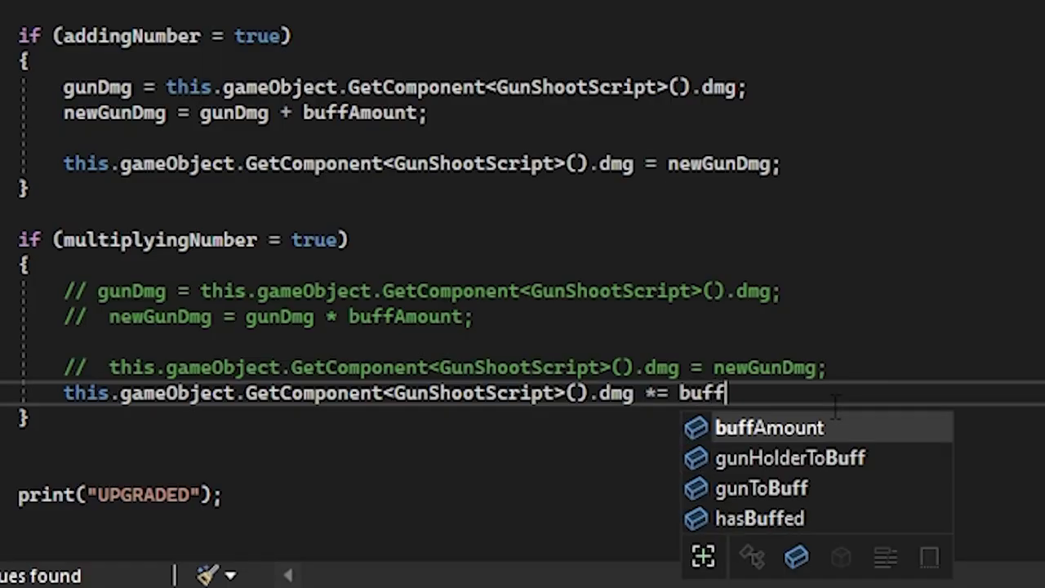
pyautogui.press('Tab')
pyautogui.write(';')
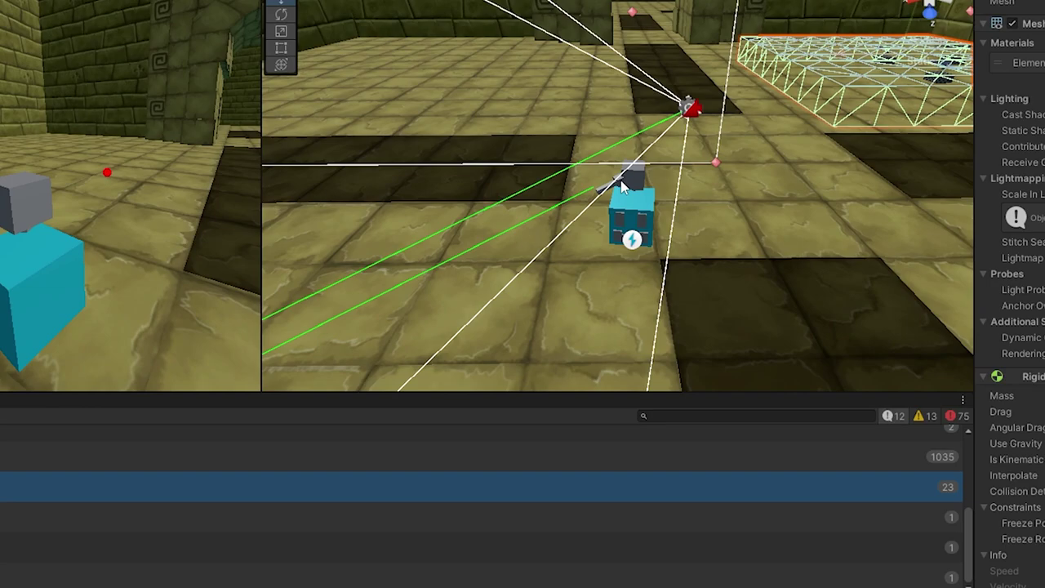
pyautogui.click(623, 187)
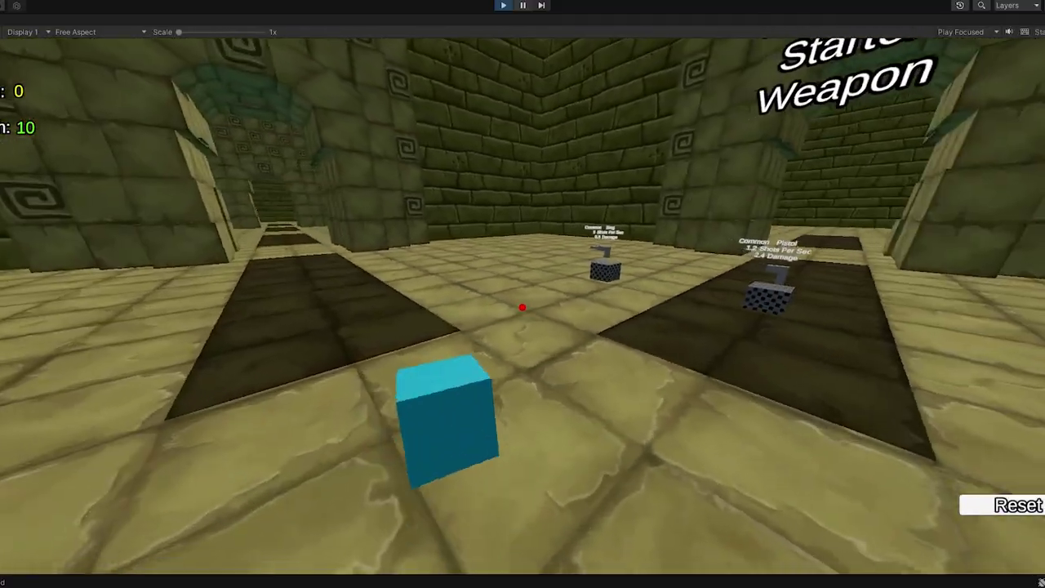
# Step: In a new playtest, pick up the Common Smg, carry it past the perk cube through the rooms, and stop the game
pyautogui.press('w')
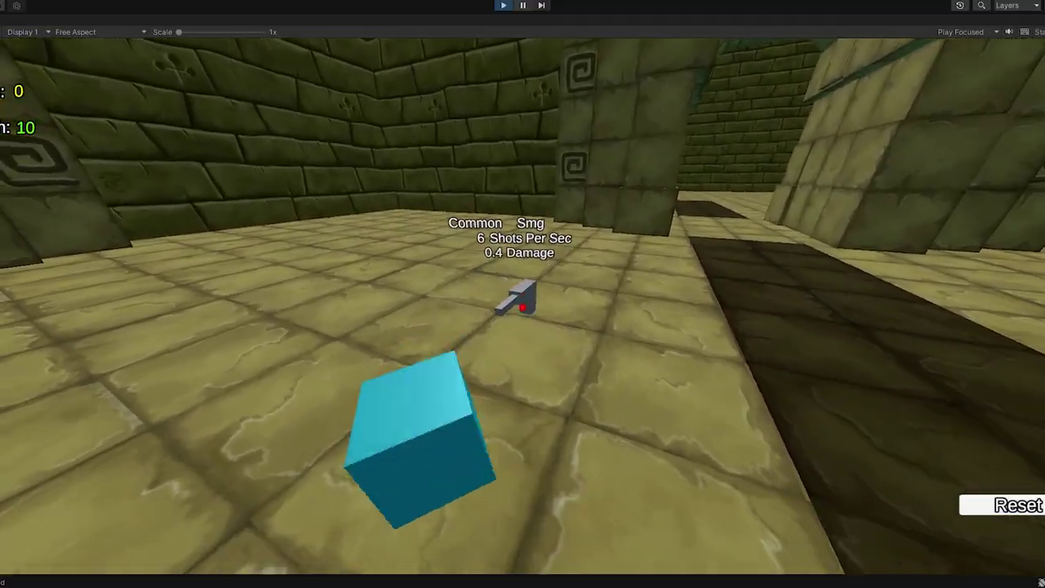
pyautogui.press('e')
pyautogui.click(523, 307)
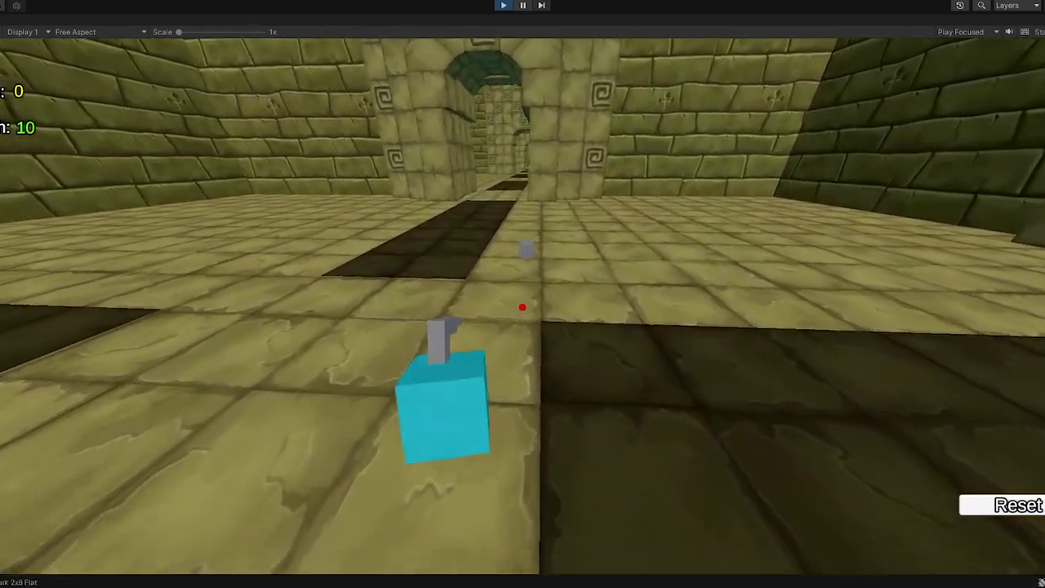
pyautogui.press('w')
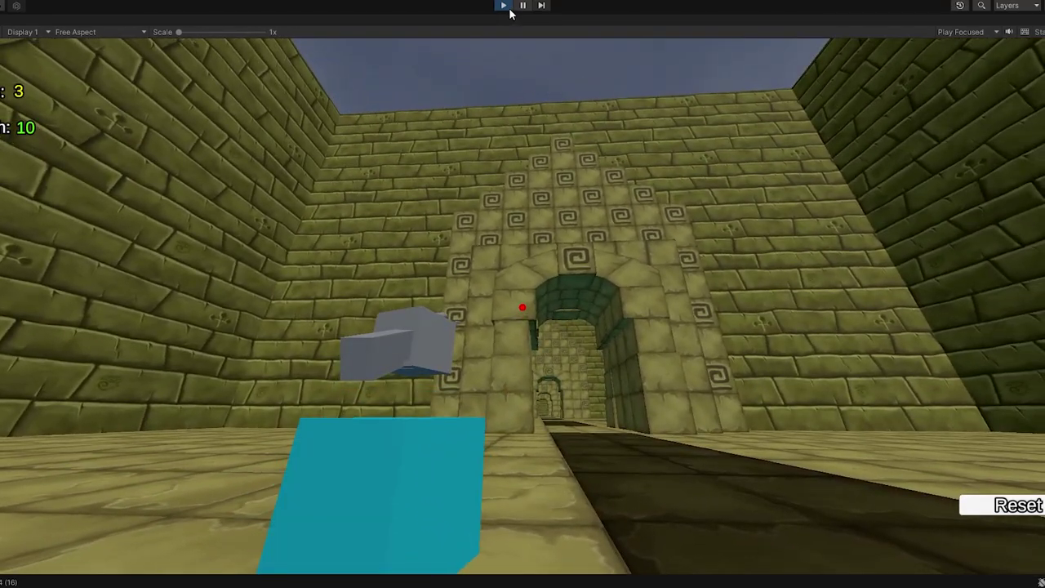
pyautogui.click(506, 7)
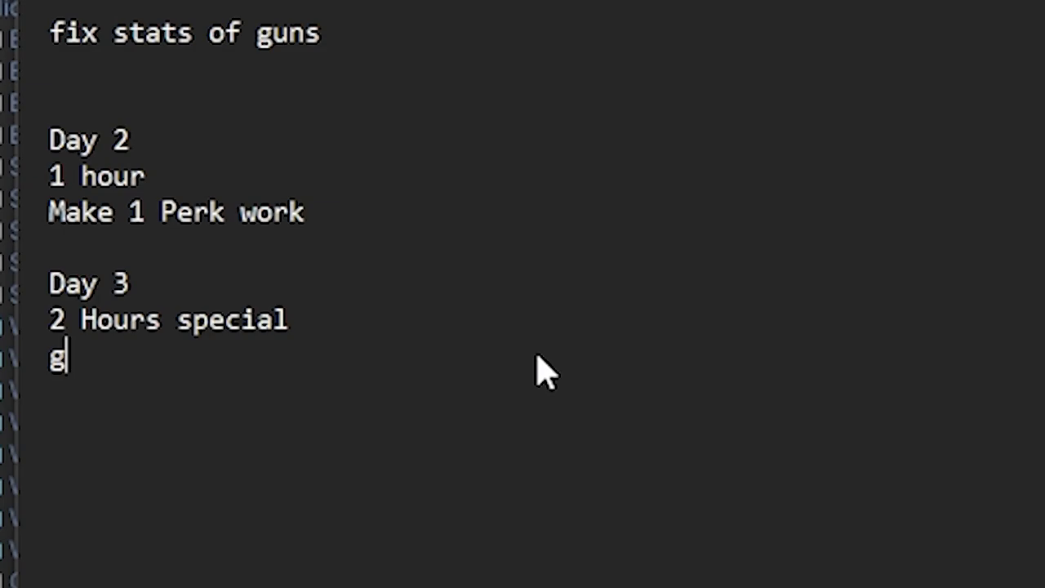
# Step: Complete the Day 3 entry in the notes with "got 1 okay perk template (need to fixup)"
pyautogui.write('ot ')
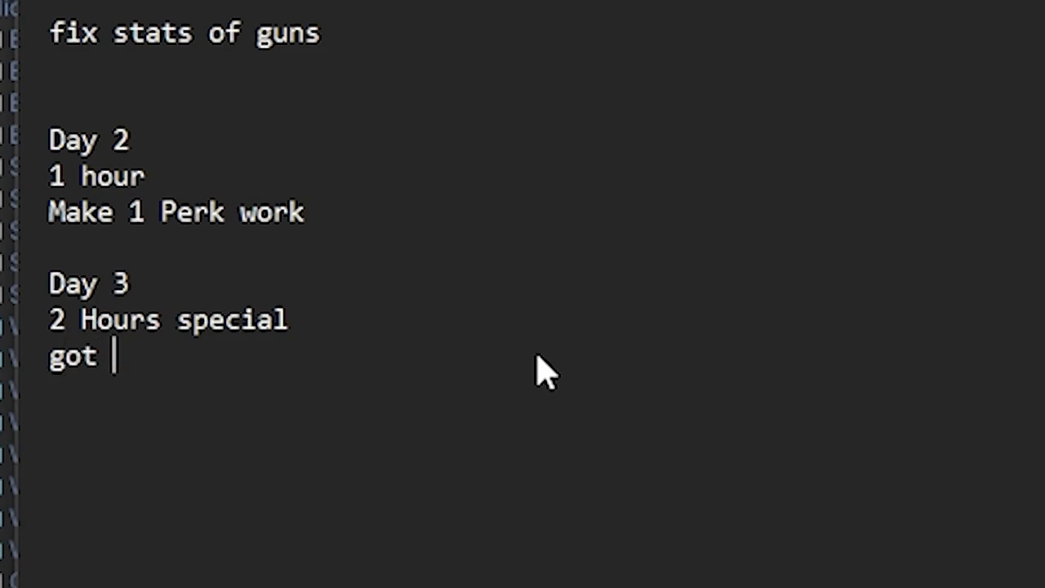
pyautogui.write('1 okay ')
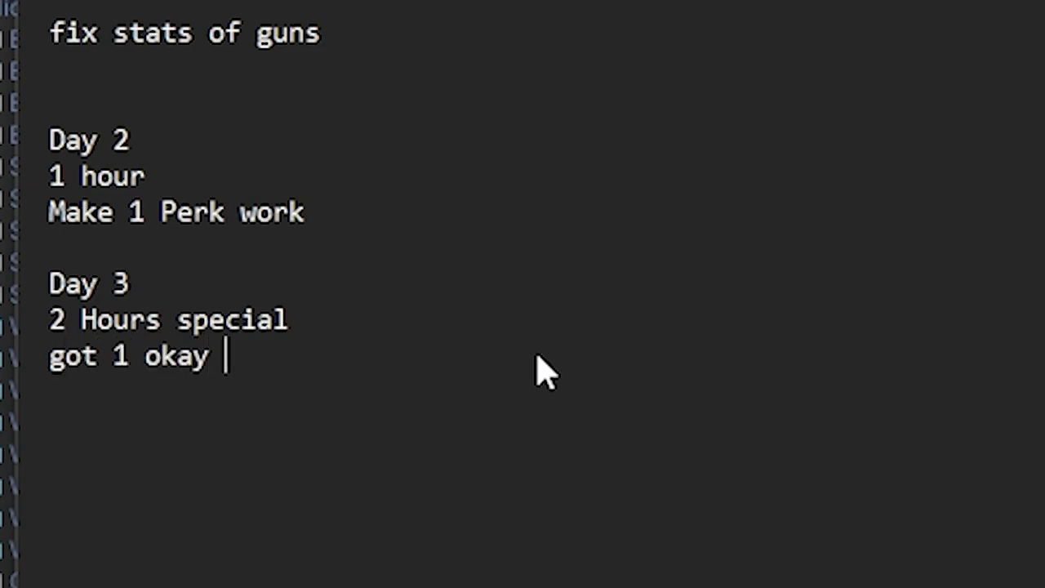
pyautogui.write('perk template (need to f')
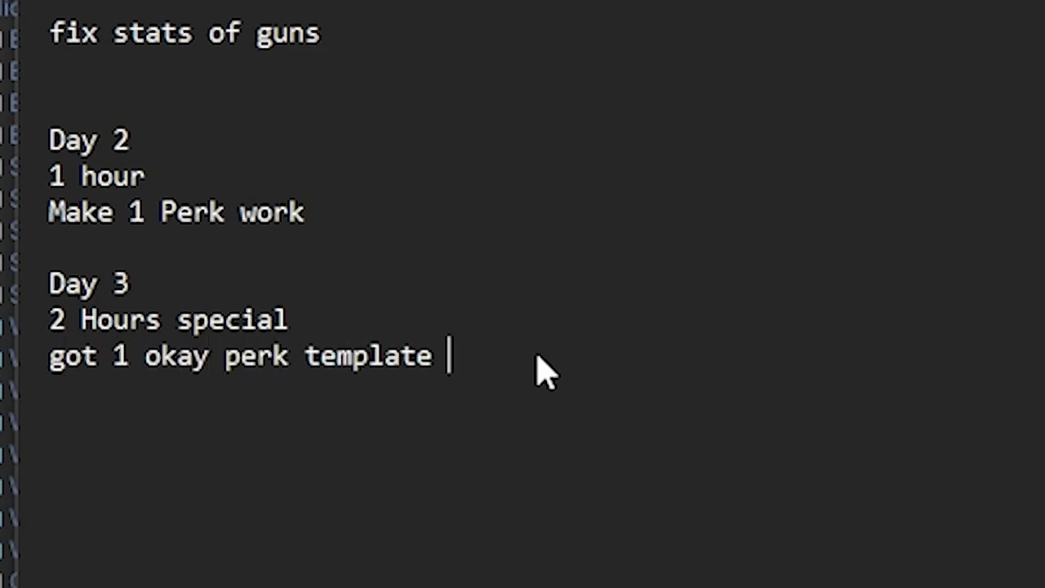
pyautogui.write('ixup)')
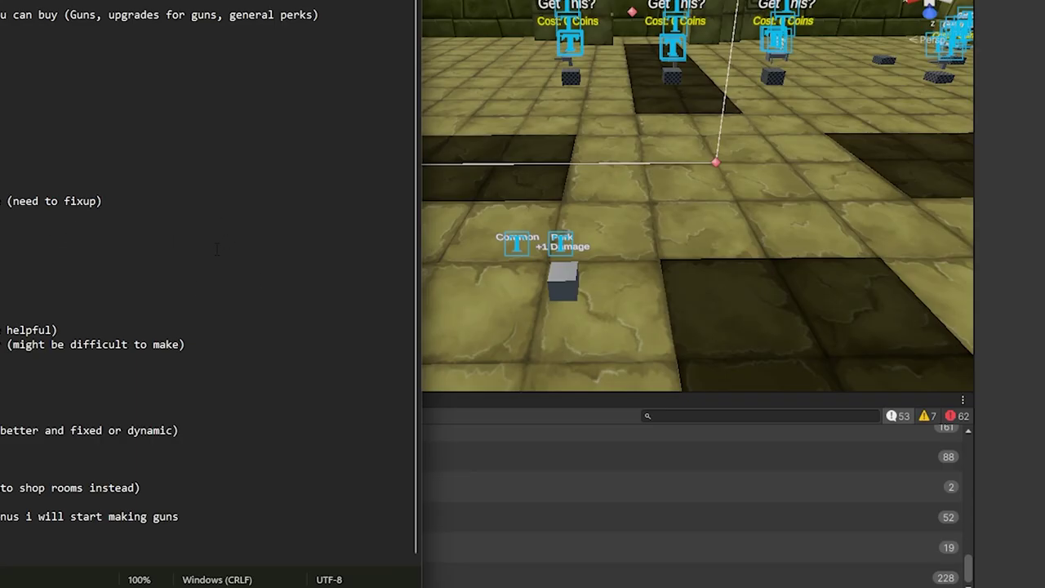
pyautogui.click(741, 252)
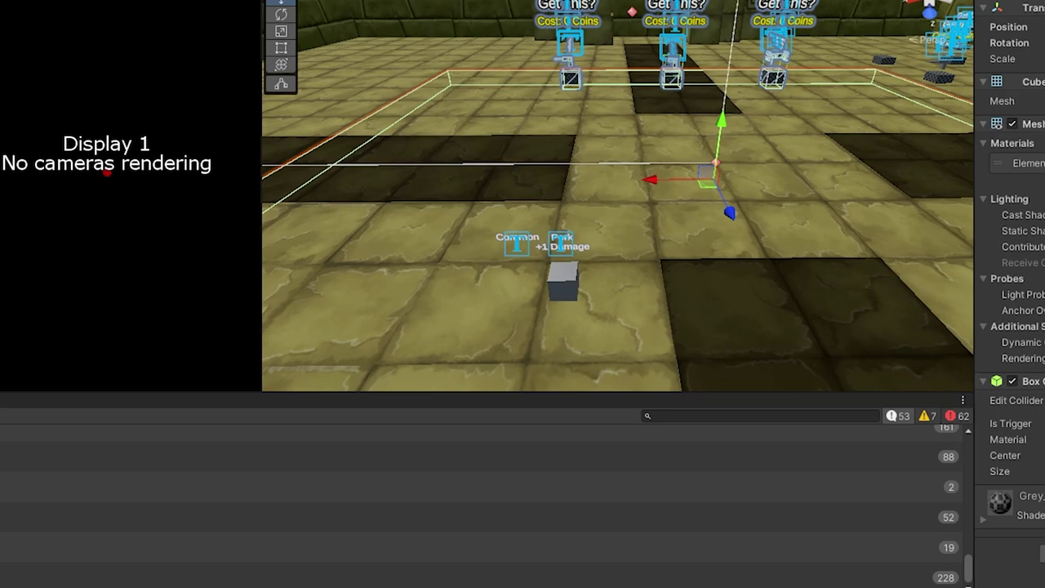
pyautogui.click(842, 18)
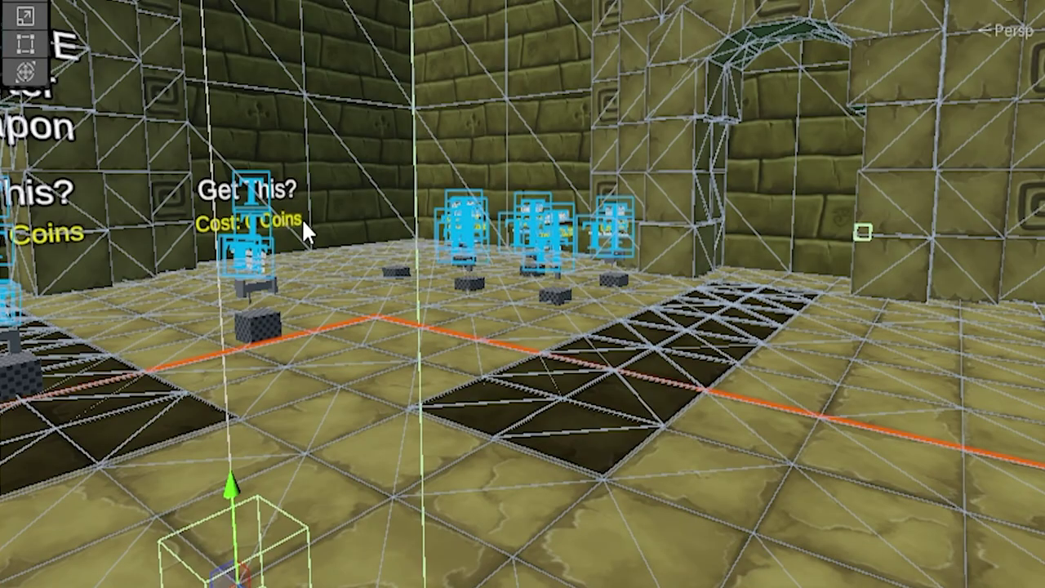
pyautogui.moveTo(302, 218); pyautogui.dragTo(458, 315, button='right')
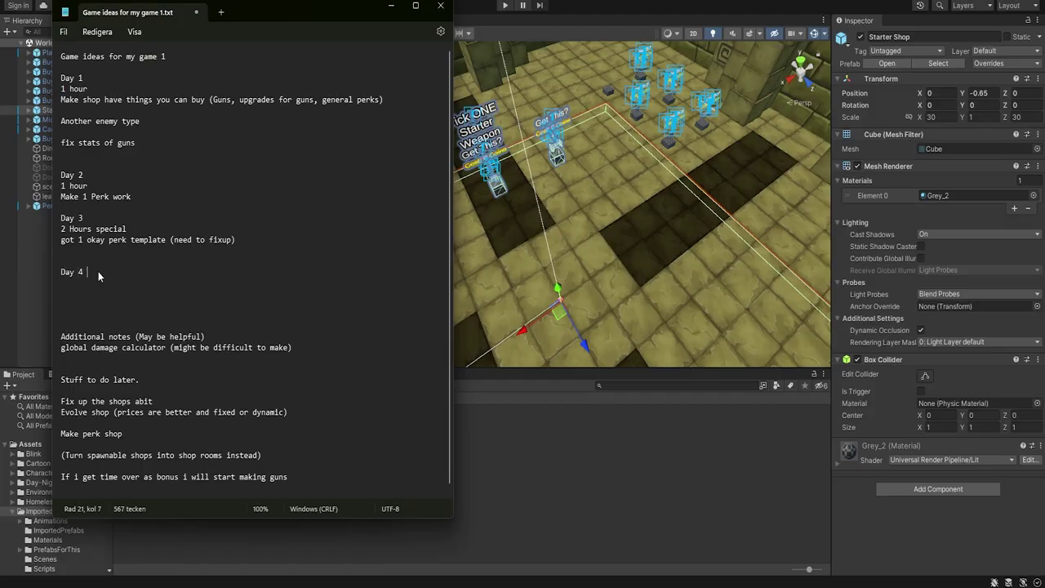
# Step: Fill in the Day 4 entry of the notes with "Make some weapons" and "and maybe add a new weapon class"
pyautogui.press('Return')
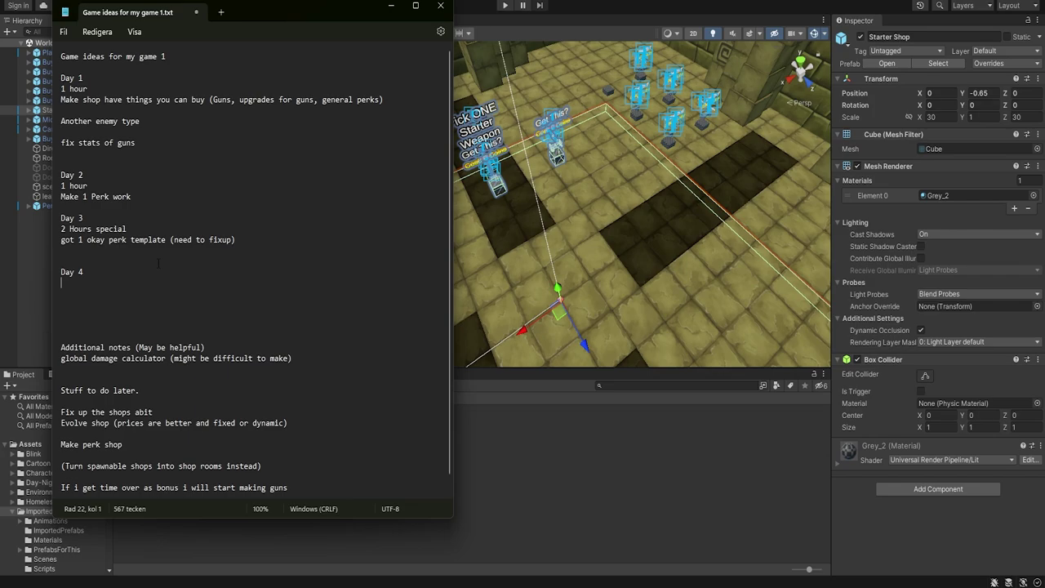
pyautogui.write('Make some guns')
pyautogui.write('add ')
pyautogui.write('a ')
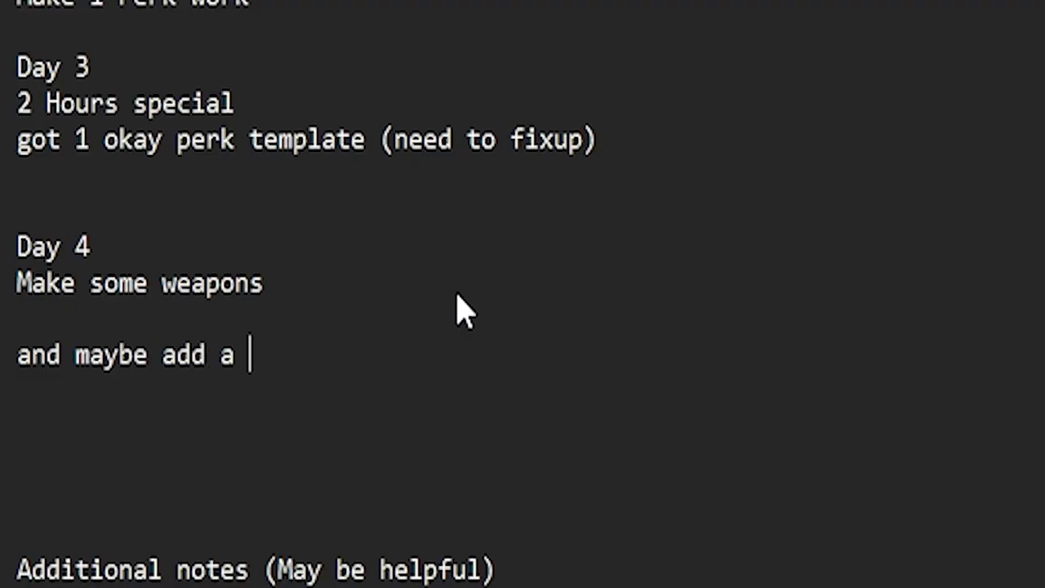
pyautogui.write('new weapon class')
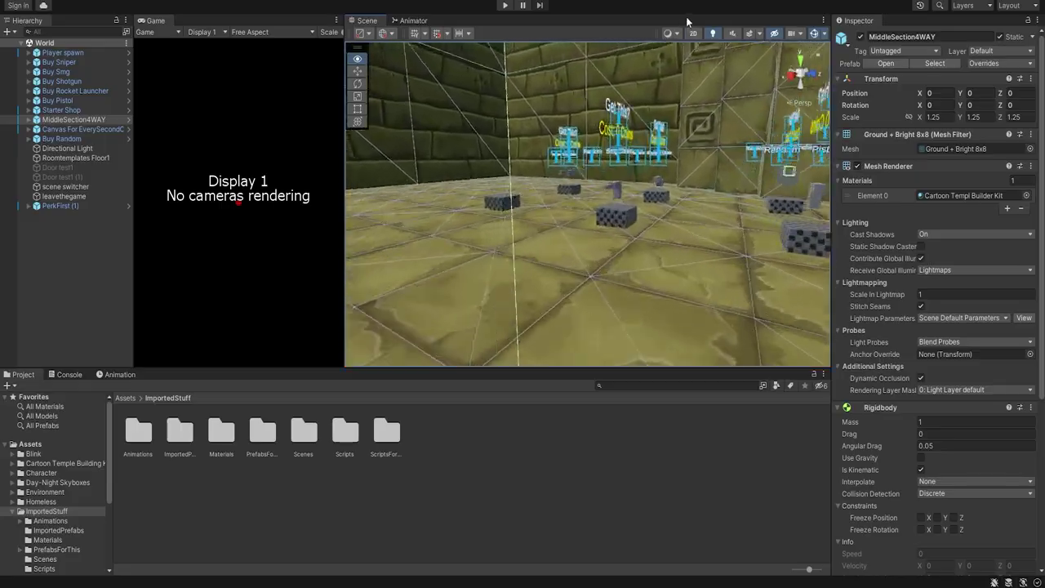
# Step: Play-test the World scene and pick up the Common Rifle in the starter room
pyautogui.press('f')
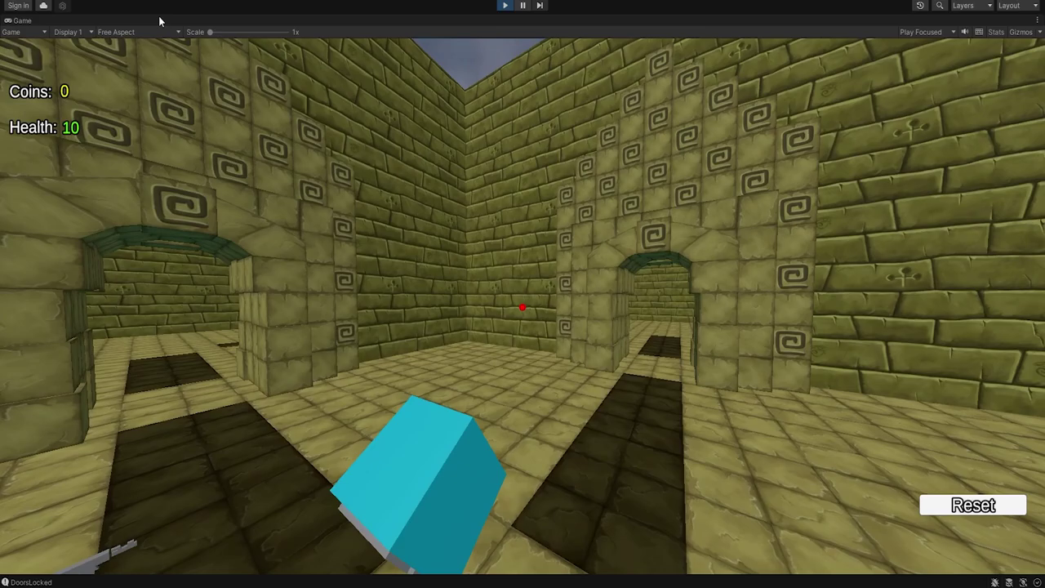
pyautogui.press('w')
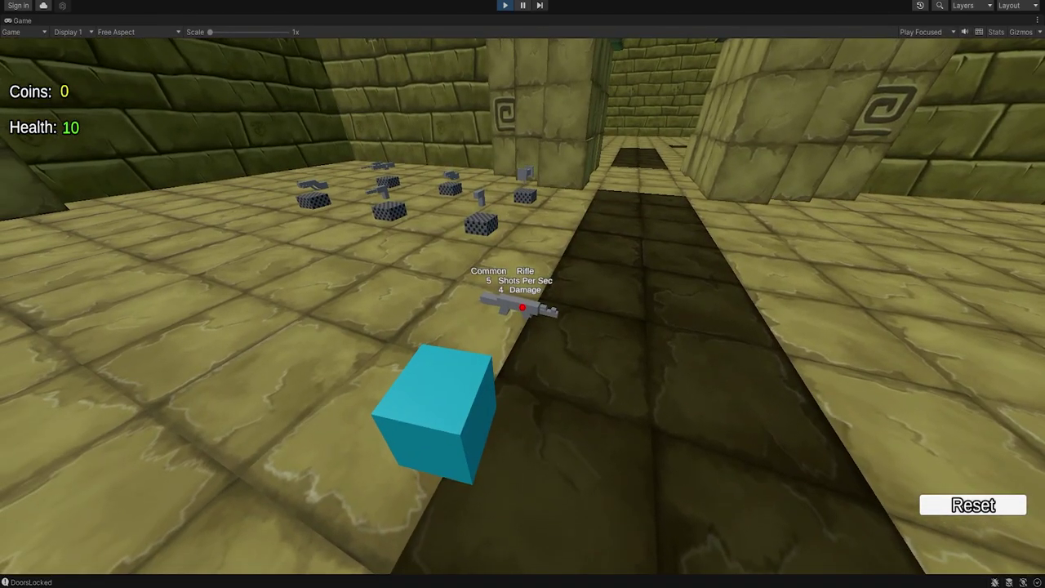
pyautogui.press('e')
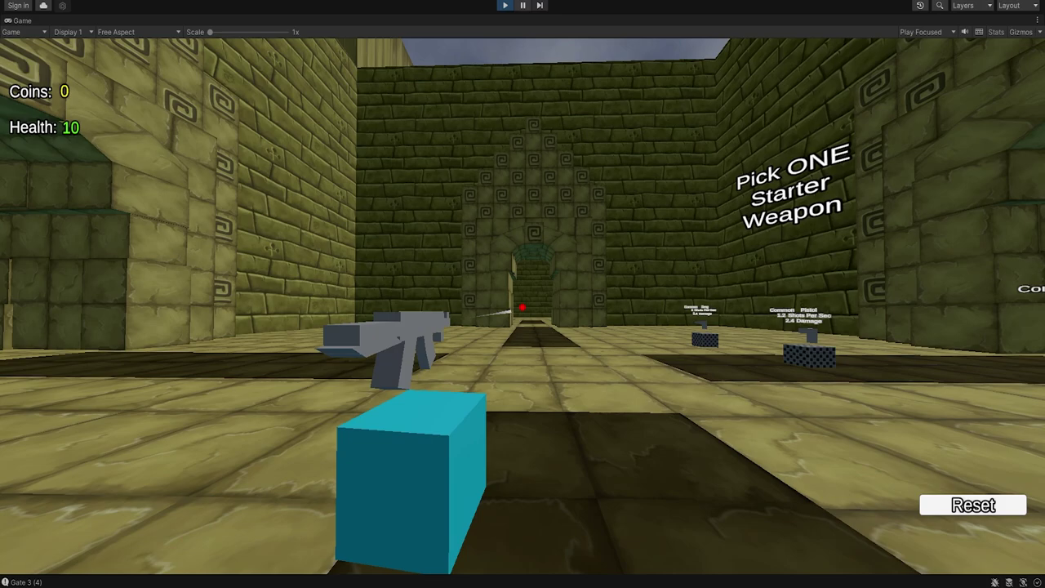
# Step: Fire the rifle several times towards the archway while walking forward to check its shots and animation
pyautogui.click(522, 308)
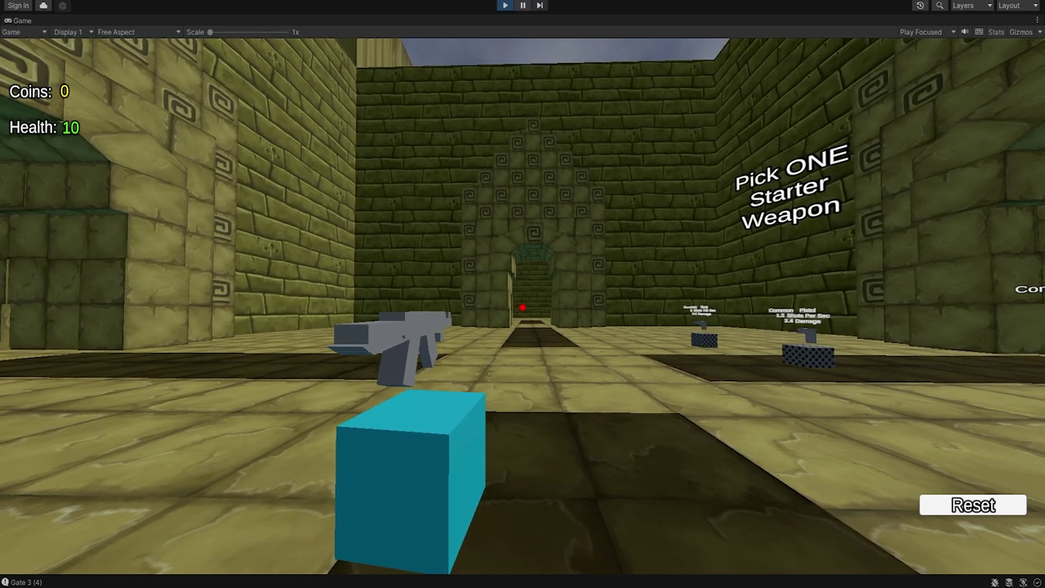
pyautogui.press('w')
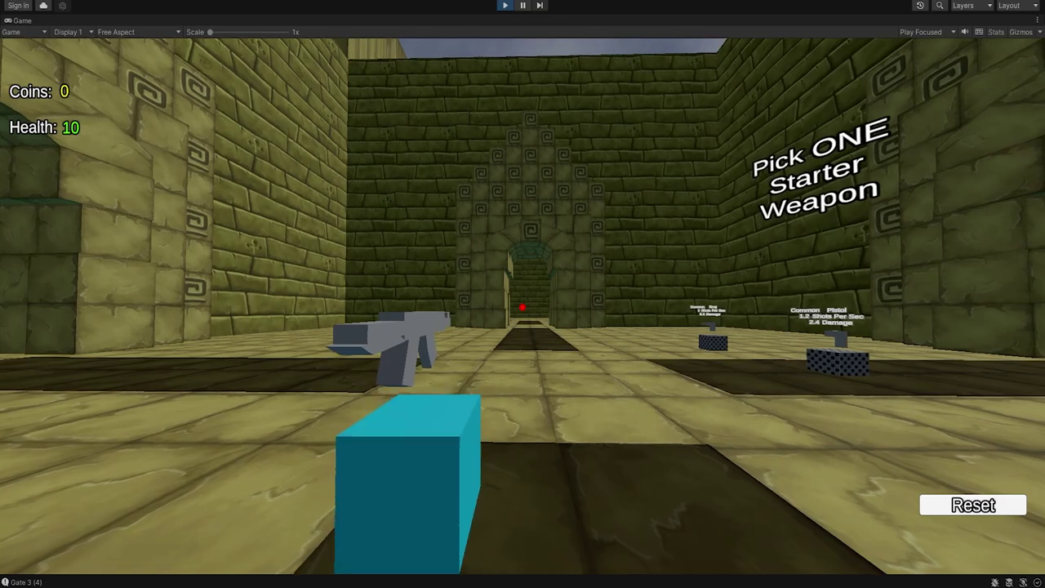
pyautogui.press('w')
pyautogui.click(523, 308)
pyautogui.press('w')
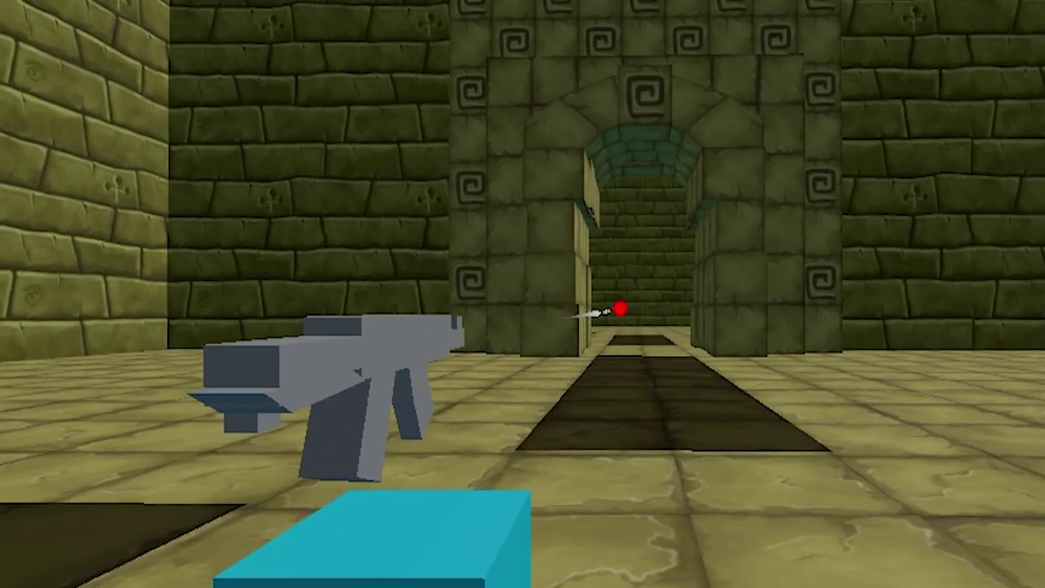
pyautogui.click(621, 309)
pyautogui.click(621, 309)
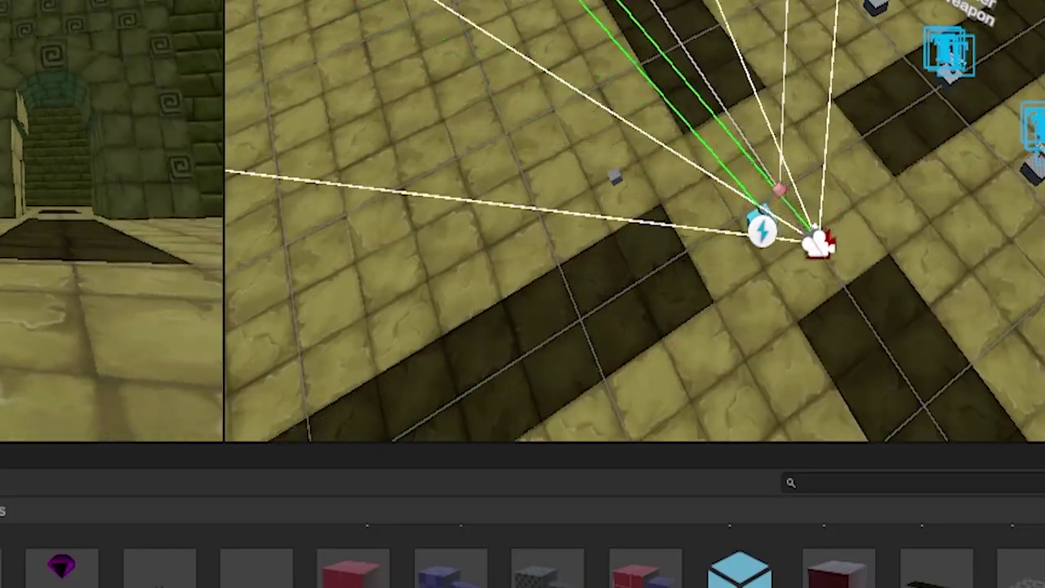
# Step: Select the player's held gun in the Scene view and locate the Pistol controller assigned to its Animator
pyautogui.moveTo(957, 158); pyautogui.dragTo(805, 171, button='right')
pyautogui.press('w')
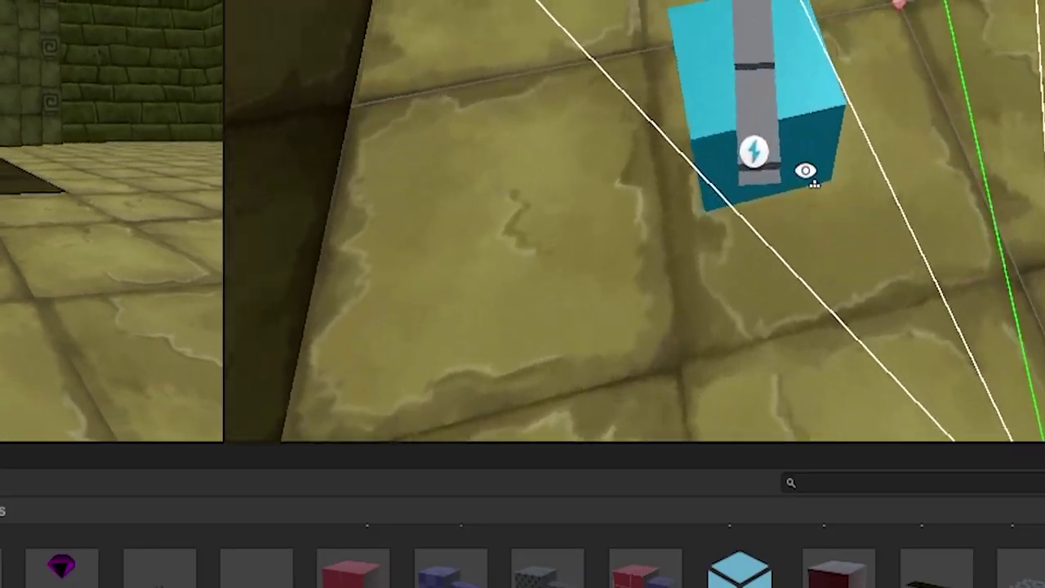
pyautogui.click(763, 37)
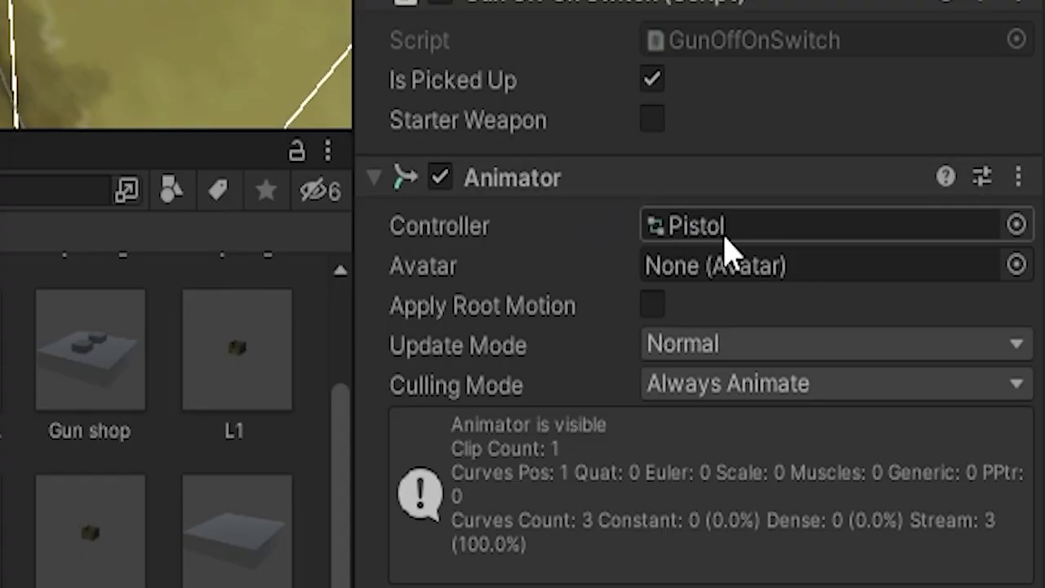
pyautogui.click(725, 231)
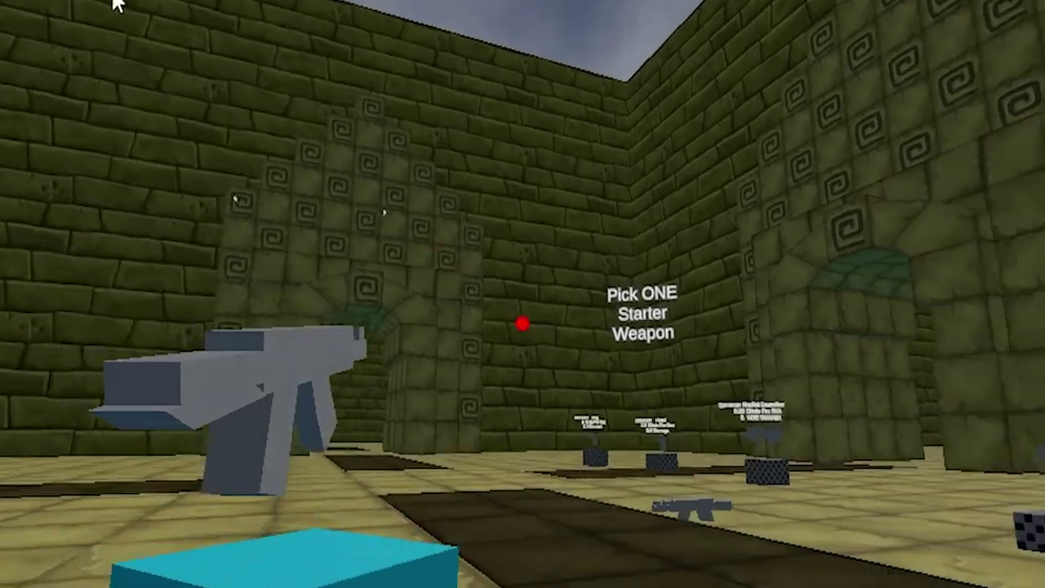
# Step: Test the rifle in play mode by moving across the starter room and up to an archway
pyautogui.press('w')
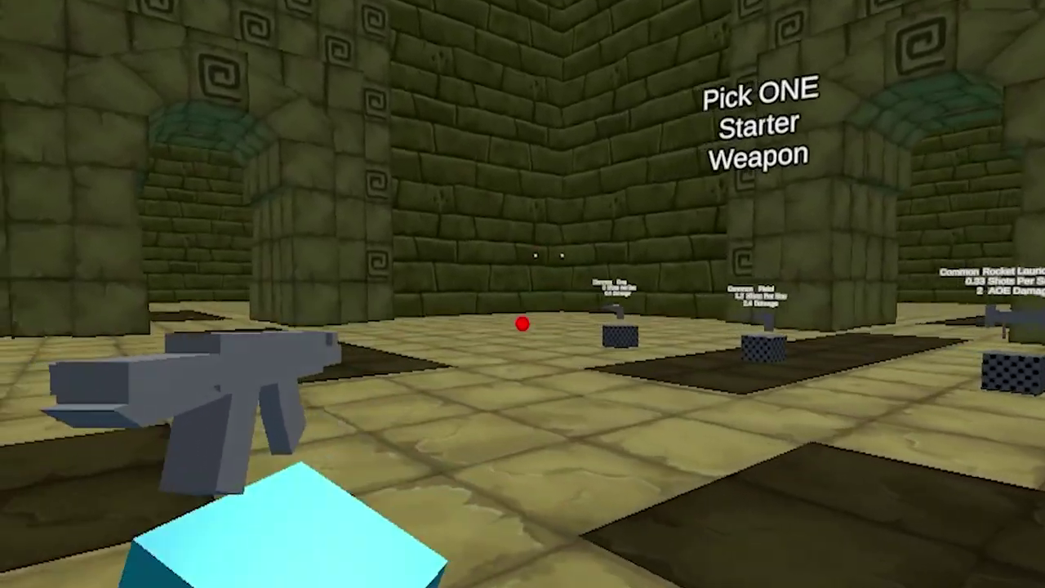
pyautogui.press('s')
pyautogui.press('w')
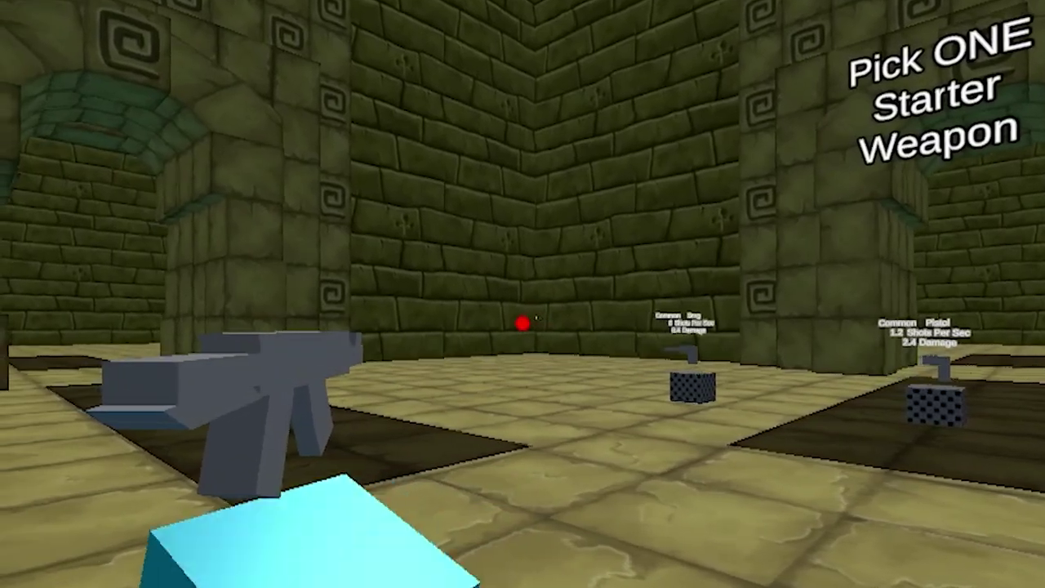
pyautogui.press('w')
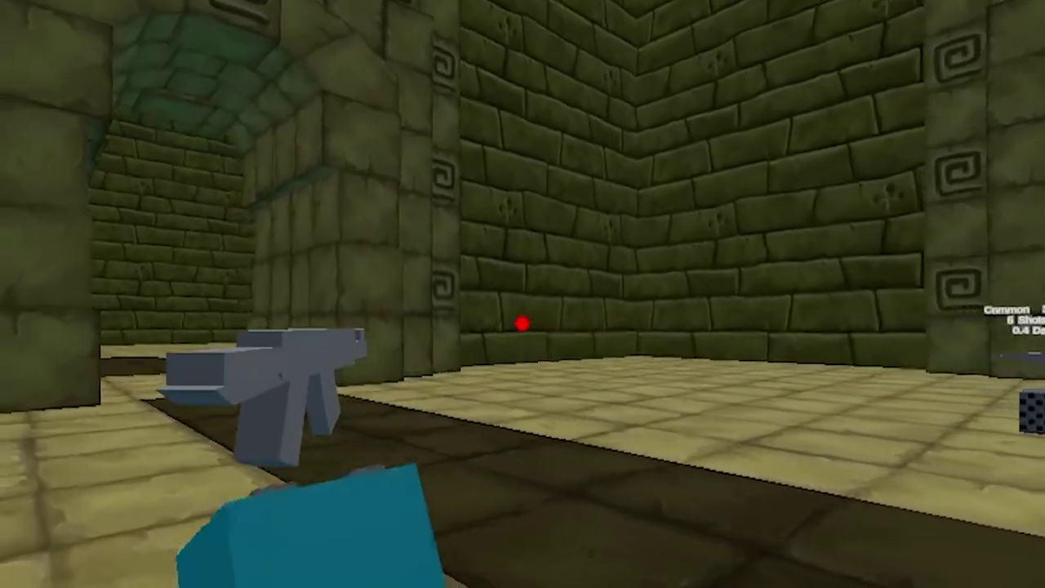
pyautogui.press('w')
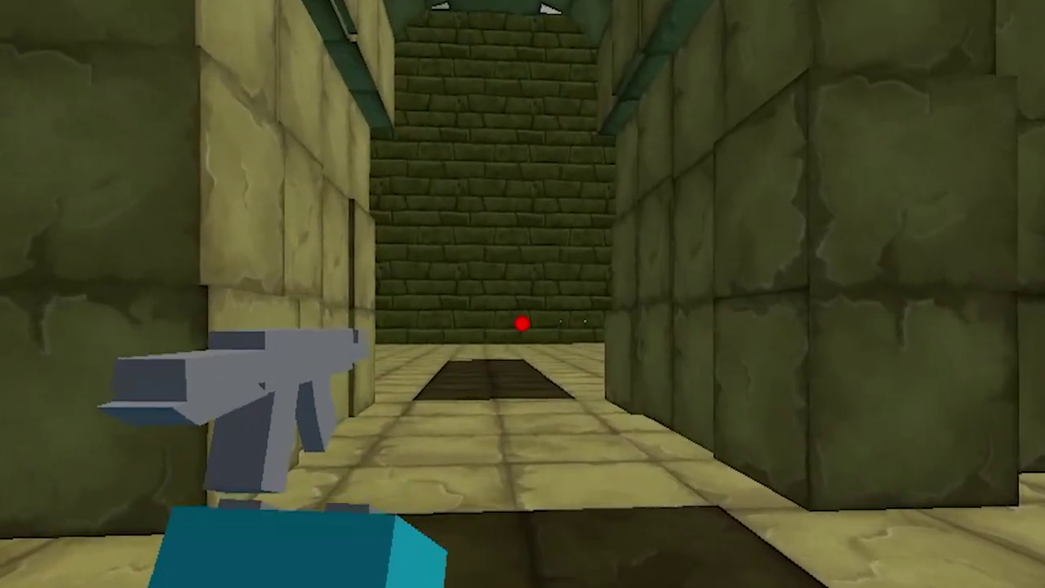
pyautogui.press('w')
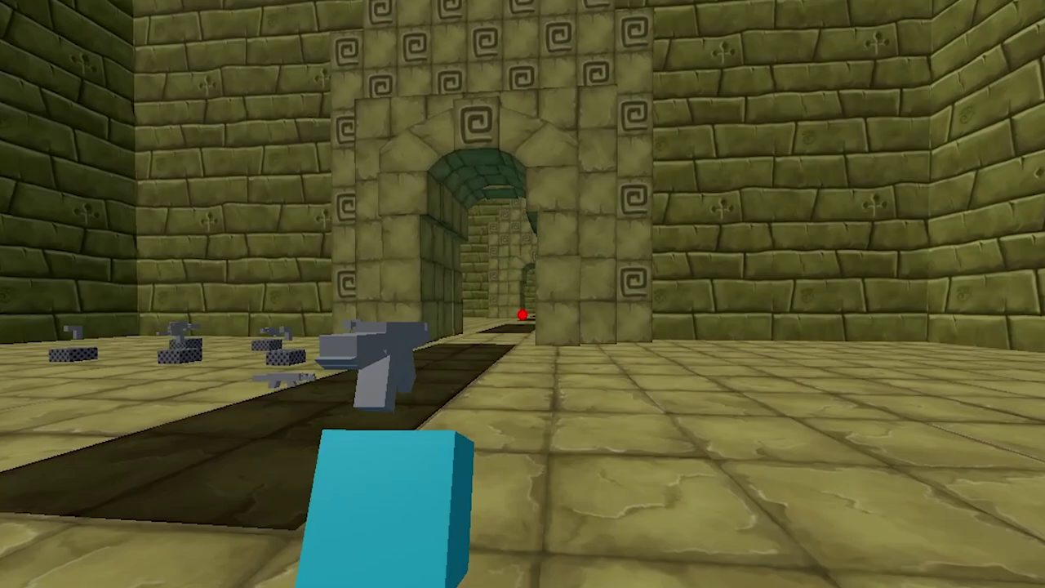
# Step: Walk through the archway into the enemy room and shoot the blue enemies with the rifle
pyautogui.press('w')
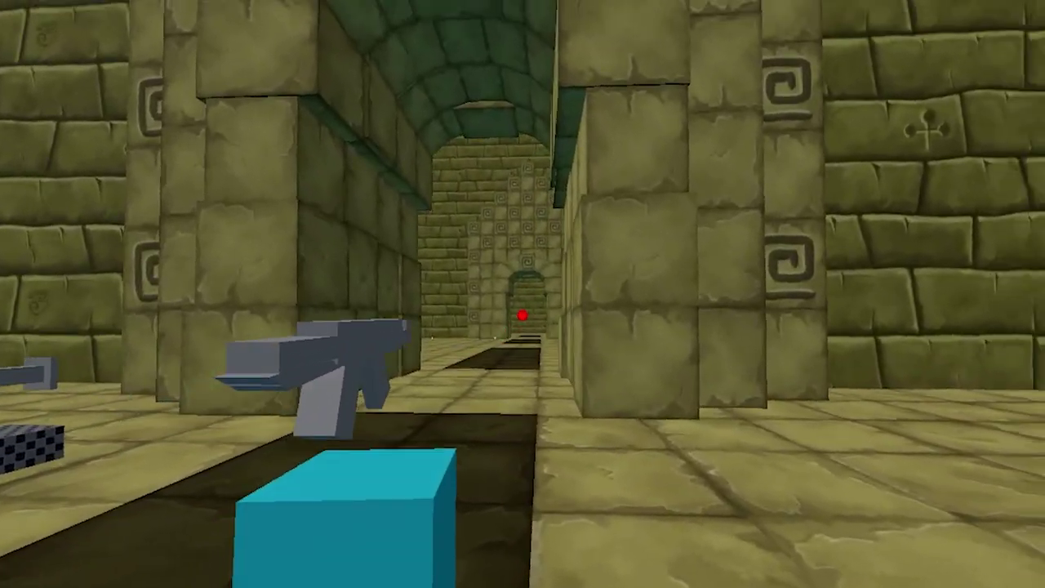
pyautogui.press('w')
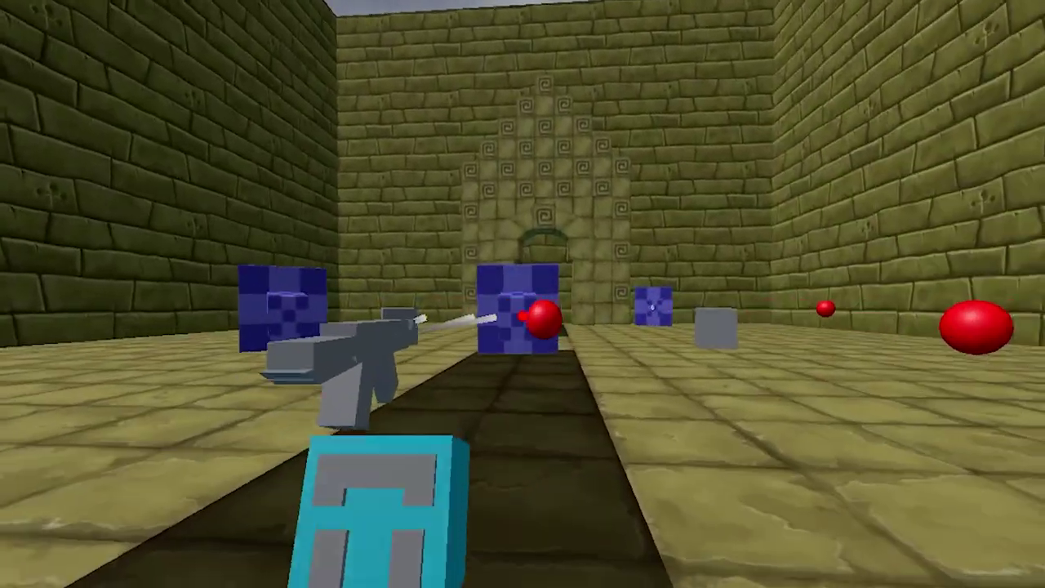
pyautogui.press('s')
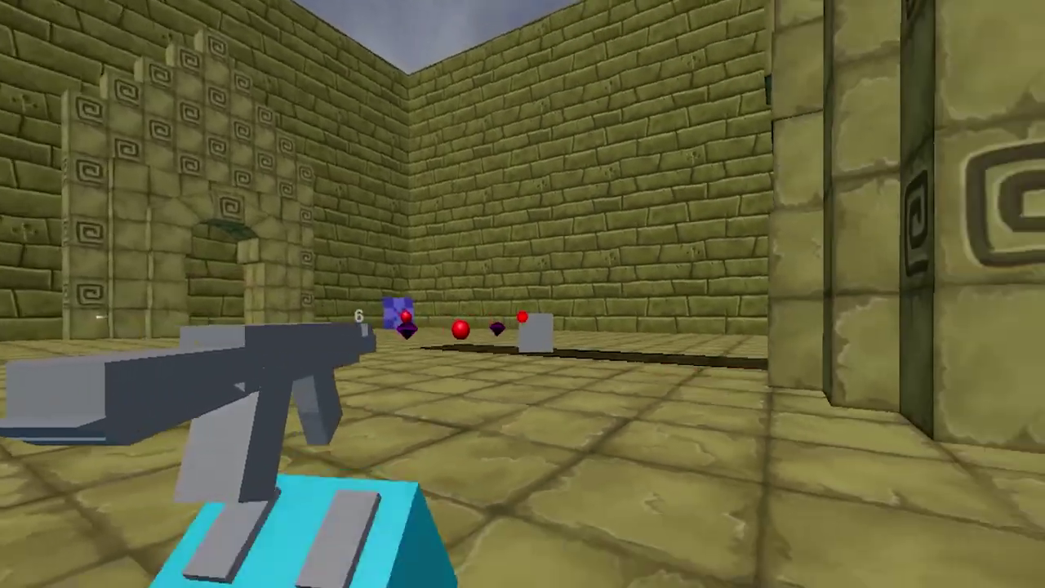
pyautogui.press('w')
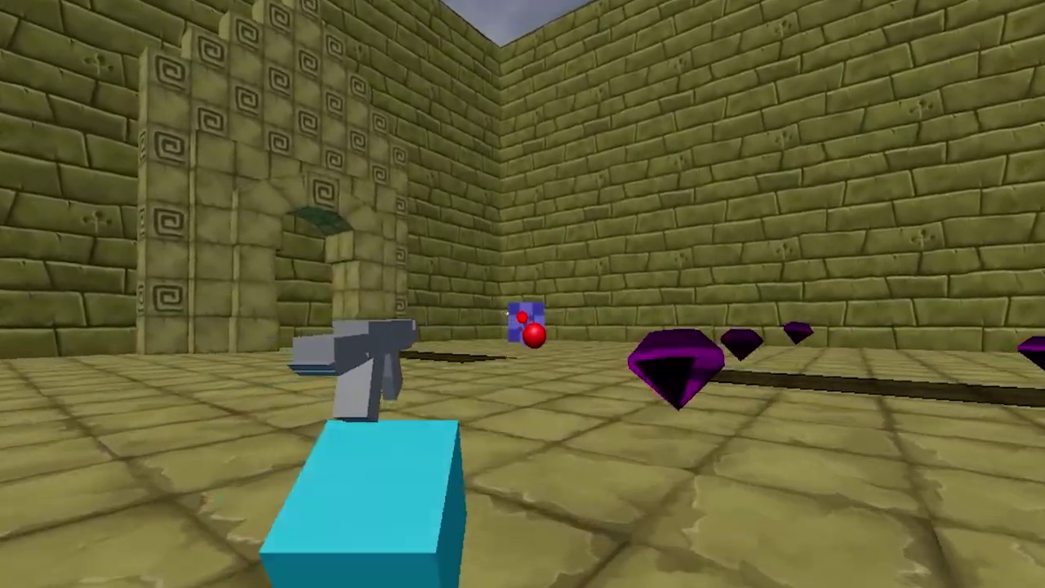
pyautogui.click(522, 317)
pyautogui.press('w')
pyautogui.click(523, 318)
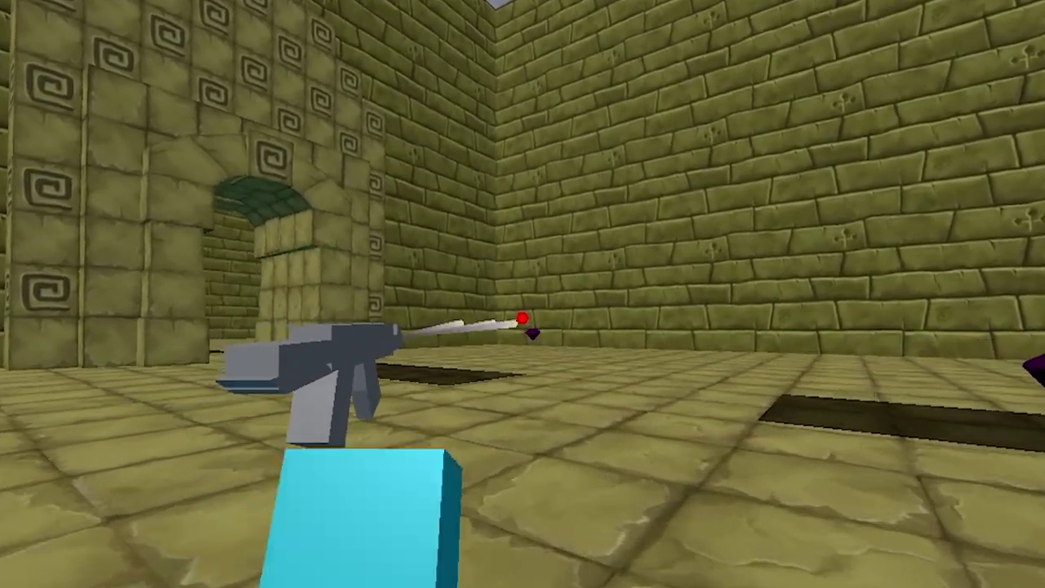
pyautogui.click(522, 318)
pyautogui.press('w')
pyautogui.click(523, 318)
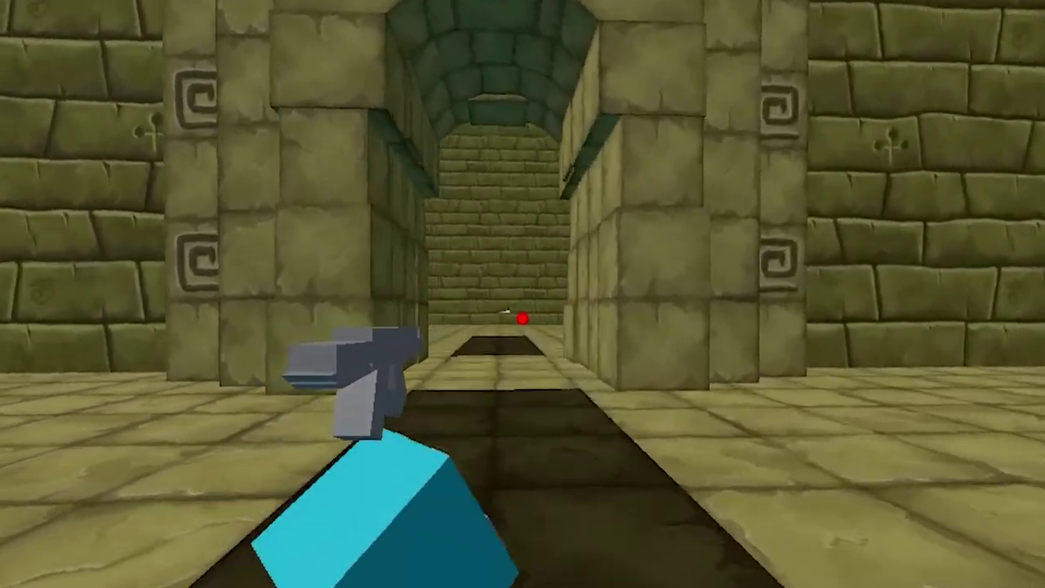
# Step: Advance on the blue enemy in the next room, and end the play test
pyautogui.press('w')
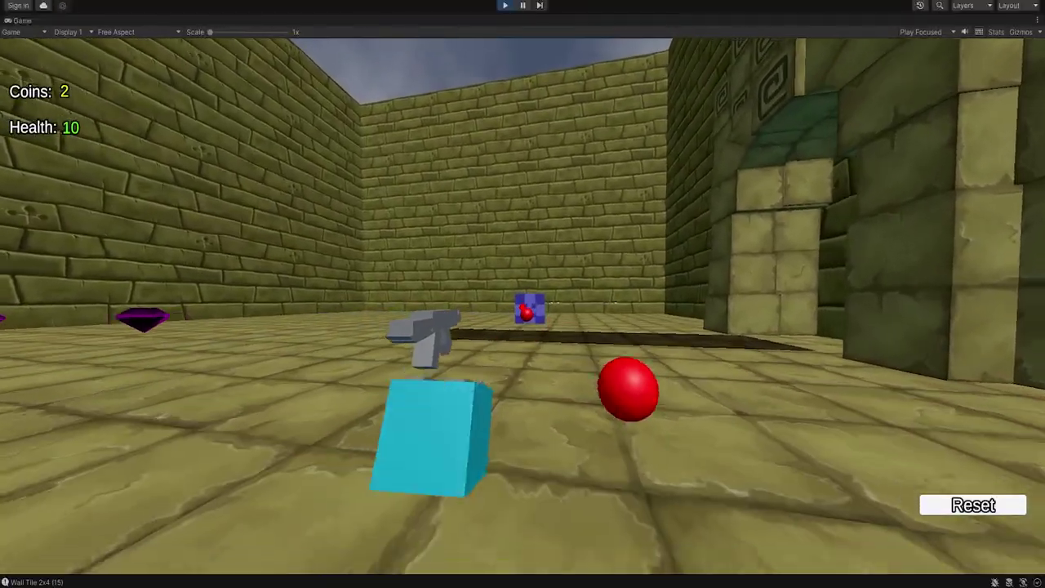
pyautogui.press('w')
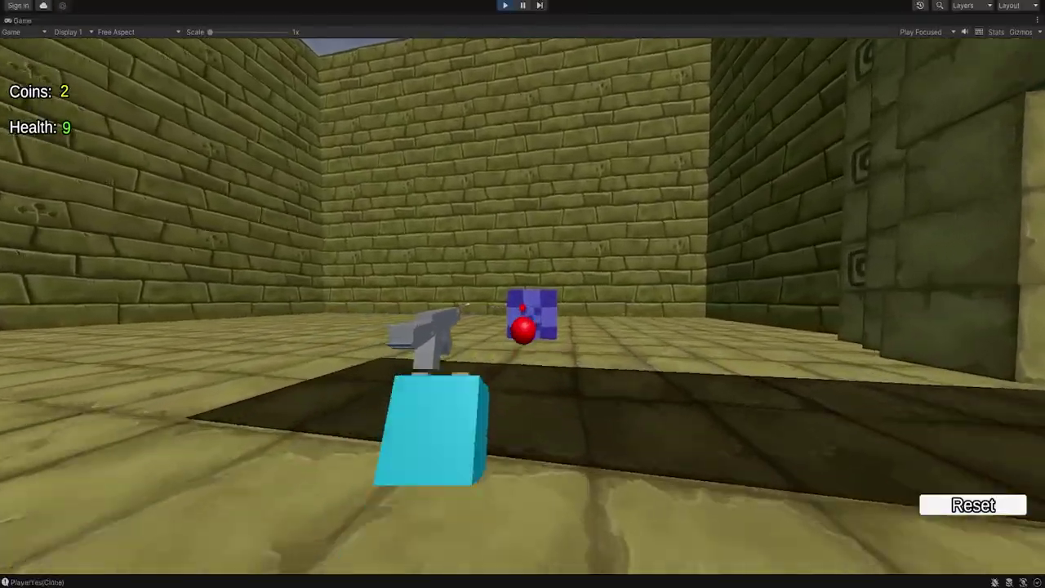
pyautogui.click(505, 6)
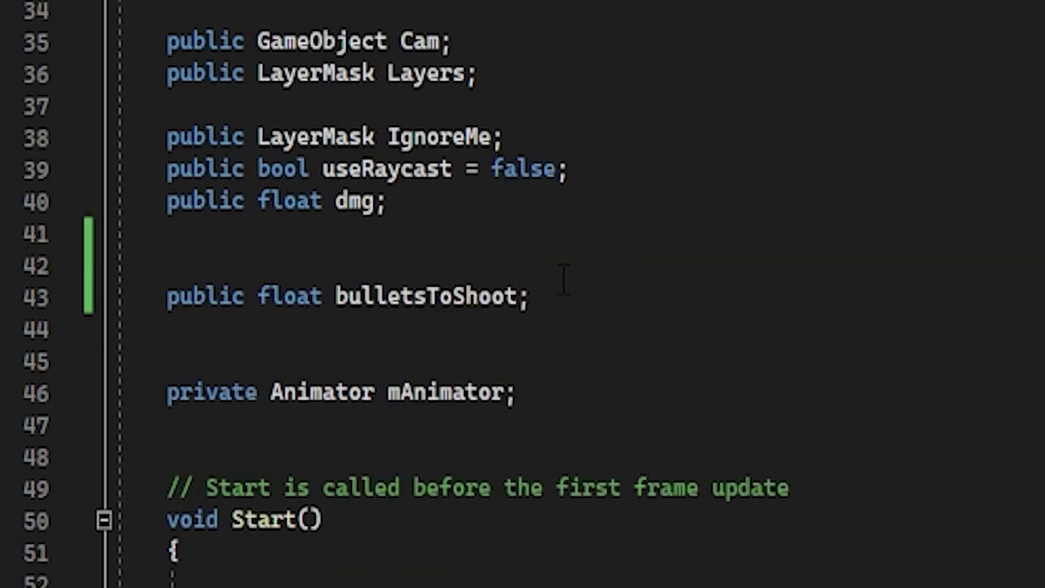
# Step: Switch to the gun script in the code editor and examine the TheTimer < 0 check under the Fire1 input
pyautogui.scroll(-9, 563, 281)
pyautogui.moveTo(103, 159); pyautogui.dragTo(415, 155)
pyautogui.click(393, 173)
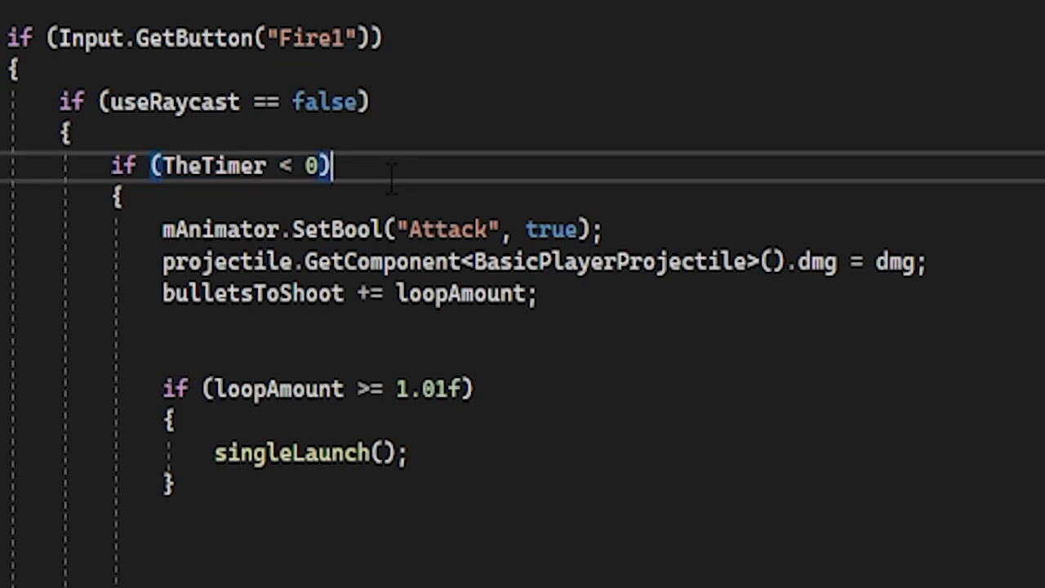
# Step: Examine the lines under the TheTimer check that set the Attack animation, pass dmg to the projectile, and add loopAmount to bulletsToShoot
pyautogui.moveTo(150, 229); pyautogui.dragTo(605, 230)
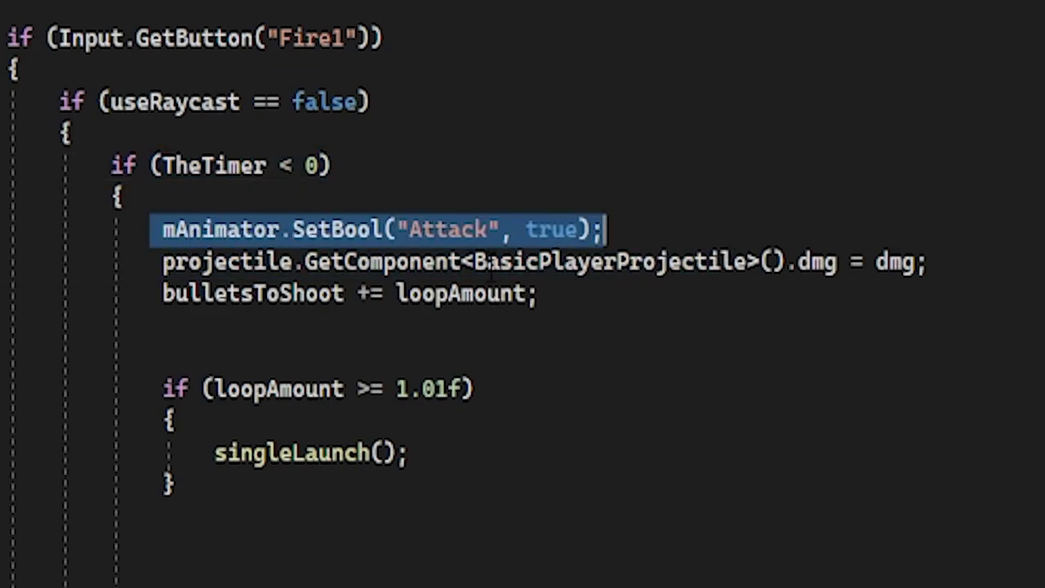
pyautogui.moveTo(150, 261); pyautogui.dragTo(930, 261)
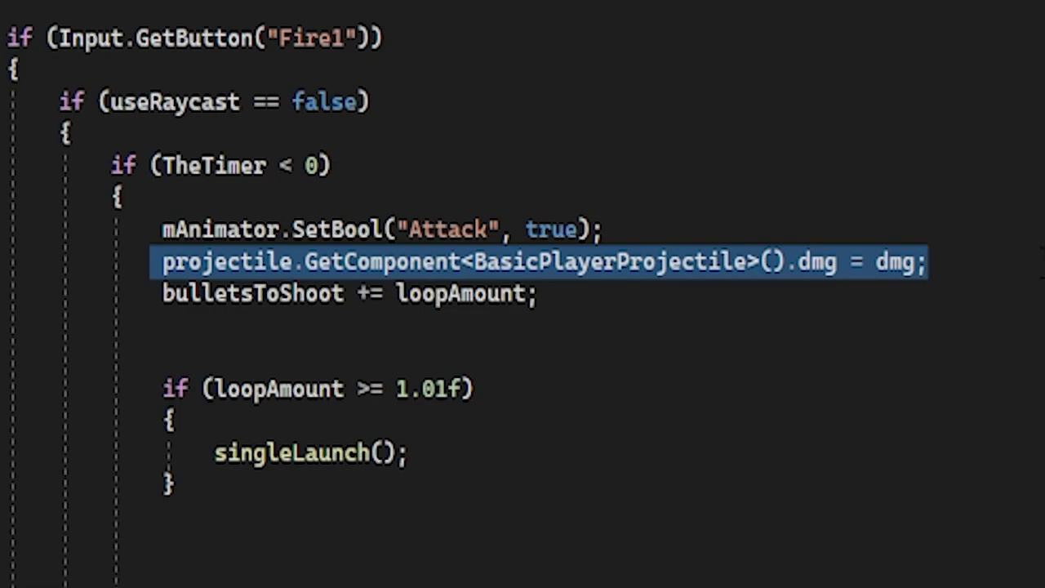
pyautogui.click(980, 270)
pyautogui.moveTo(136, 286); pyautogui.dragTo(668, 307)
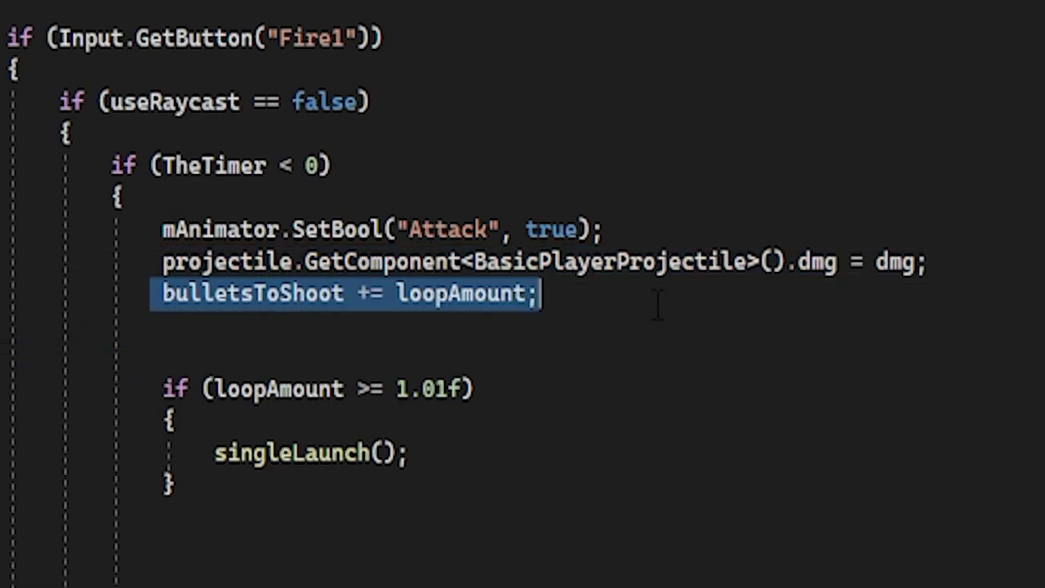
pyautogui.click(642, 309)
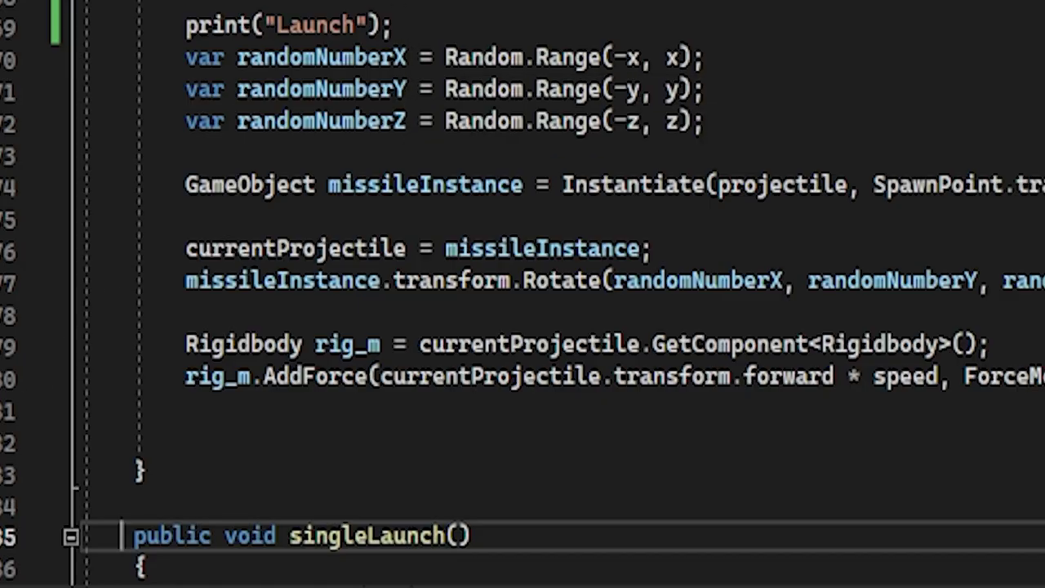
# Step: Examine the singleLaunch() function and its bulletsToShoot -= 1f line
pyautogui.moveTo(472, 537); pyautogui.dragTo(420, 536)
pyautogui.scroll(-1, 420, 523)
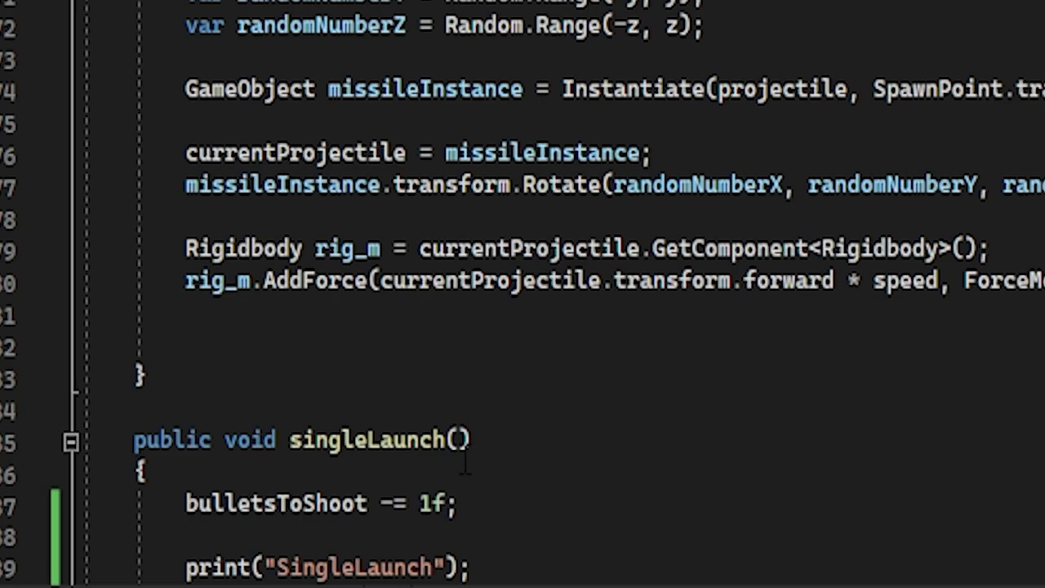
pyautogui.scroll(-1, 466, 459)
pyautogui.moveTo(479, 483); pyautogui.dragTo(169, 484)
pyautogui.click(459, 415)
pyautogui.scroll(1, 536, 135)
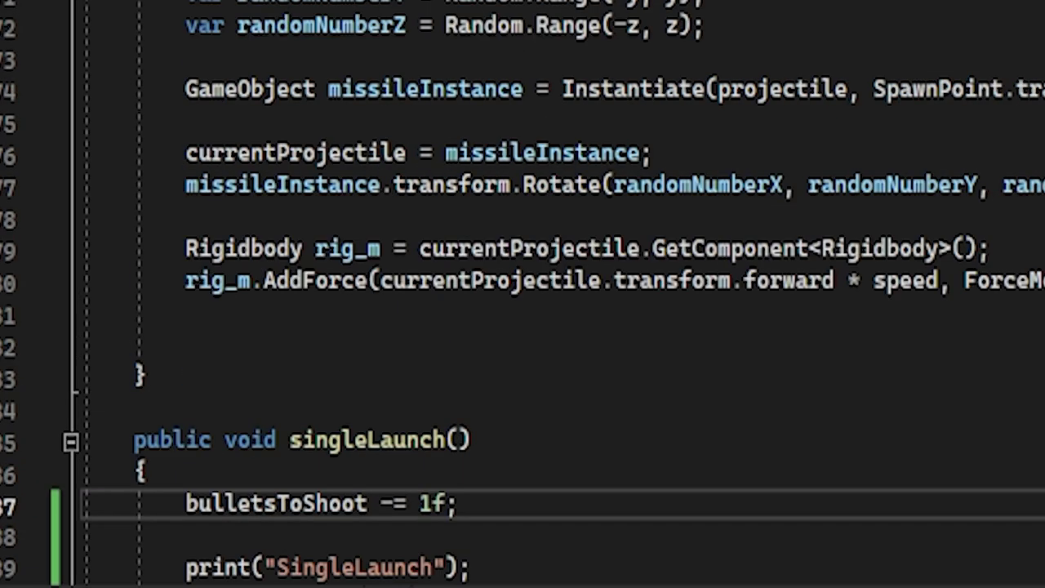
pyautogui.scroll(-2, 522, 326)
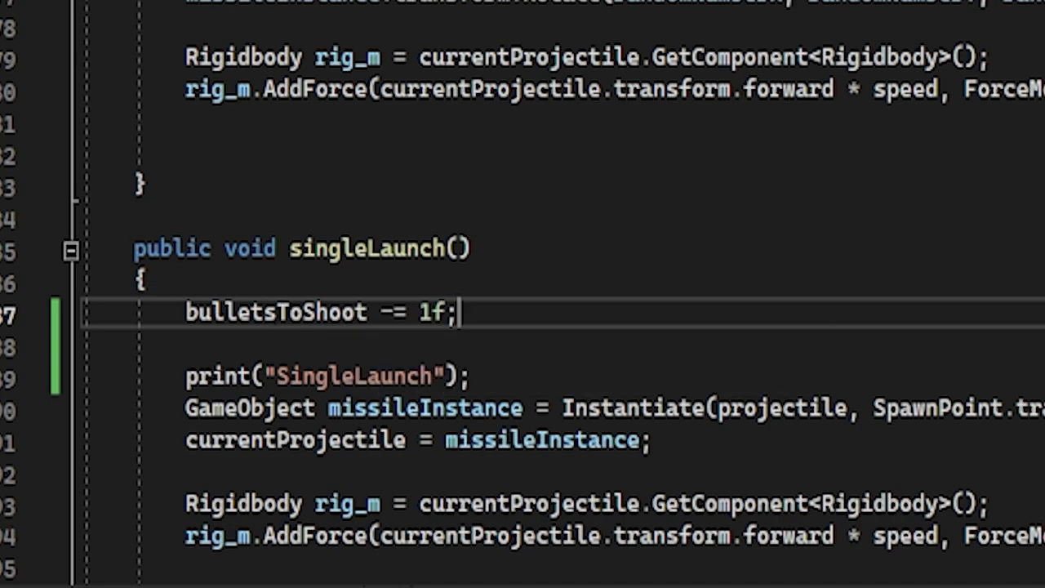
pyautogui.hotkey('alt', 'Tab')
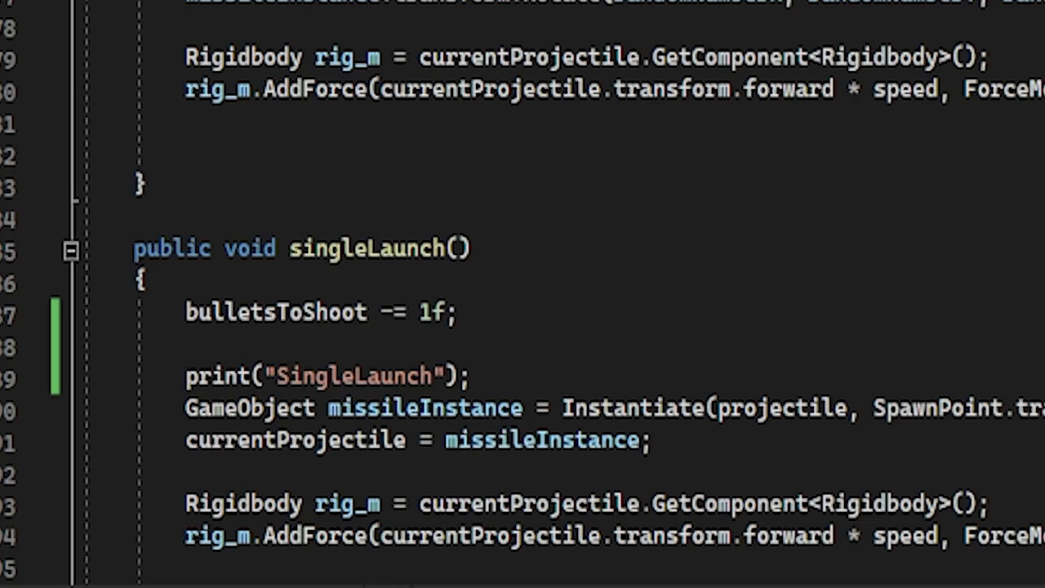
# Step: Compare the bulletsToShoot >= 1f launch loop with the launch functions and the useRaycast firing branch
pyautogui.scroll(3, 522, 294)
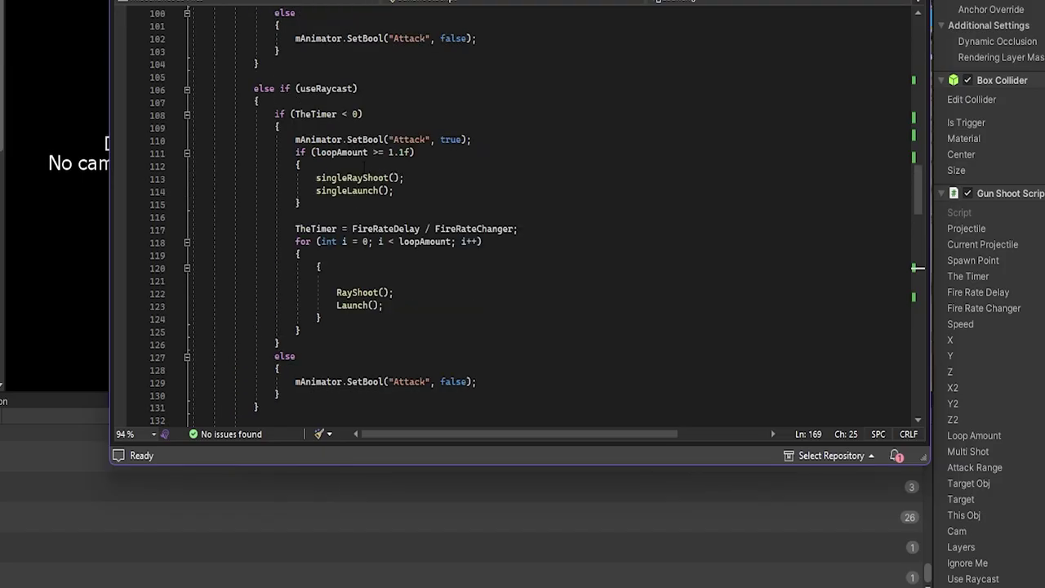
pyautogui.scroll(7, 401, 199)
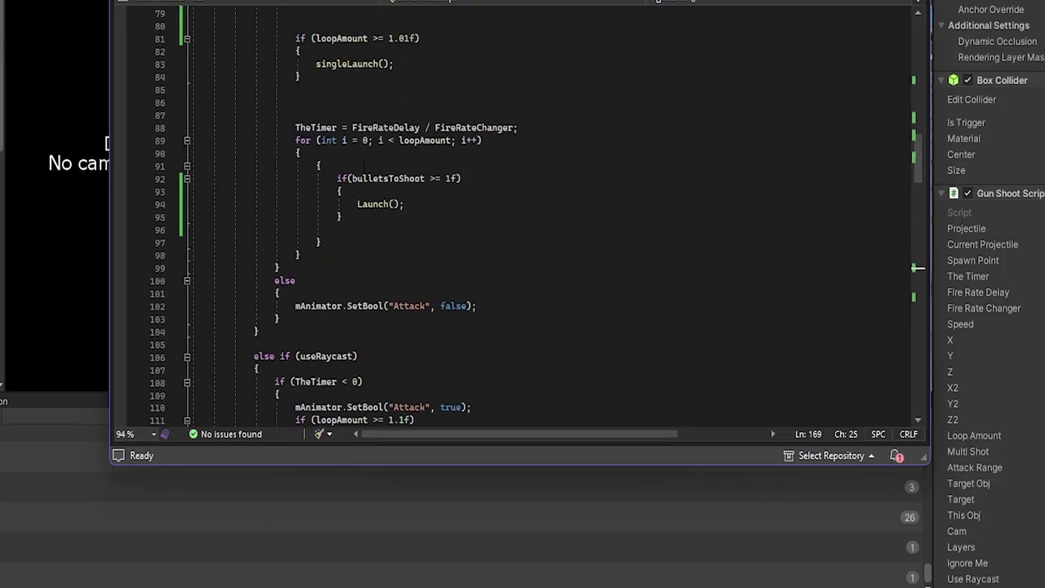
pyautogui.scroll(-5, 402, 199)
pyautogui.scroll(-20, 402, 197)
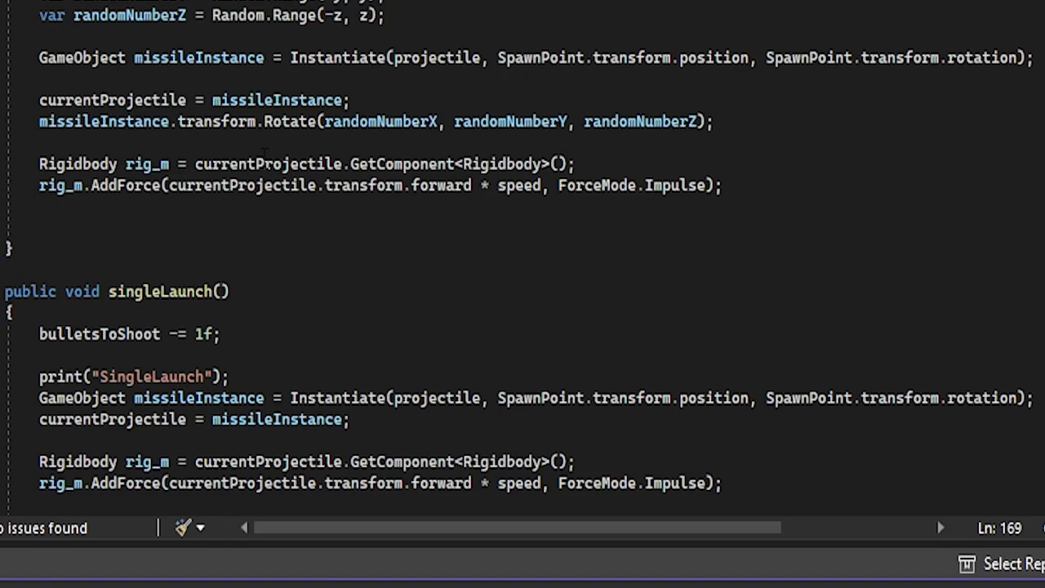
pyautogui.press('Down')
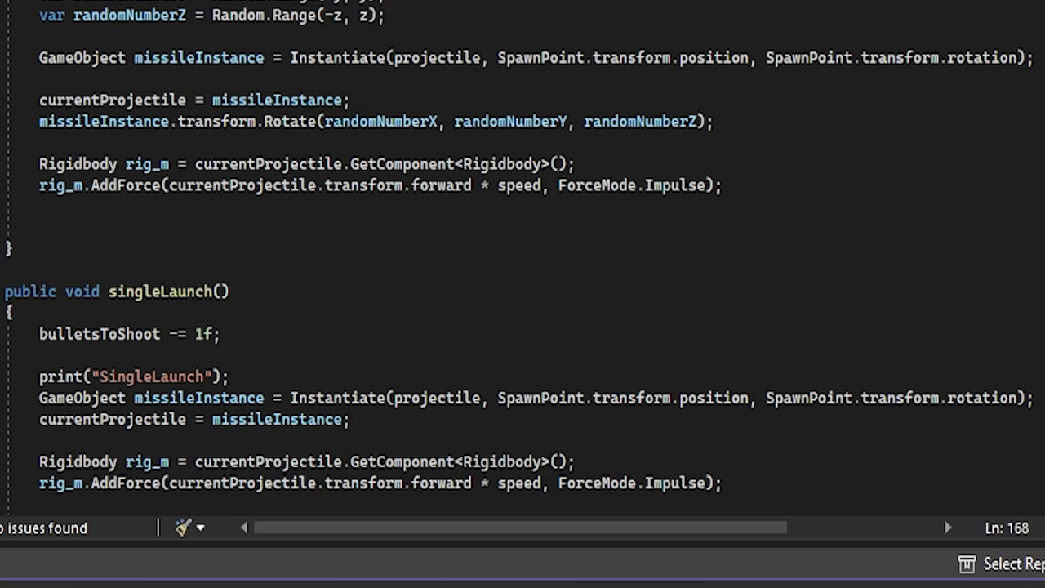
pyautogui.scroll(20, 384, 305)
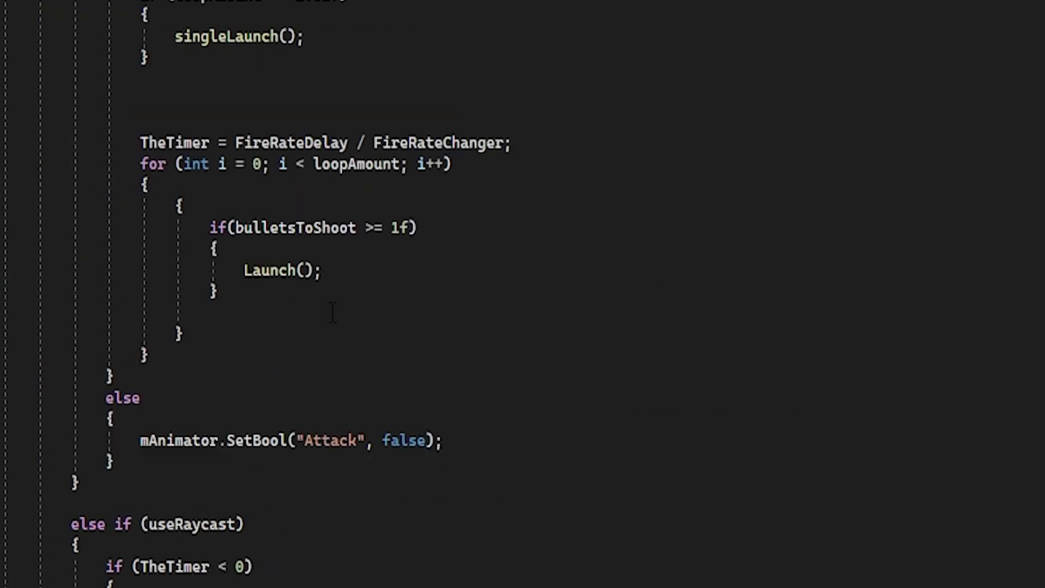
pyautogui.scroll(2, 395, 317)
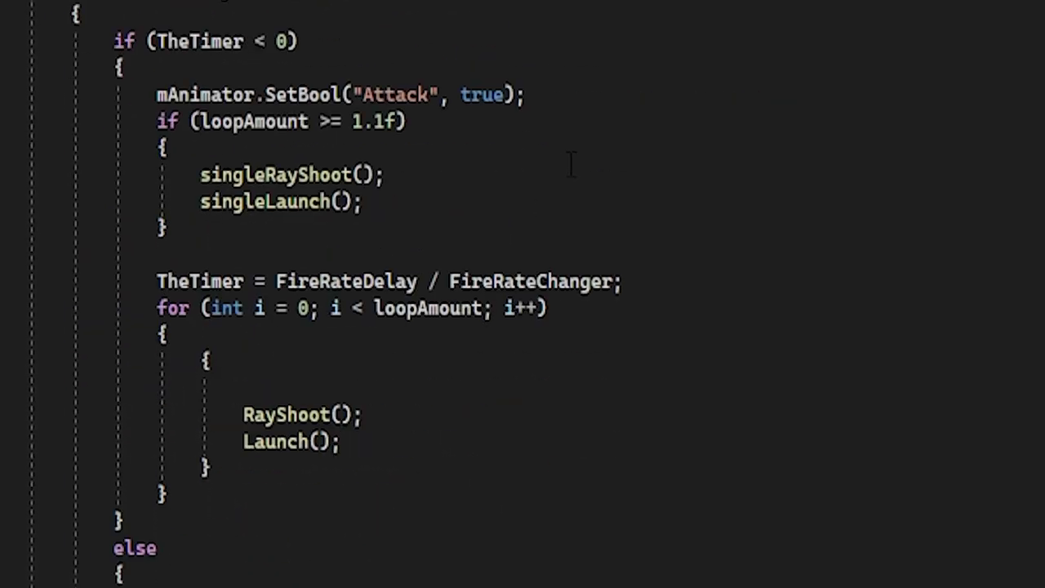
pyautogui.scroll(-15, 509, 101)
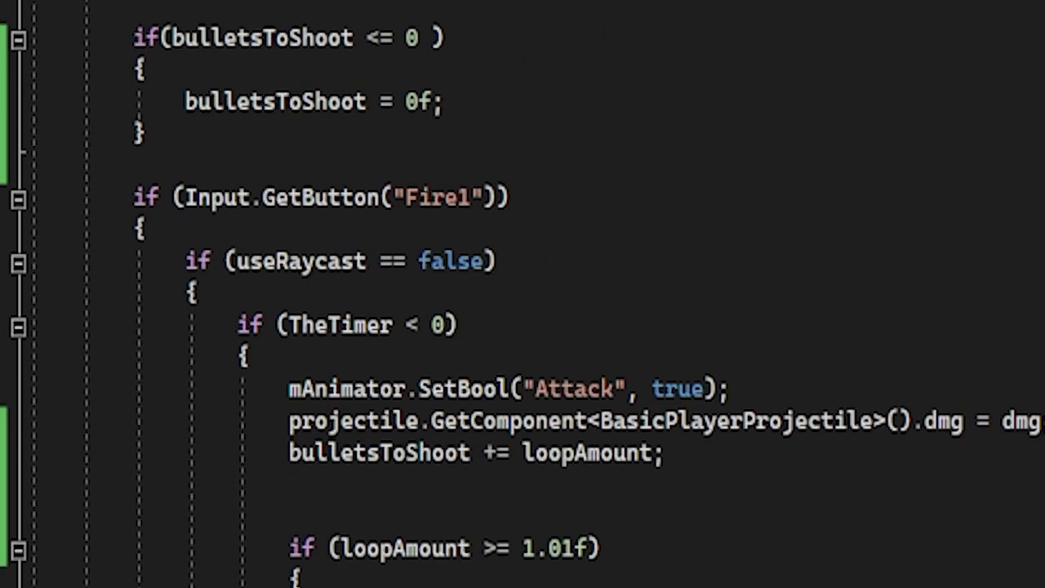
# Step: Examine the bulletsToShoot declaration and the bulletsToShoot <= 0 check that resets it to 0f
pyautogui.scroll(10, 823, 158)
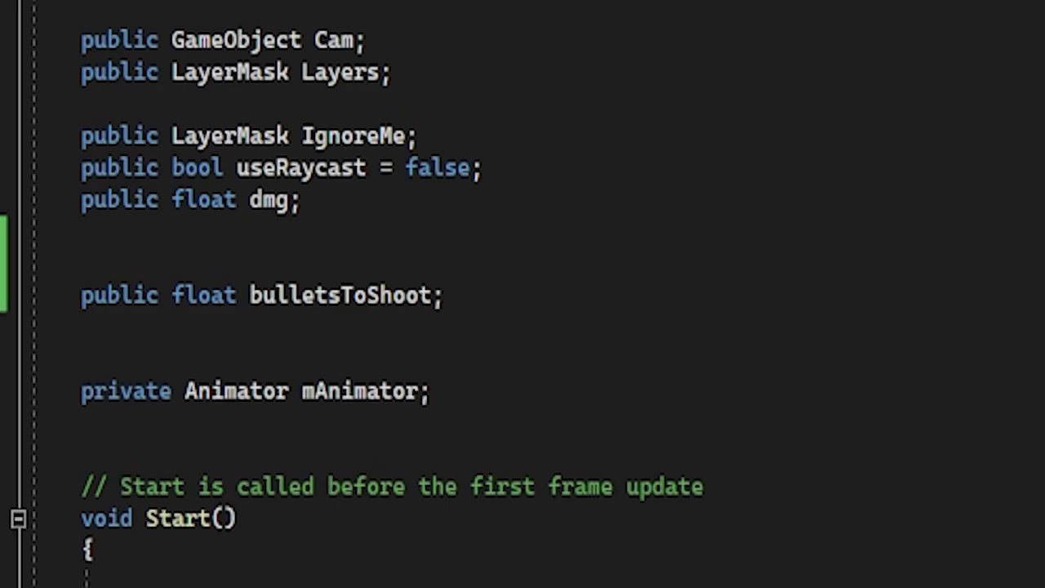
pyautogui.scroll(-8, 823, 158)
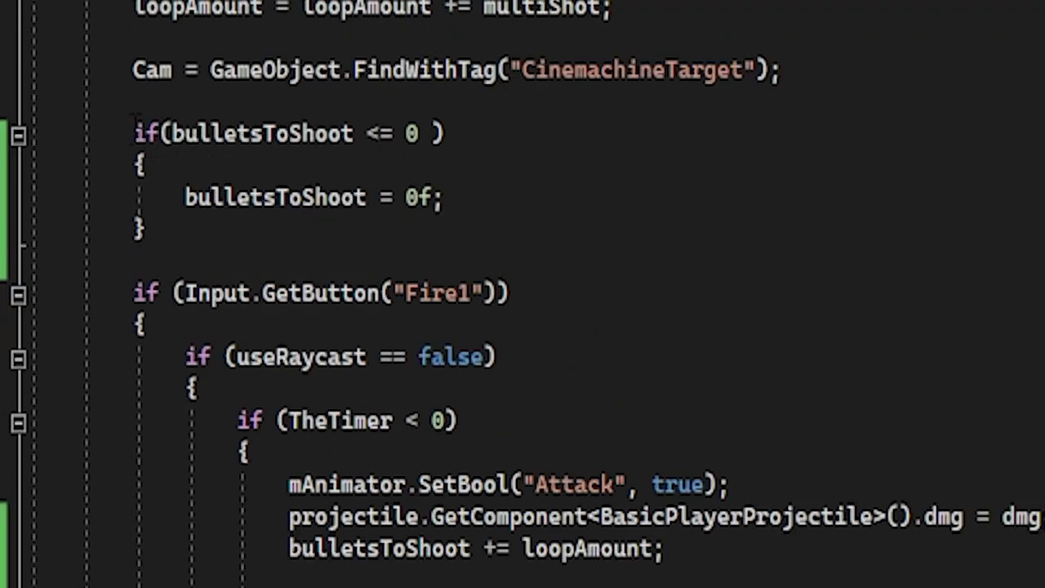
pyautogui.moveTo(135, 124); pyautogui.dragTo(545, 114)
pyautogui.moveTo(155, 196); pyautogui.dragTo(571, 196)
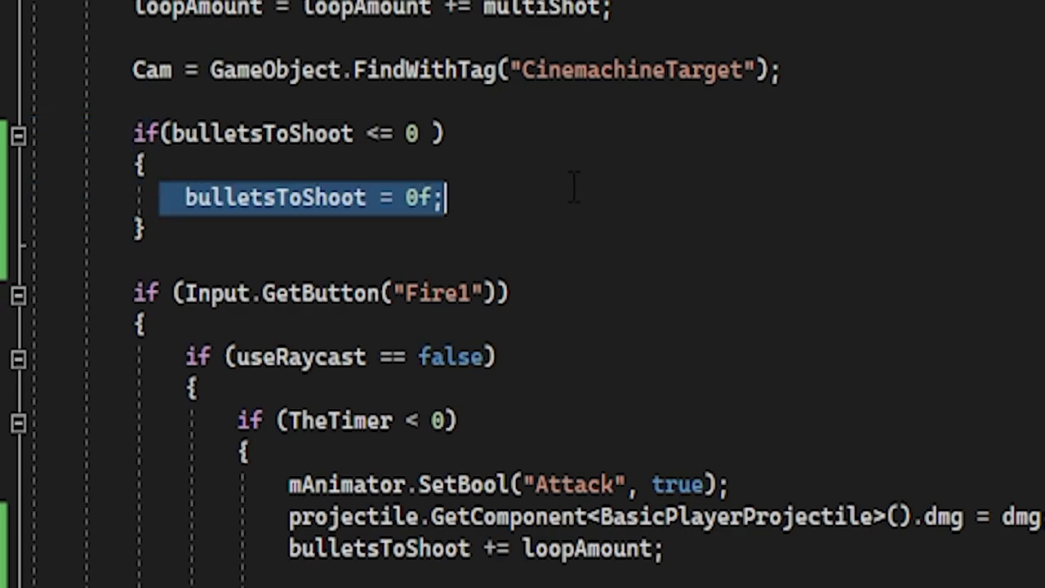
pyautogui.click(572, 192)
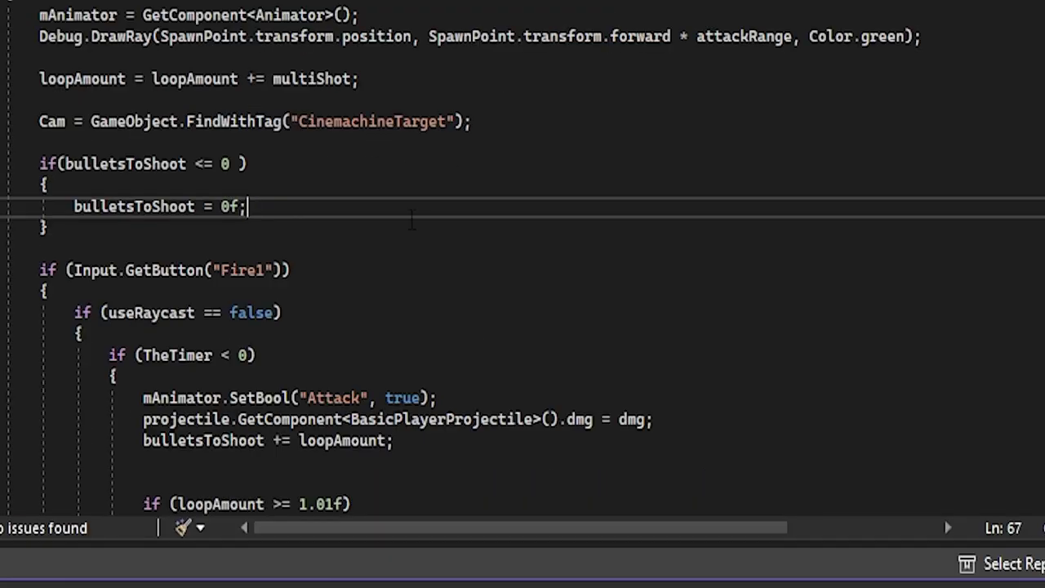
pyautogui.scroll(-4, 708, 69)
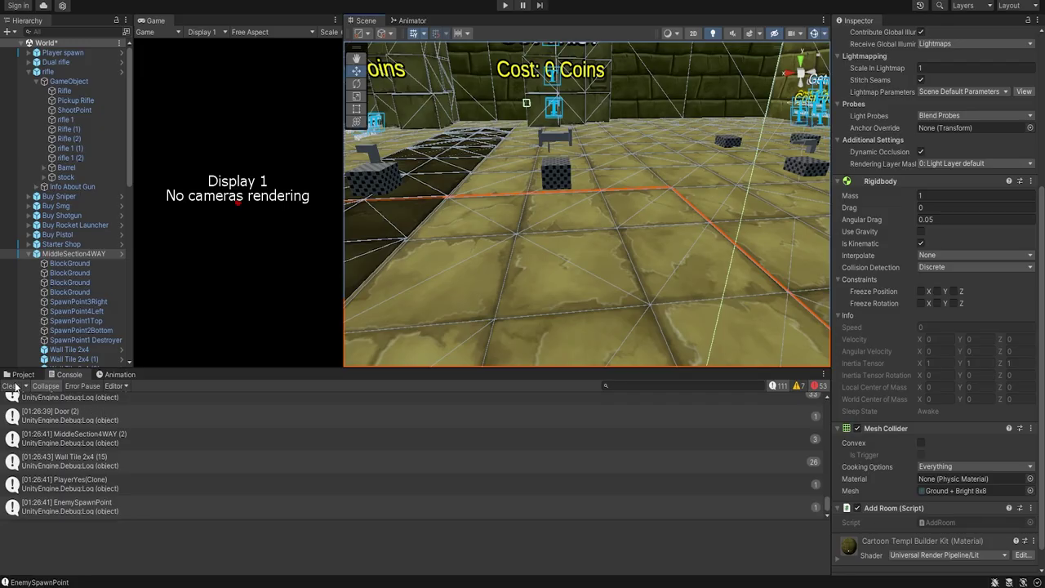
# Step: Place the subsonic machine gun prefab from the project's Weapons folder on the starter room floor in the Unity scene
pyautogui.click(20, 376)
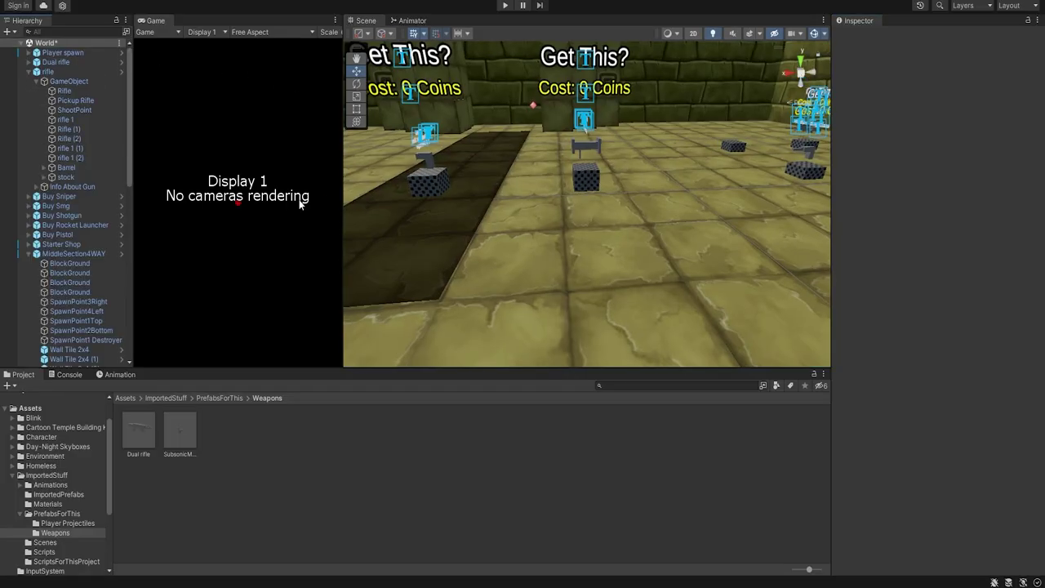
pyautogui.moveTo(378, 220); pyautogui.dragTo(646, 276, button='right')
pyautogui.moveTo(513, 241); pyautogui.dragTo(496, 280, button='right')
pyautogui.moveTo(176, 428); pyautogui.dragTo(675, 254)
pyautogui.moveTo(692, 249); pyautogui.dragTo(776, 254, button='right')
# Step: Start play mode with the Game view enlarged, and walk up to the subsonic machine gun and pick it up
pyautogui.click(505, 6)
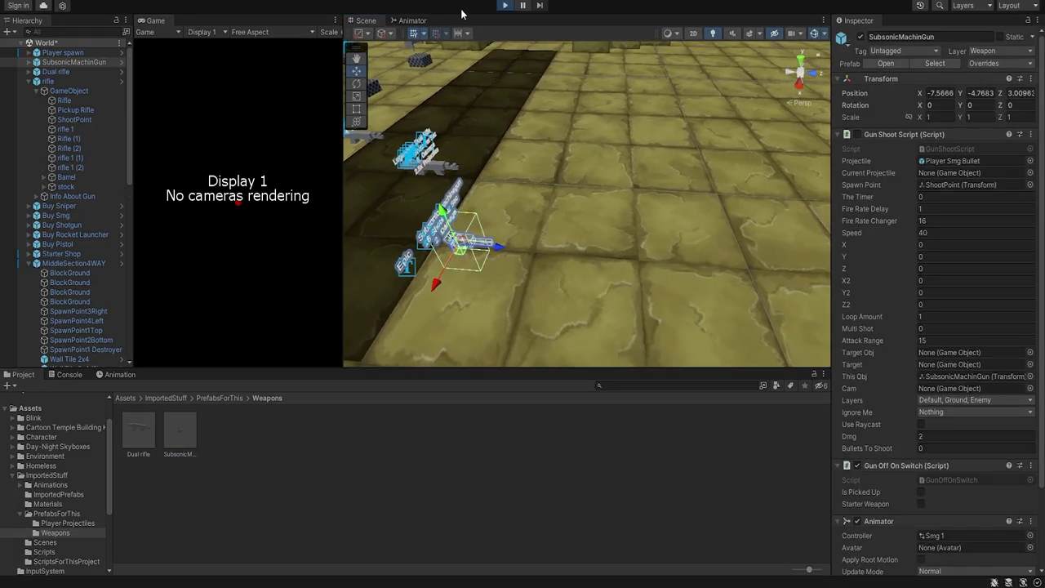
pyautogui.doubleClick(166, 21)
pyautogui.click(138, 63)
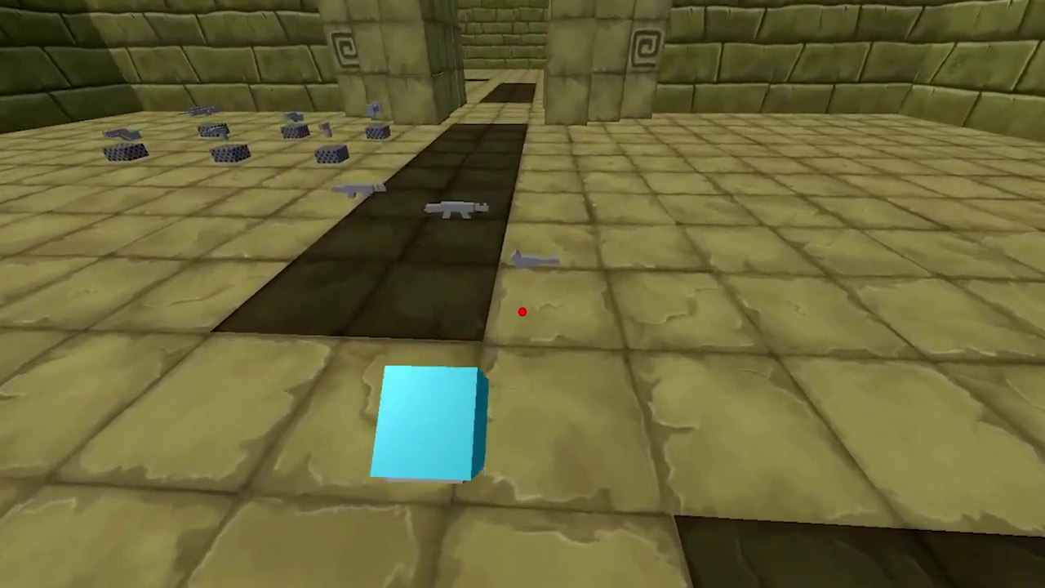
pyautogui.press('w')
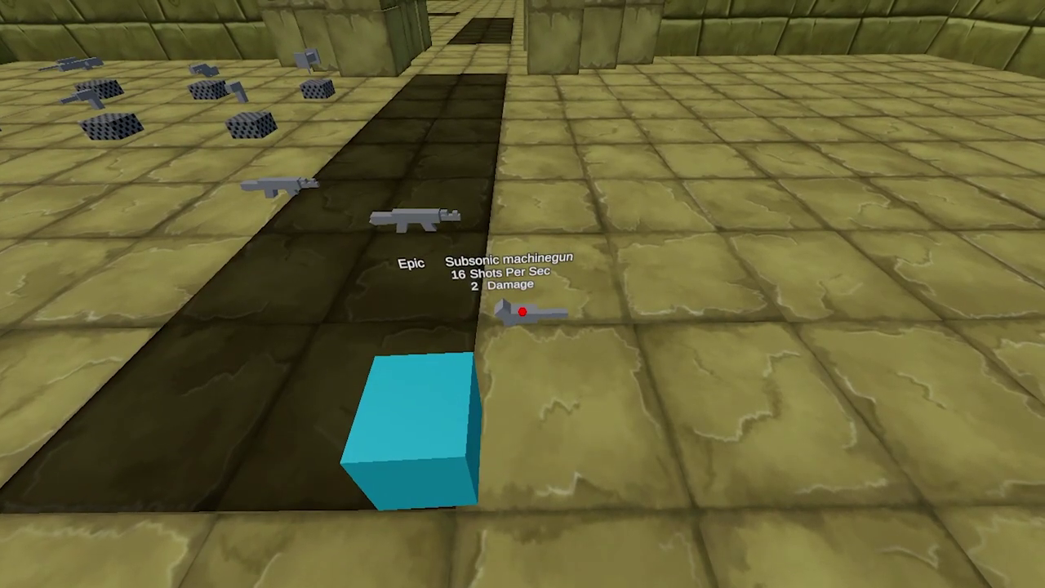
pyautogui.press('e')
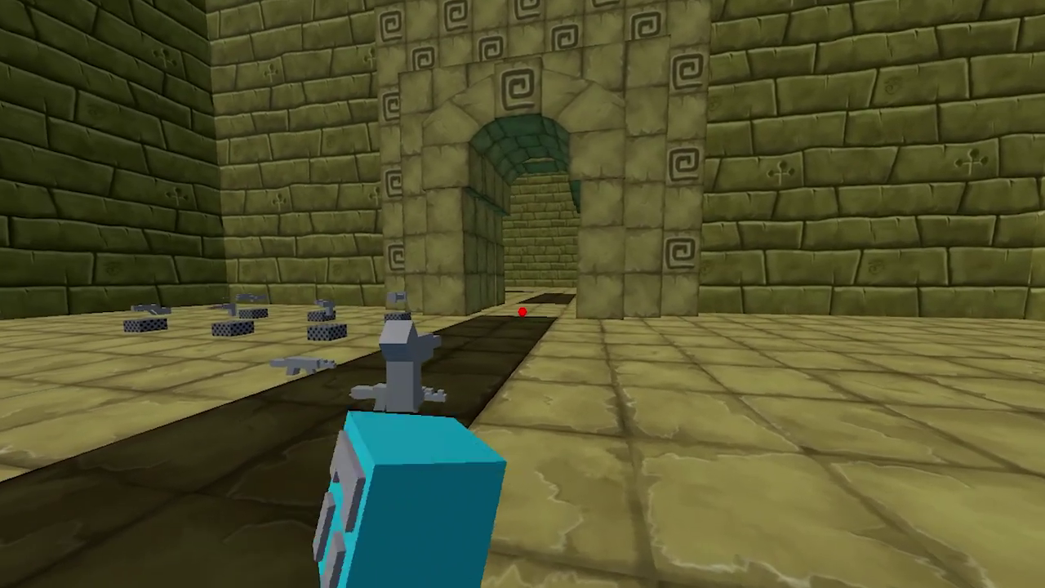
# Step: Test-fire the subsonic machine gun toward the archway while moving around the starter room
pyautogui.click(522, 311)
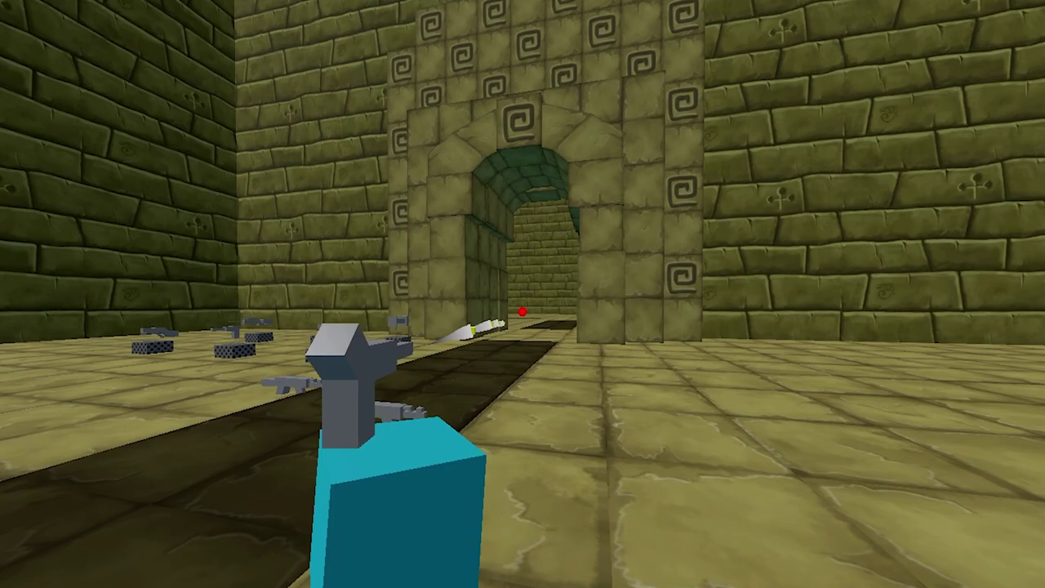
pyautogui.press('s')
pyautogui.press('d')
pyautogui.press('a')
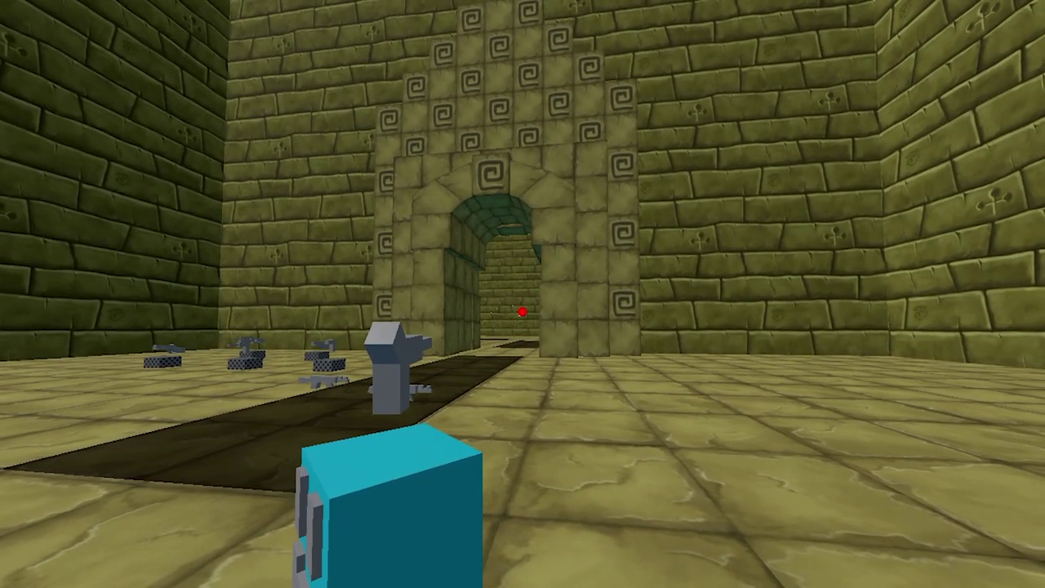
pyautogui.click(523, 312)
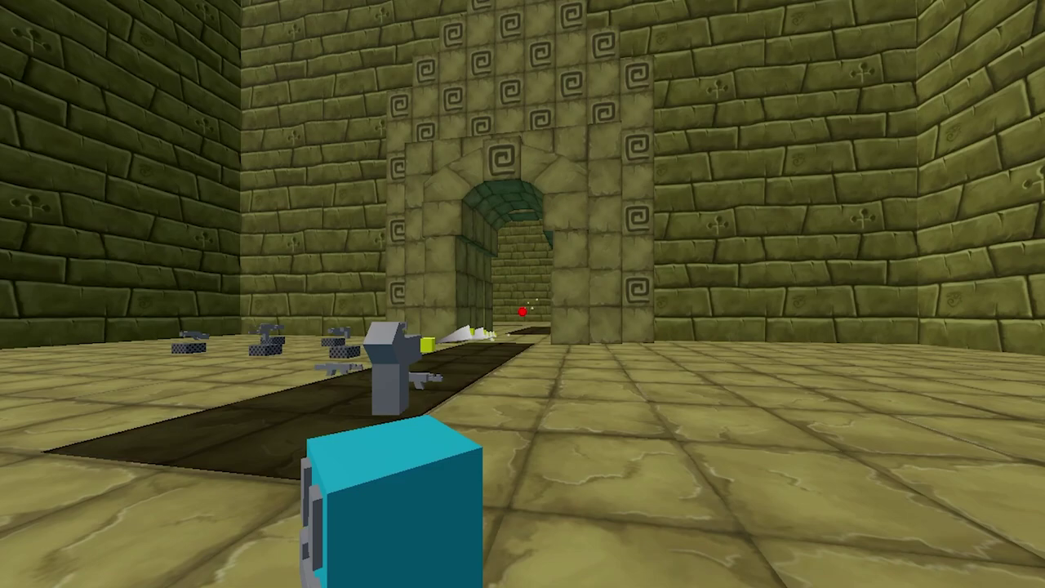
pyautogui.click(523, 311)
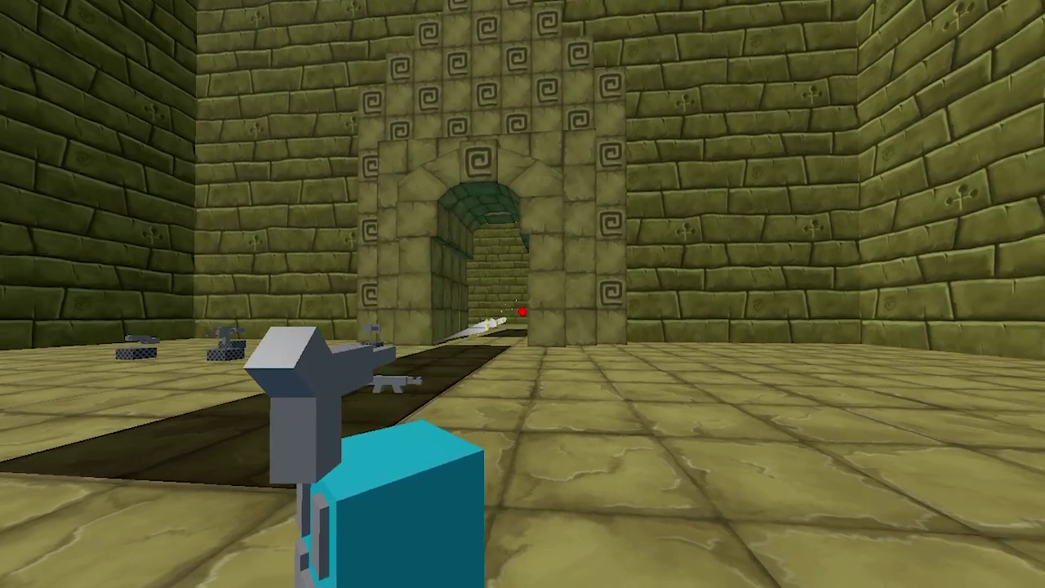
# Step: Walk to the nearest rifle on the floor, swap to it, and move across the room with it
pyautogui.press('a')
pyautogui.press('w')
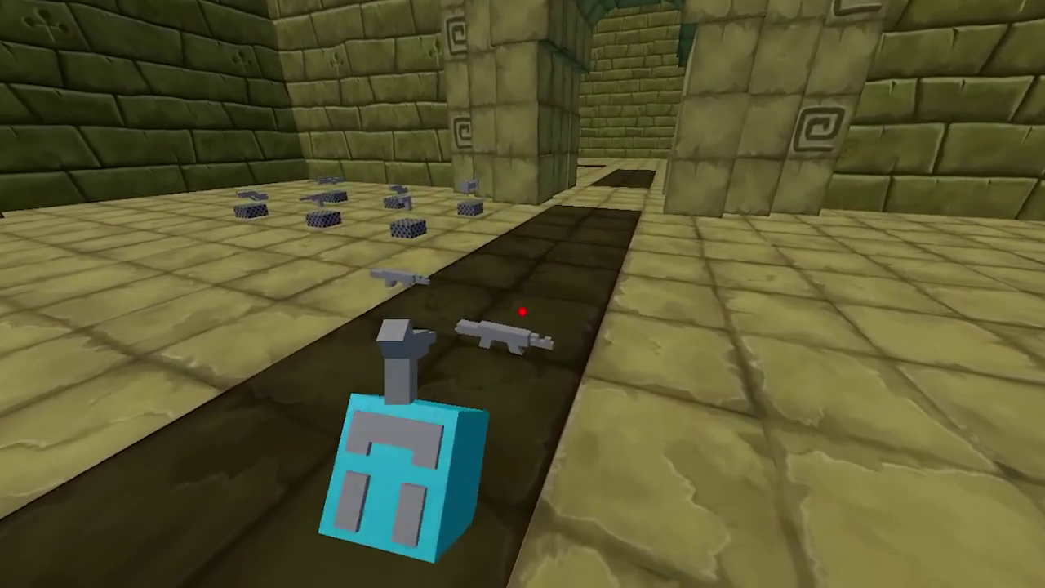
pyautogui.moveTo(523, 311)
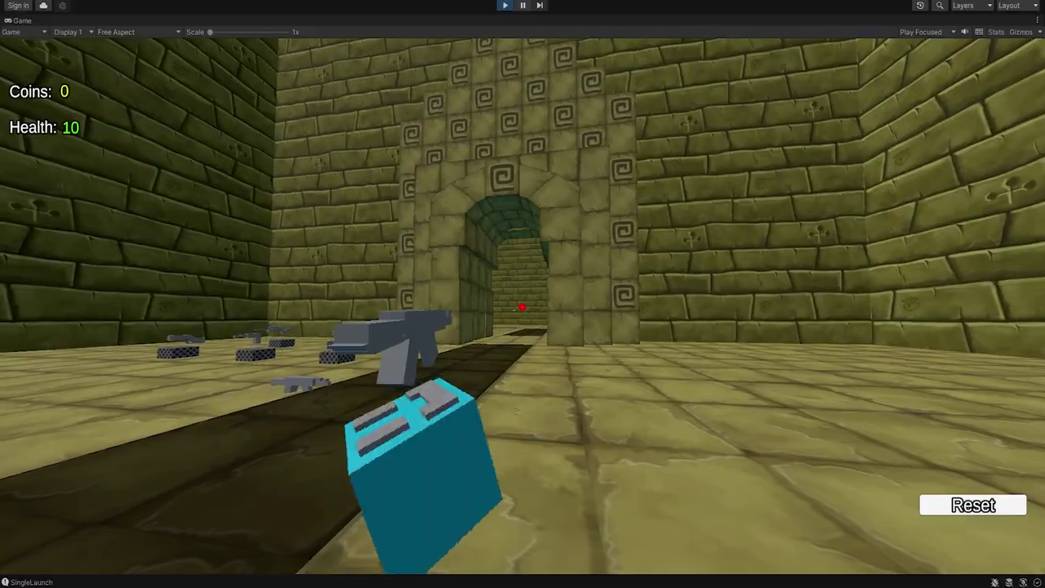
pyautogui.press('w')
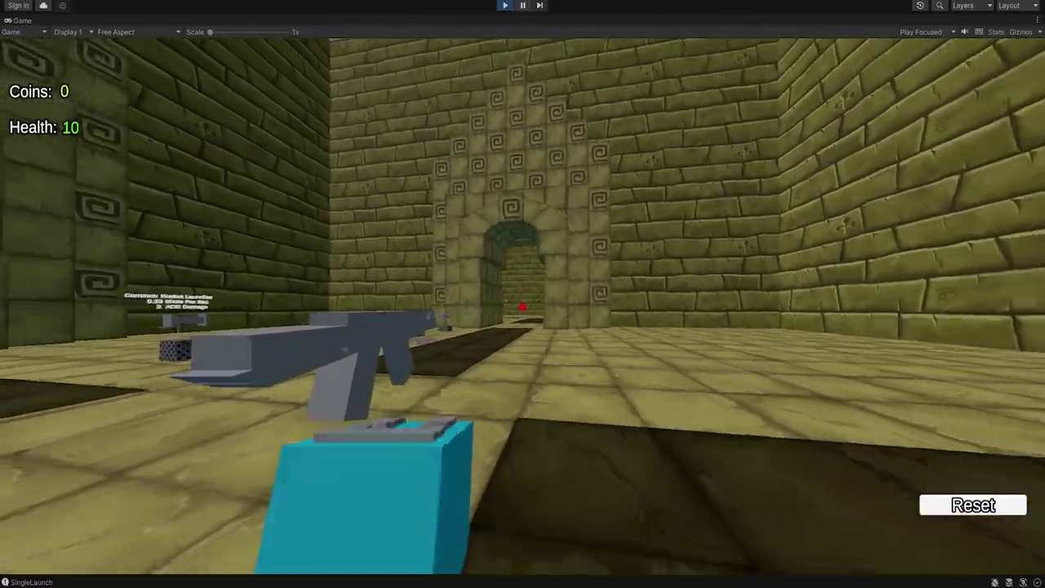
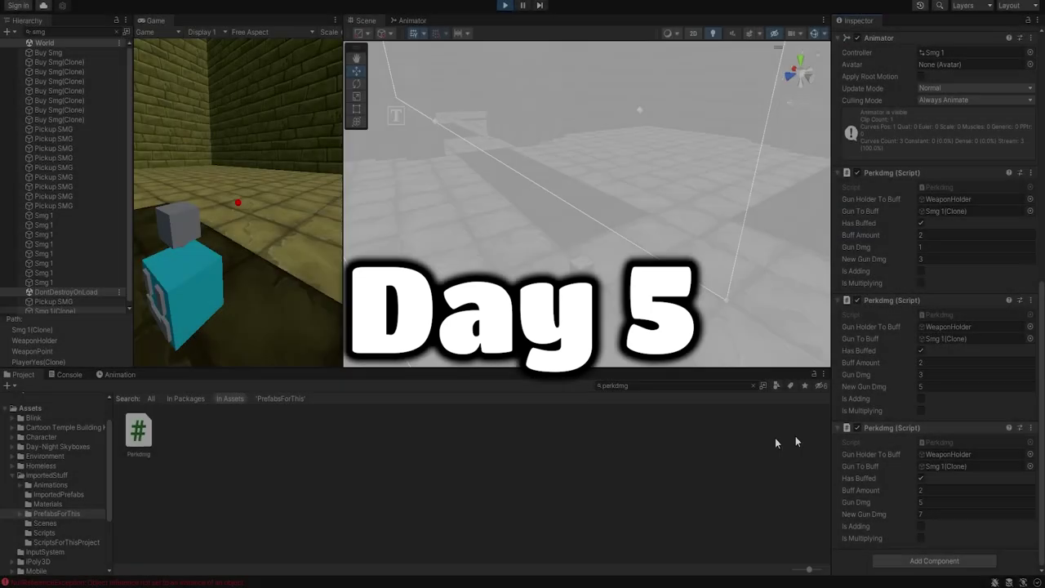
# Step: Add two more Perkdmg script components to the selected object while the game is running
pyautogui.moveTo(775, 438); pyautogui.dragTo(856, 560)
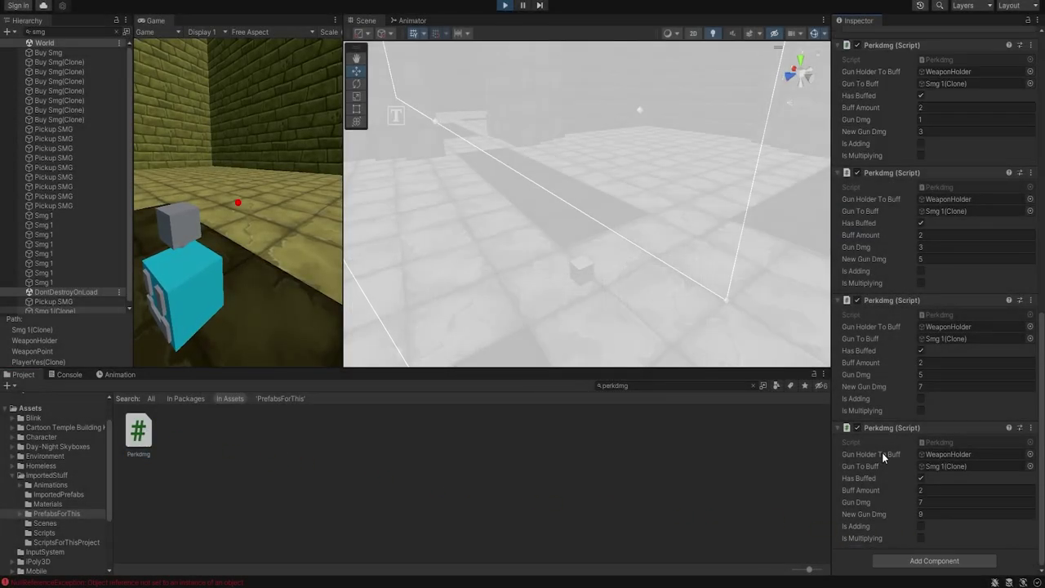
pyautogui.moveTo(138, 441); pyautogui.dragTo(867, 569)
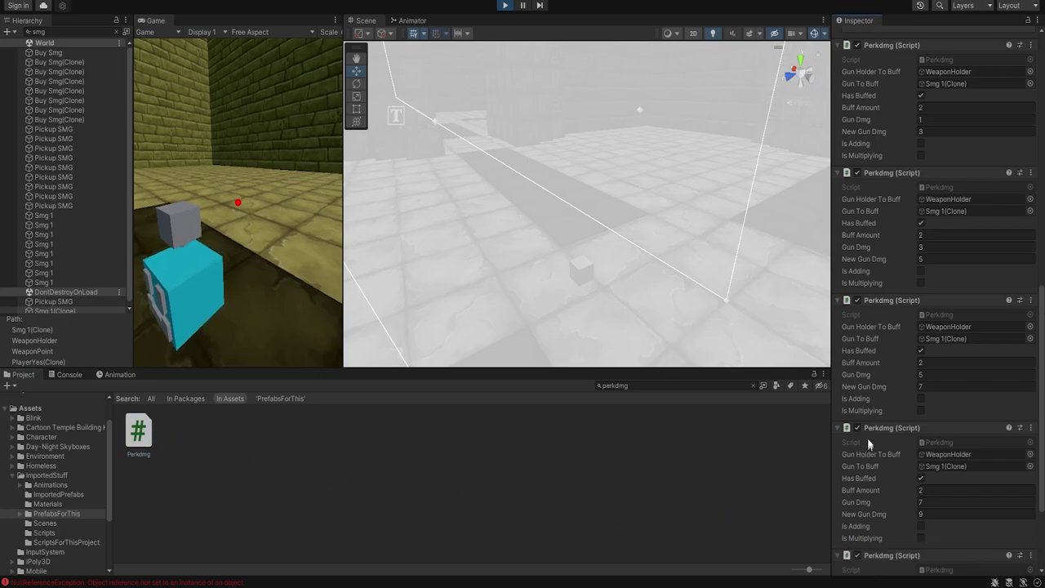
# Step: Add another Perkdmg script to the running Smg 1(Clone), check the stacked copies, stop play mode, and review the Perkdmg script's variables
pyautogui.moveTo(137, 433); pyautogui.dragTo(865, 564)
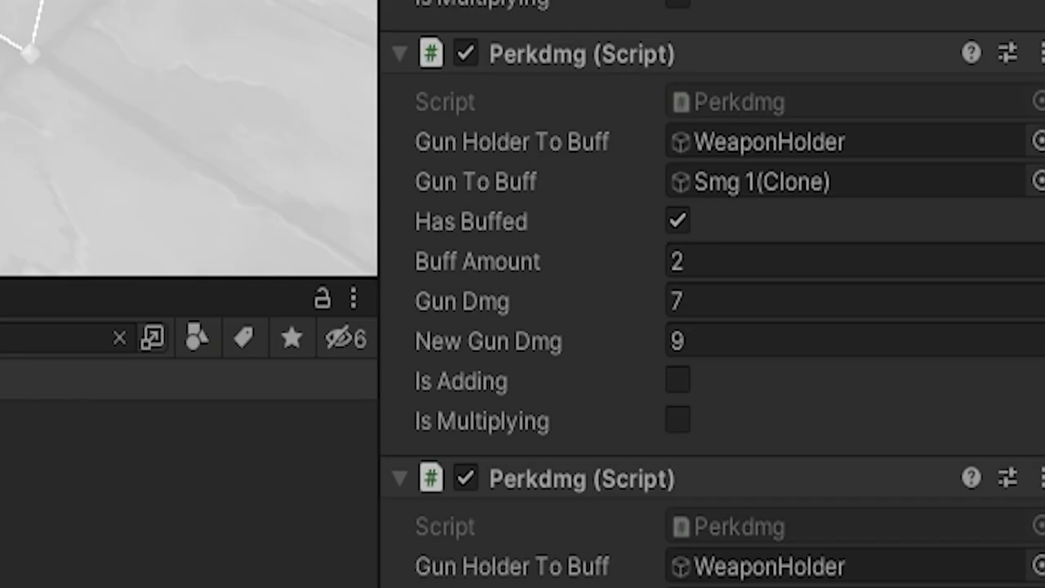
pyautogui.scroll(-4, 882, 328)
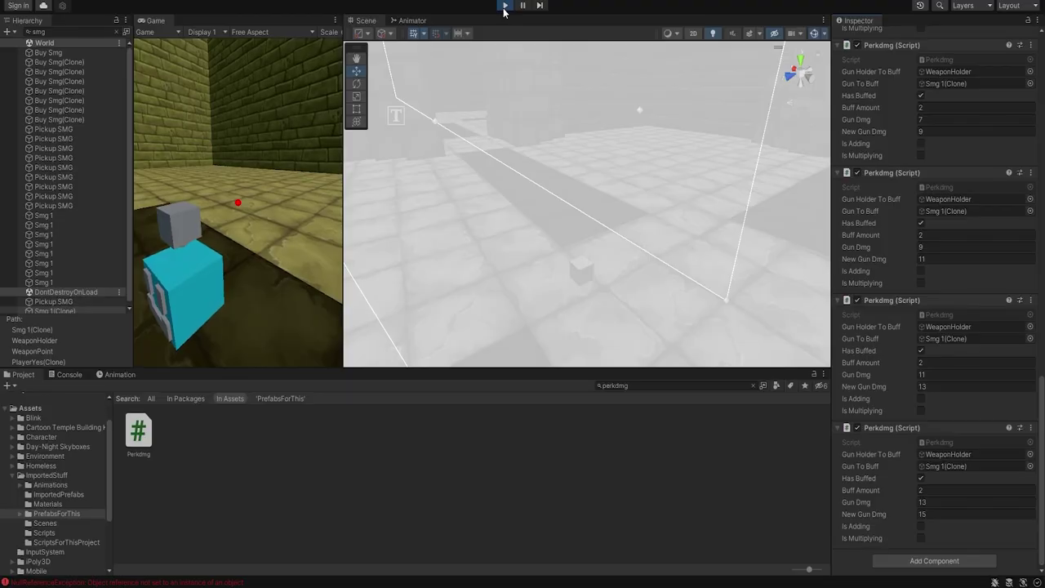
pyautogui.click(504, 8)
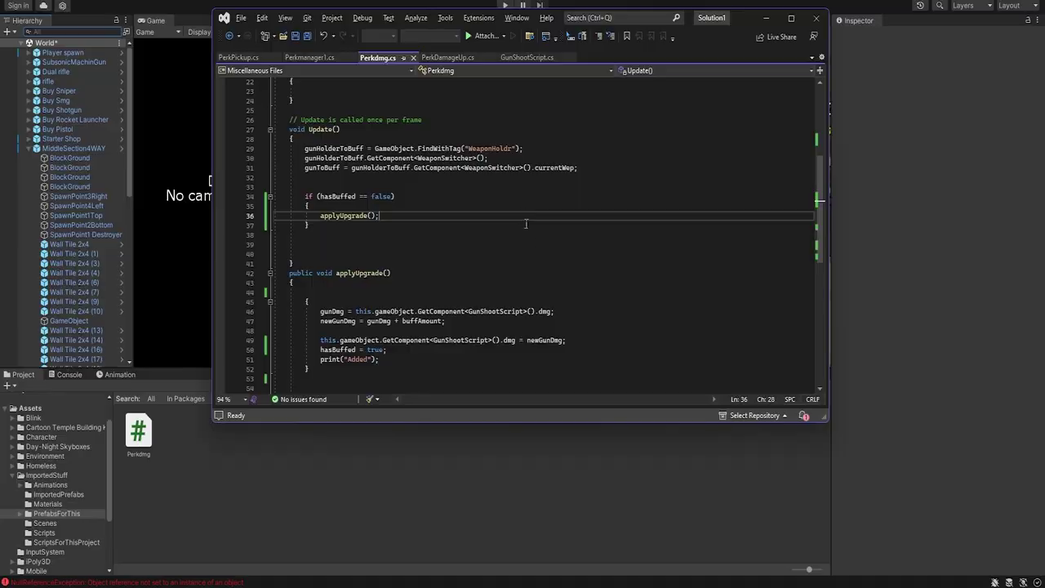
pyautogui.scroll(8, 524, 247)
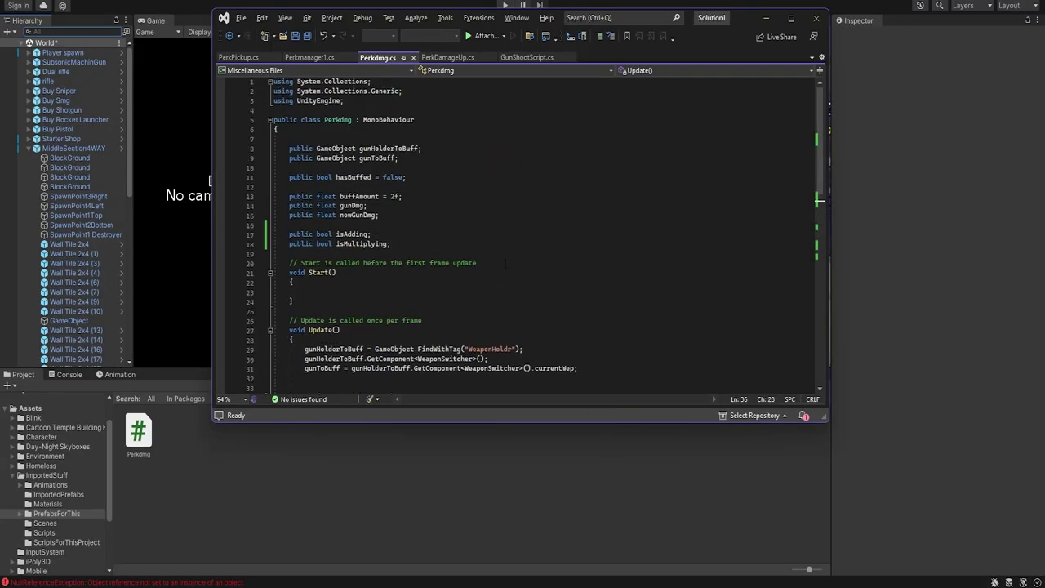
# Step: Try Dmg Multiplier values of 3, 2 and 1 in succession on the running Smg 1(Clone)
pyautogui.write('3')
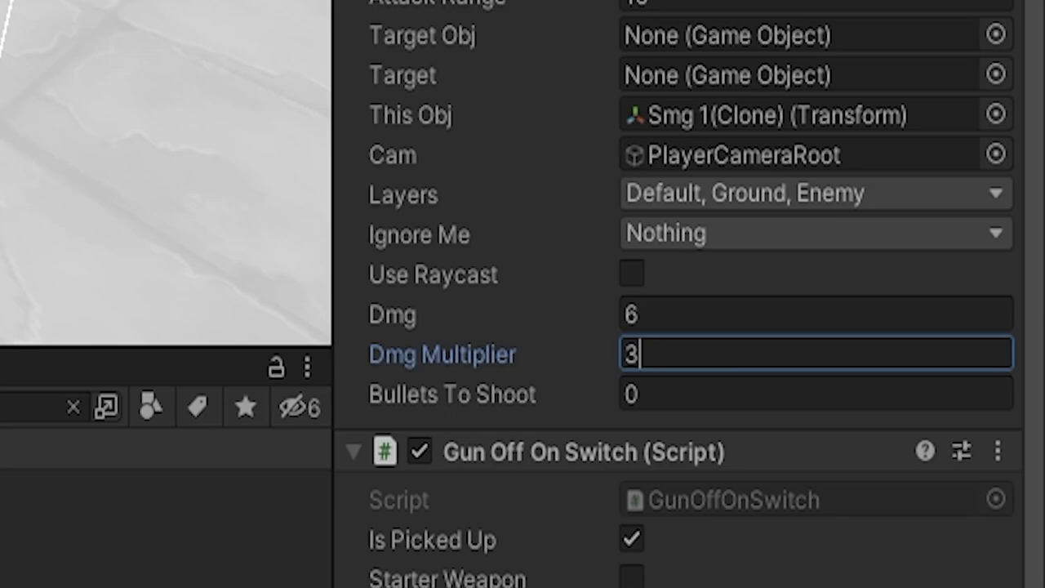
pyautogui.press('Return')
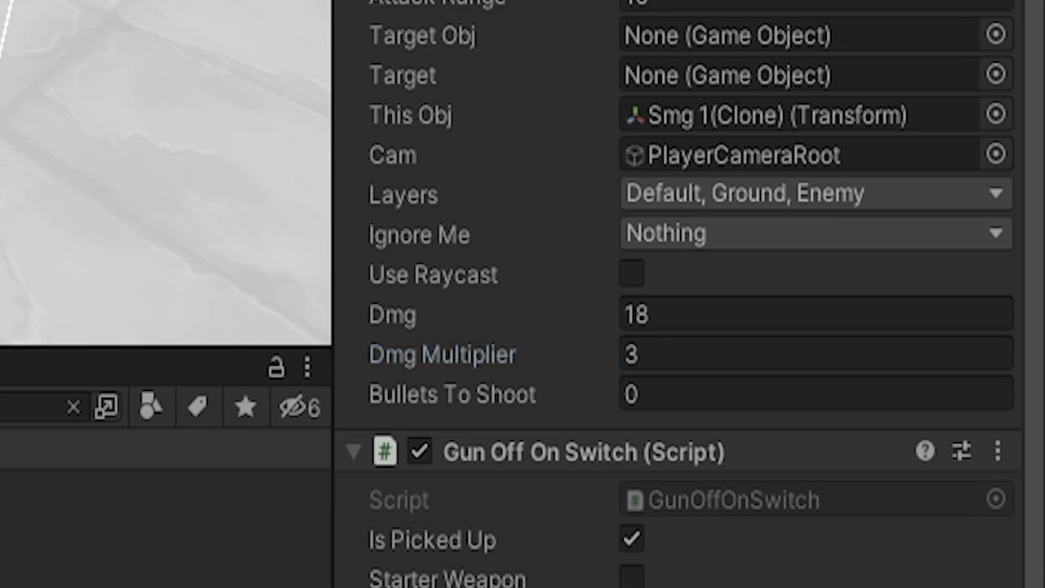
pyautogui.click(727, 355)
pyautogui.press('BackSpace')
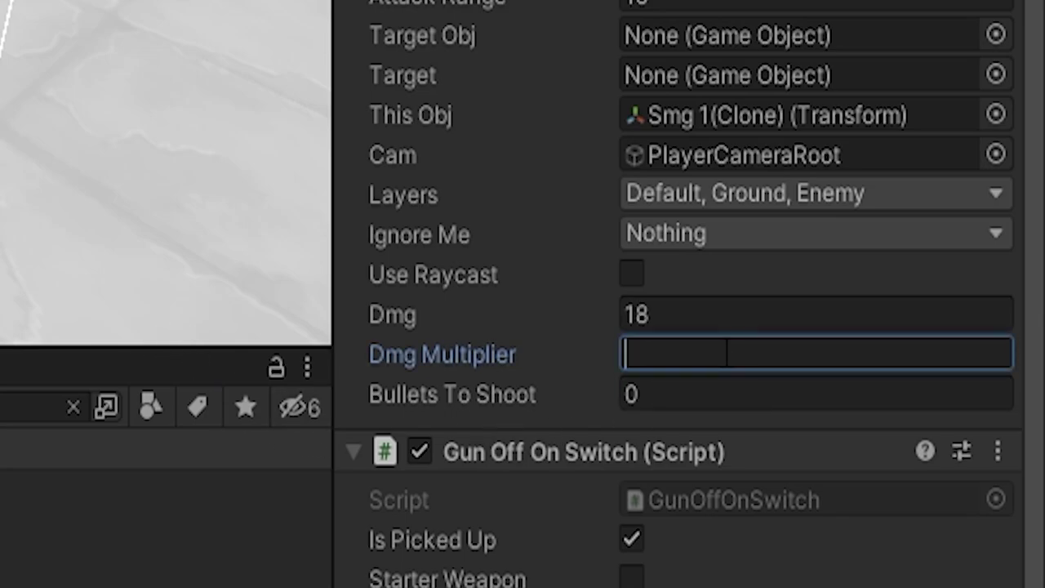
pyautogui.write('2')
pyautogui.press('Return')
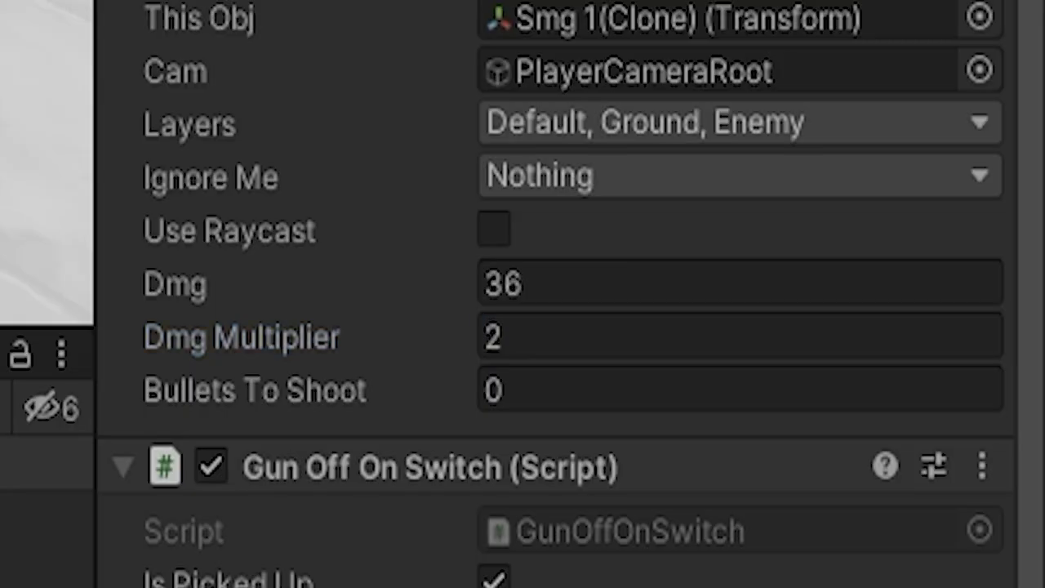
pyautogui.click(641, 355)
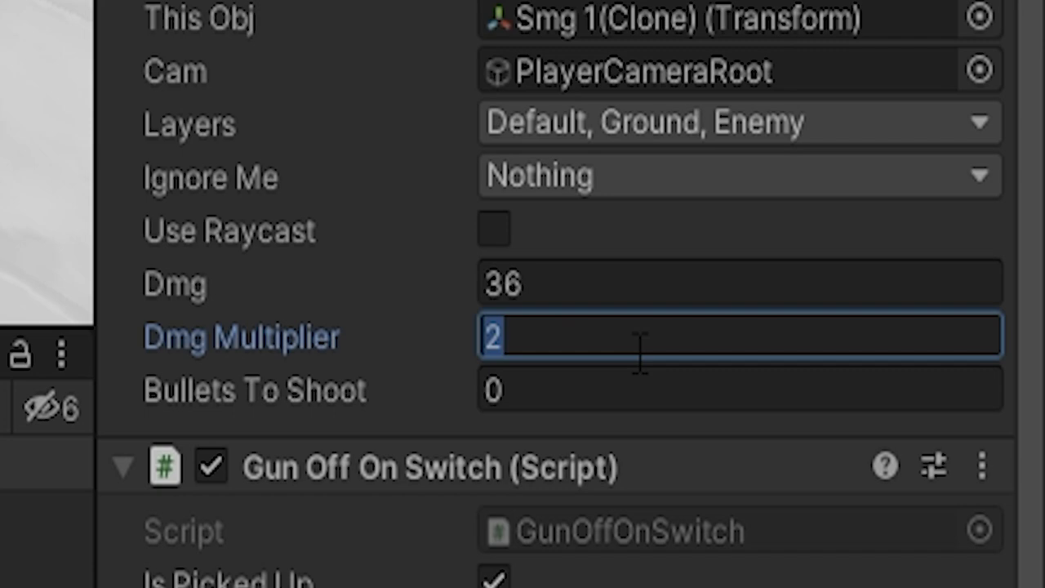
pyautogui.write('1')
pyautogui.press('Return')
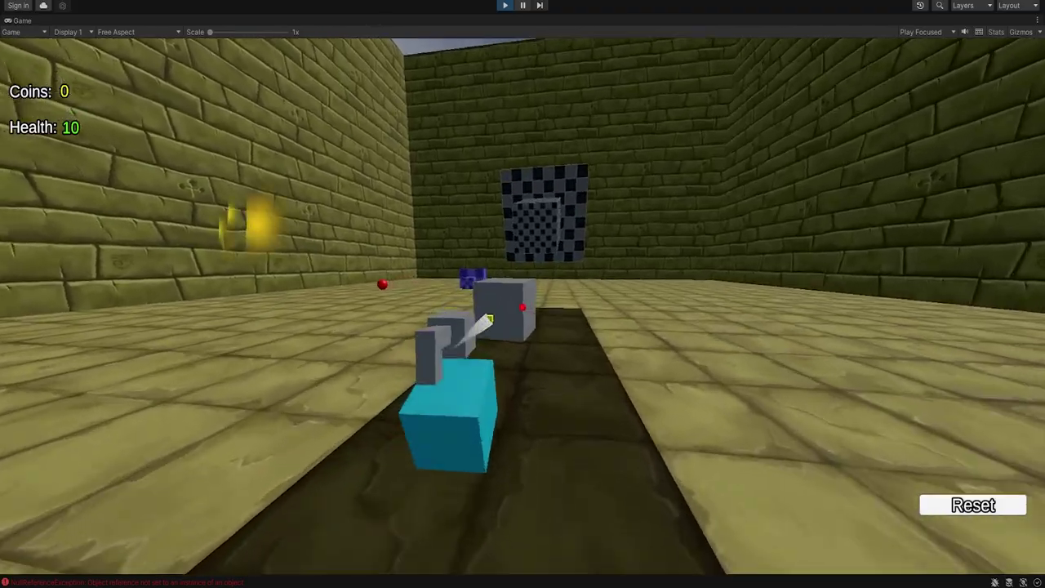
# Step: Advance through the enemy room in the enlarged Game view while firing the gun at the blue checkered enemies
pyautogui.press('w')
pyautogui.click(522, 308)
pyautogui.click(523, 308)
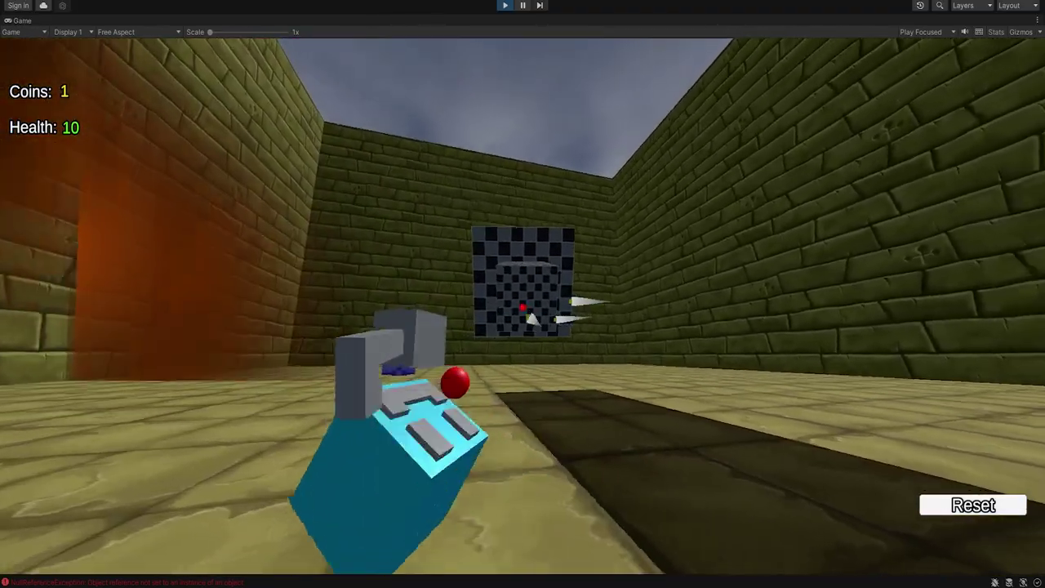
pyautogui.press('w')
pyautogui.click(523, 308)
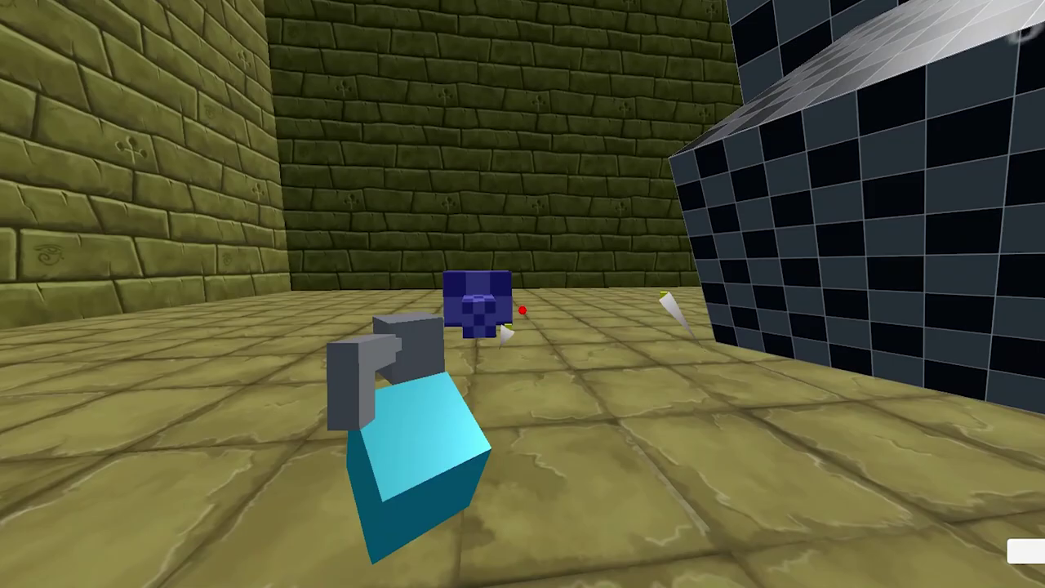
pyautogui.click(523, 308)
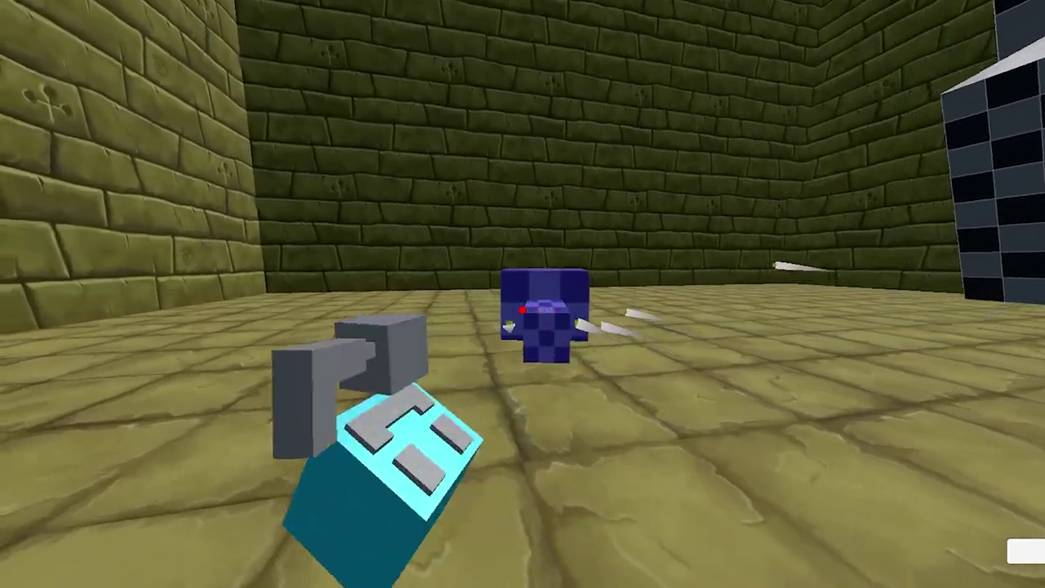
pyautogui.click(522, 308)
pyautogui.press('w')
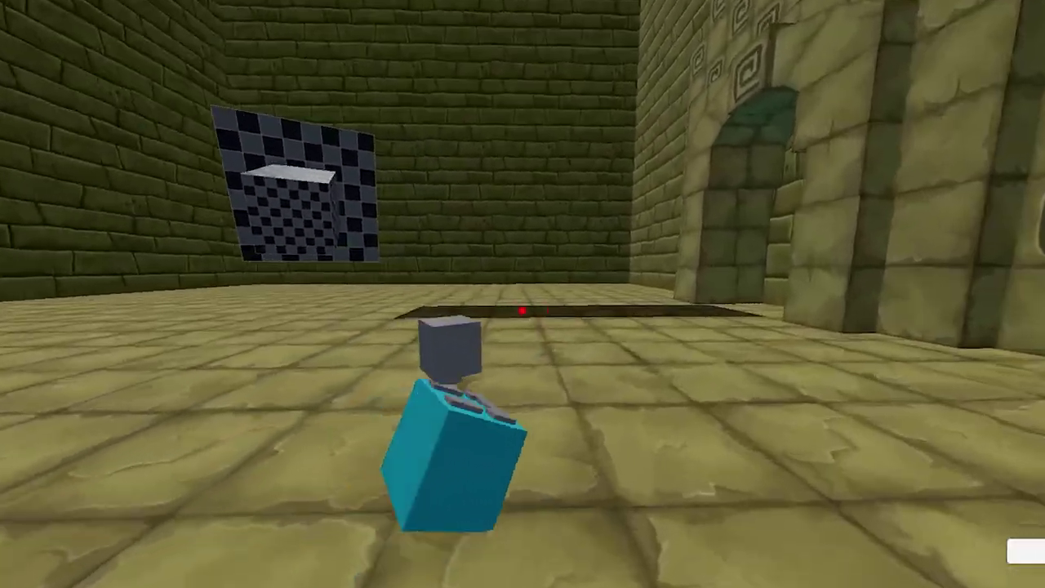
pyautogui.press('w')
pyautogui.click(523, 310)
pyautogui.click(523, 310)
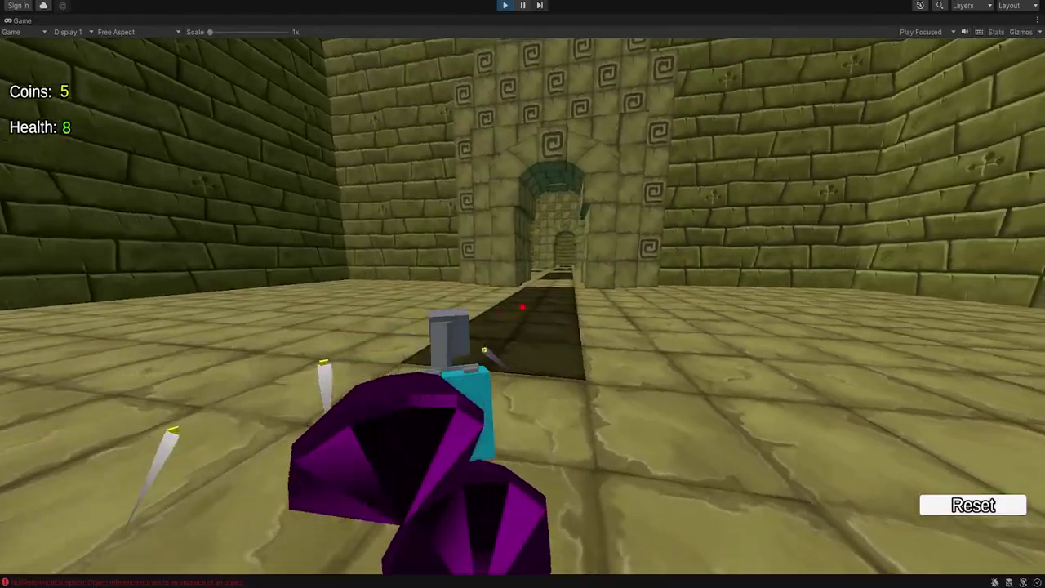
# Step: Walk through the archway back to the starter weapon room and approach the perk cube and purple gems
pyautogui.press('w')
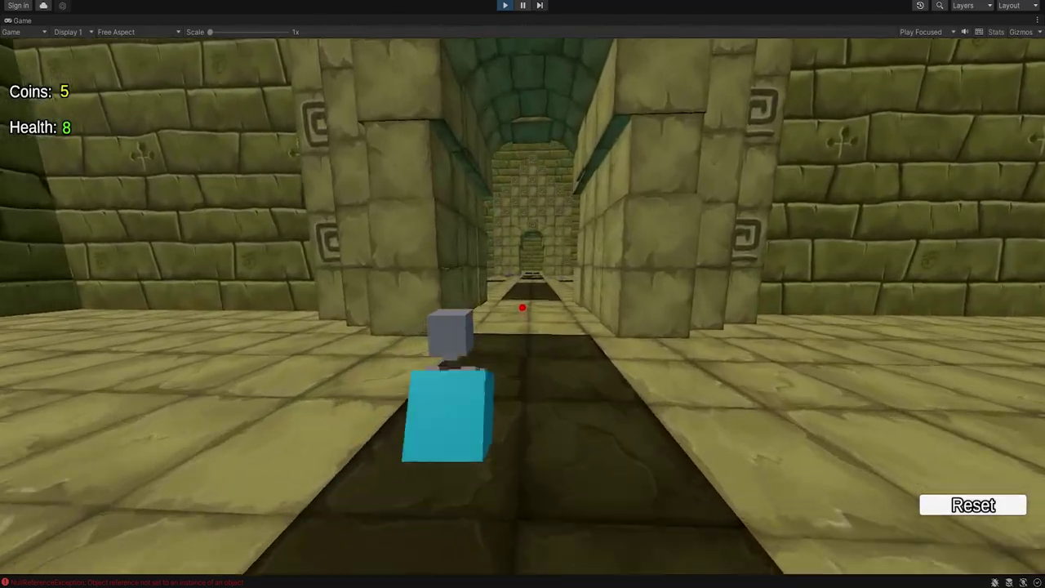
pyautogui.press('w')
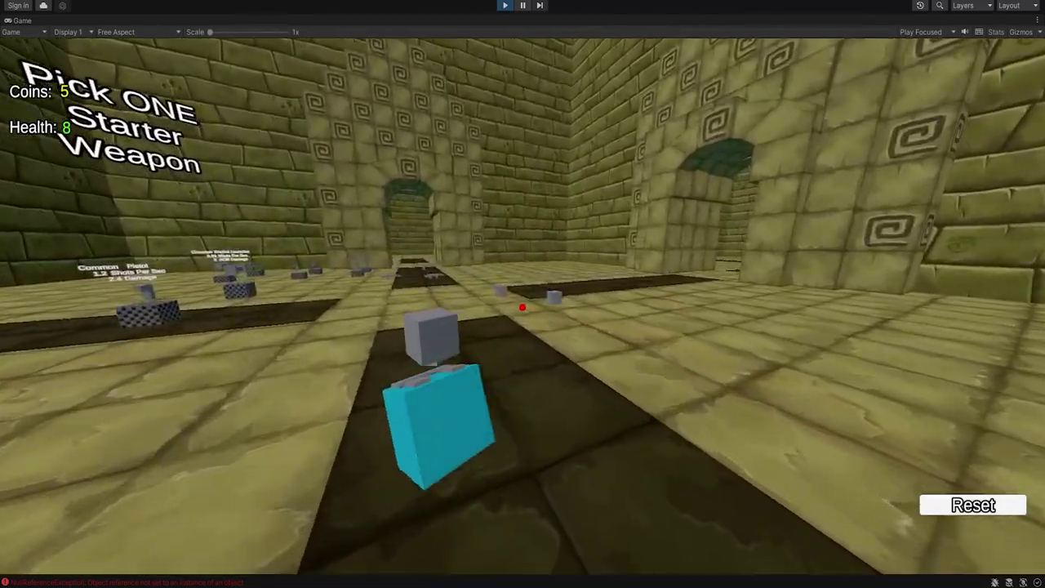
pyautogui.press('w')
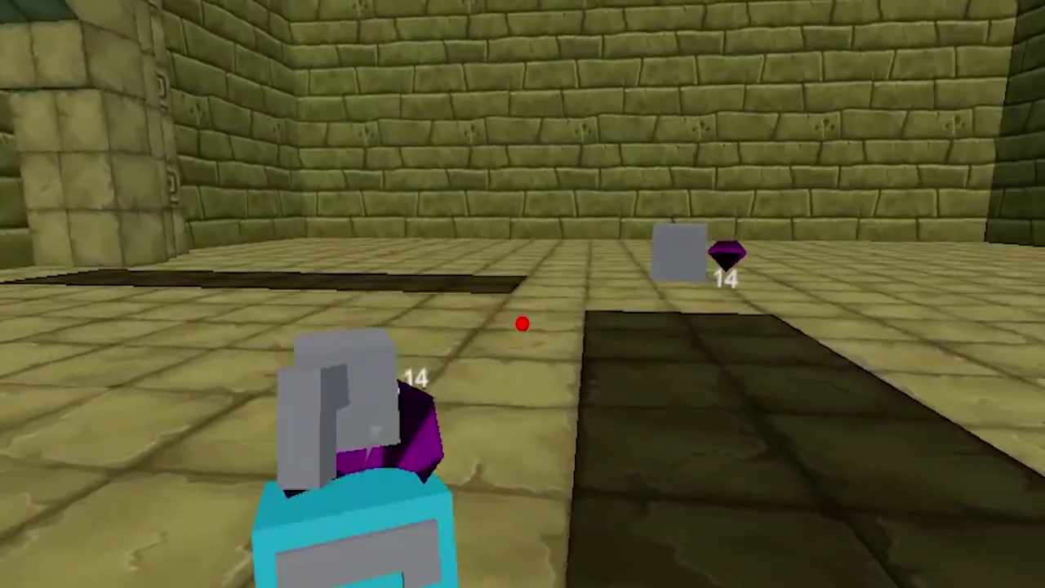
pyautogui.press('w')
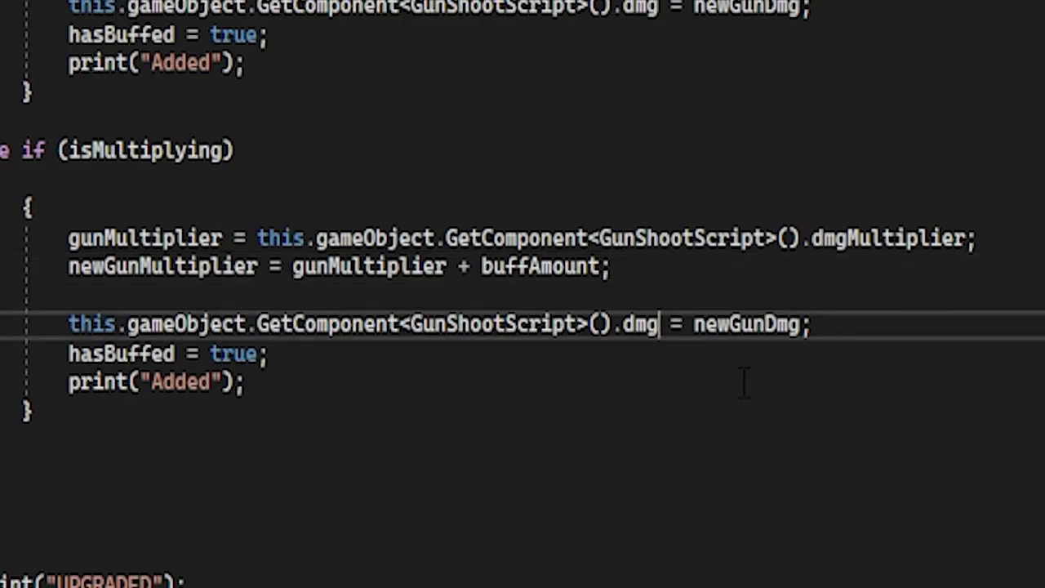
# Step: In the isMultiplying branch of the Perkdmg script, change the assigned GunShootScript field to dmgMultiplier
pyautogui.write('Multiplier')
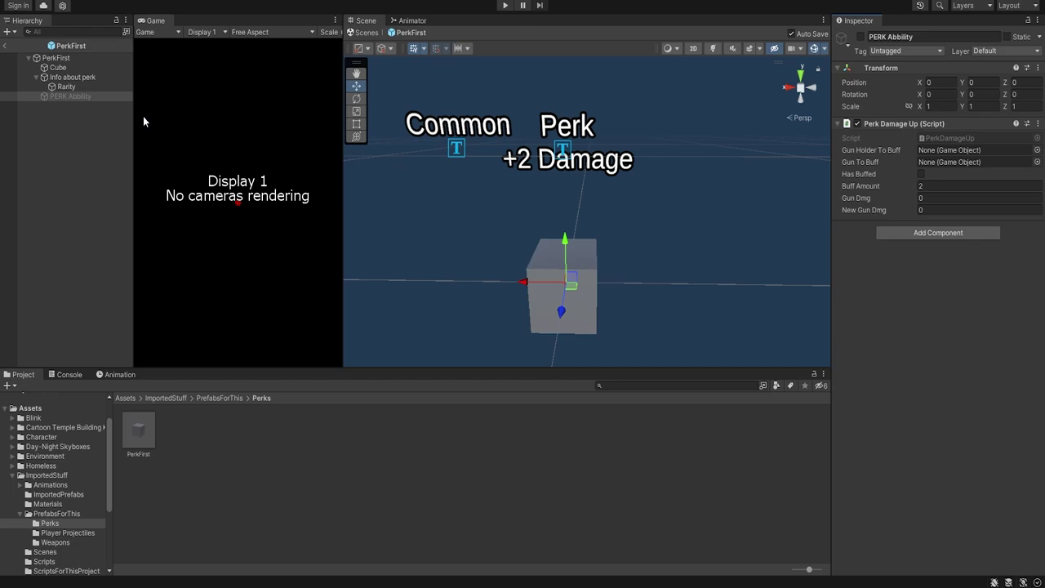
# Step: In the PerkDamageUp script's isMulti block, replace isAdding with isMultiplying on the added Perkdmg component
pyautogui.click(86, 58)
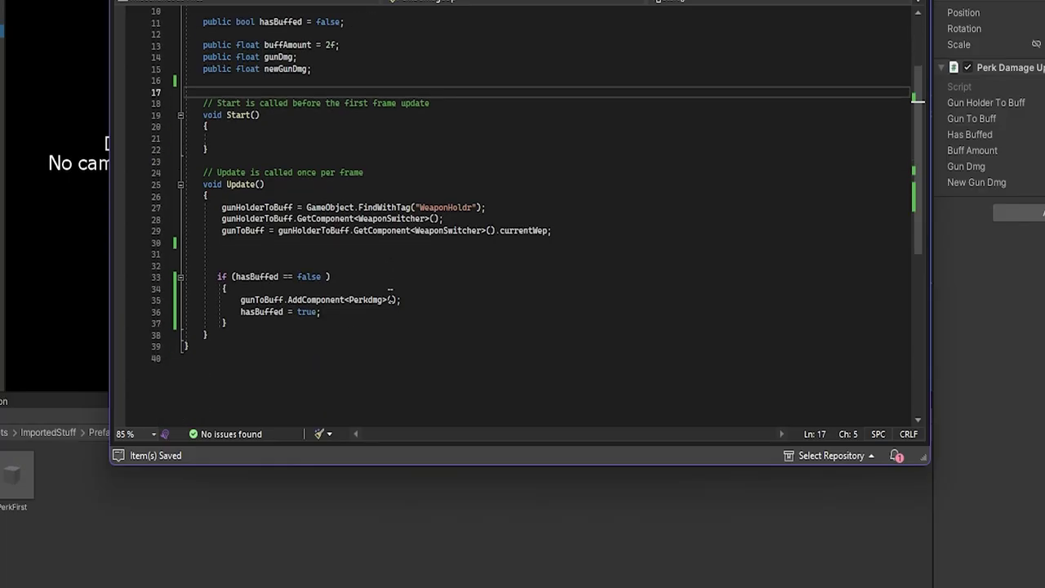
pyautogui.scroll(-1, 530, 184)
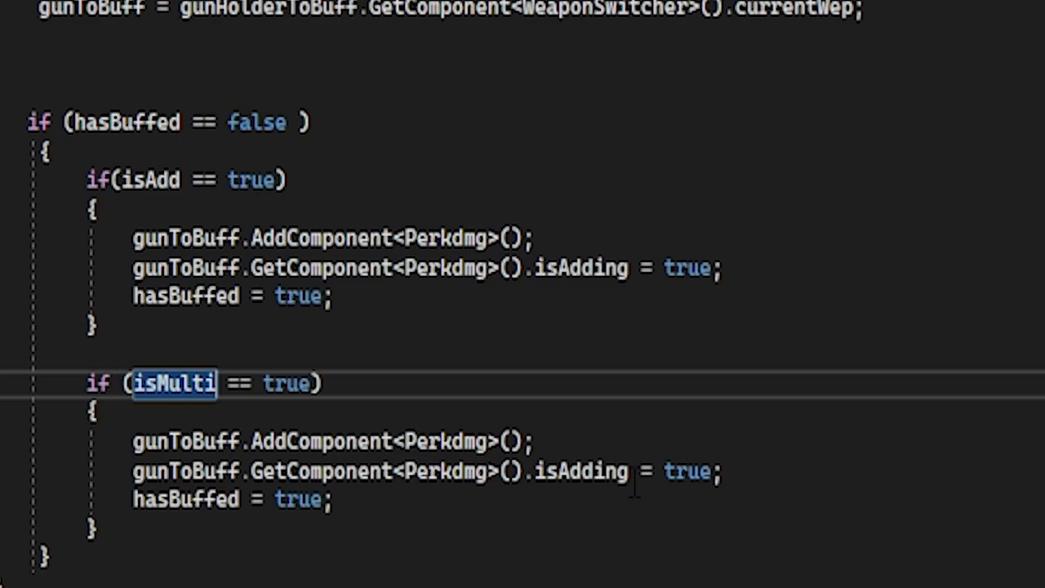
pyautogui.click(632, 474)
pyautogui.press('BackSpace')
pyautogui.press('BackSpace')
pyautogui.press('BackSpace')
pyautogui.press('BackSpace')
pyautogui.press('BackSpace')
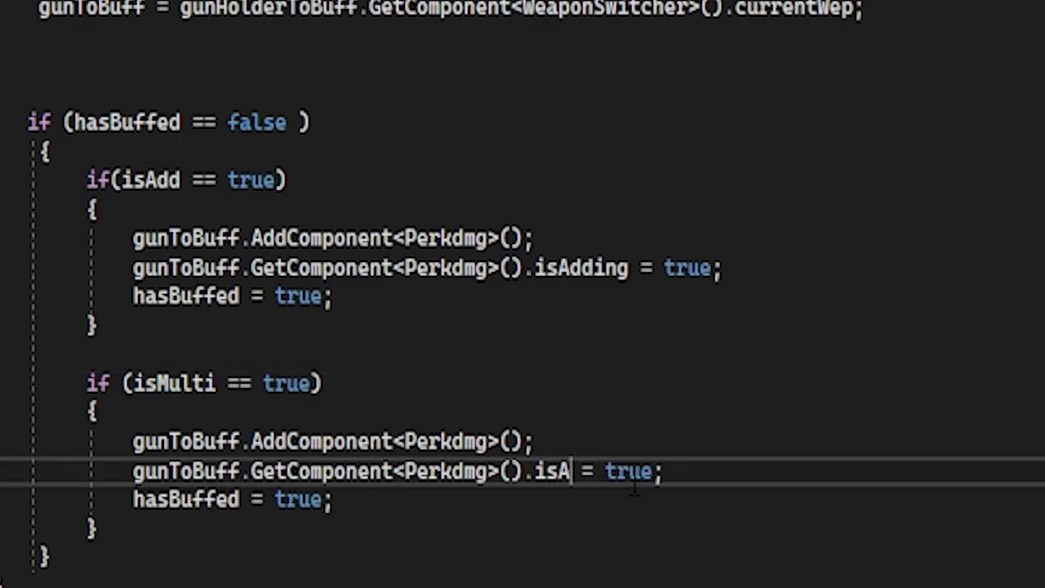
pyautogui.press('BackSpace')
pyautogui.write('Multip')
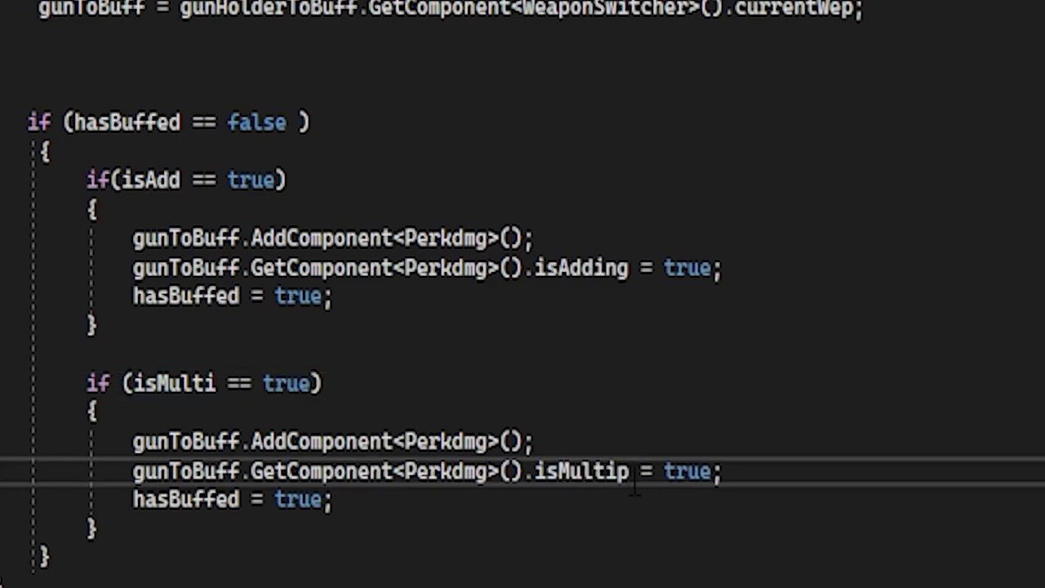
pyautogui.write('lying')
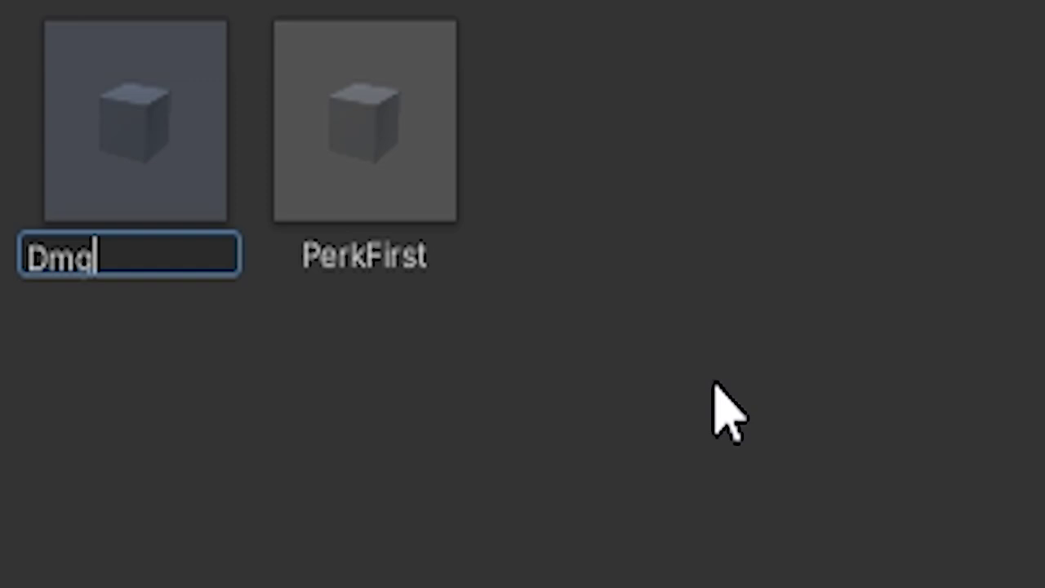
# Step: Name the first duplicated perk prefab DmgPlus1, and rename the root object of its own copy DmgMultiplierPlus1
pyautogui.write('perk1')
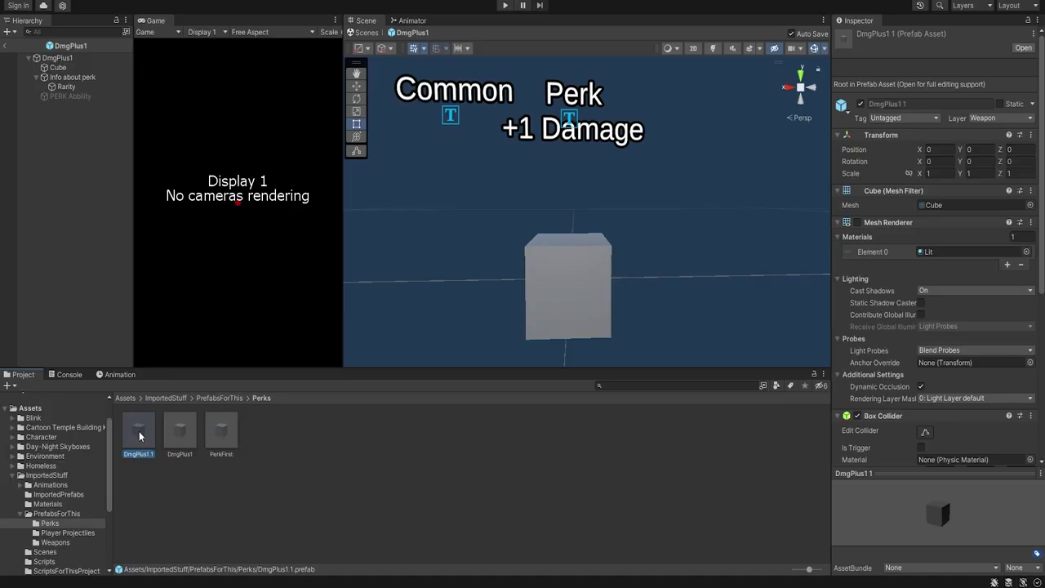
pyautogui.doubleClick(138, 441)
pyautogui.click(81, 58)
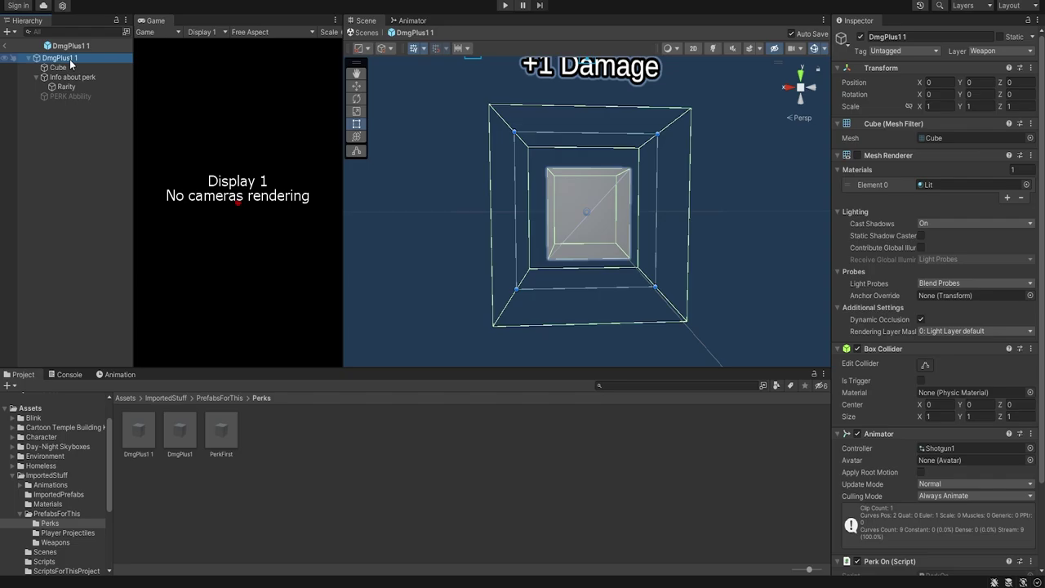
pyautogui.press('Return')
pyautogui.write('DmgMultiplier')
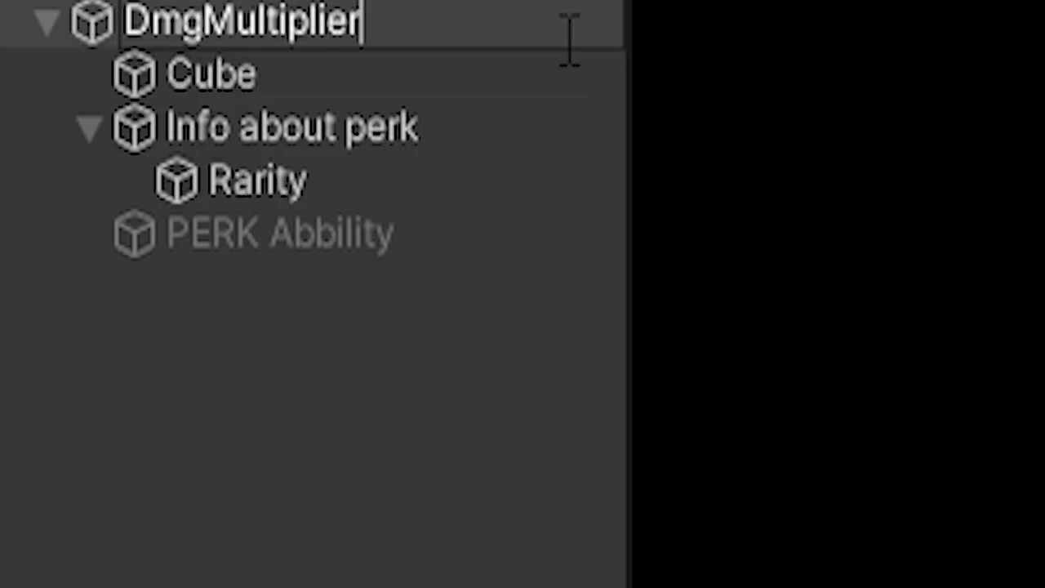
pyautogui.write('Plus1')
pyautogui.press('Return')
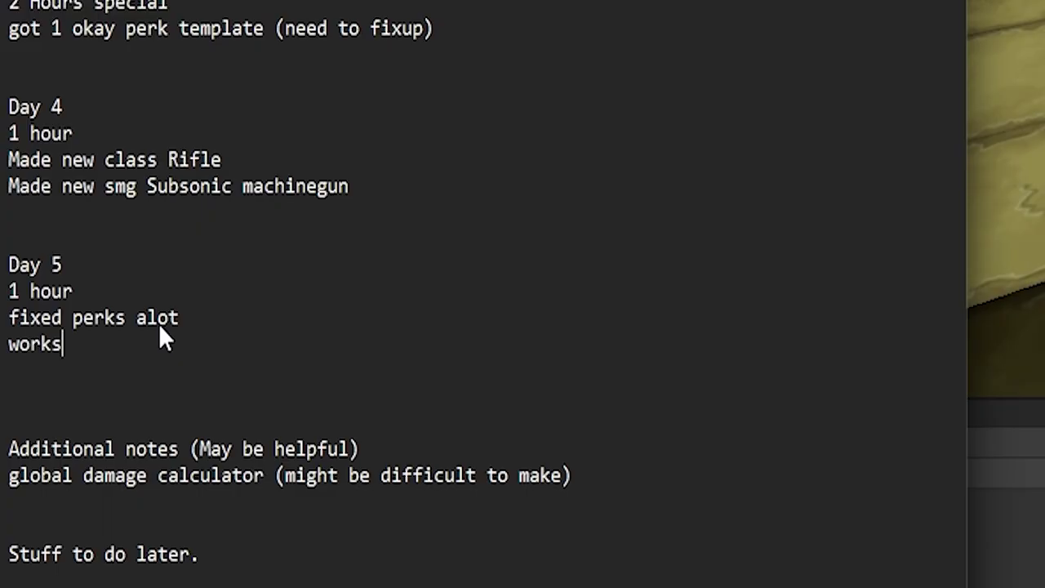
# Step: Rewrite the end of the Day 5 progress note so it reads "fixed perks alot works"
pyautogui.press('BackSpace')
pyautogui.press('BackSpace')
pyautogui.press('BackSpace')
pyautogui.press('BackSpace')
pyautogui.press('BackSpace')
pyautogui.press('BackSpace')
pyautogui.press('BackSpace')
pyautogui.write('t works')
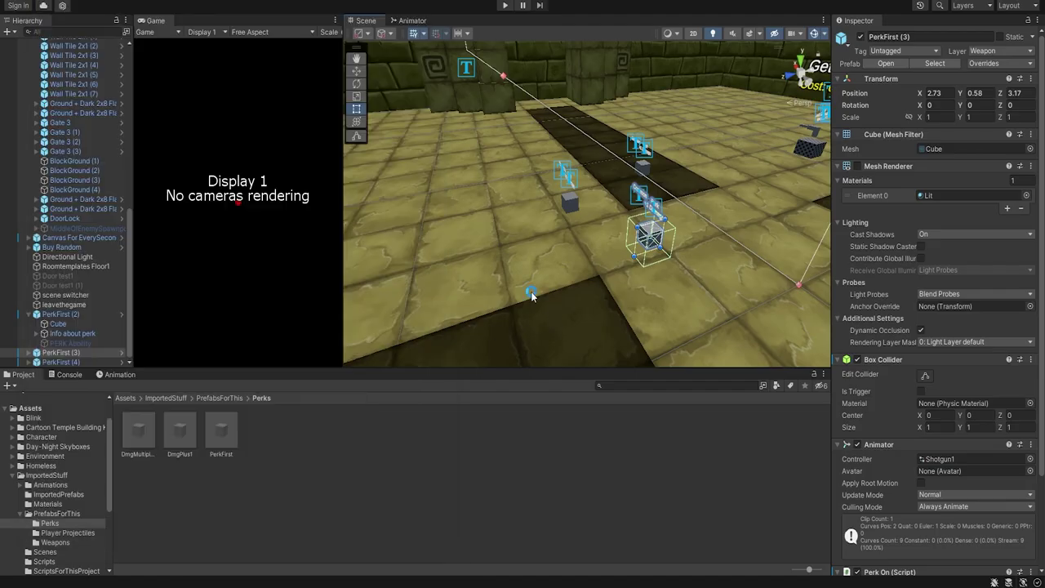
# Step: Remove the old PerkFirst cubes from the starter room floor, and place the damage multiplier and DmgPlus1 perk prefabs there
pyautogui.click(531, 291)
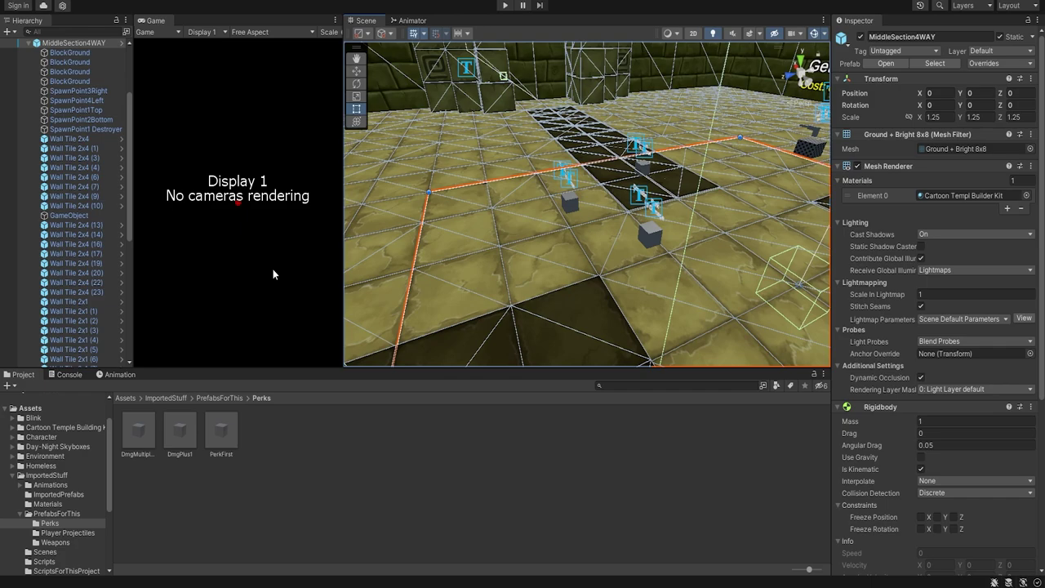
pyautogui.click(574, 207)
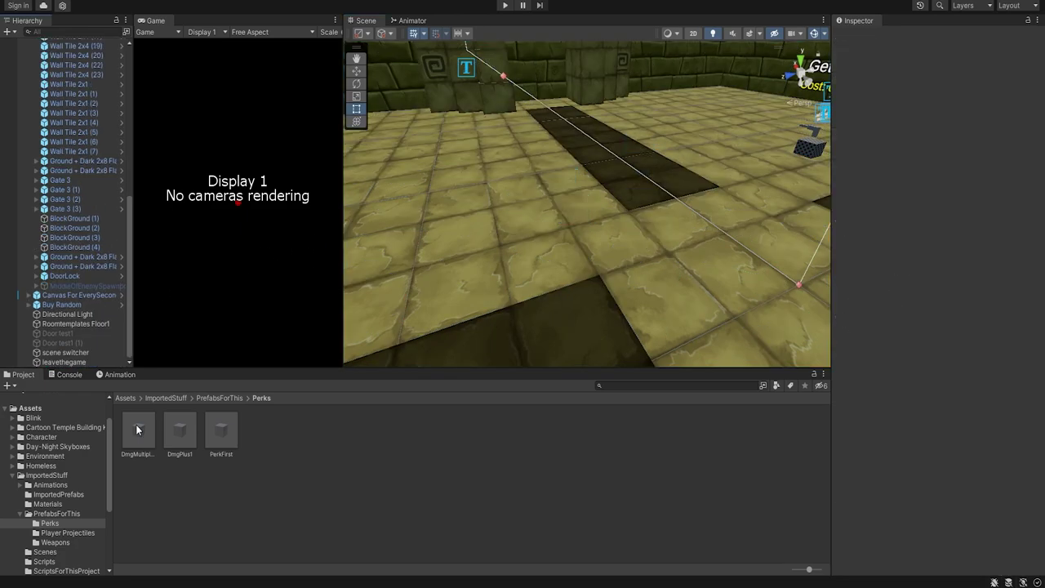
pyautogui.moveTo(137, 429); pyautogui.dragTo(511, 163)
pyautogui.moveTo(178, 435); pyautogui.dragTo(673, 137)
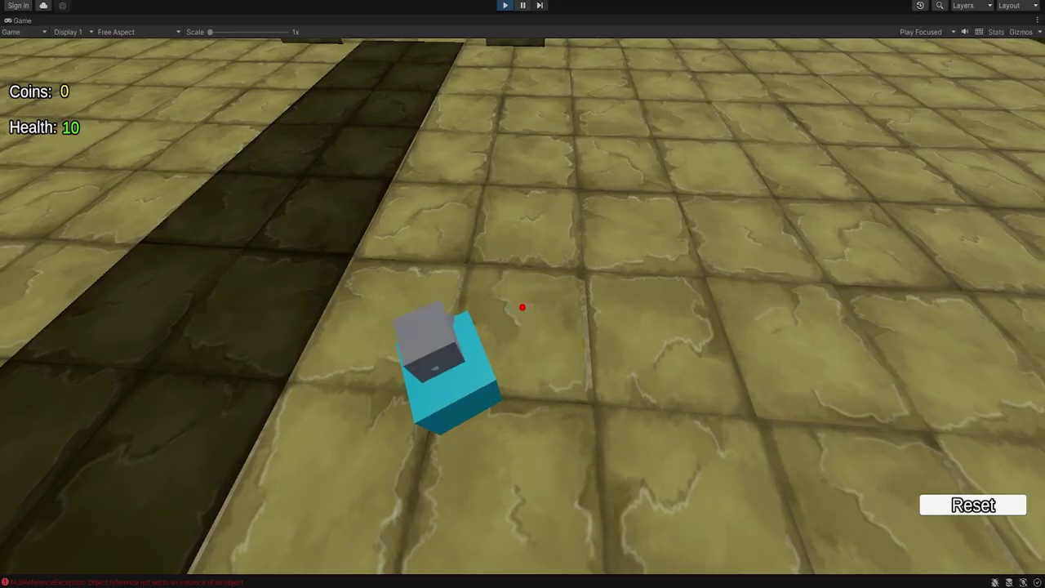
# Step: Play-test the game by walking forward into the enemy room and shooting at the blue enemy
pyautogui.press('w')
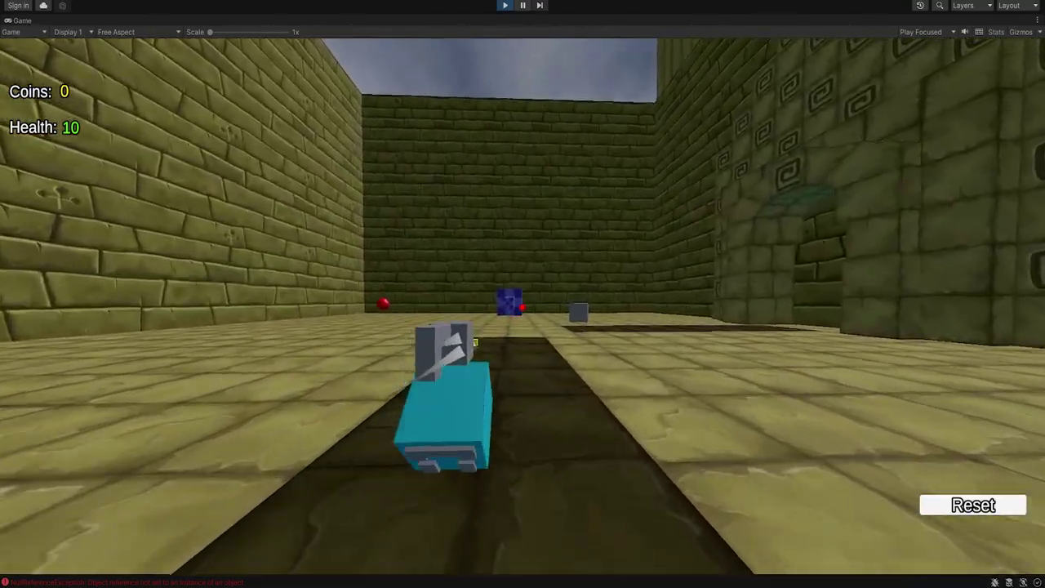
pyautogui.press('w')
pyautogui.click(522, 308)
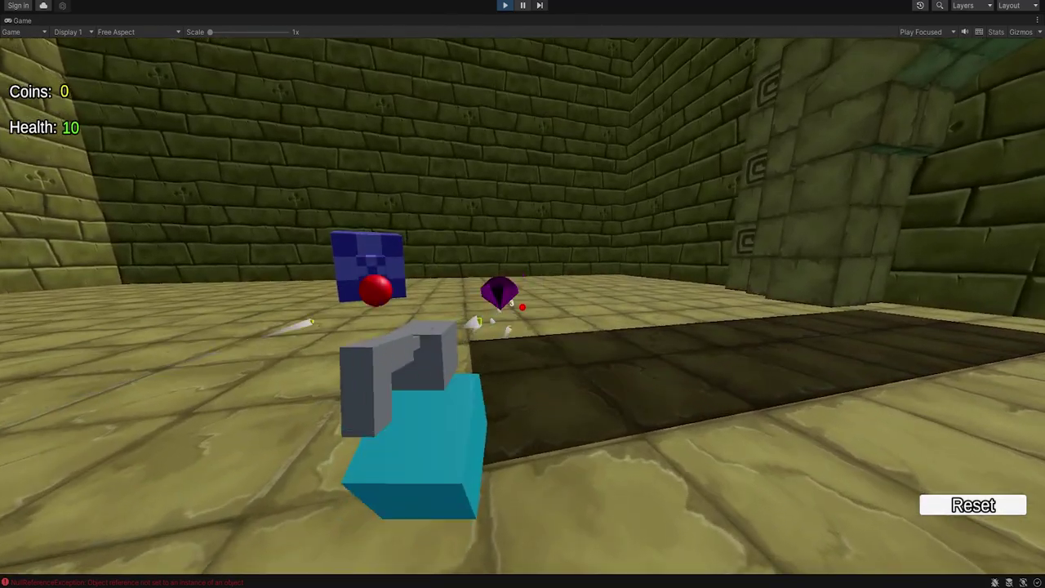
# Step: Attack the blue enemy and collect its coins in the play-test, then restore the full editor layout and pause the game
pyautogui.press('w')
pyautogui.click(523, 308)
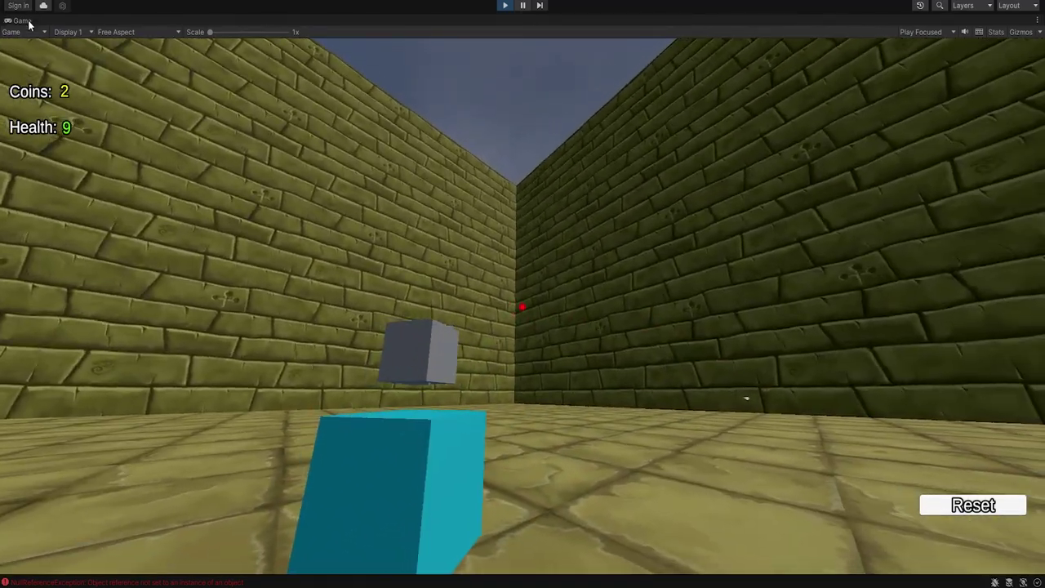
pyautogui.doubleClick(29, 22)
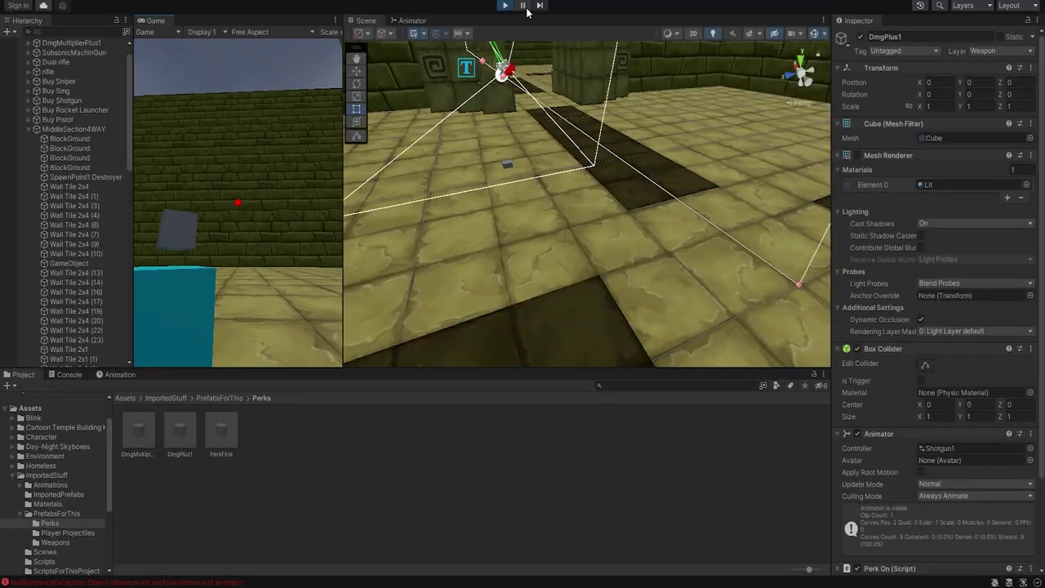
pyautogui.click(524, 6)
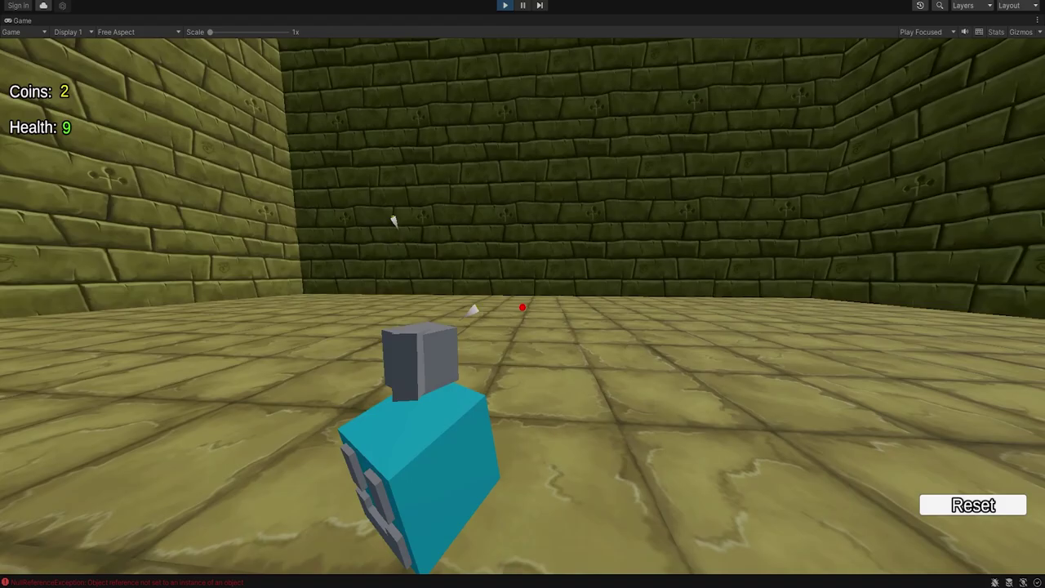
# Step: Continue the play-test through the archway corridor into the next enemy room and shoot at the enemies there
pyautogui.press('w')
pyautogui.press('w')
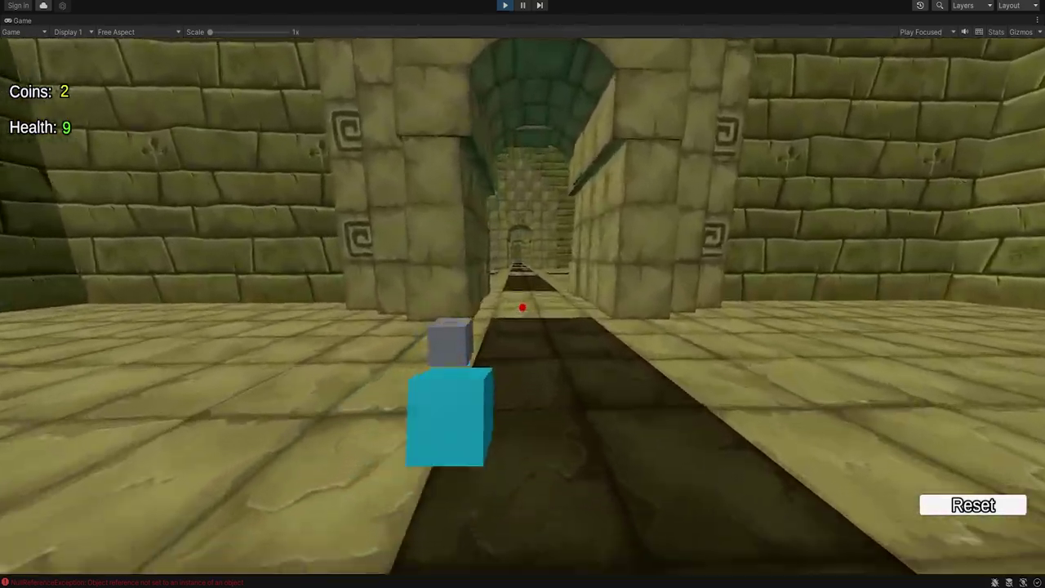
pyautogui.press('w')
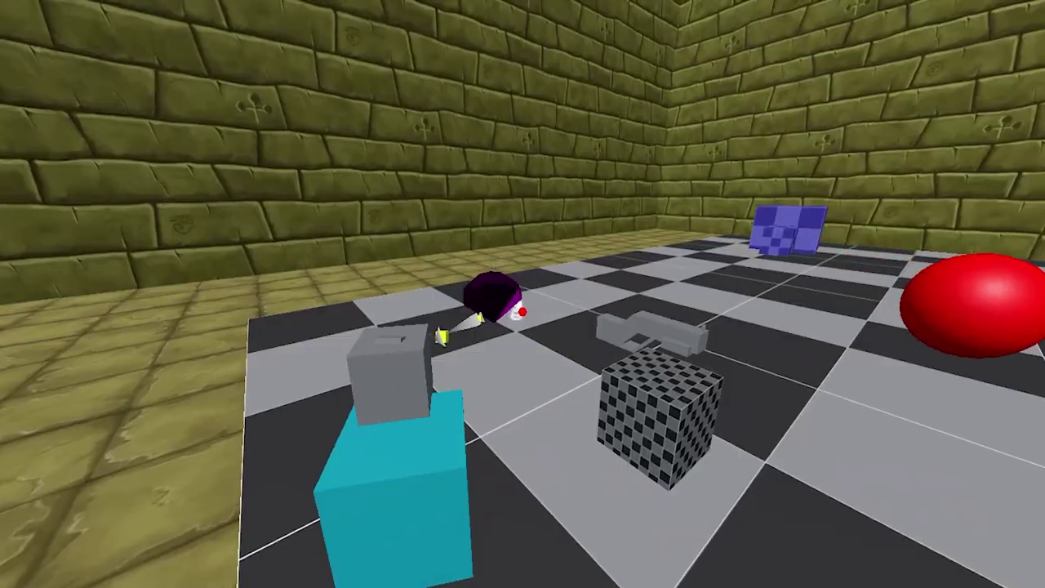
pyautogui.press('w')
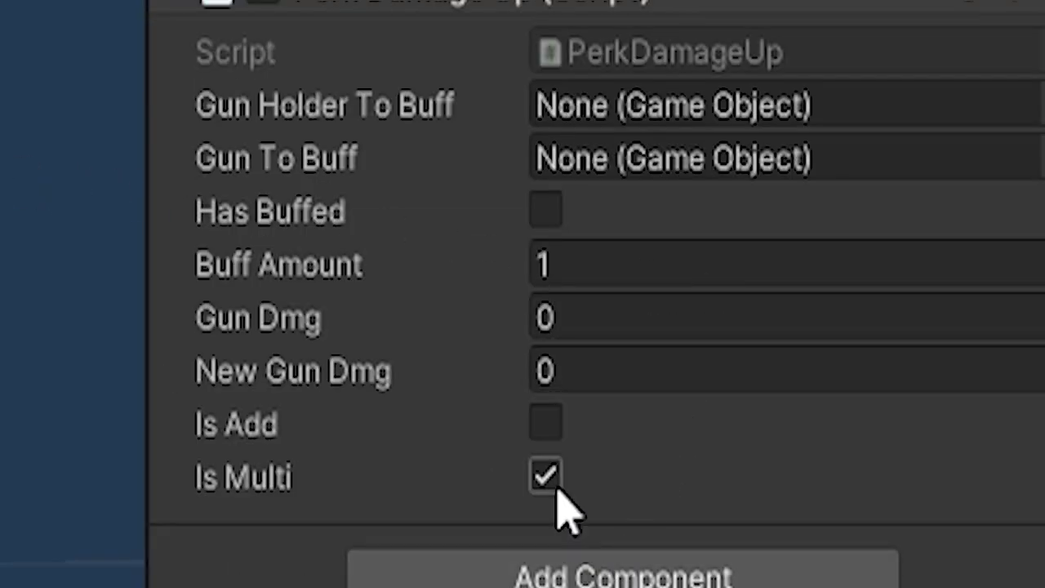
# Step: Enable Is Multi on the multiplier perk's Perk Damage Up script and delete the DmgMultiplierPlus1 cube from the starter room floor
pyautogui.click(547, 478)
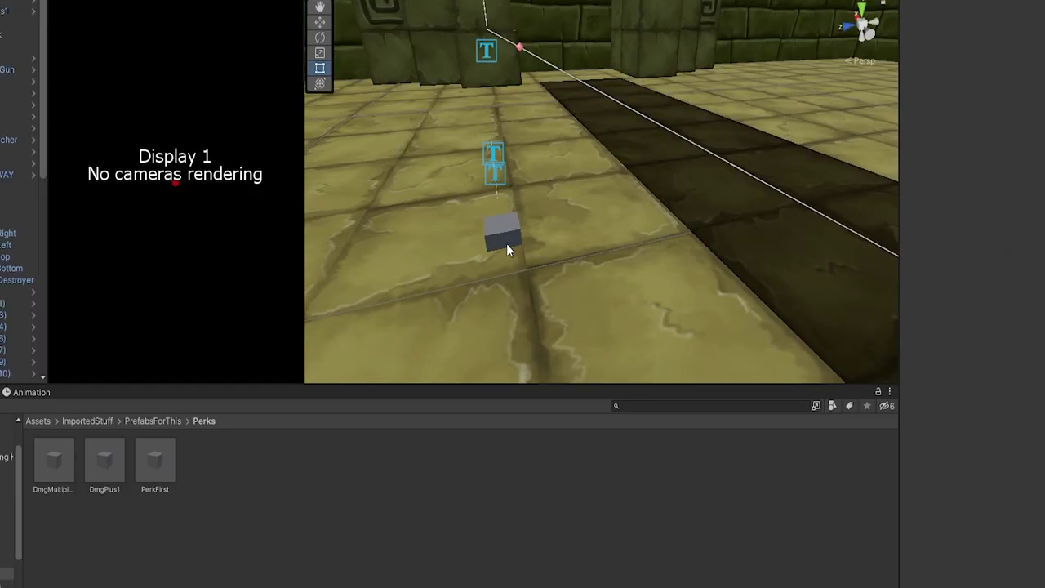
pyautogui.click(505, 238)
pyautogui.rightClick(17, 12)
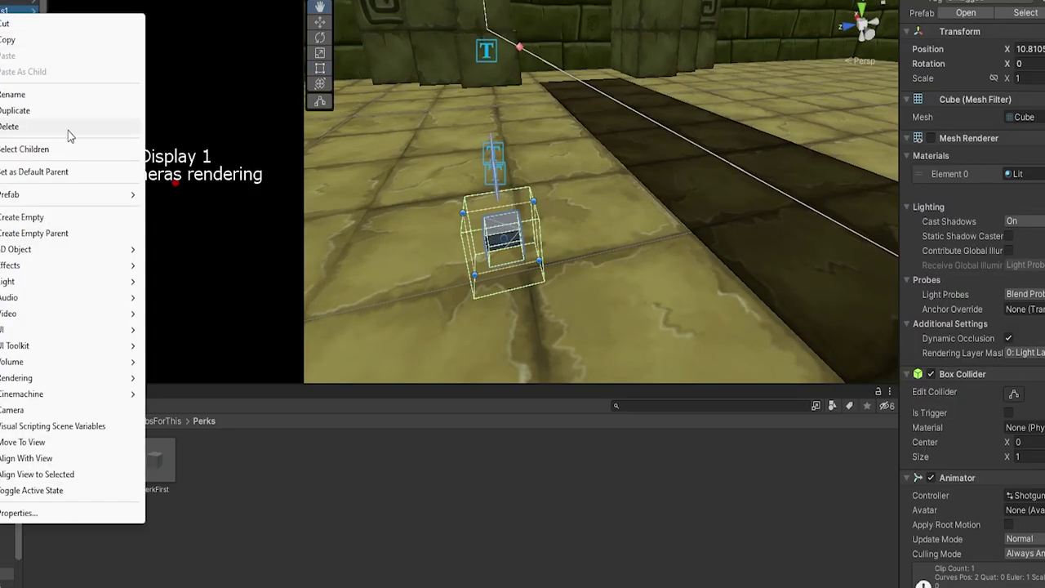
pyautogui.click(49, 134)
pyautogui.moveTo(216, 237); pyautogui.dragTo(557, 229)
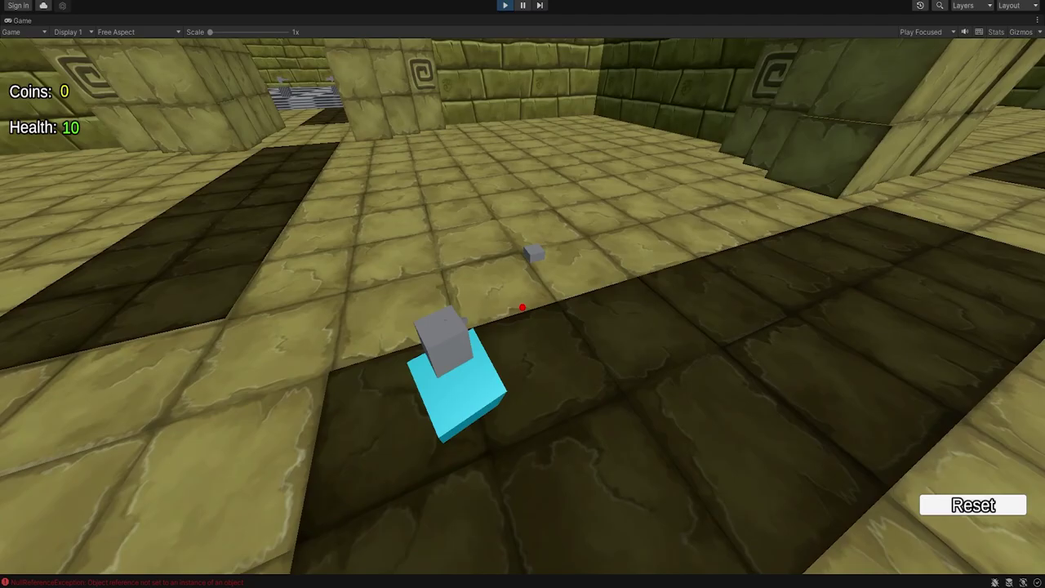
# Step: Play-test the perk by walking from the starter room to the enemy room and shooting the blue enemy
pyautogui.press('w')
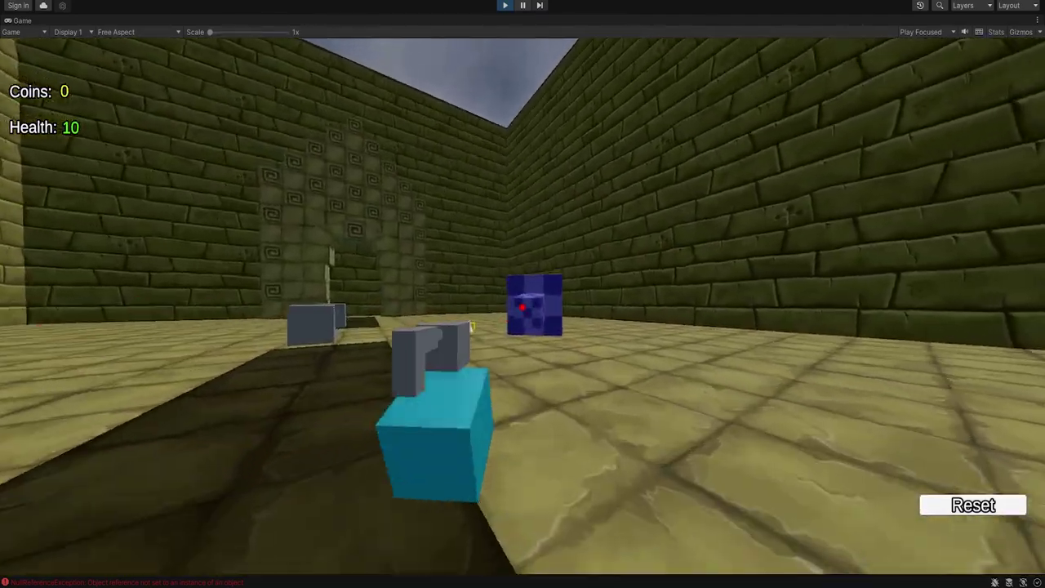
pyautogui.click(523, 307)
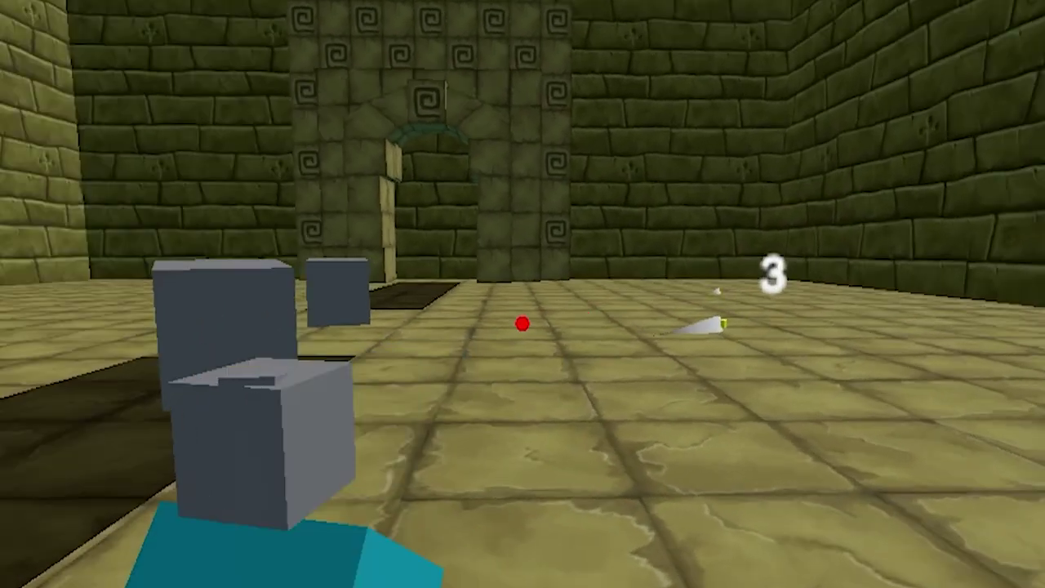
pyautogui.click(523, 307)
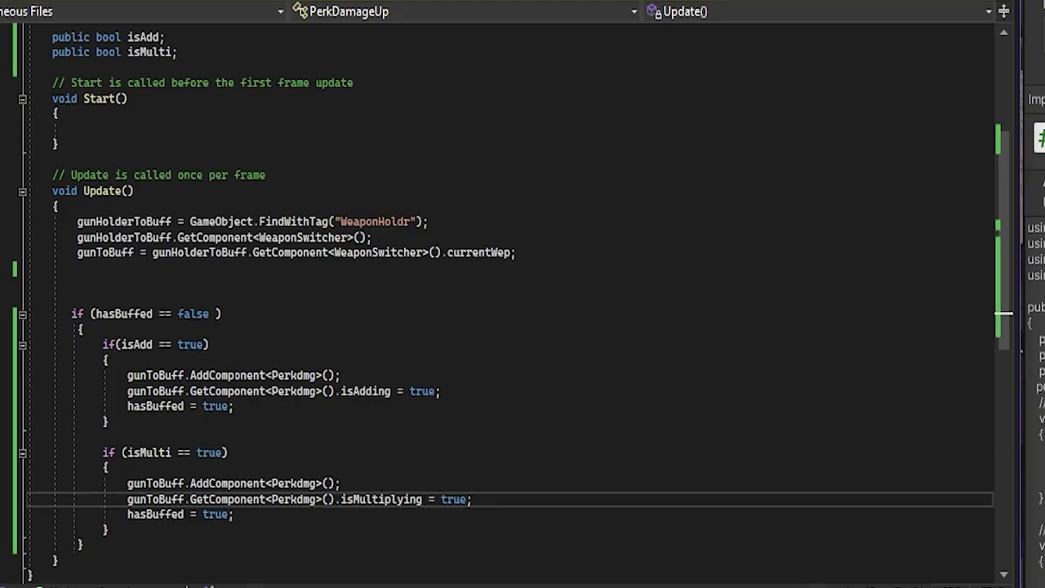
# Step: Remove the lines setting Perkdmg's isAdding and isMultiplying to true from Update in PerkDamageUp, and return to Unity
pyautogui.moveTo(126, 391); pyautogui.dragTo(441, 391)
pyautogui.press('Delete')
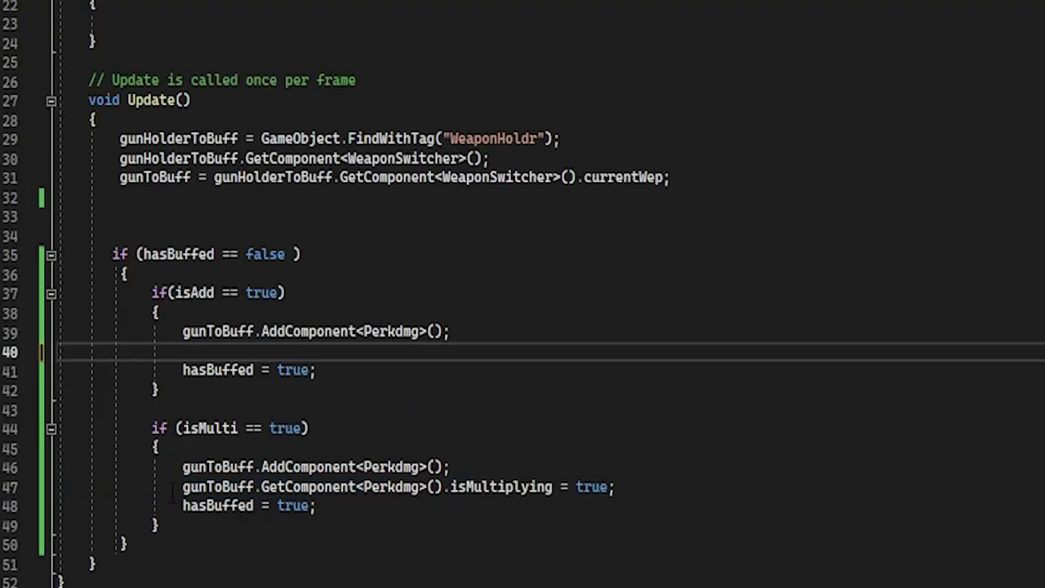
pyautogui.moveTo(171, 491); pyautogui.dragTo(661, 482)
pyautogui.press('Delete')
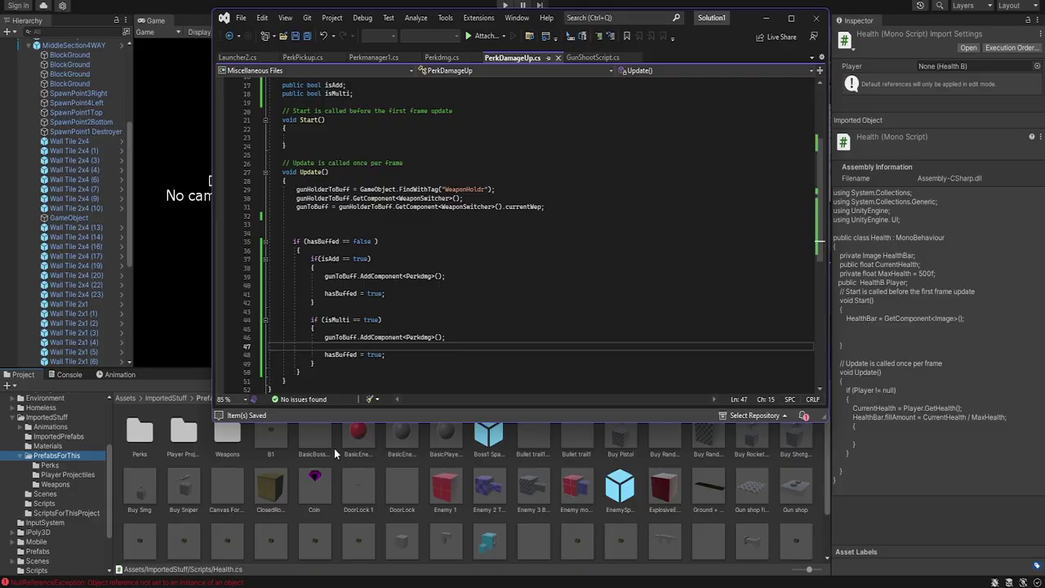
pyautogui.click(334, 448)
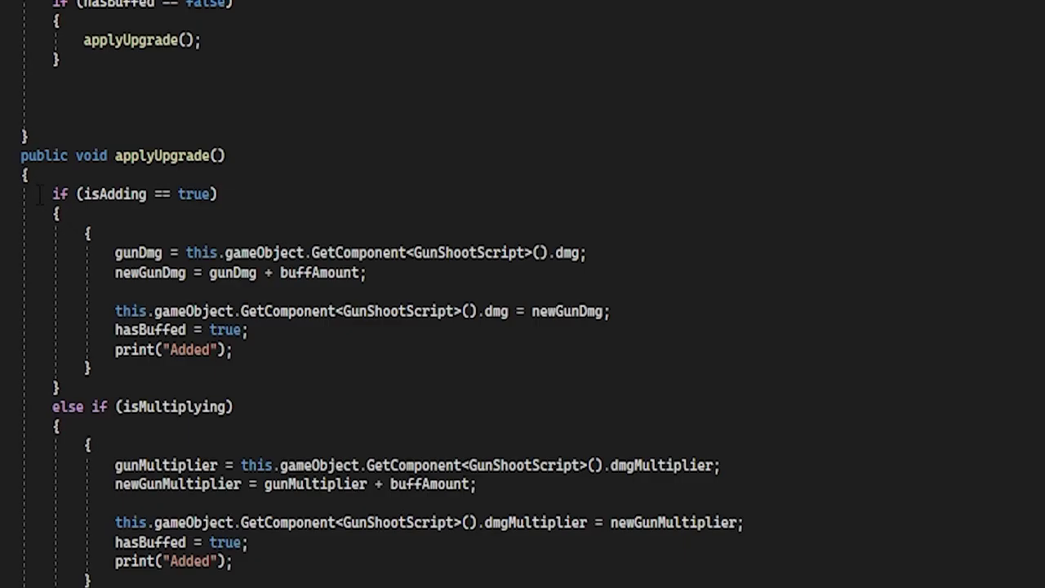
# Step: Delete the whole isAdding block and the "else if (isMultiplying)" condition from applyUpgrade in the Perkdmg script
pyautogui.moveTo(38, 194); pyautogui.dragTo(291, 381)
pyautogui.press('Delete')
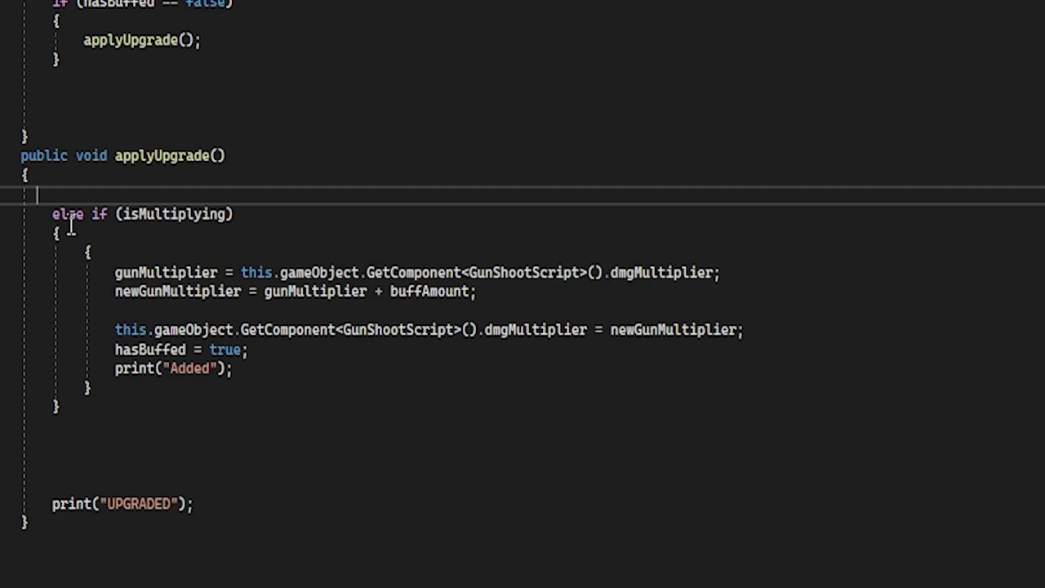
pyautogui.moveTo(51, 215); pyautogui.dragTo(362, 214)
pyautogui.press('Delete')
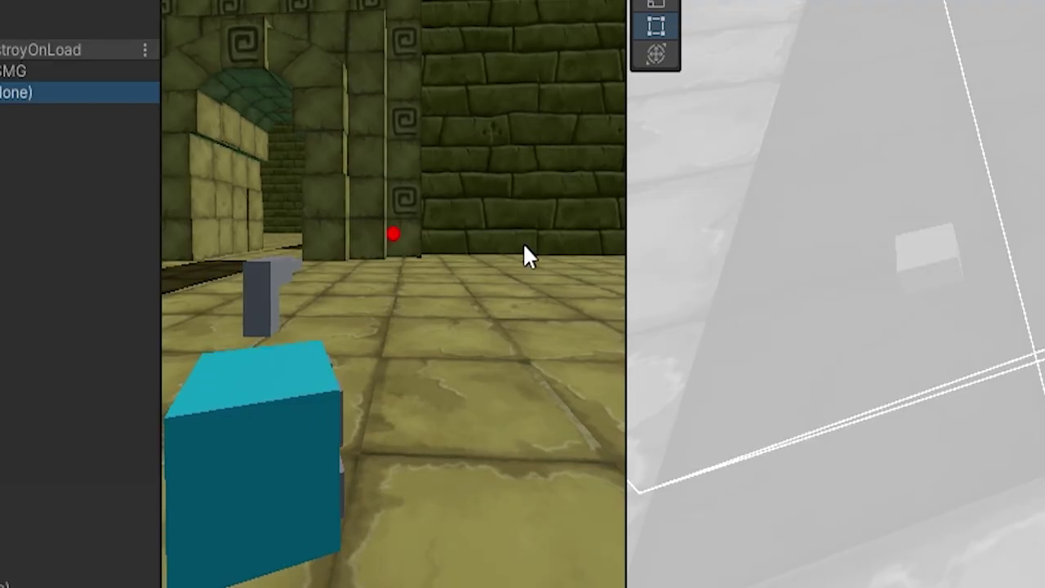
# Step: Examine the running game's Smg 1(Clone) gun values, the held DmgMultiplierPlus1 perk and the console output
pyautogui.click(524, 245)
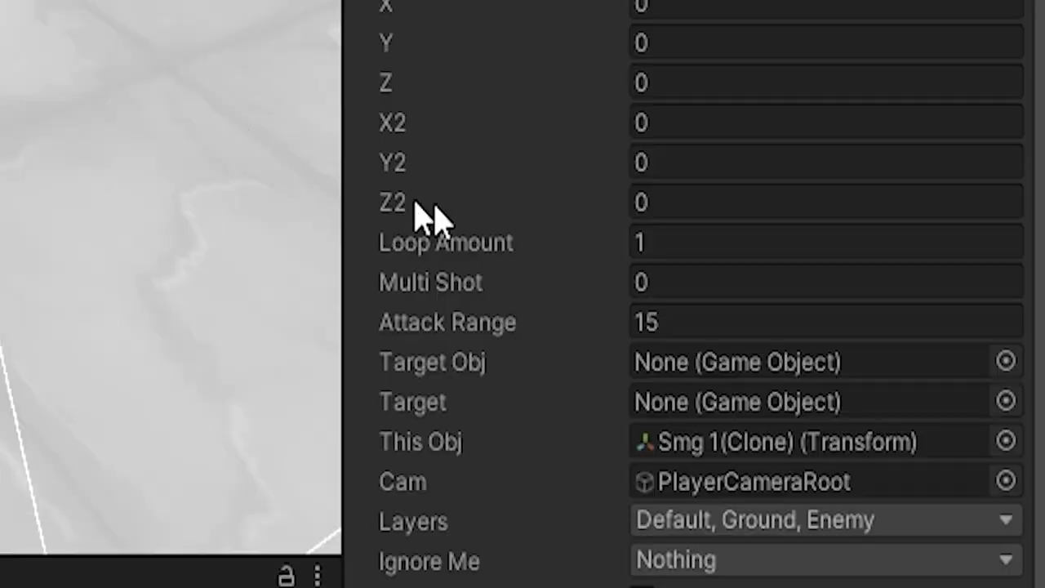
pyautogui.scroll(-3, 433, 216)
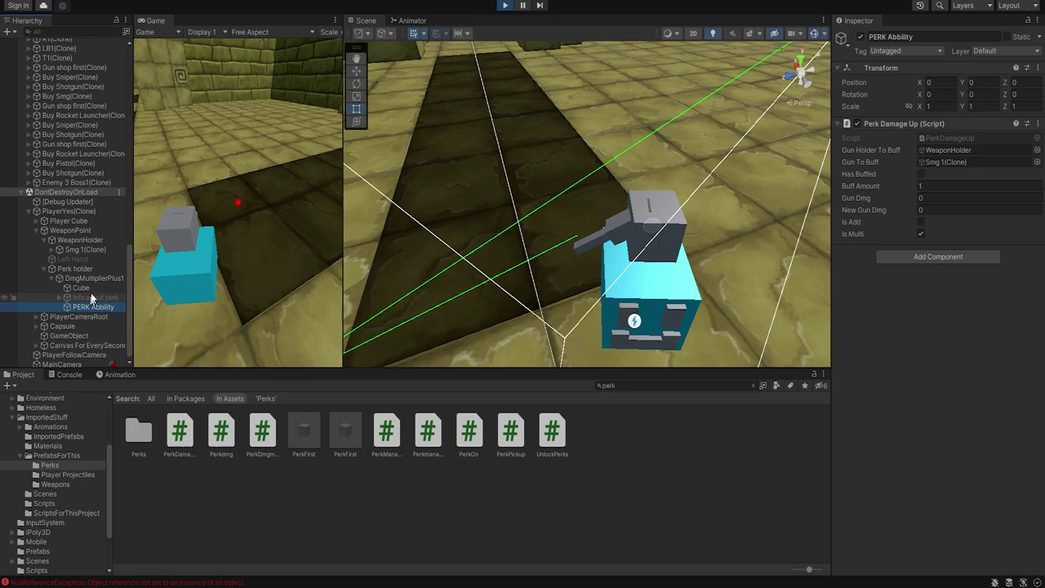
pyautogui.click(101, 279)
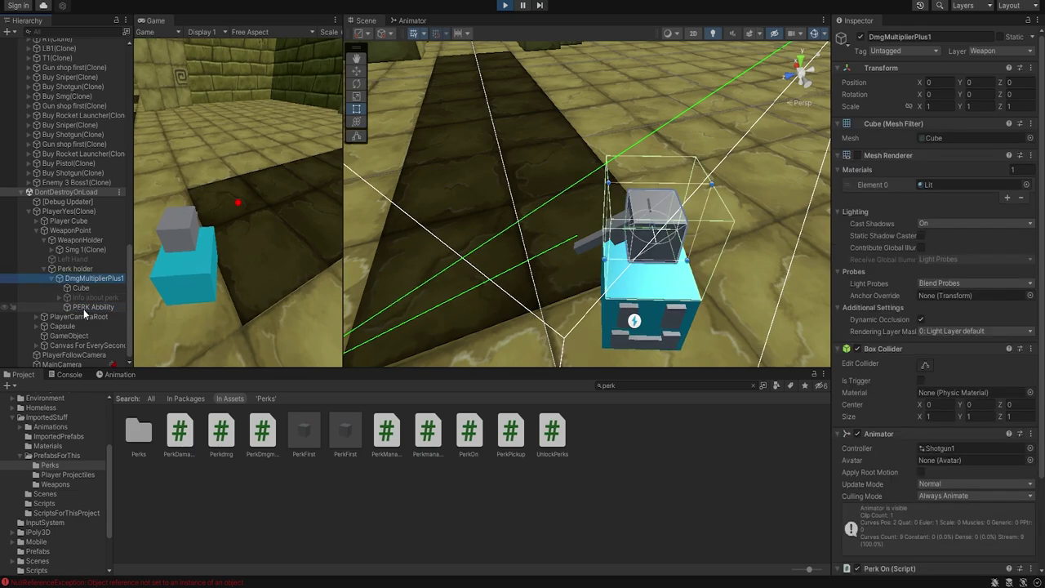
pyautogui.click(69, 374)
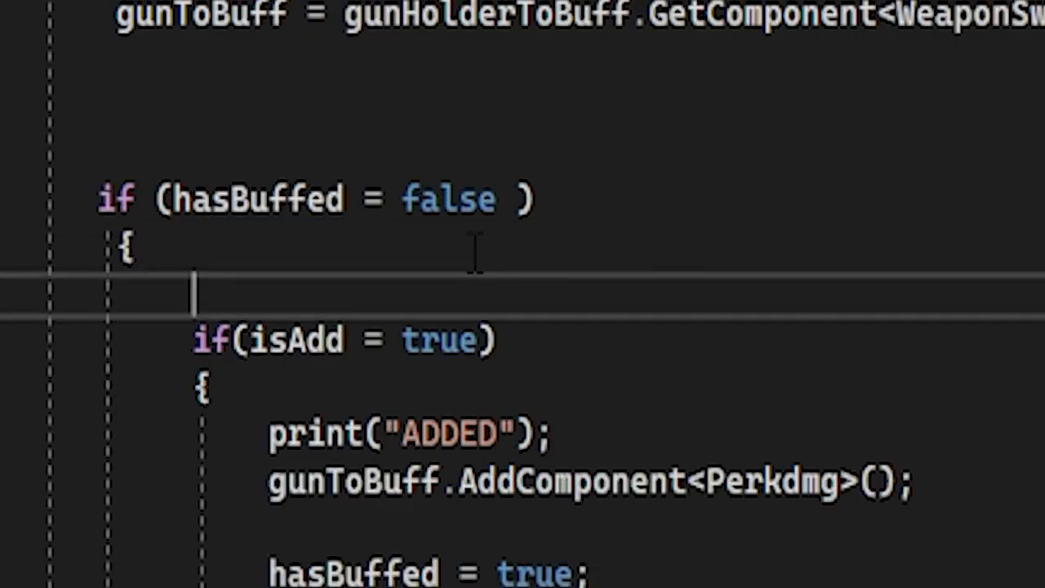
# Step: Add a debug line print("bruhh"); at the start of the hasBuffed check in PerkDamageUp, above the isAdd condition
pyautogui.write('print("ADDED");')
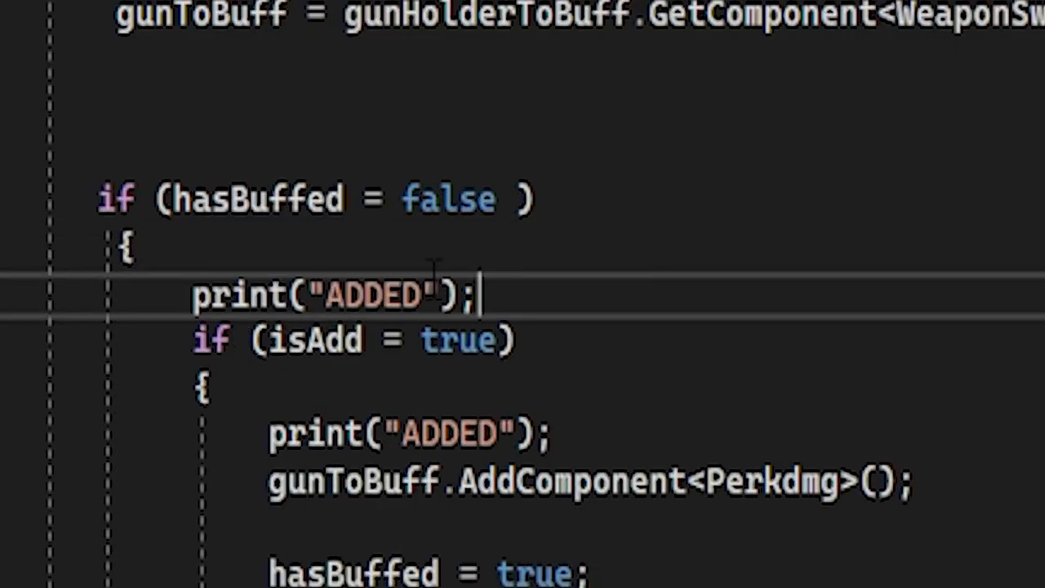
pyautogui.press('BackSpace')
pyautogui.press('BackSpace')
pyautogui.press('BackSpace')
pyautogui.press('BackSpace')
pyautogui.press('BackSpace')
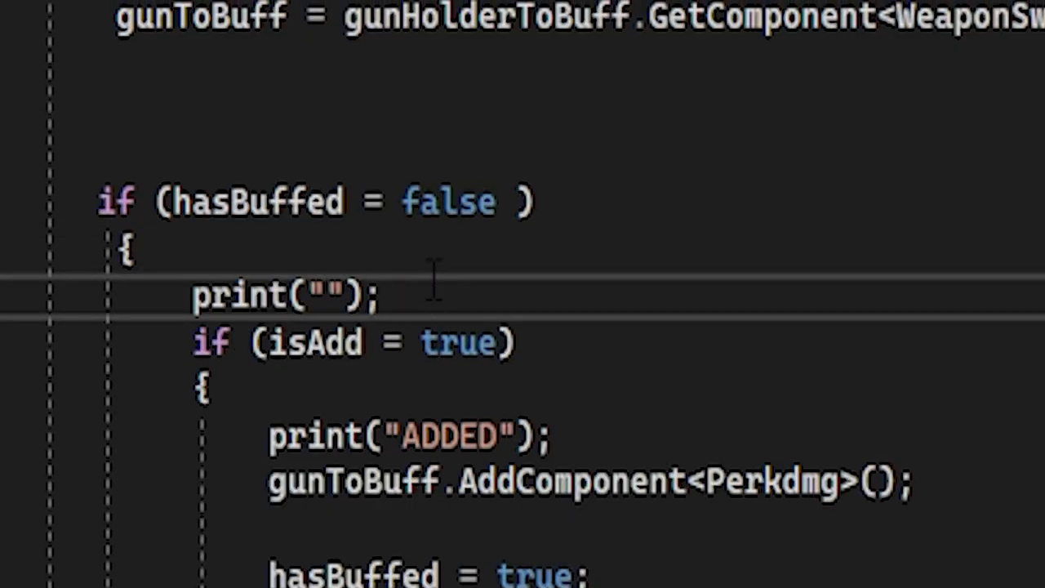
pyautogui.write('bruhh')
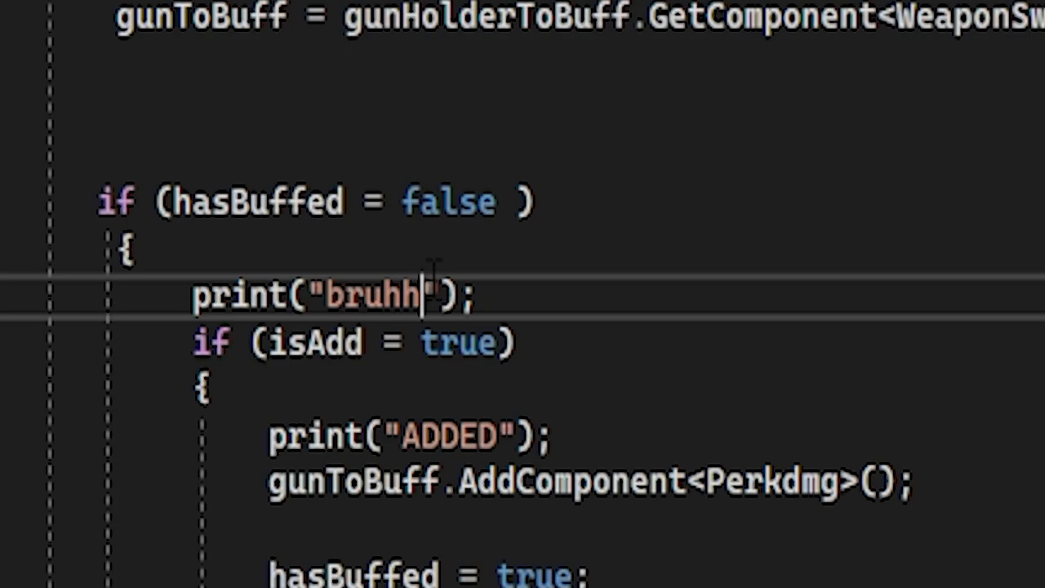
pyautogui.click(672, 337)
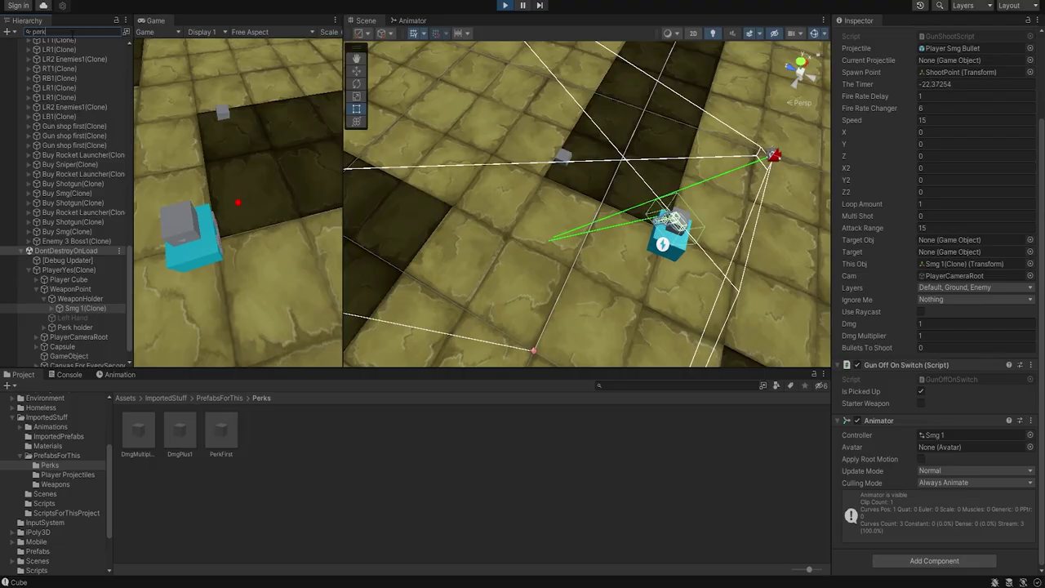
# Step: Play-test the Smg by entering the next room and shooting enemies, then examine the perk's Perk Damage Up values
pyautogui.click(63, 136)
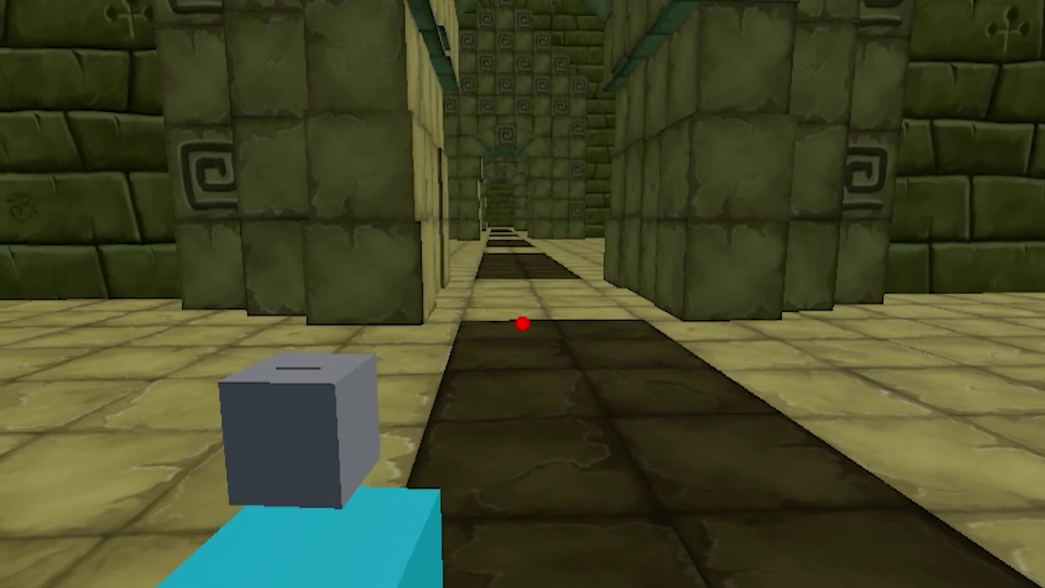
pyautogui.press('w')
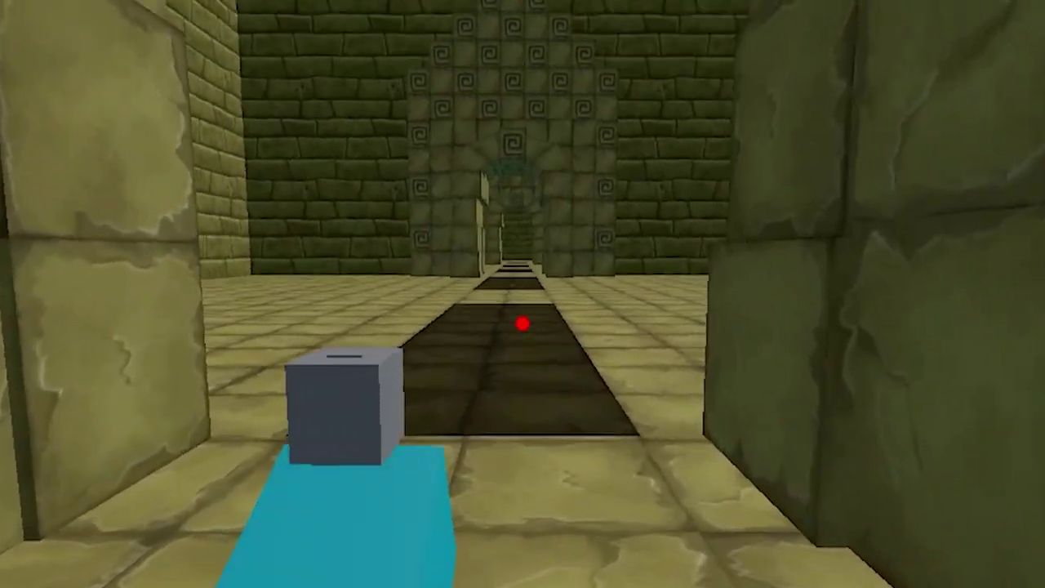
pyautogui.press('w')
pyautogui.click(522, 323)
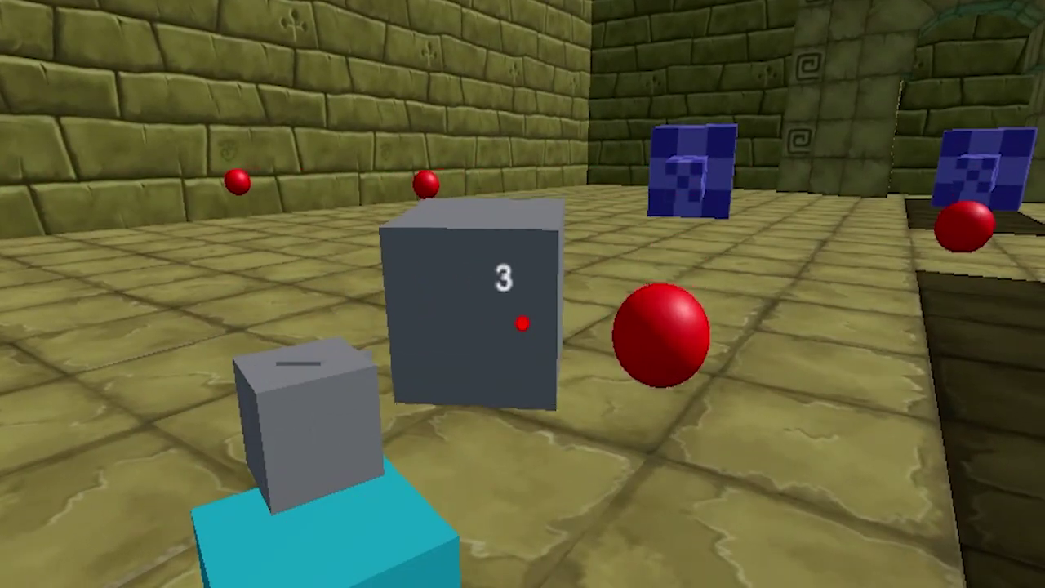
pyautogui.press('w')
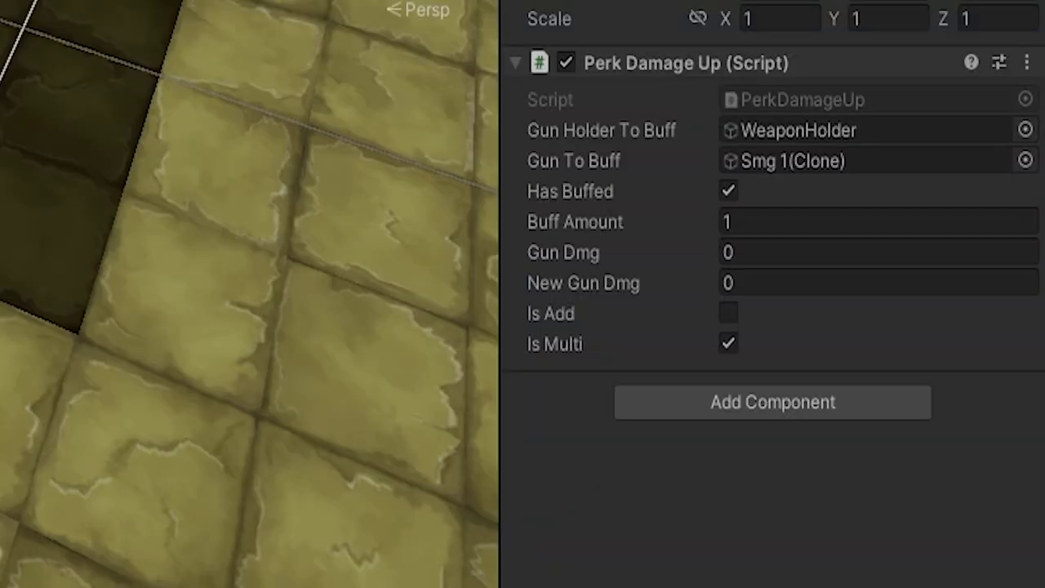
pyautogui.scroll(-10, 645, 331)
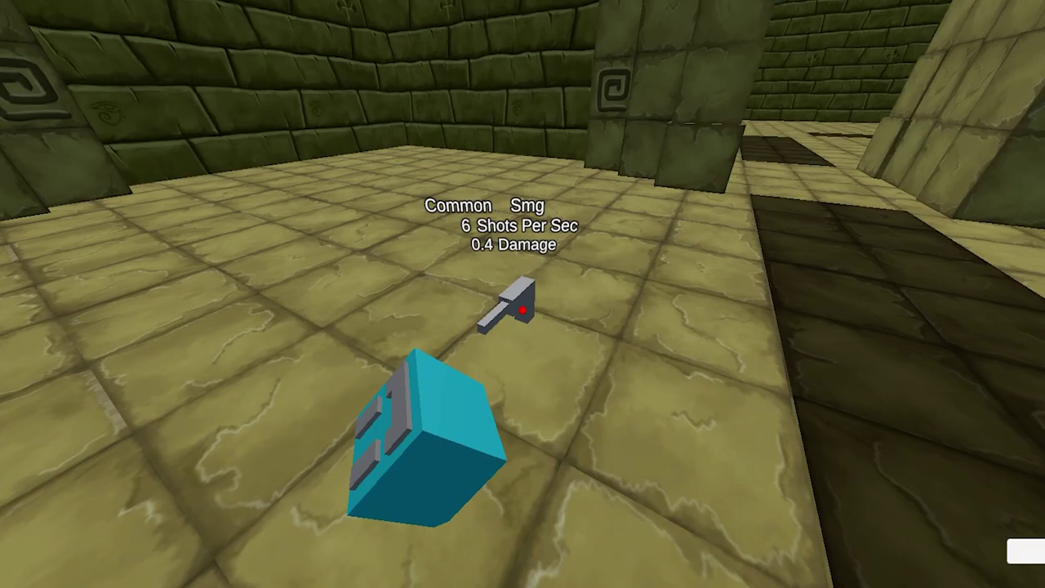
# Step: Pick up the Common Smg in the game and examine the damage and Perkdmg values on Smg 1(Clone)
pyautogui.press('e')
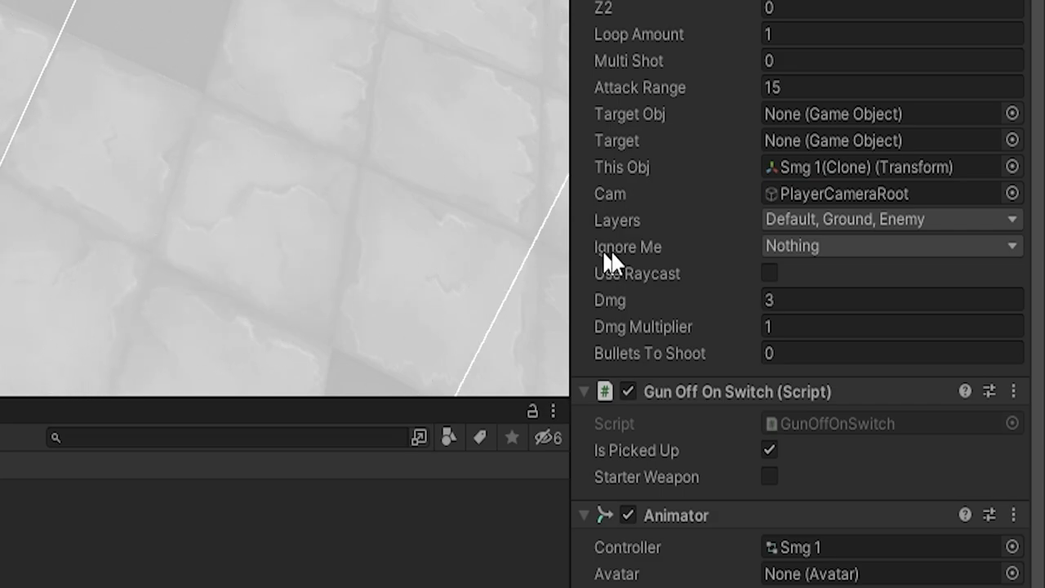
pyautogui.scroll(-5, 611, 250)
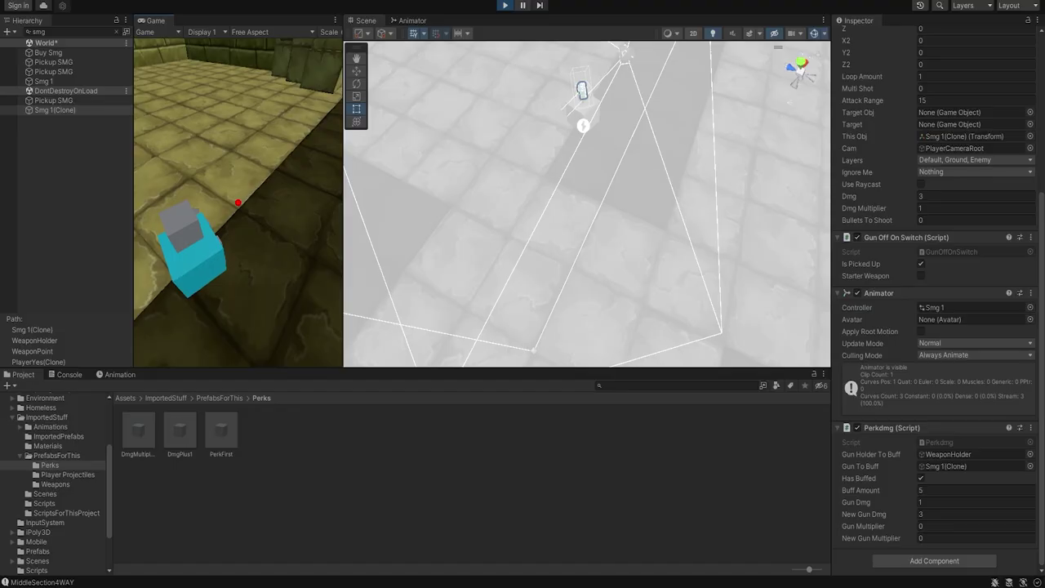
pyautogui.press('Escape')
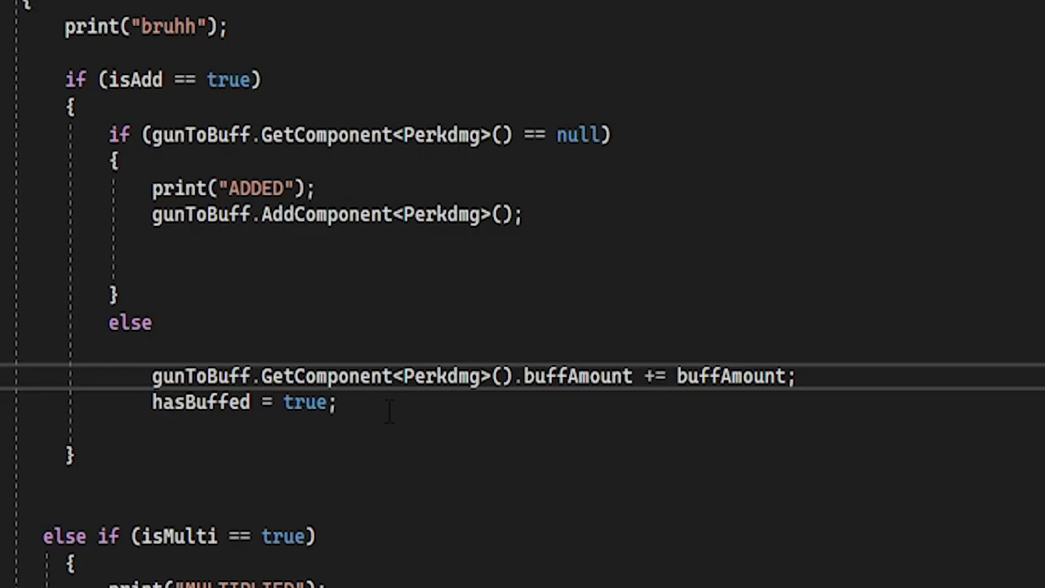
# Step: Below the buffAmount addition in PerkDamageUp's isAdd branch, add gunToBuff.GetComponent<Perkdmg>().hasBuffed = false;
pyautogui.moveTo(152, 375); pyautogui.dragTo(526, 373)
pyautogui.hotkey('ctrl', 'c')
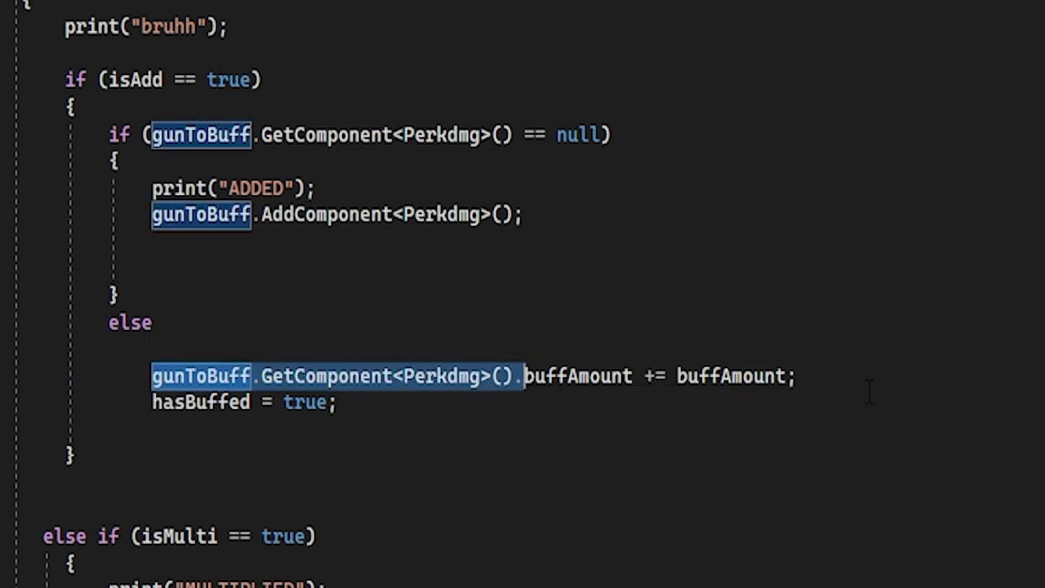
pyautogui.click(875, 385)
pyautogui.press('Return')
pyautogui.hotkey('ctrl', 'v')
pyautogui.write('hasBuffed = false;')
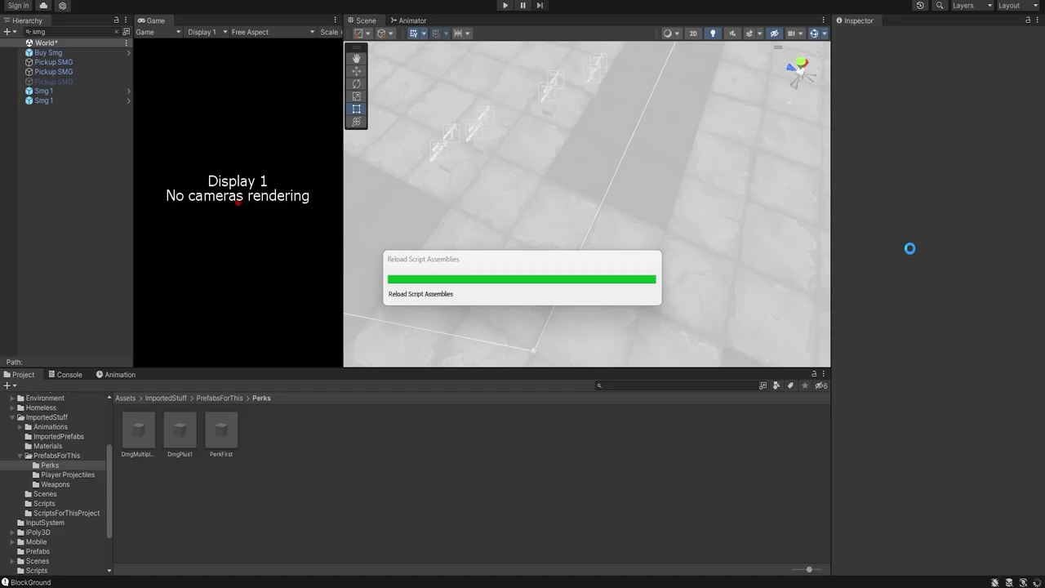
# Step: Run the game in play mode to test the recompiled perk script
pyautogui.click(504, 7)
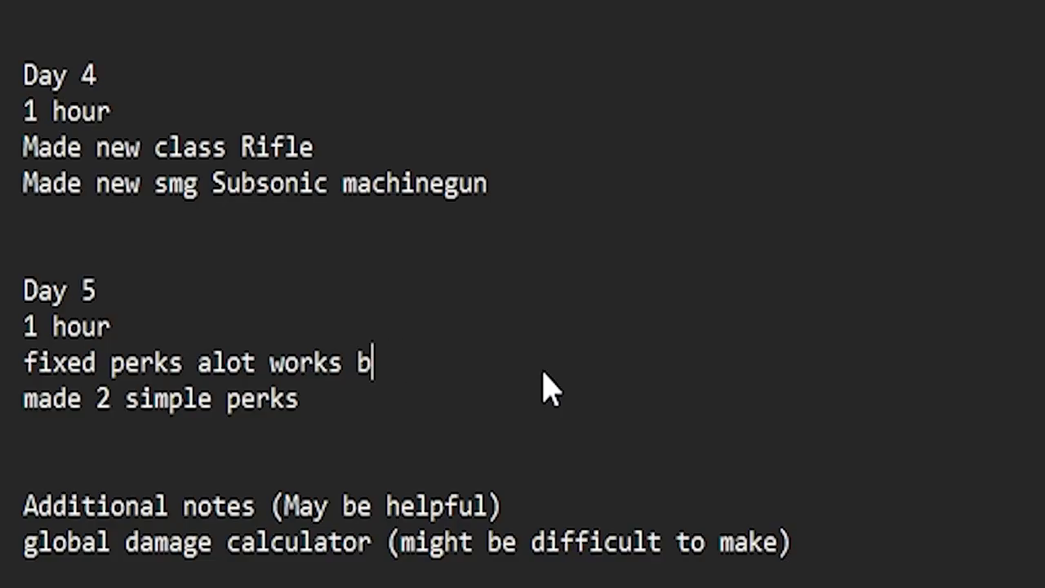
# Step: Complete the Day 5 notes with "fixed perks alot works better :)" and "should improve more", and set the hour count to 2
pyautogui.write('etter :')
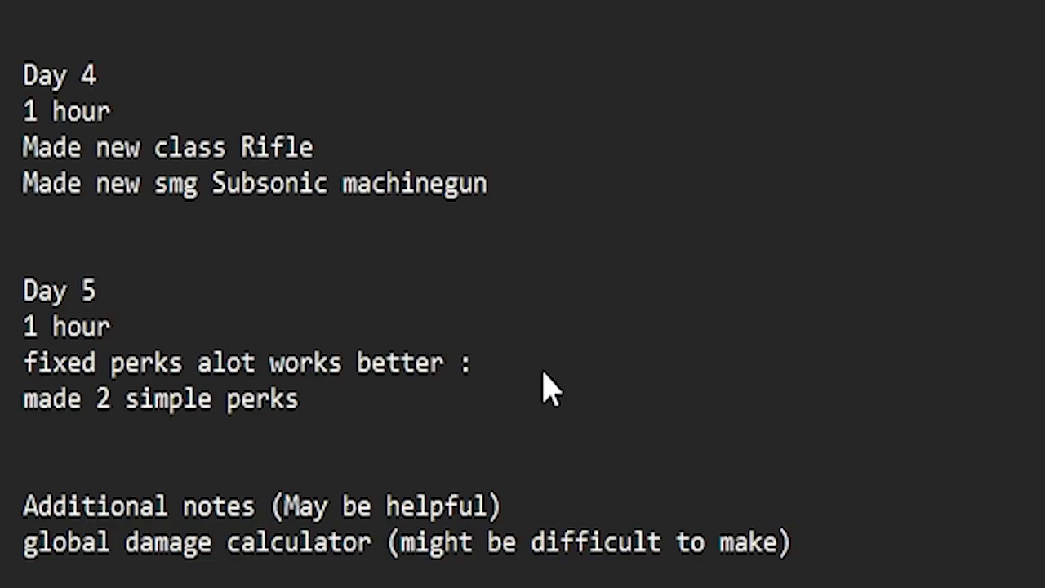
pyautogui.write(')')
pyautogui.press('Return')
pyautogui.write('should improve more')
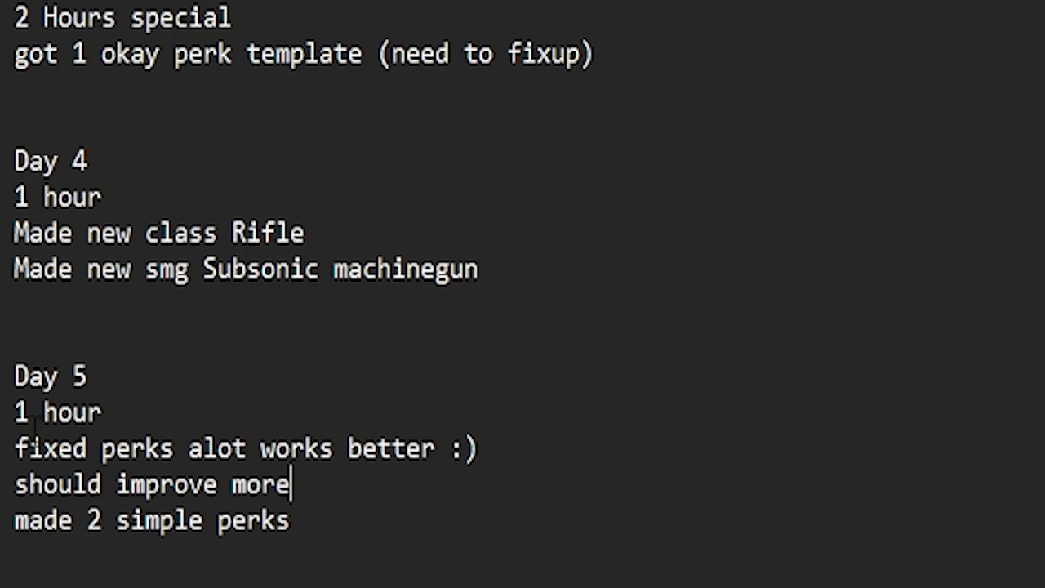
pyautogui.write('2')
pyautogui.press('BackSpace')
pyautogui.press('BackSpace')
pyautogui.write('2')
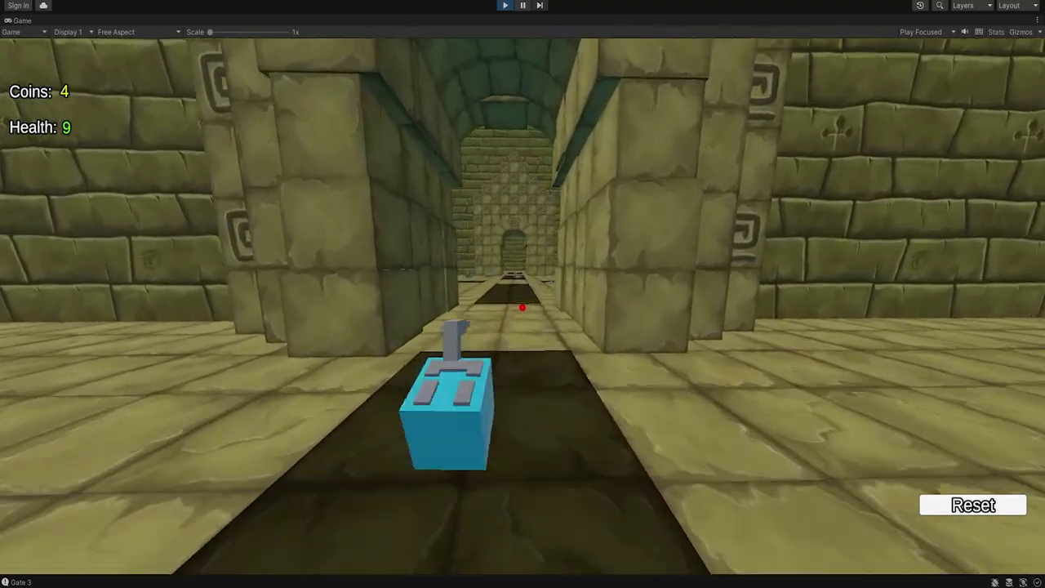
# Step: Play-test the held gun by walking through the archways into the enemy room and shooting enemies
pyautogui.press('w')
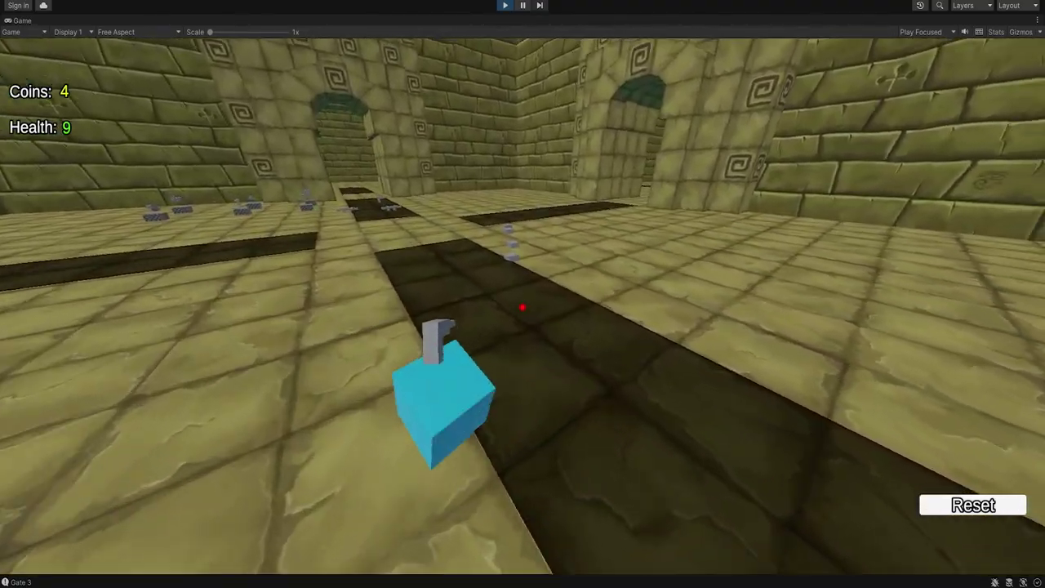
pyautogui.click(523, 308)
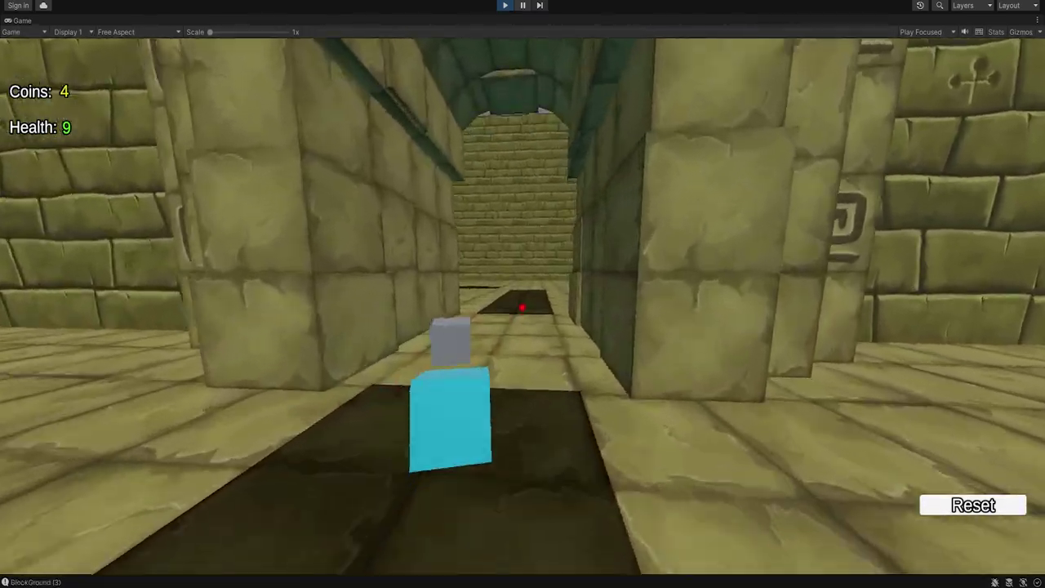
pyautogui.press('w')
pyautogui.click(523, 307)
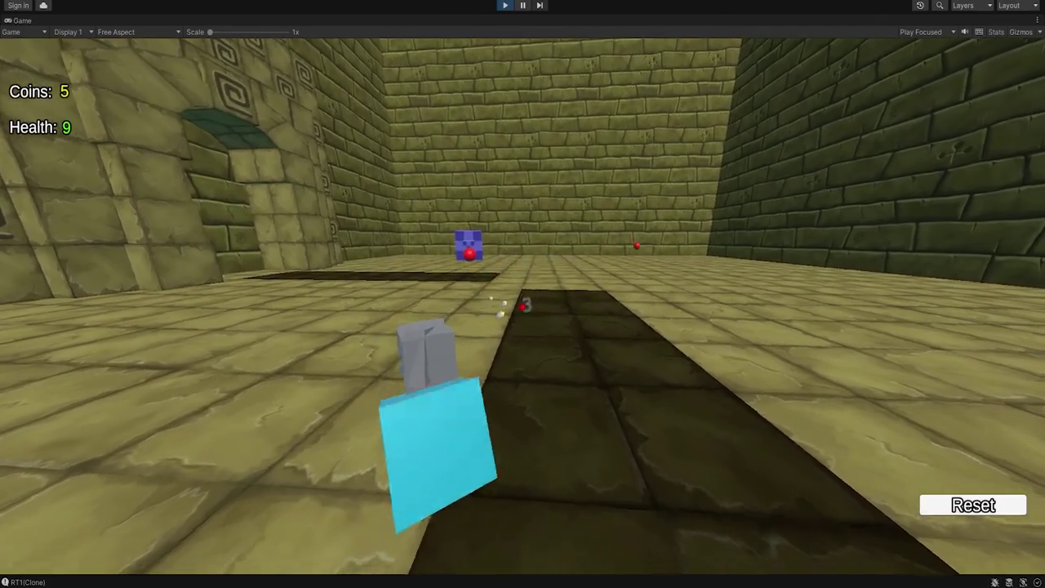
pyautogui.press('w')
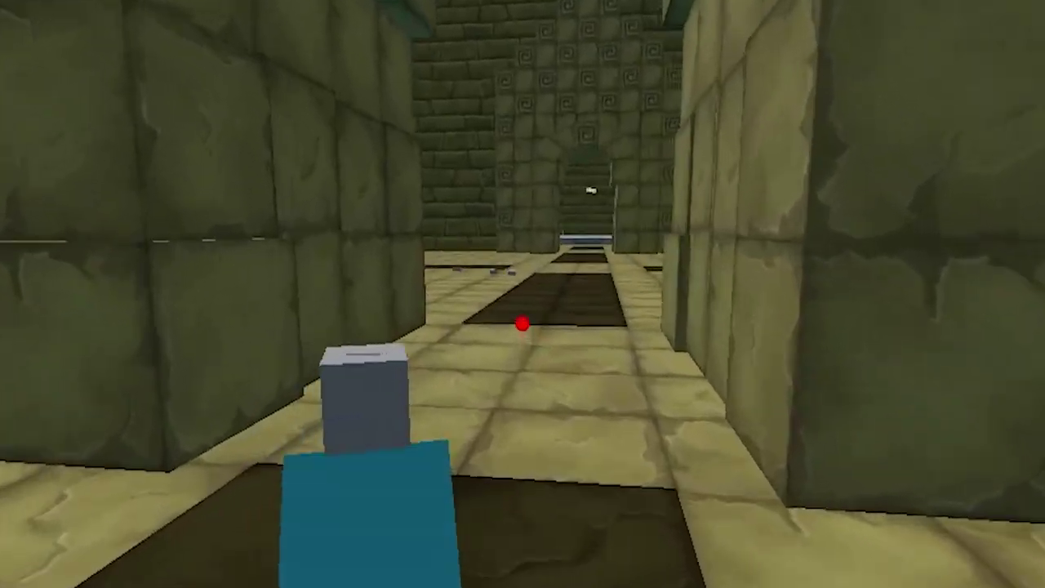
# Step: Return to the starting room in the game and try picking up the perk blocks on the floor
pyautogui.press('w')
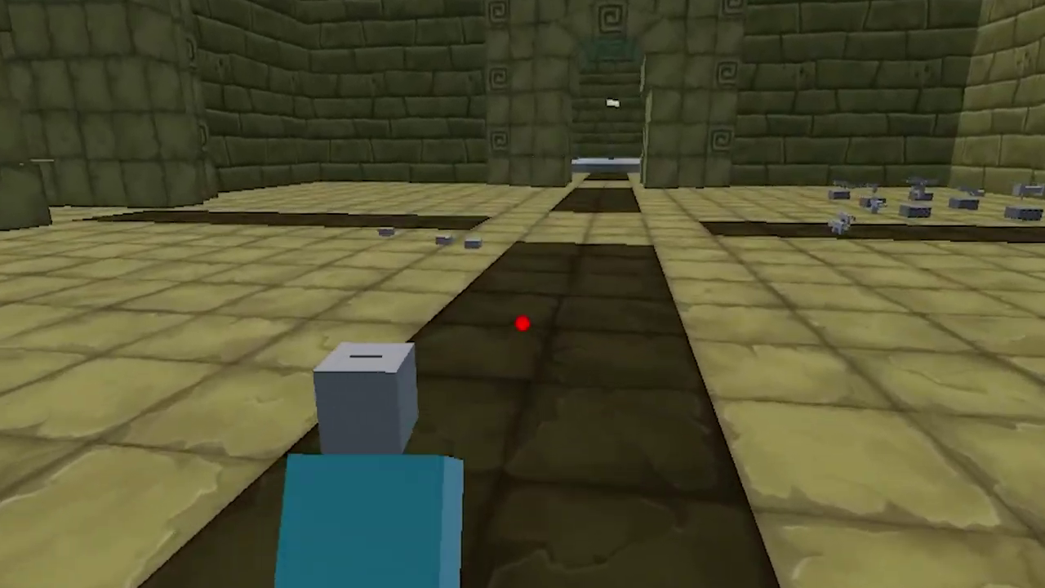
pyautogui.press('w')
pyautogui.press('e')
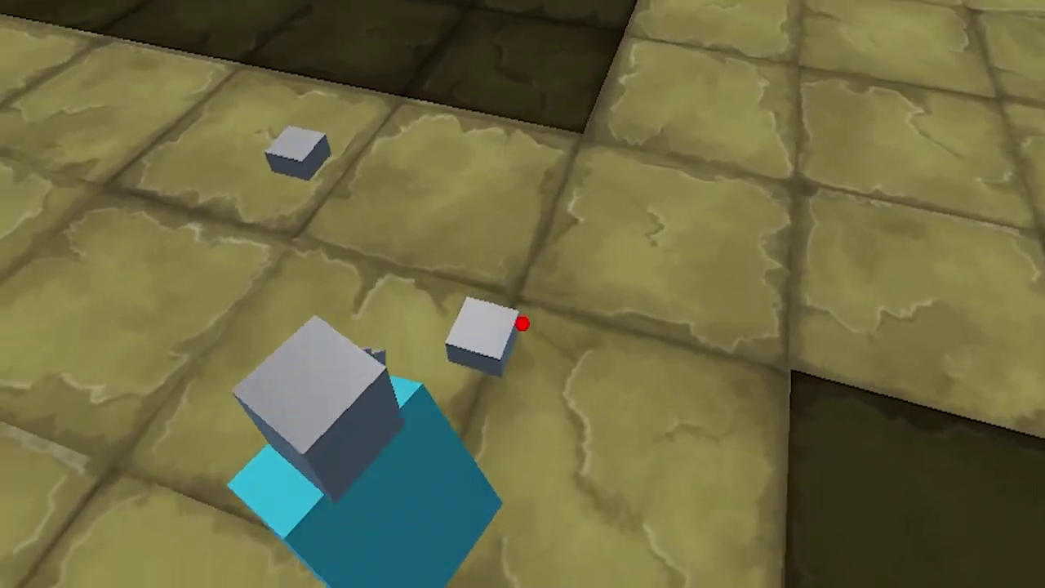
pyautogui.press('w')
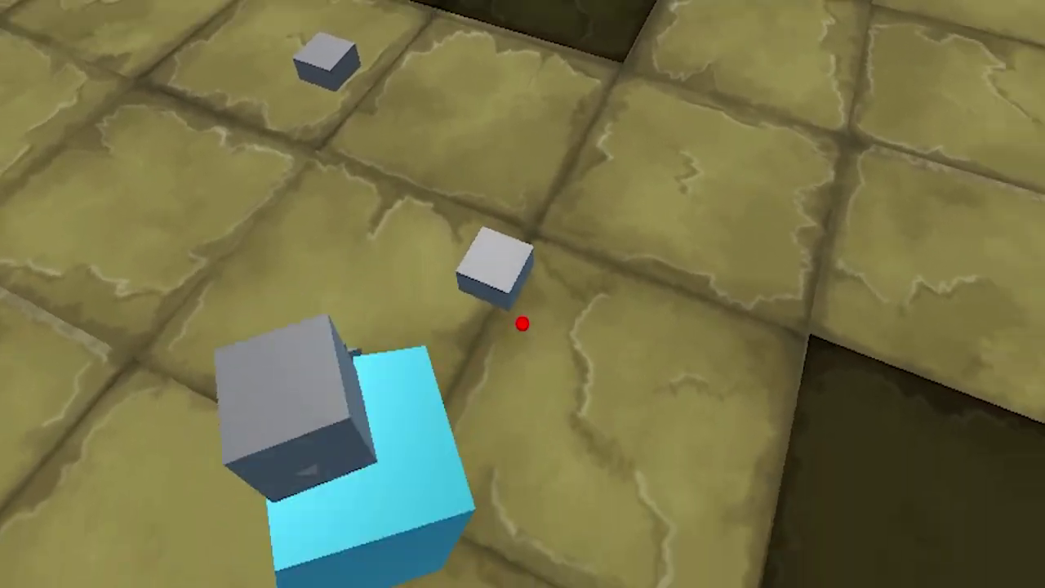
pyautogui.press('w')
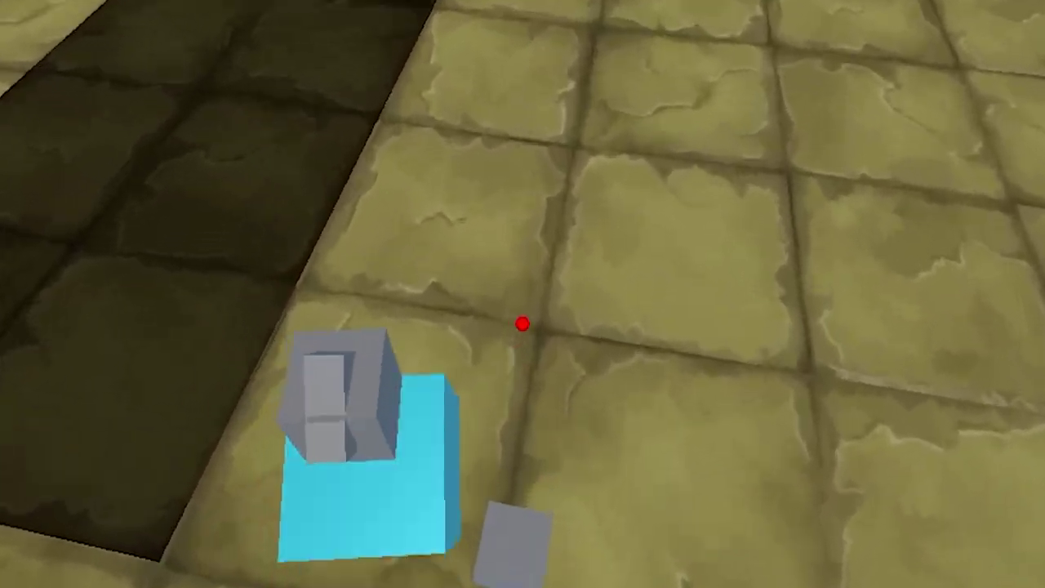
pyautogui.press('w')
pyautogui.press('e')
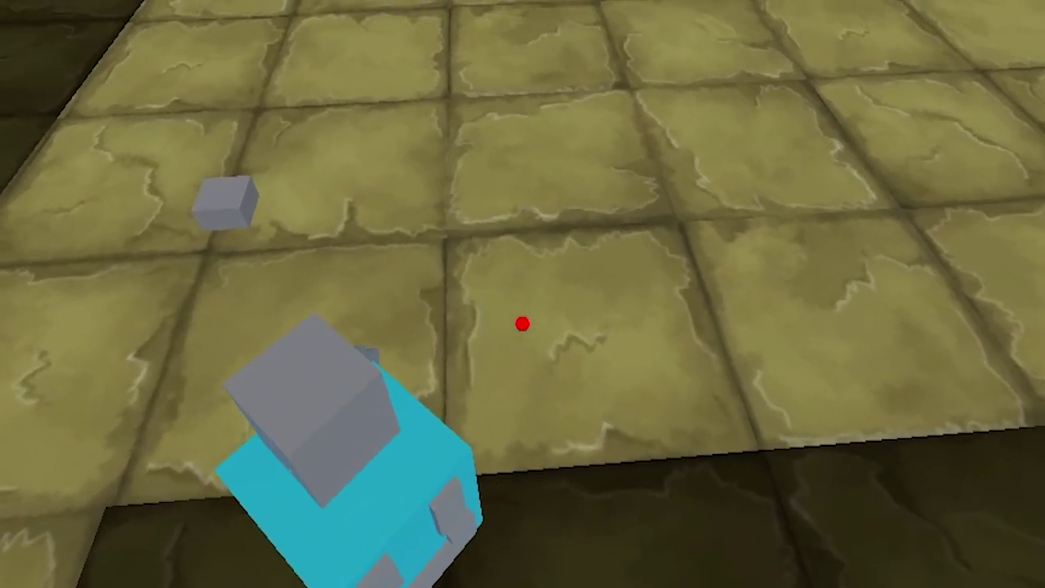
pyautogui.press('w')
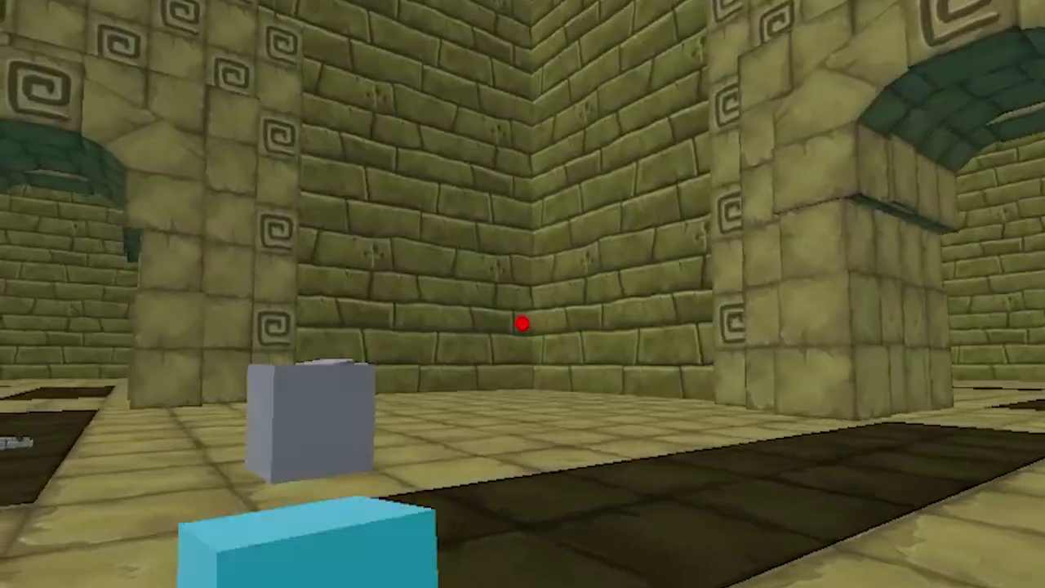
pyautogui.press('w')
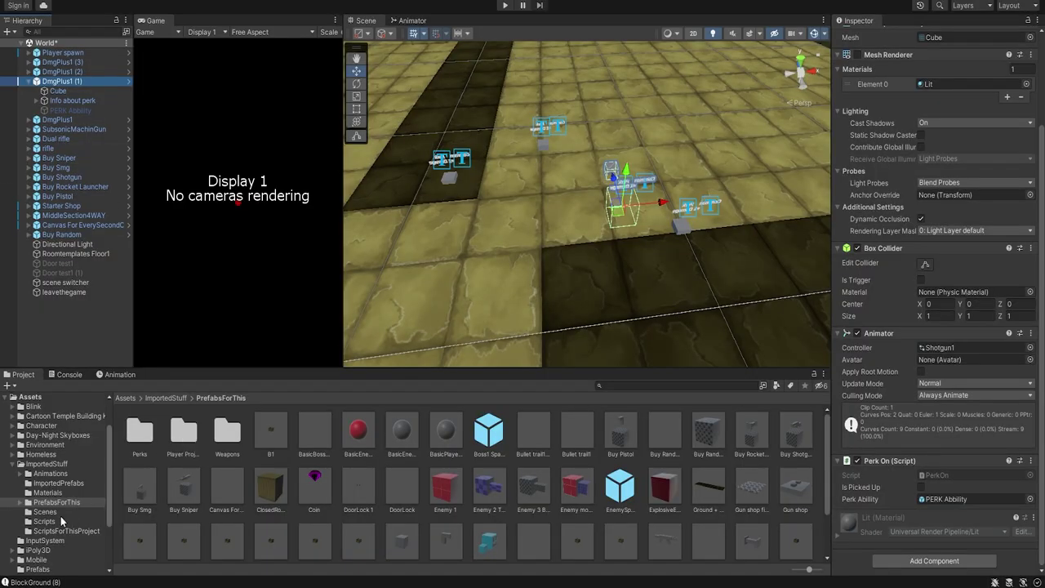
# Step: Open the Perks folder inside PrefabsForThis and select the DmgPlus1 prefab
pyautogui.click(61, 503)
pyautogui.doubleClick(149, 441)
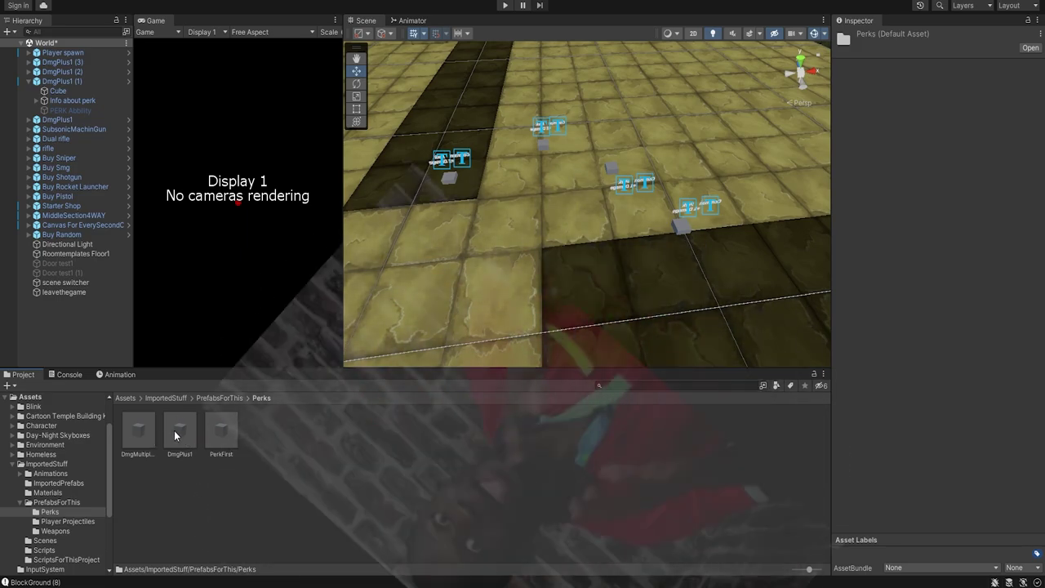
pyautogui.click(174, 430)
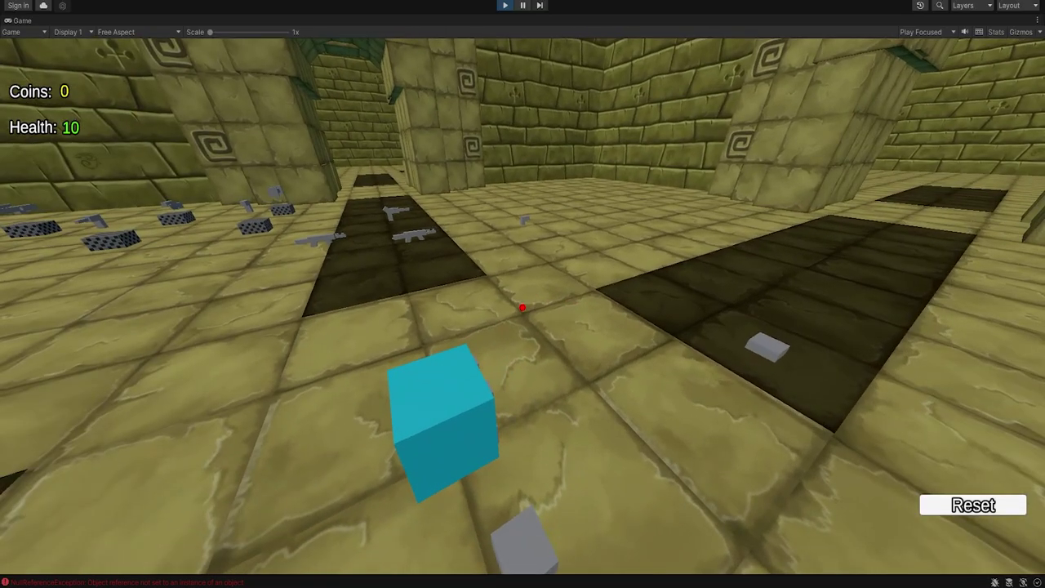
# Step: Play-test the starting room by walking around the guns on the floor and looking at the Legendary Dual Rifle
pyautogui.press('w')
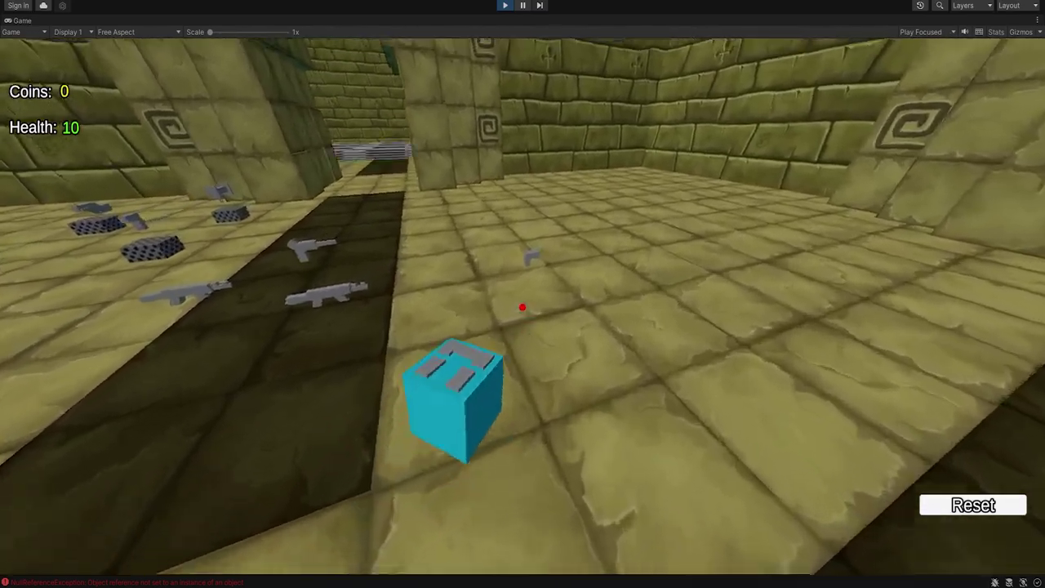
pyautogui.press('w')
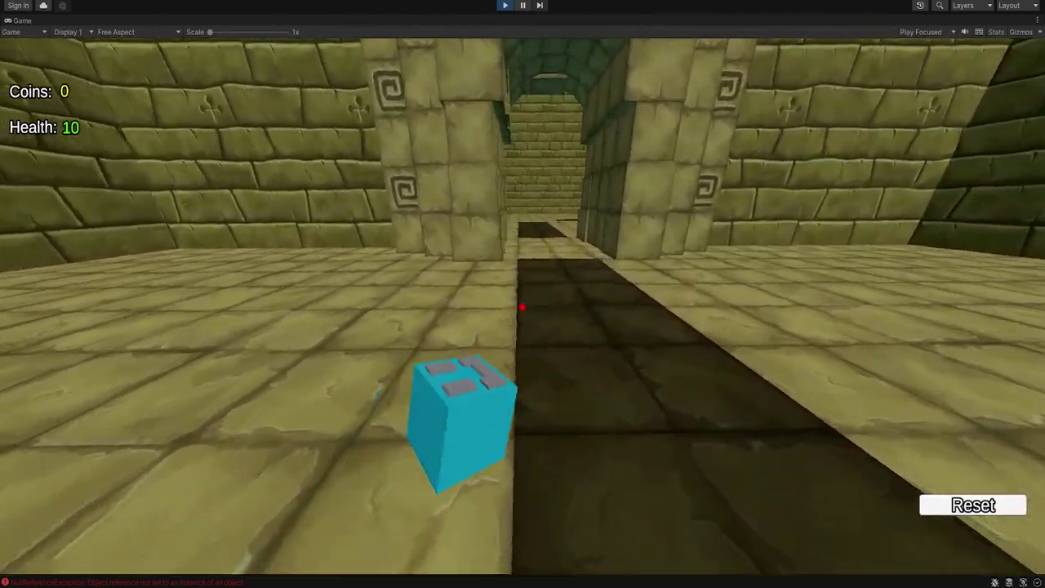
pyautogui.press('w')
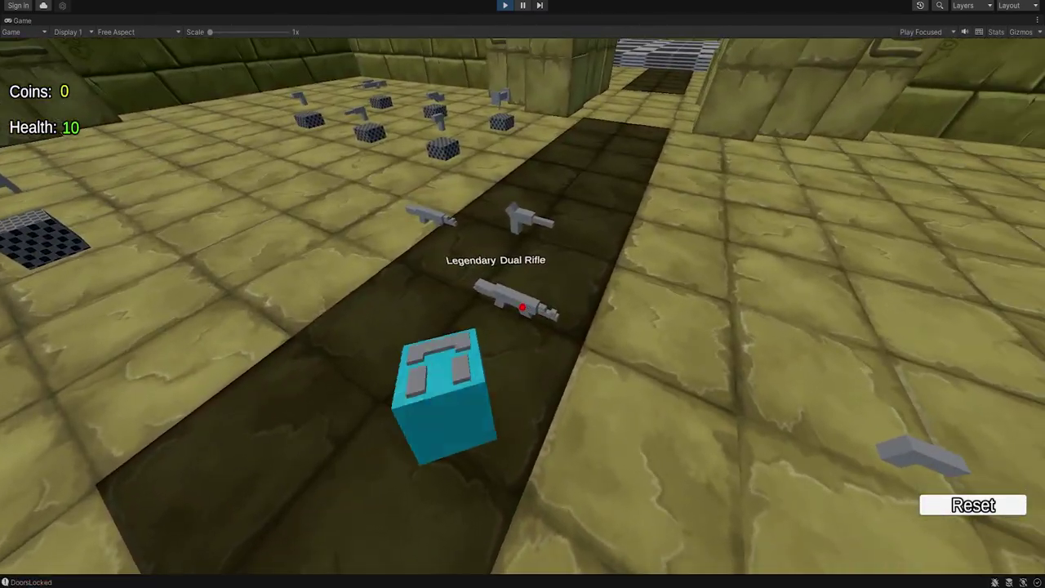
pyautogui.press('s')
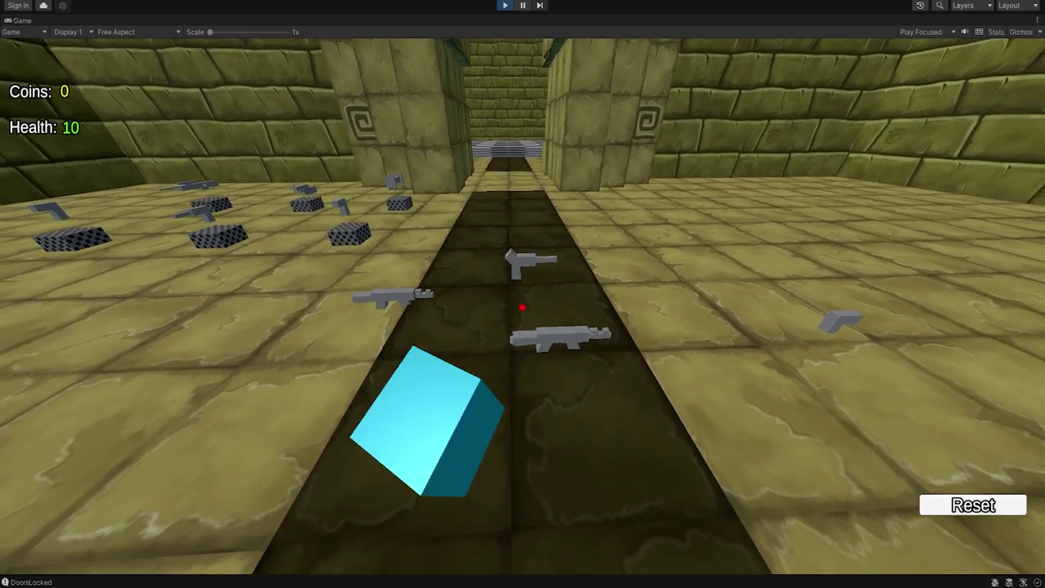
pyautogui.press('d')
pyautogui.press('a')
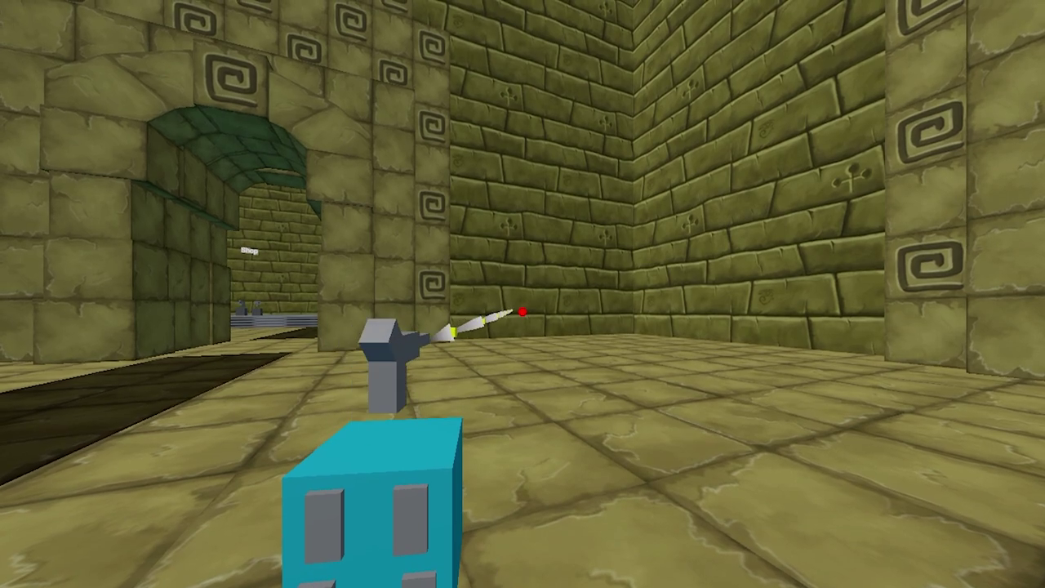
# Step: Test firing and reloading the equipped gun, and walk on through the dungeon rooms
pyautogui.moveTo(522, 311); pyautogui.dragTo(523, 311)
pyautogui.press('r')
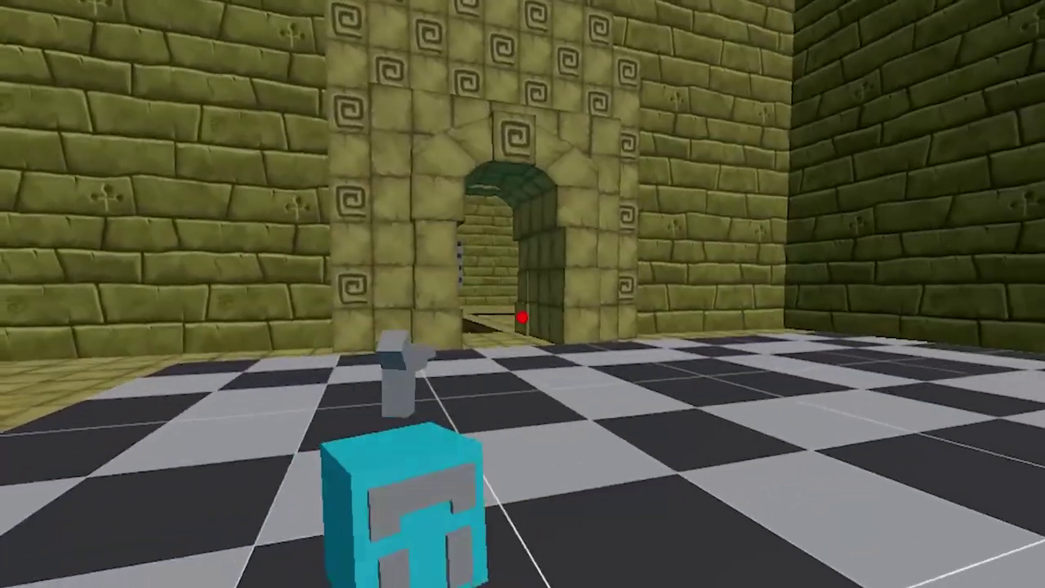
pyautogui.press('w')
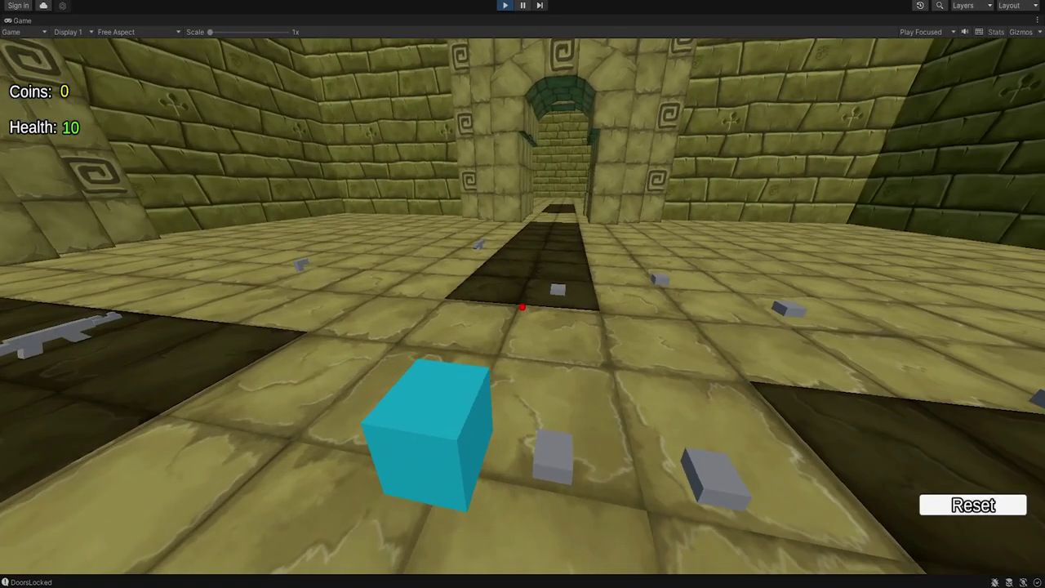
pyautogui.press('w')
pyautogui.press('w')
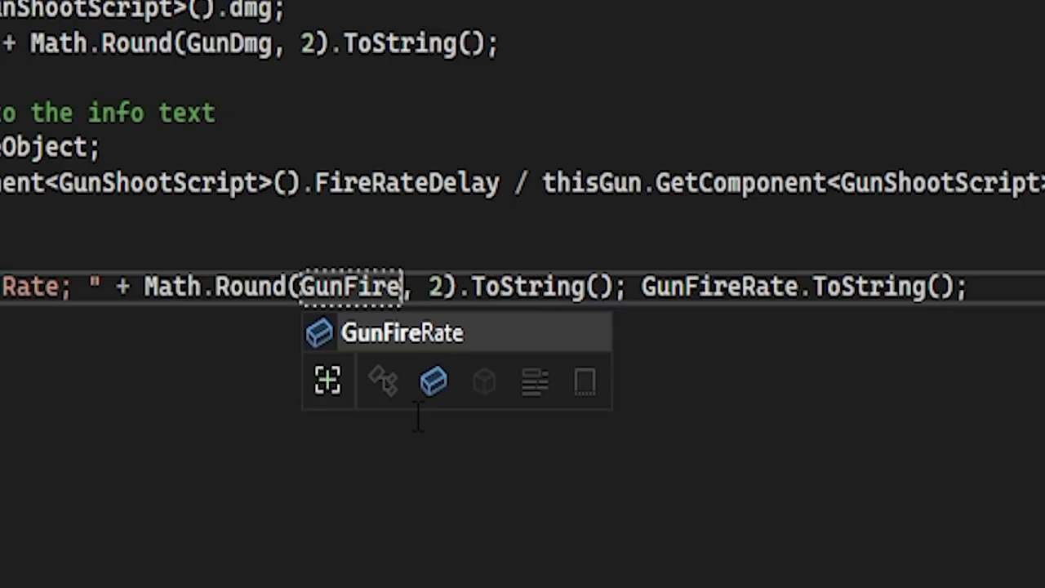
# Step: Make the Fire Rate text use Math.Round(GunFireRate, 2).ToString() and delete the leftover GunFireRate.ToString(); at the line's end
pyautogui.write('r')
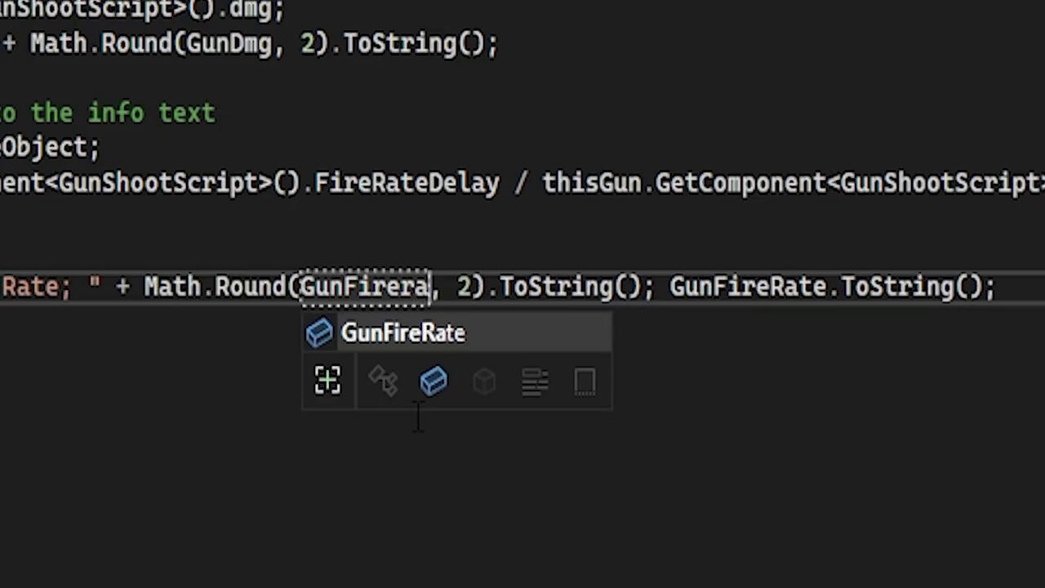
pyautogui.press('BackSpace')
pyautogui.write('Rate')
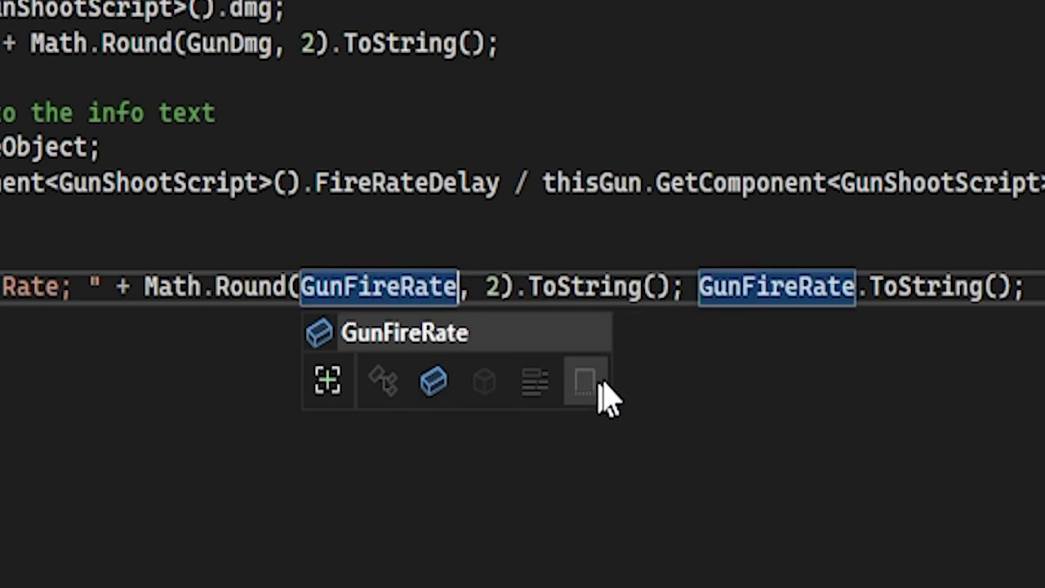
pyautogui.moveTo(701, 286); pyautogui.dragTo(1025, 285)
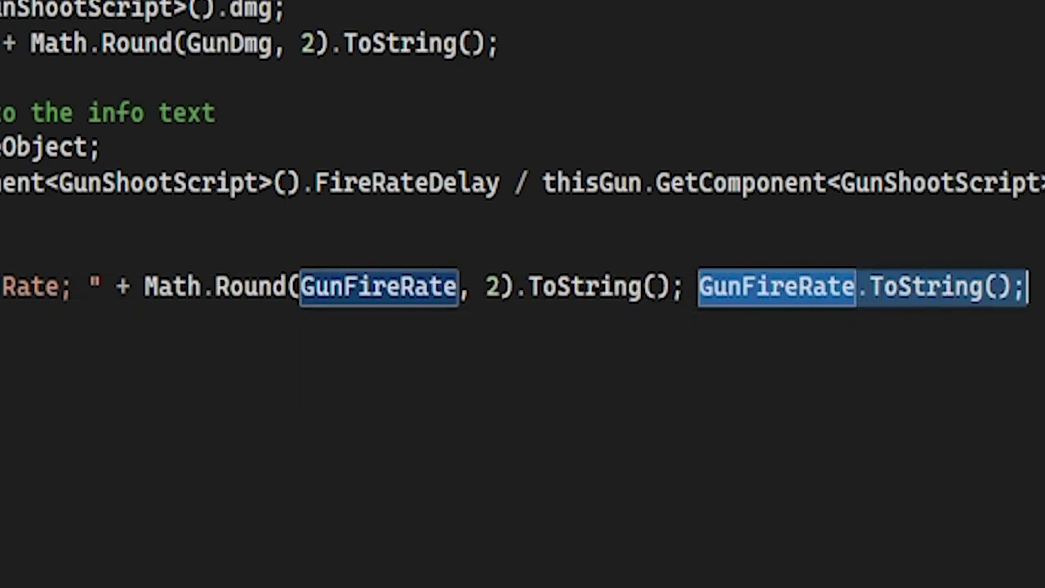
pyautogui.press('BackSpace')
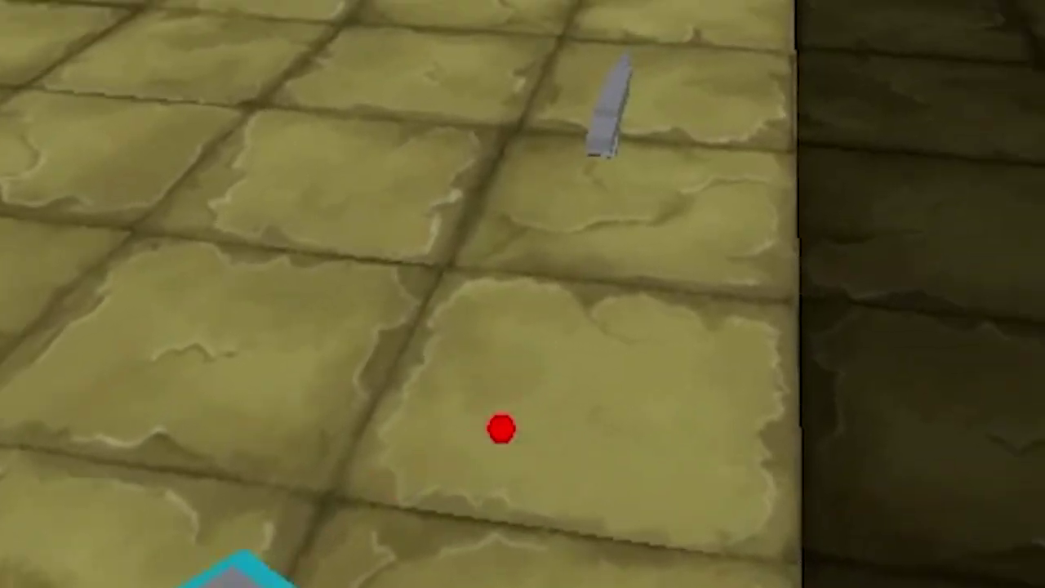
# Step: Approach the gun lying beside the dark floor strip in the game to check its info text
pyautogui.press('w')
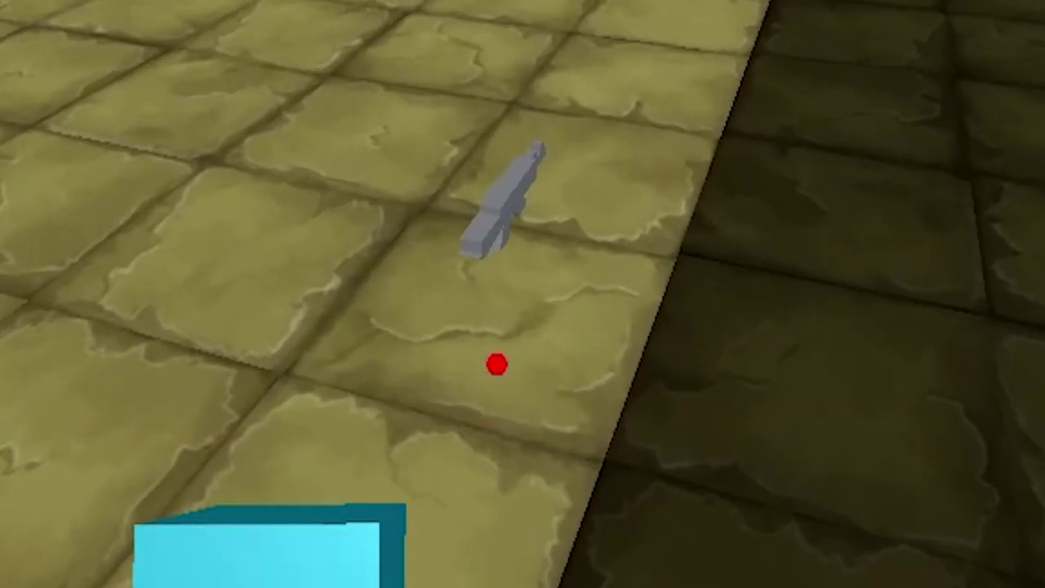
pyautogui.press('w')
pyautogui.moveTo(496, 363)
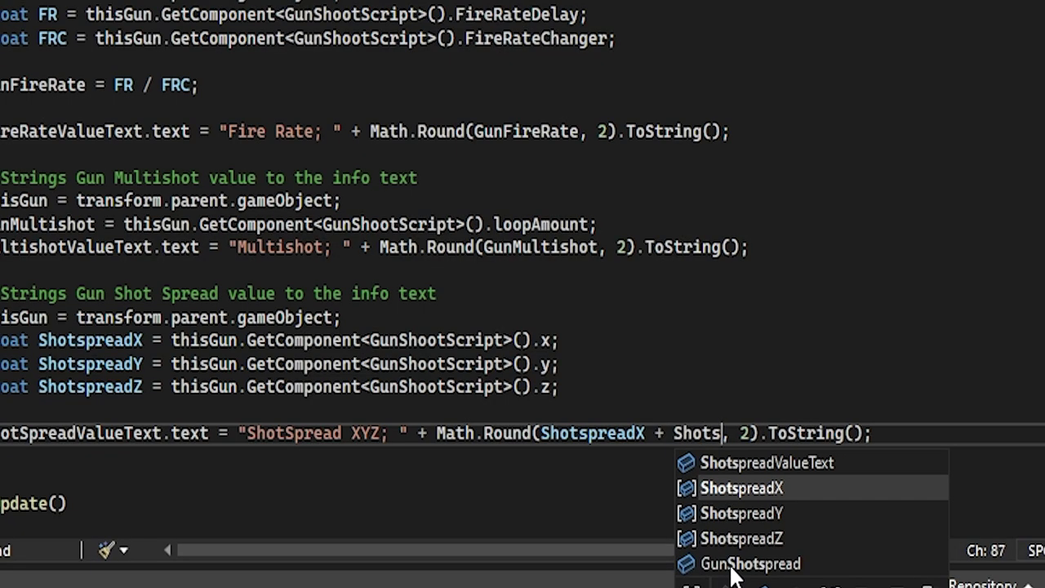
# Step: Complete the ShotSpread XYZ text's rounded expression as Math.Round(ShotspreadX + ShotspreadY + ShotspreadZ, 2).ToString()
pyautogui.doubleClick(790, 512)
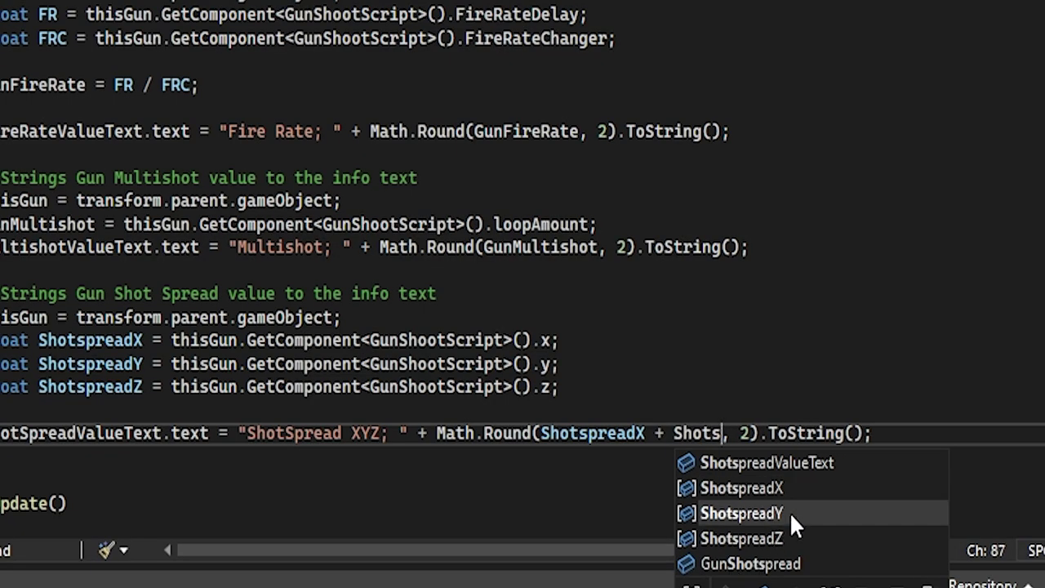
pyautogui.write('+ sh')
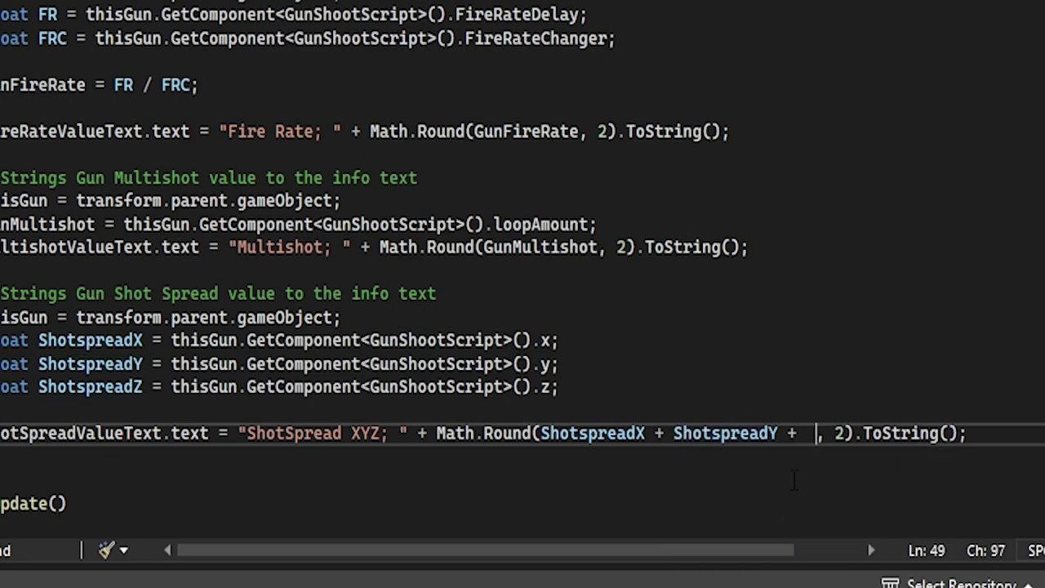
pyautogui.write('otspre')
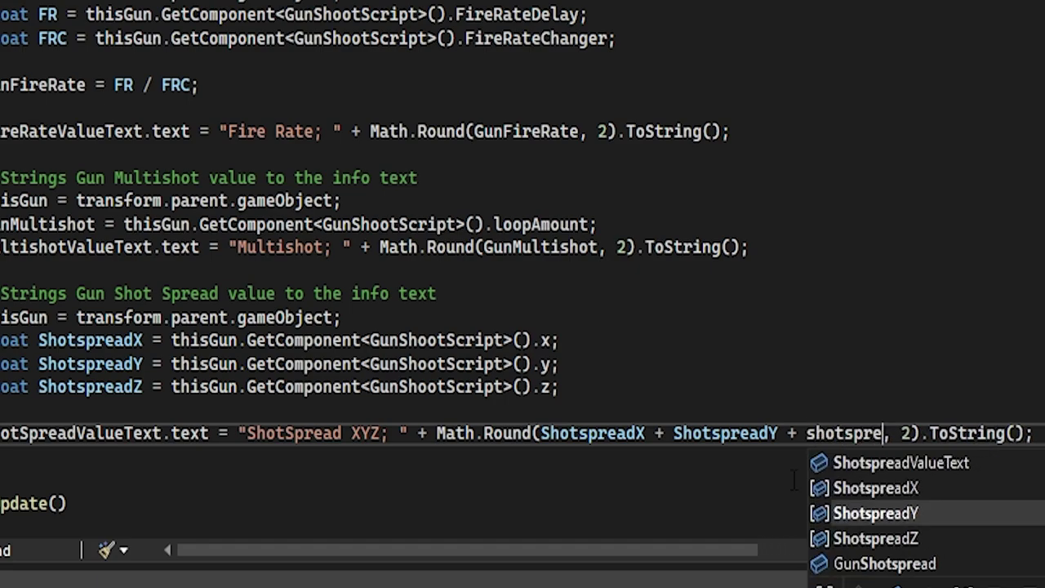
pyautogui.doubleClick(875, 539)
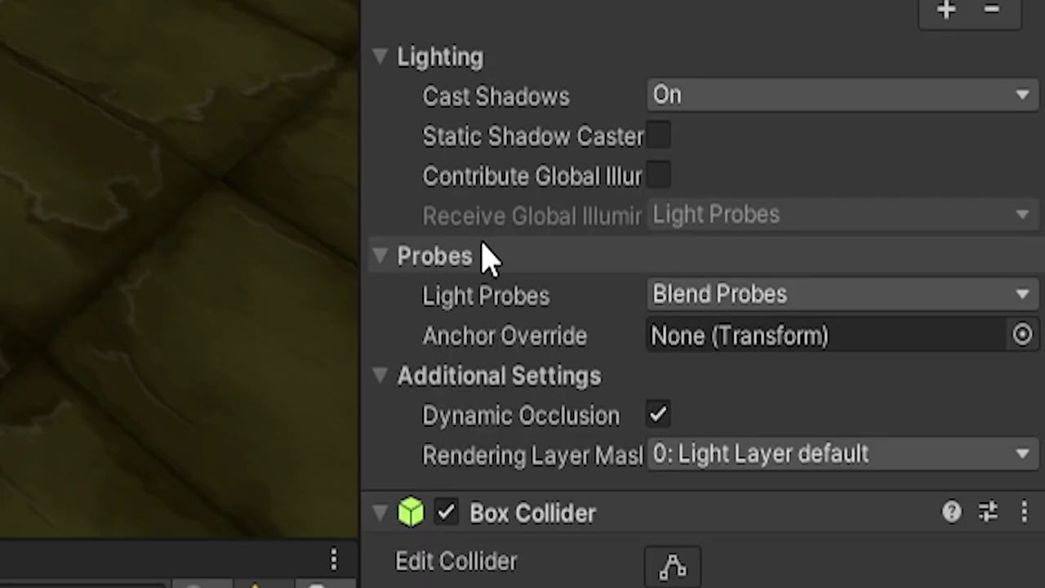
# Step: Set the gun's shot spread X to 12 and Z to 57, and check the ShotSpread text in the game
pyautogui.scroll(-10, 490, 245)
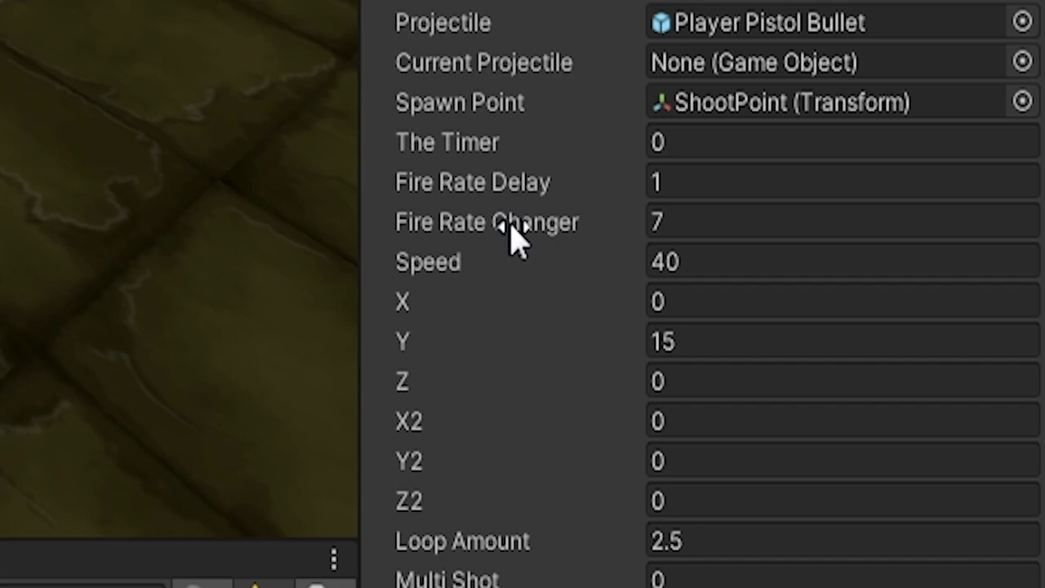
pyautogui.click(762, 300)
pyautogui.write('12')
pyautogui.click(723, 381)
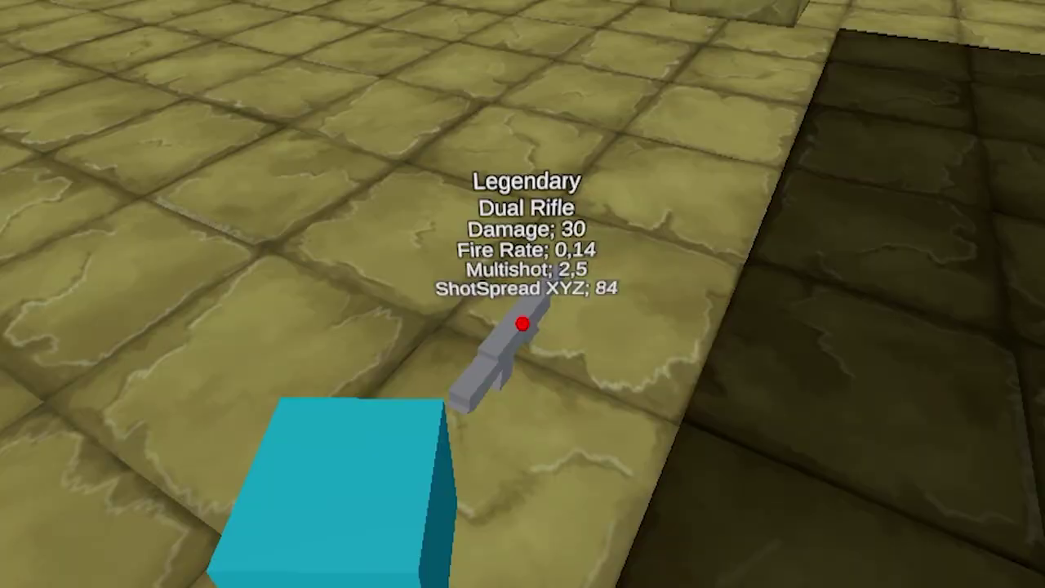
pyautogui.press('e')
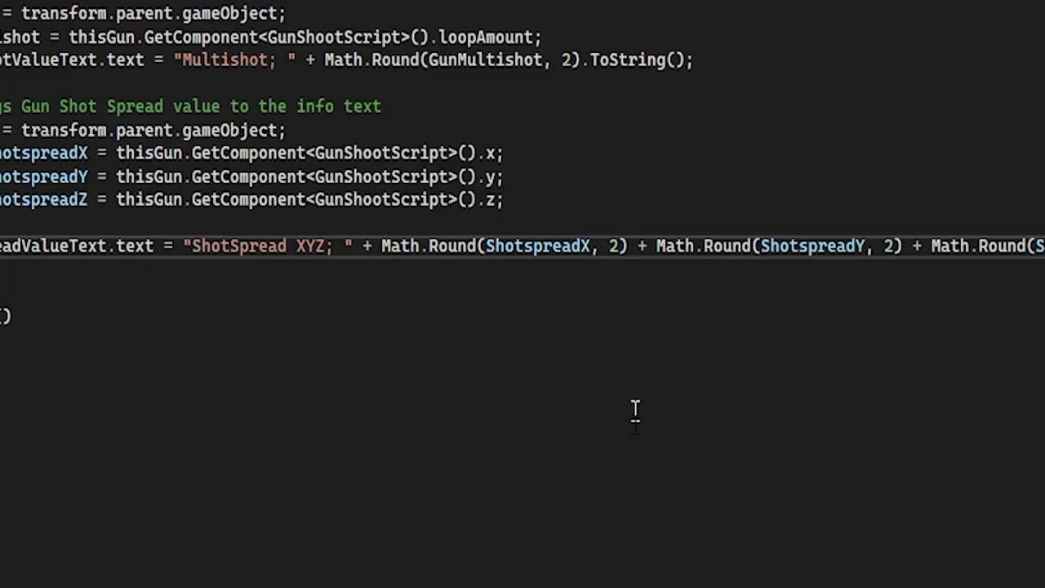
# Step: Insert + ", " after the rounded ShotspreadX and ShotspreadY in the ShotSpread XYZ text to separate the three values
pyautogui.click(622, 254)
pyautogui.write('+')
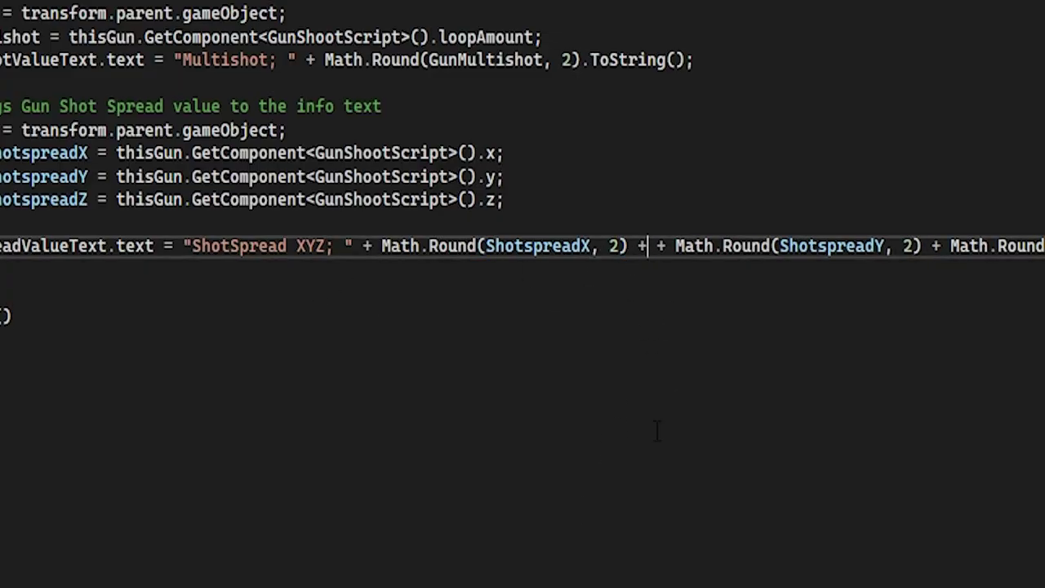
pyautogui.write(' ",')
pyautogui.moveTo(695, 246); pyautogui.dragTo(643, 246)
pyautogui.hotkey('ctrl', 'c')
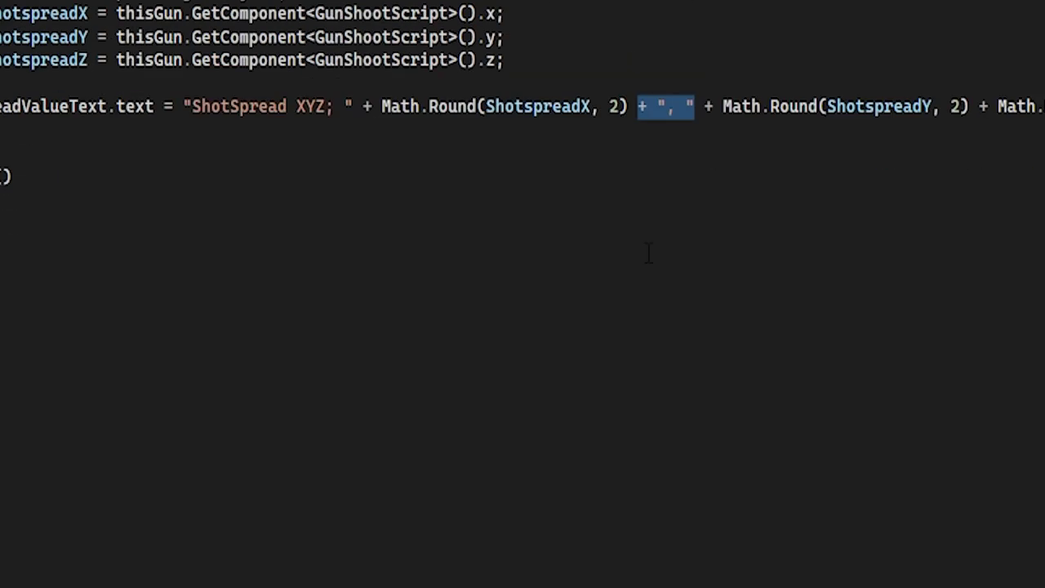
pyautogui.click(973, 248)
pyautogui.hotkey('ctrl', 'v')
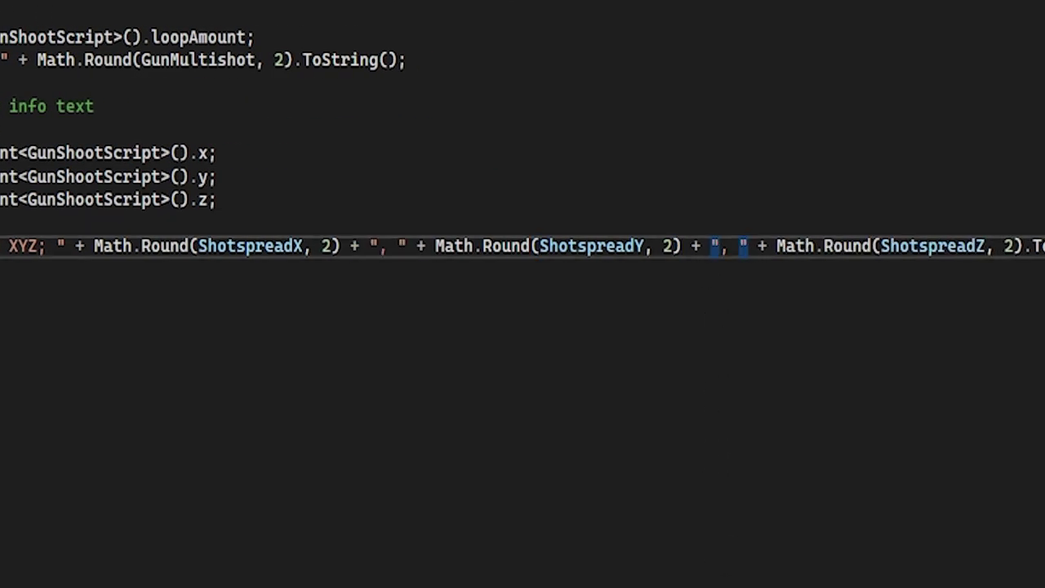
pyautogui.click(1024, 246)
pyautogui.hotkey('ctrl', 'v')
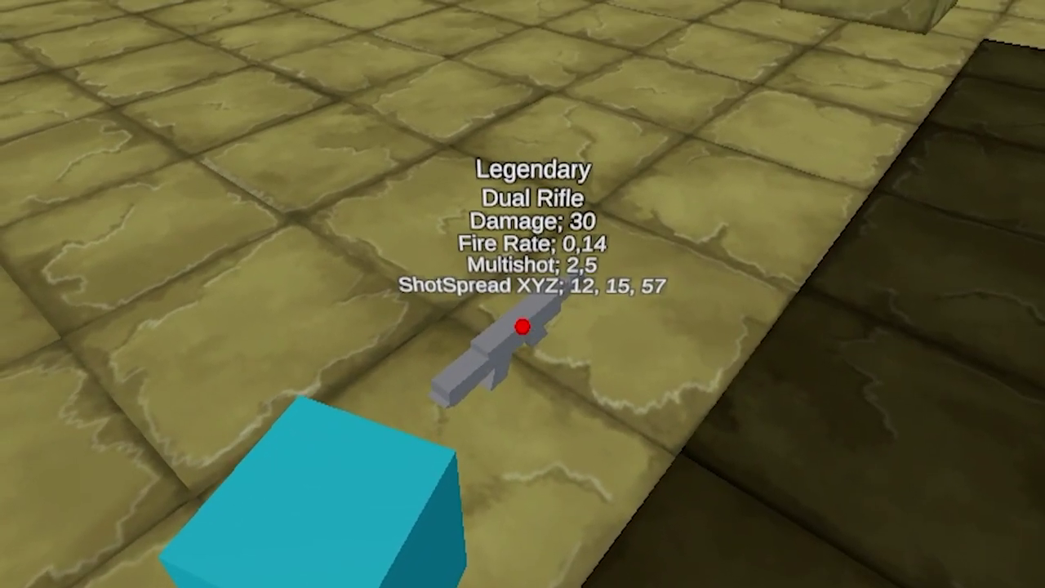
# Step: Pick up the Legendary Dual Rifle in the game and test fire it towards the archway while moving around
pyautogui.press('e')
pyautogui.click(522, 327)
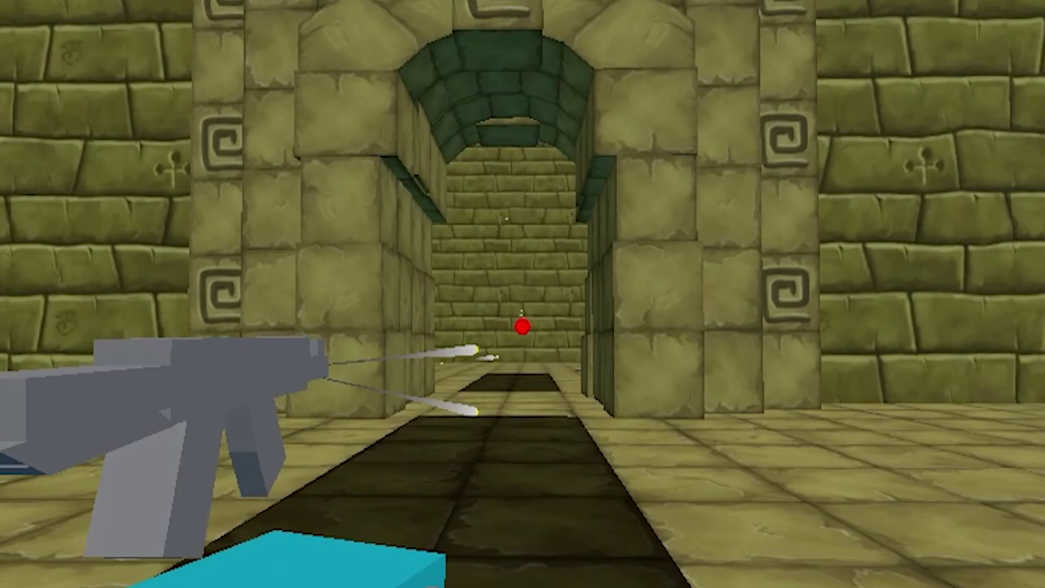
pyautogui.press('s')
pyautogui.press('a')
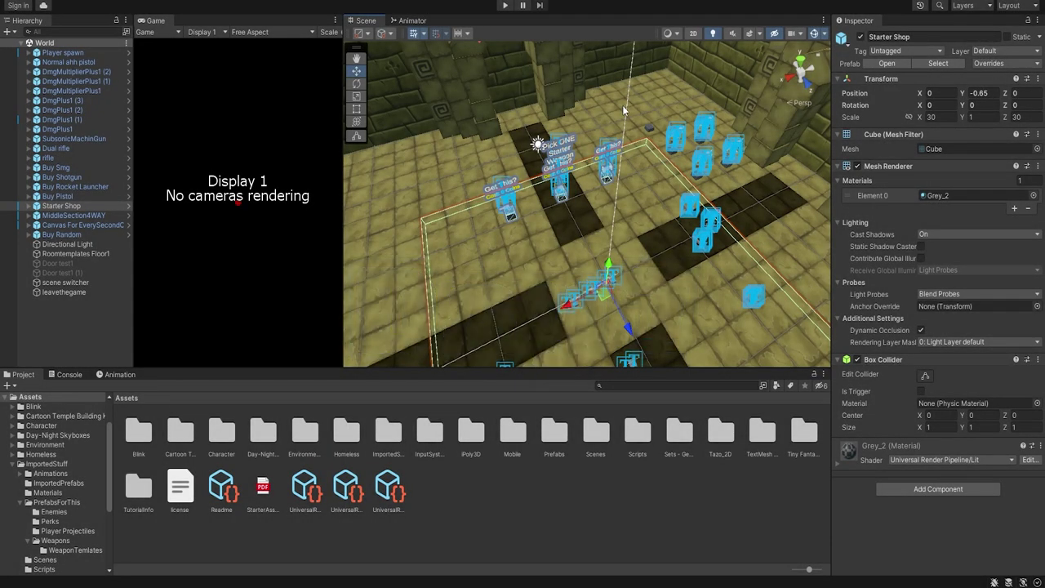
# Step: View the starter room in the scene, and walk around it in the game to check the perk blocks and gun texts
pyautogui.moveTo(624, 110); pyautogui.dragTo(664, 573, button='right')
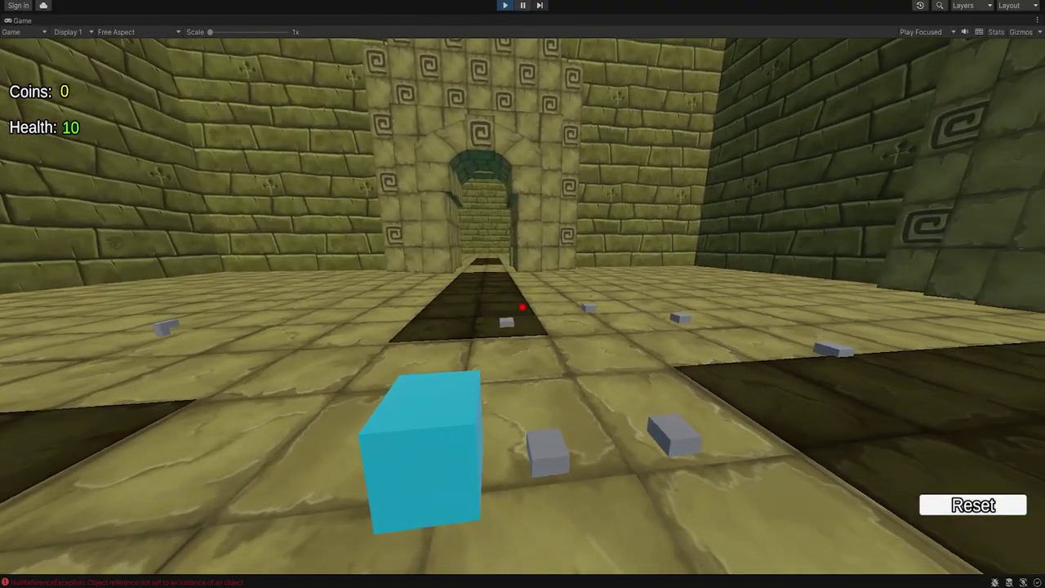
pyautogui.press('s')
pyautogui.press('a')
pyautogui.press('a')
pyautogui.press('d')
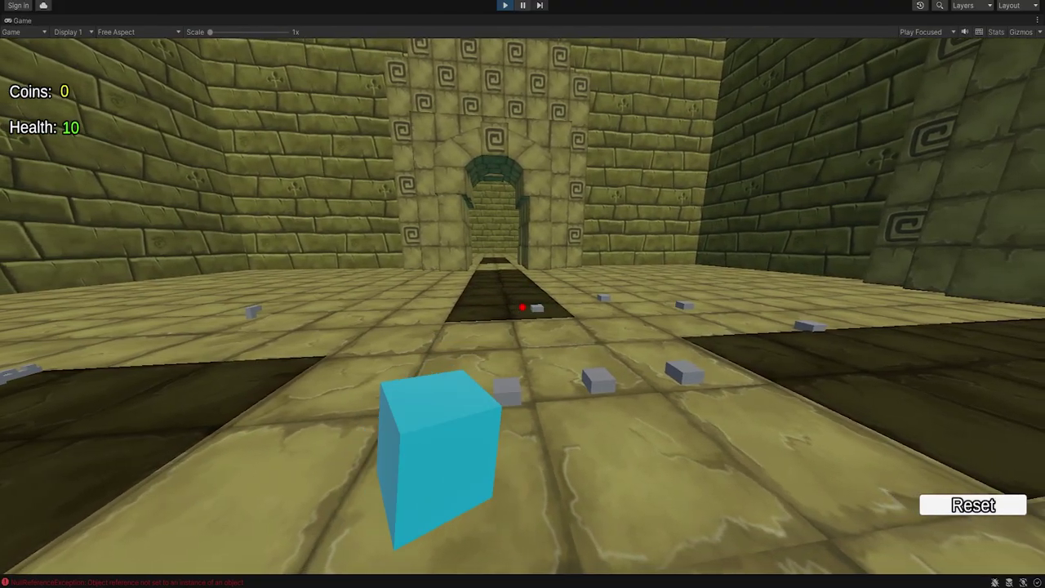
pyautogui.press('w')
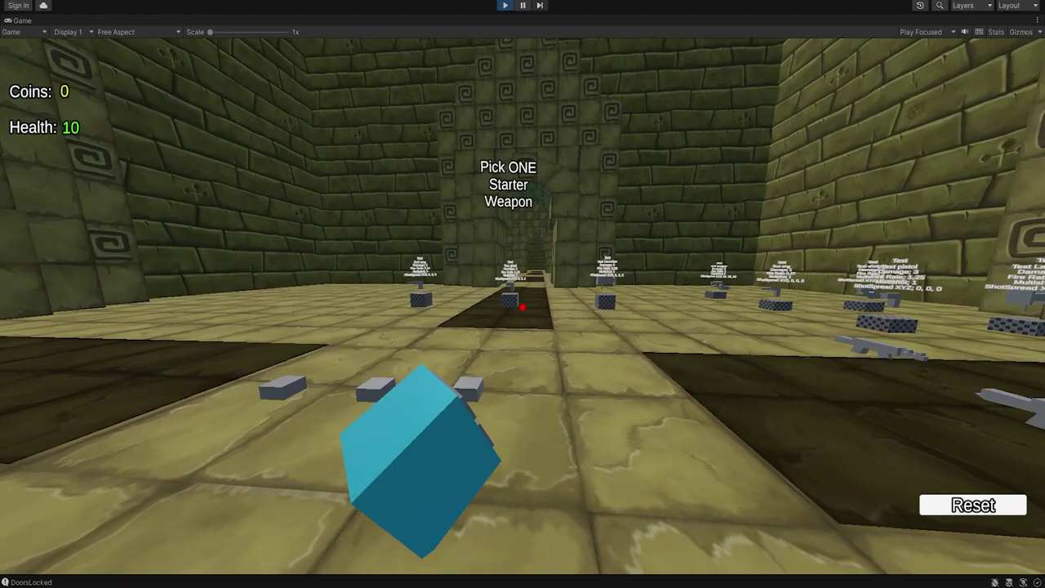
pyautogui.press('d')
pyautogui.press('s')
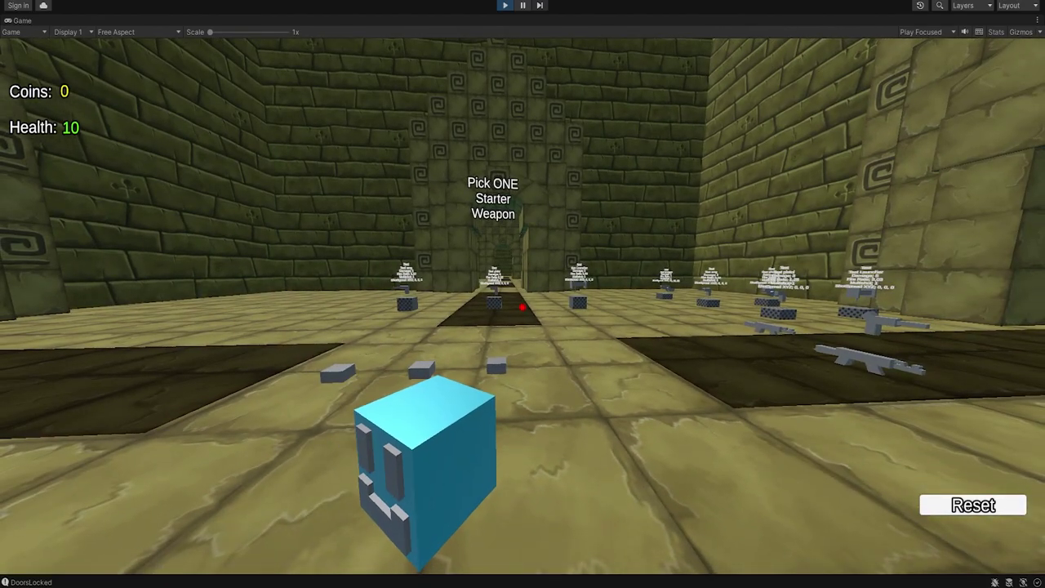
pyautogui.press('s')
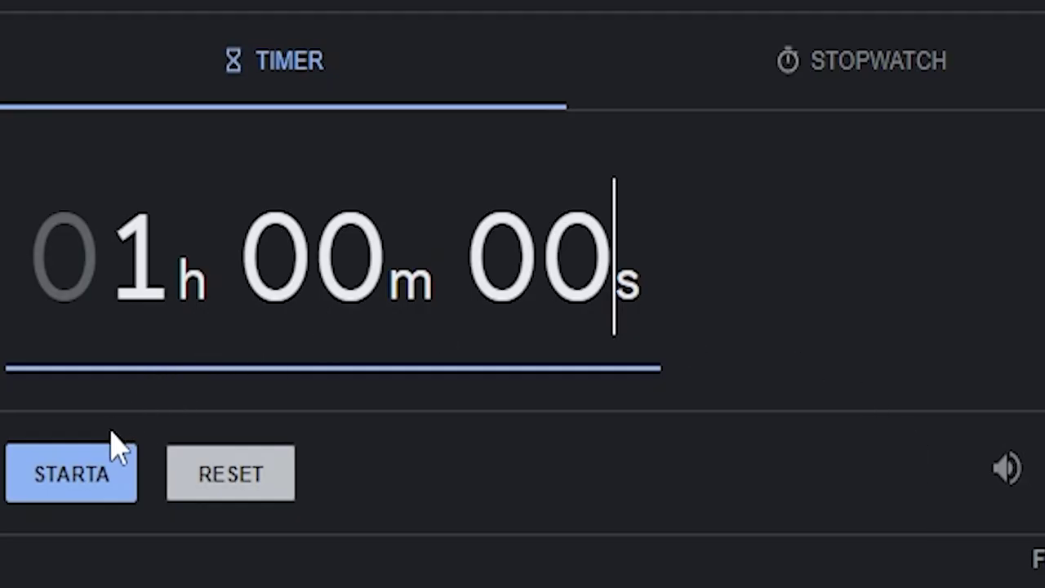
# Step: Start the one-hour countdown in the browser timer
pyautogui.click(86, 478)
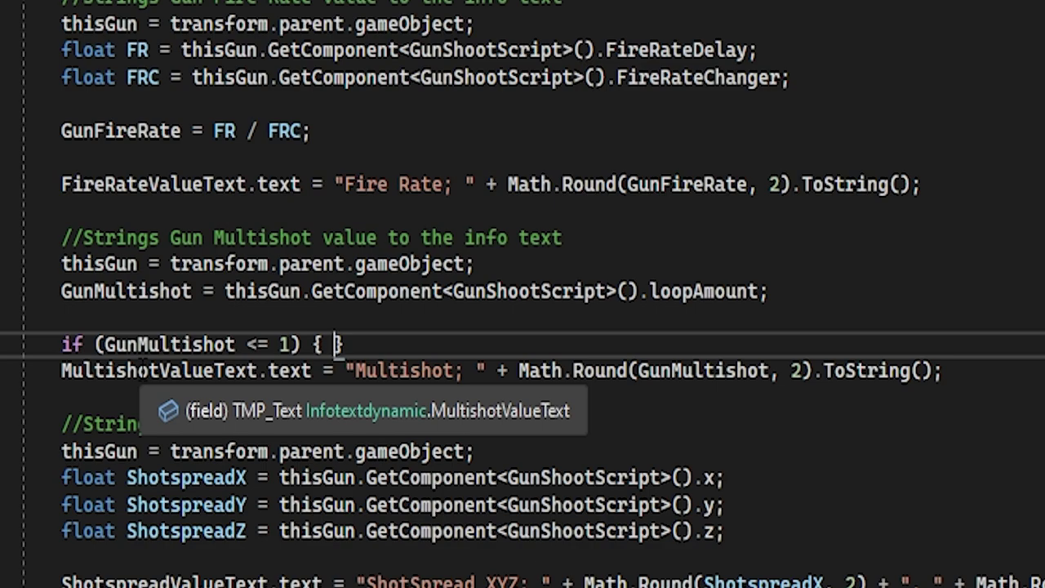
# Step: Change the multishot condition in the script to if (GunMultishot == 1) and spread its braces over separate lines
pyautogui.press('Left')
pyautogui.click(261, 324)
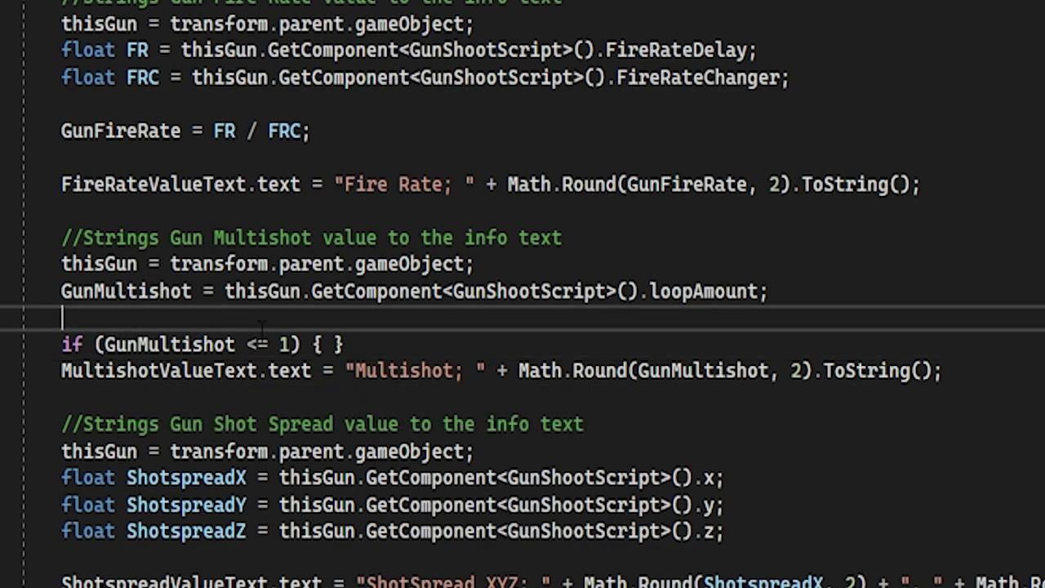
pyautogui.click(262, 344)
pyautogui.press('BackSpace')
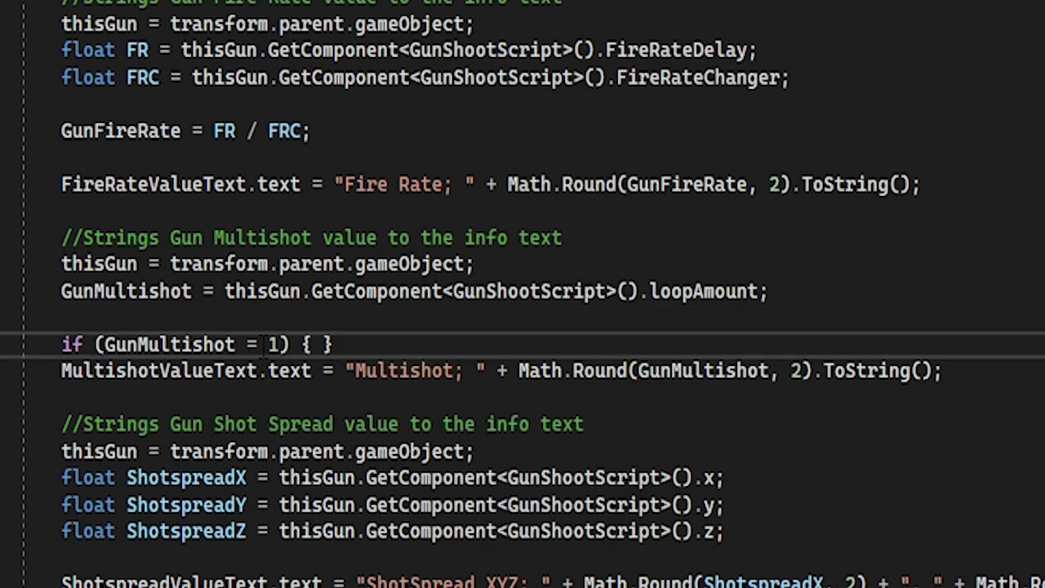
pyautogui.write('=')
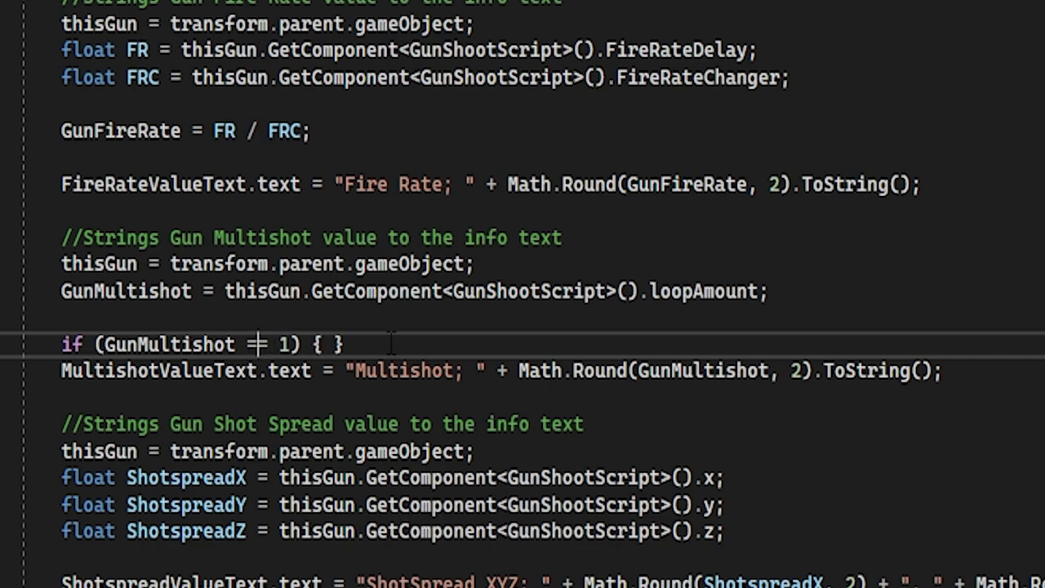
pyautogui.press('Return')
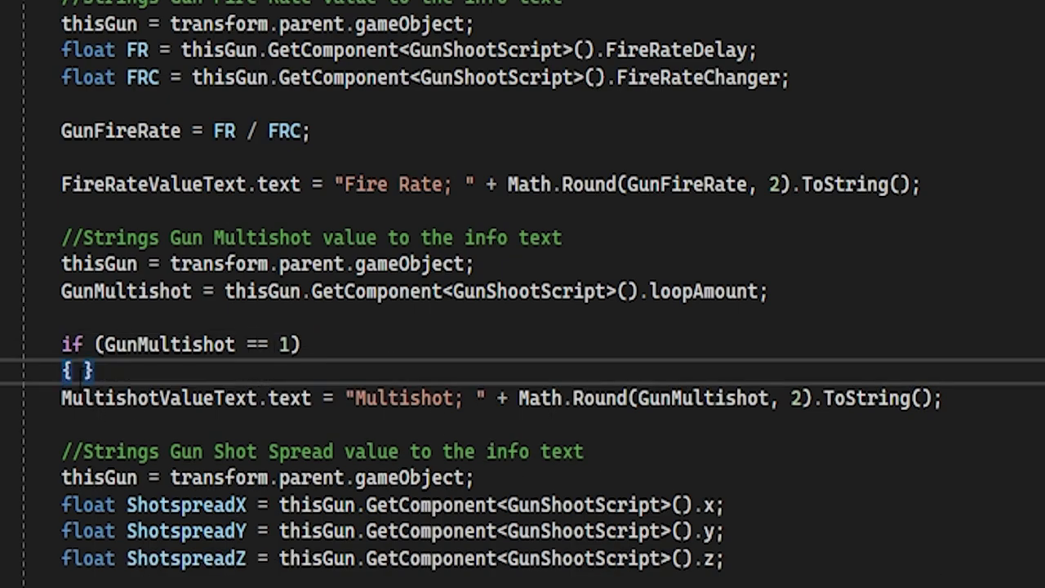
pyautogui.press('Return')
pyautogui.press('Return')
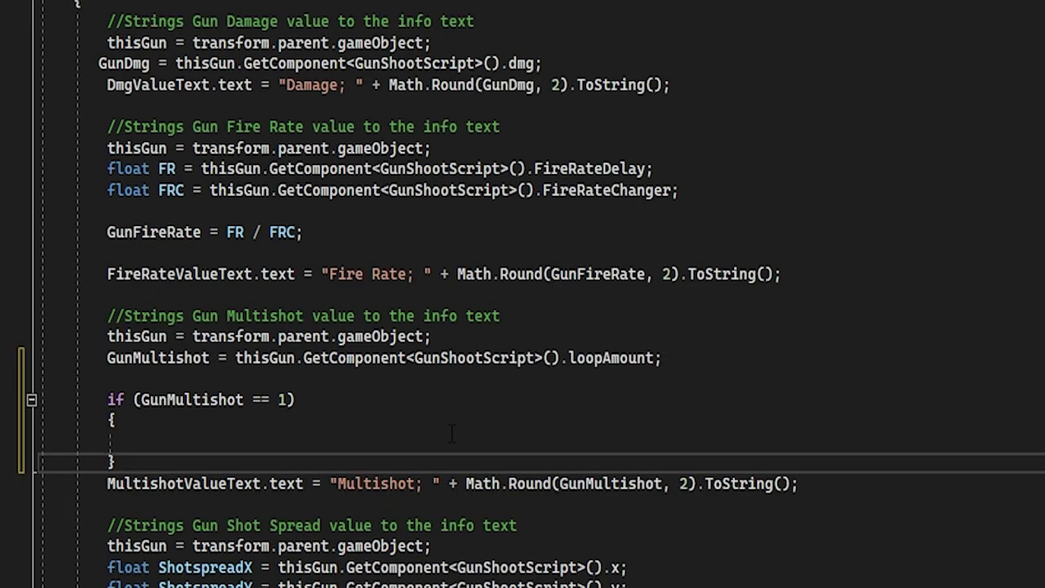
# Step: Try an empty MultishotValueText.text assignment inside the GunMultishot == 1 block, and delete the whole if block
pyautogui.press('Return')
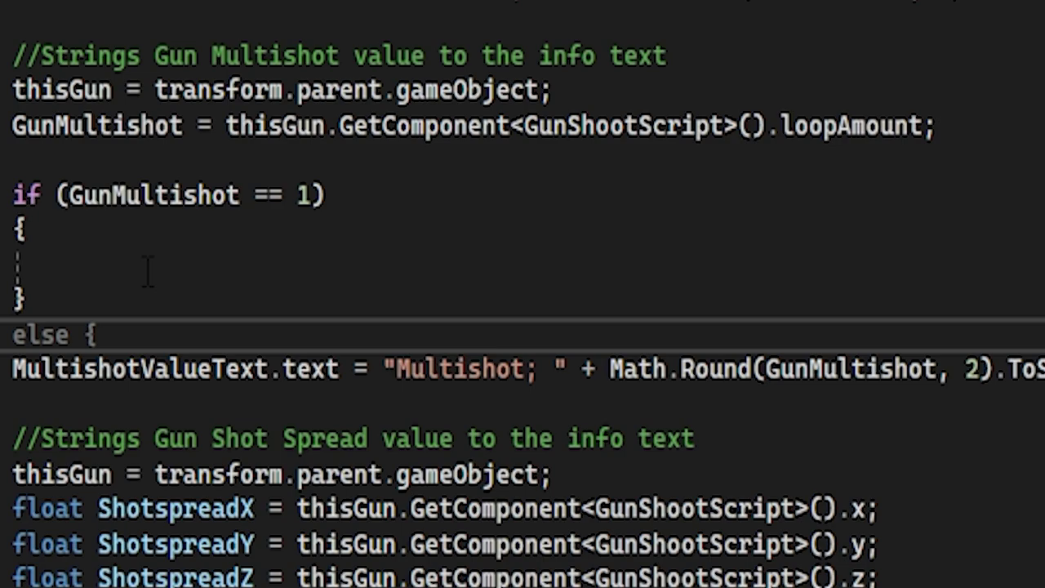
pyautogui.click(188, 445)
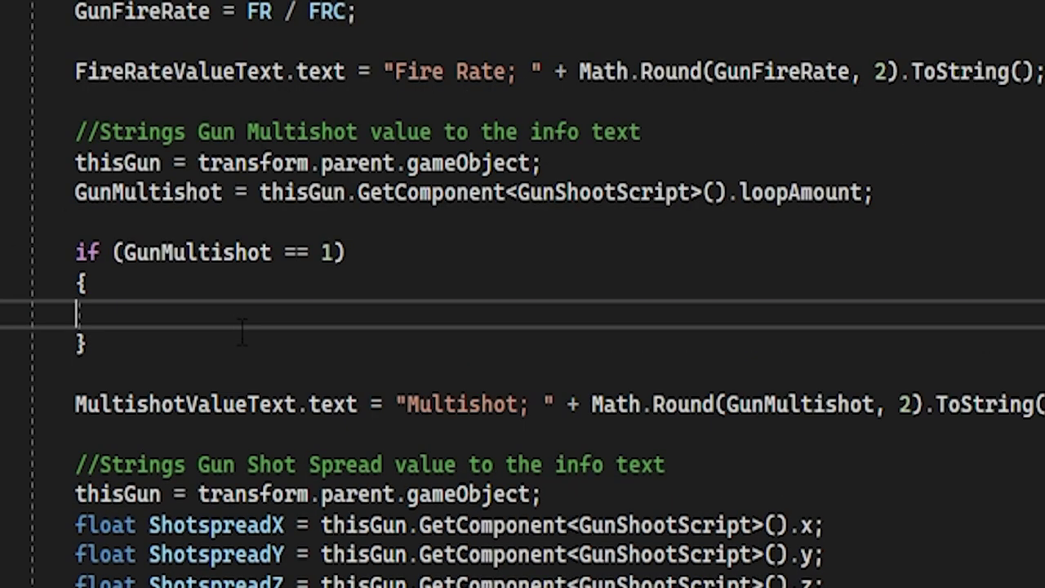
pyautogui.write('MultishotValueText.text = "Multishot; " + Math.Round(GunMultishot, 2).ToString();')
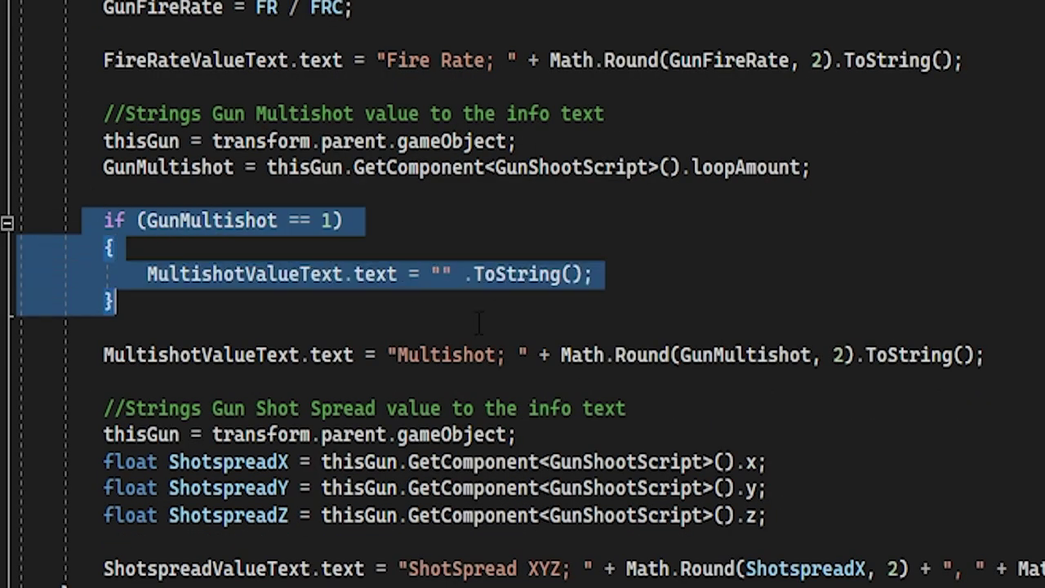
pyautogui.press('BackSpace')
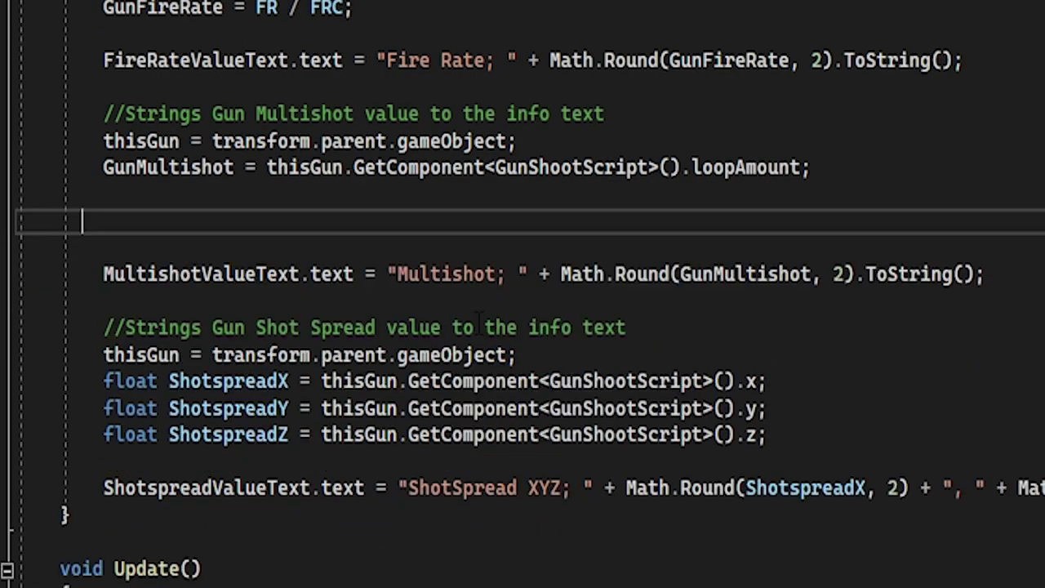
# Step: Switch to Unity and examine the ceiling of the MiddleSection4WAY room in the prefab and in the running game
pyautogui.hotkey('alt', 'Tab')
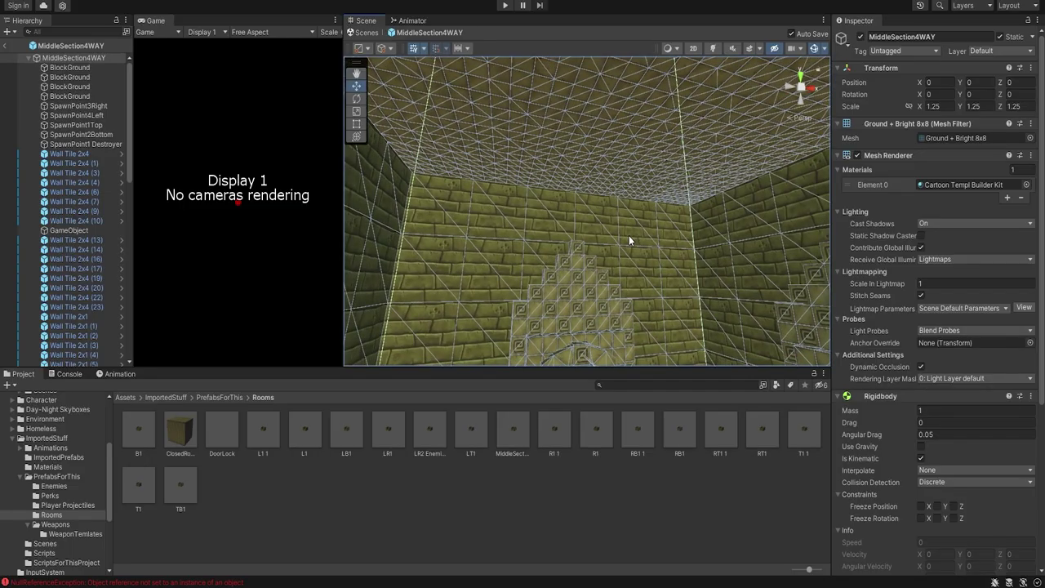
pyautogui.click(630, 233)
pyautogui.moveTo(629, 230); pyautogui.dragTo(602, 310, button='right')
pyautogui.press('s')
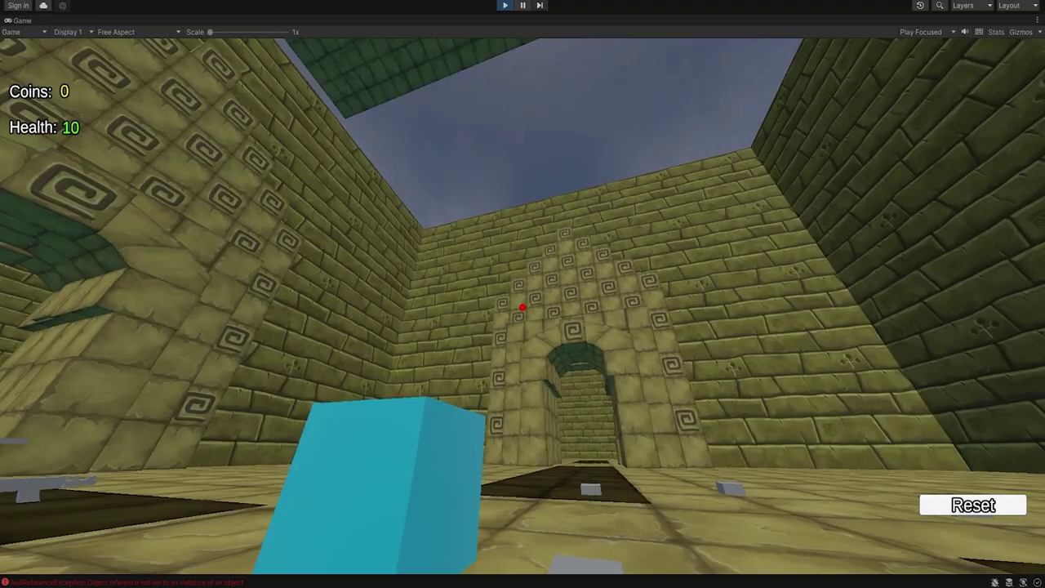
pyautogui.press('s')
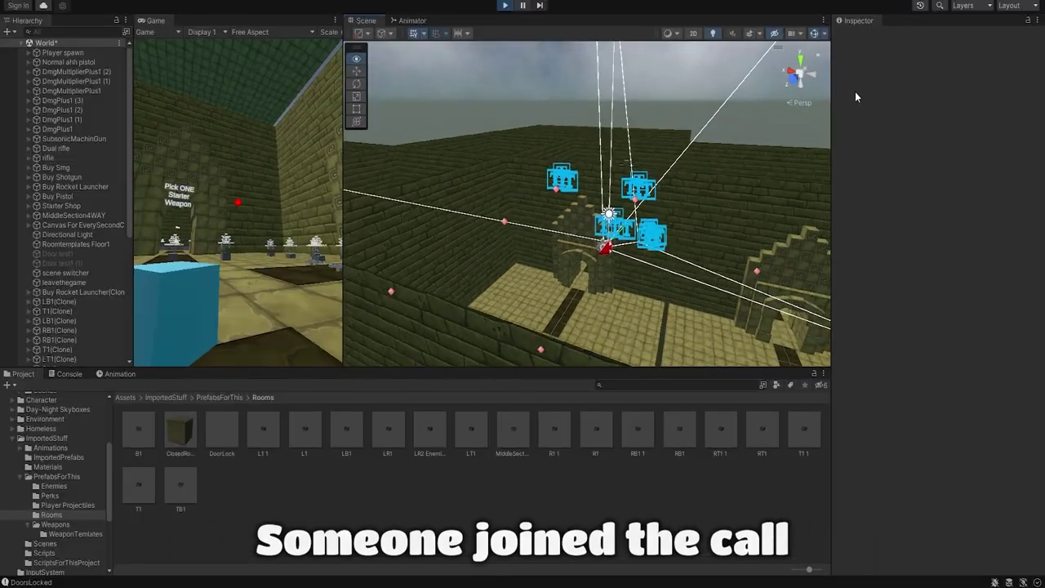
# Step: Fly the scene view through the generated rooms during play to examine their walls and ceilings
pyautogui.press('w')
pyautogui.moveTo(855, 92); pyautogui.dragTo(700, 12, button='right')
pyautogui.press('w')
pyautogui.press('w')
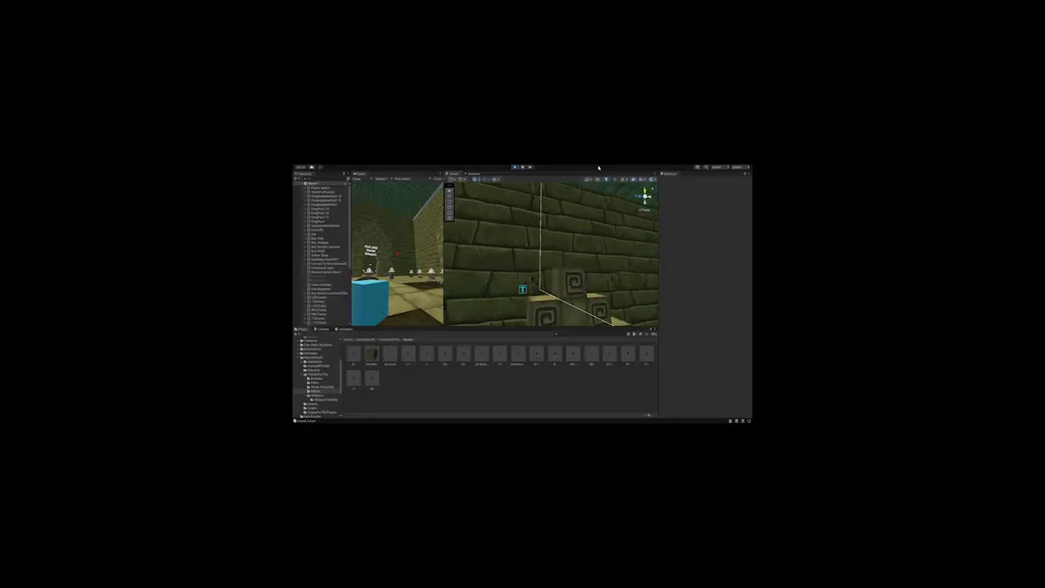
pyautogui.press('w')
pyautogui.moveTo(1037, 17); pyautogui.dragTo(149, 47, button='right')
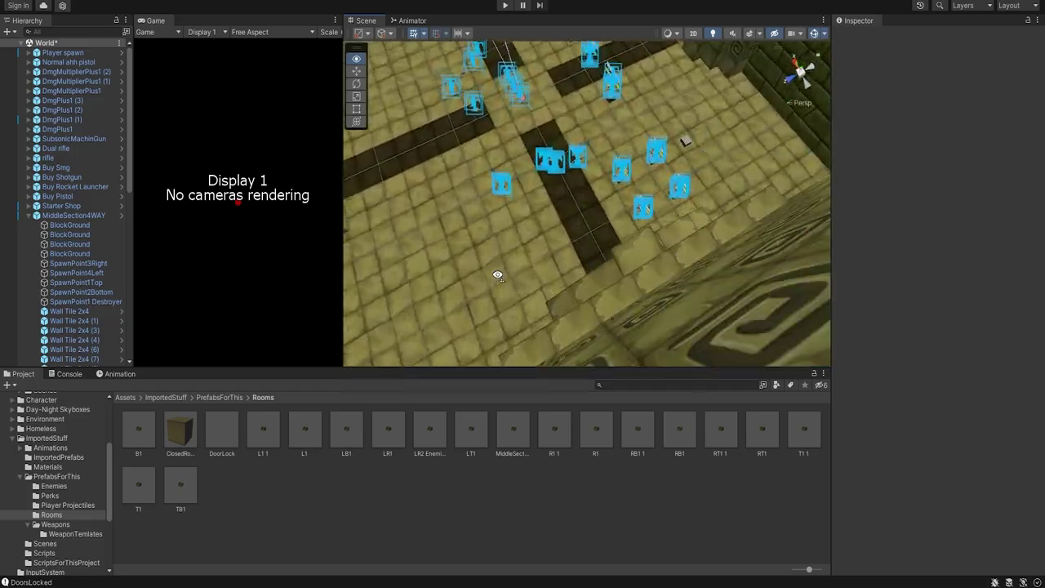
# Step: Select the off-centre green ceiling of the middle room, set its position offset to 0 to cover the whole room, and walk through the game
pyautogui.moveTo(498, 275); pyautogui.dragTo(407, 3, button='right')
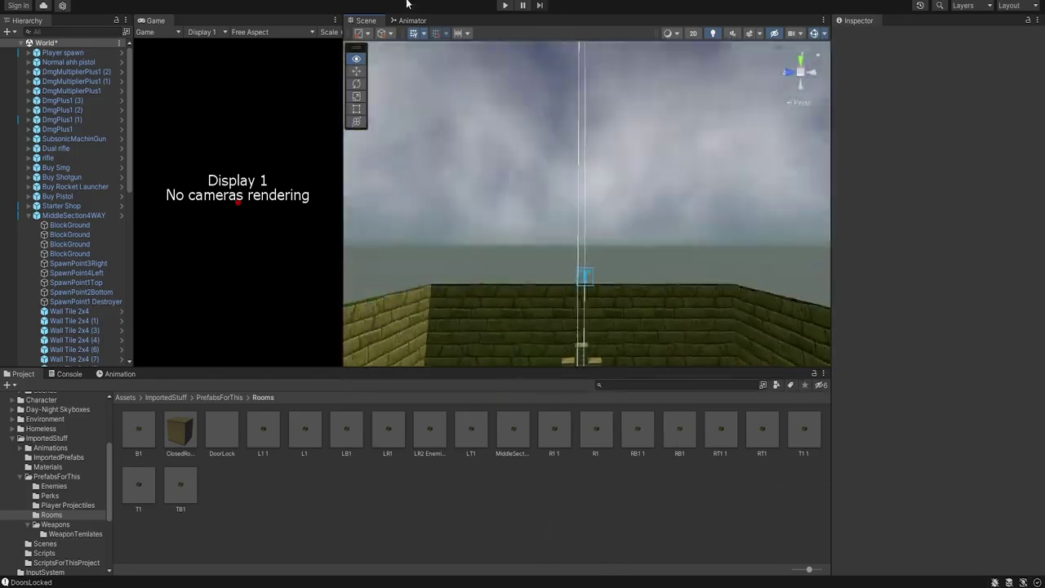
pyautogui.moveTo(579, 163); pyautogui.dragTo(678, 122, button='right')
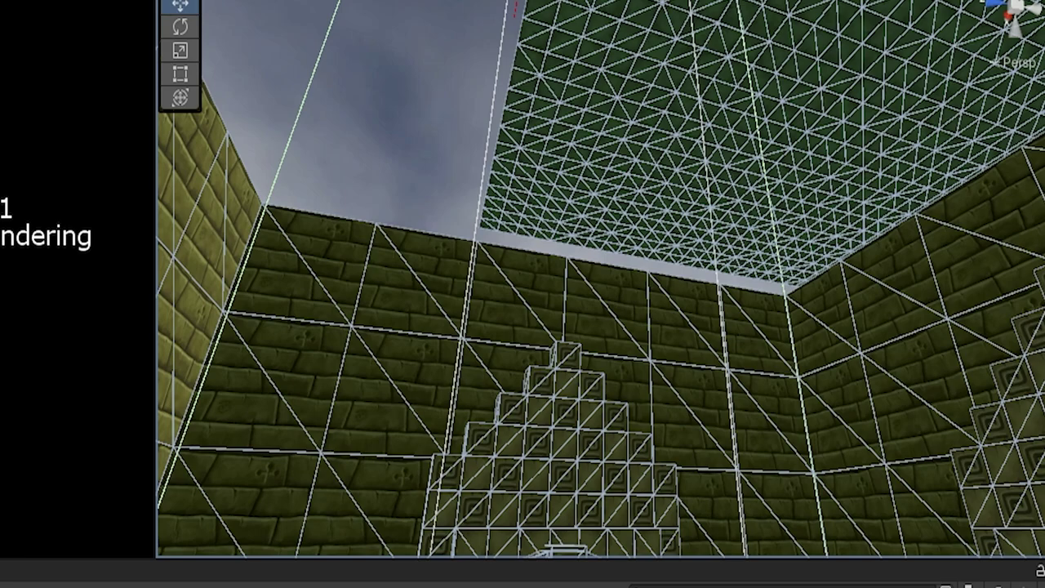
pyautogui.click(902, 102)
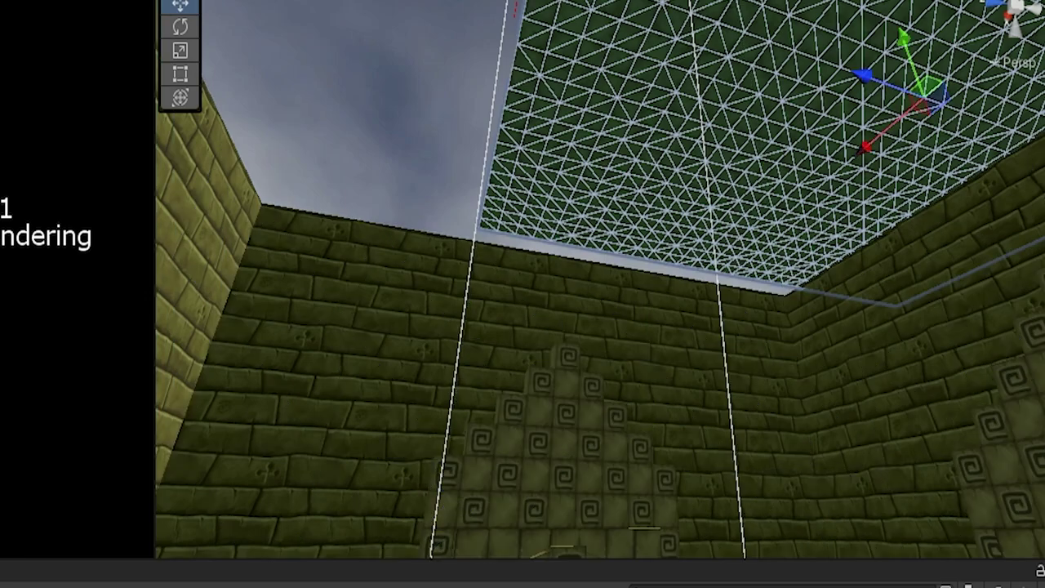
pyautogui.write('0')
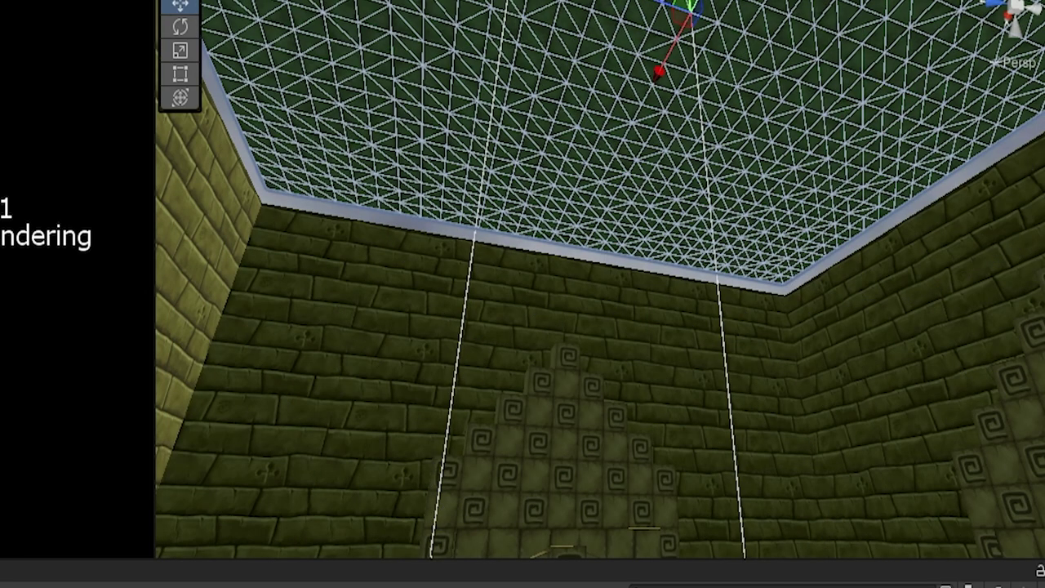
pyautogui.moveTo(1044, 82); pyautogui.dragTo(1029, 82)
pyautogui.click(457, 143)
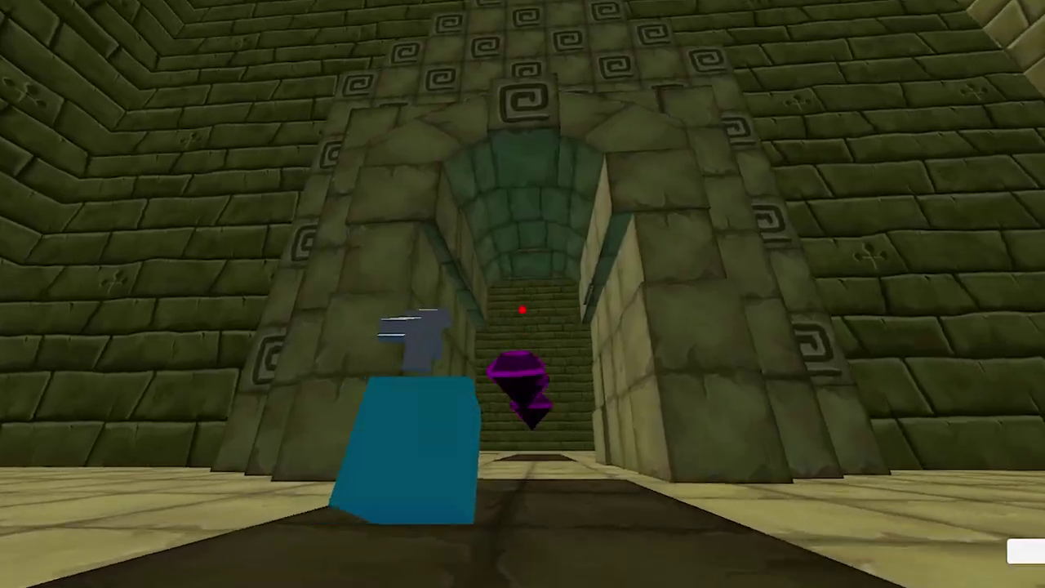
pyautogui.press('w')
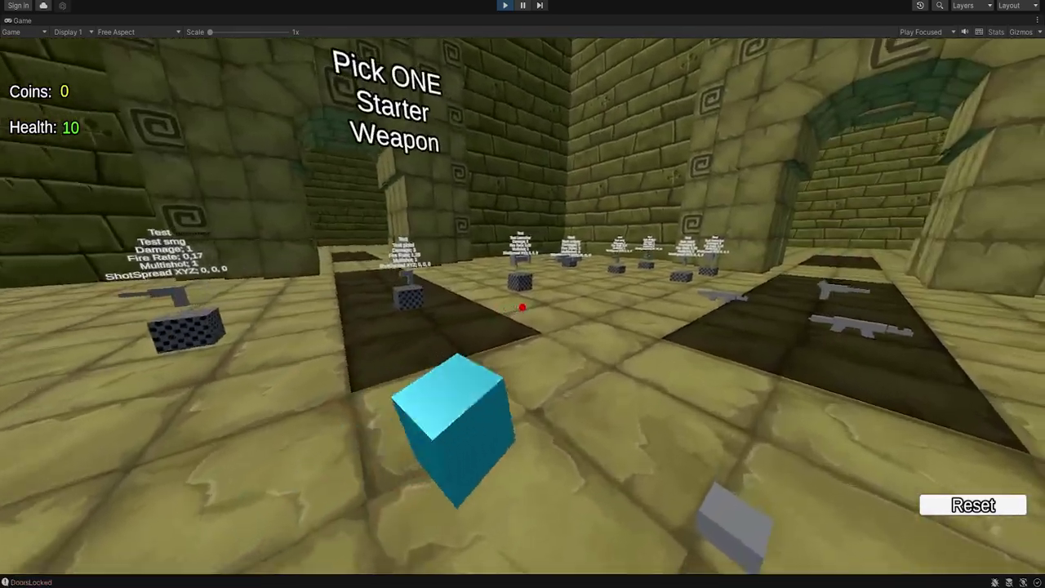
# Step: Play-test the dungeon by carrying a starter gun through the archways and shooting the enemies in the neighbouring rooms
pyautogui.press('w')
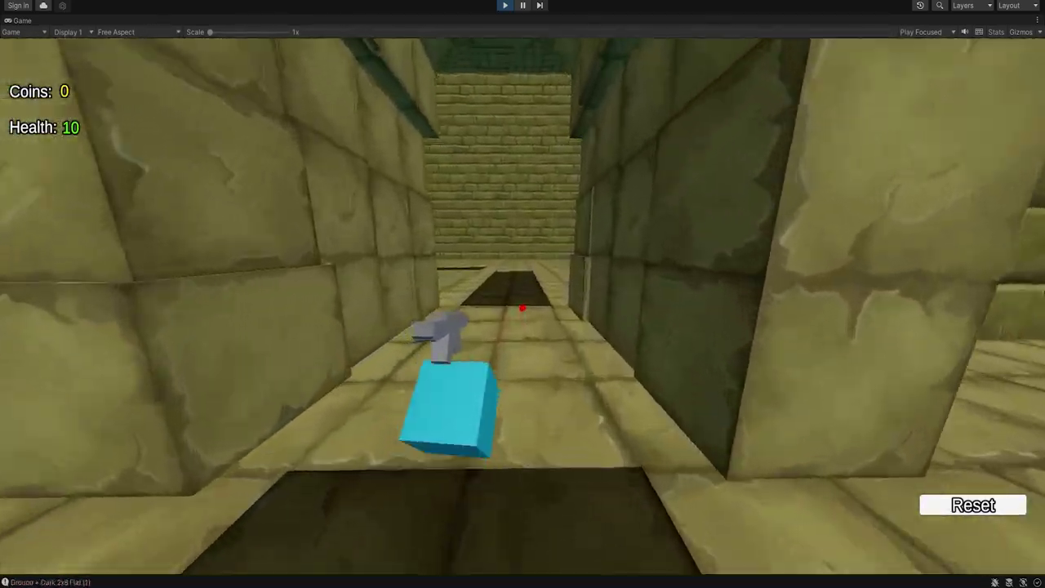
pyautogui.click(522, 308)
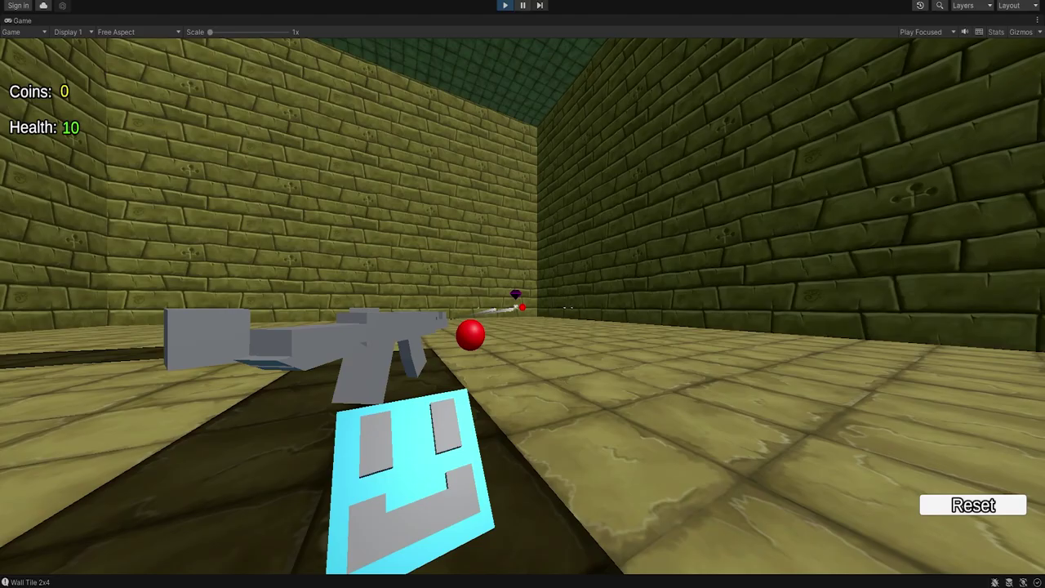
pyautogui.press('w')
pyautogui.click(523, 308)
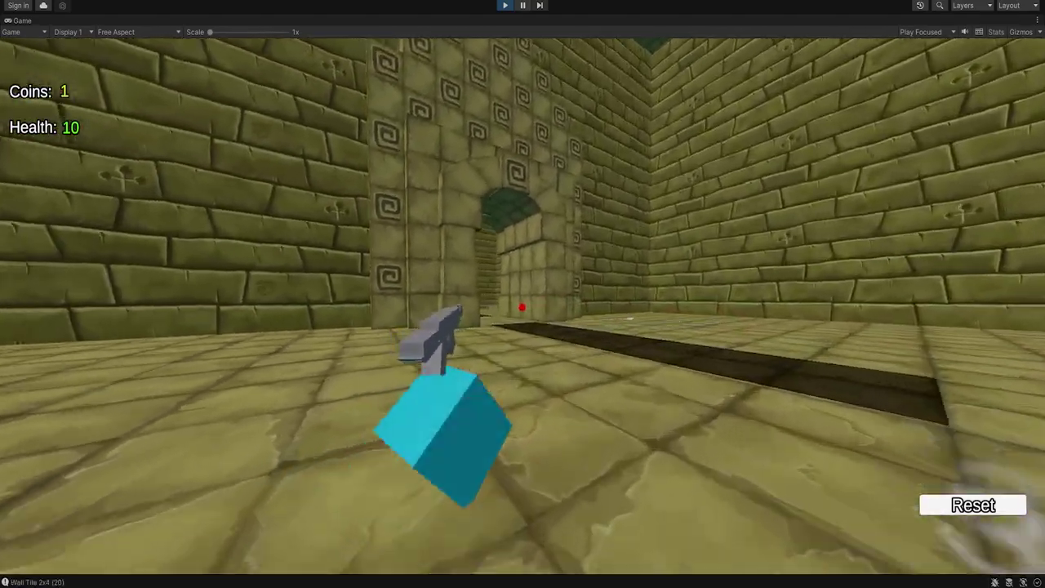
pyautogui.press('w')
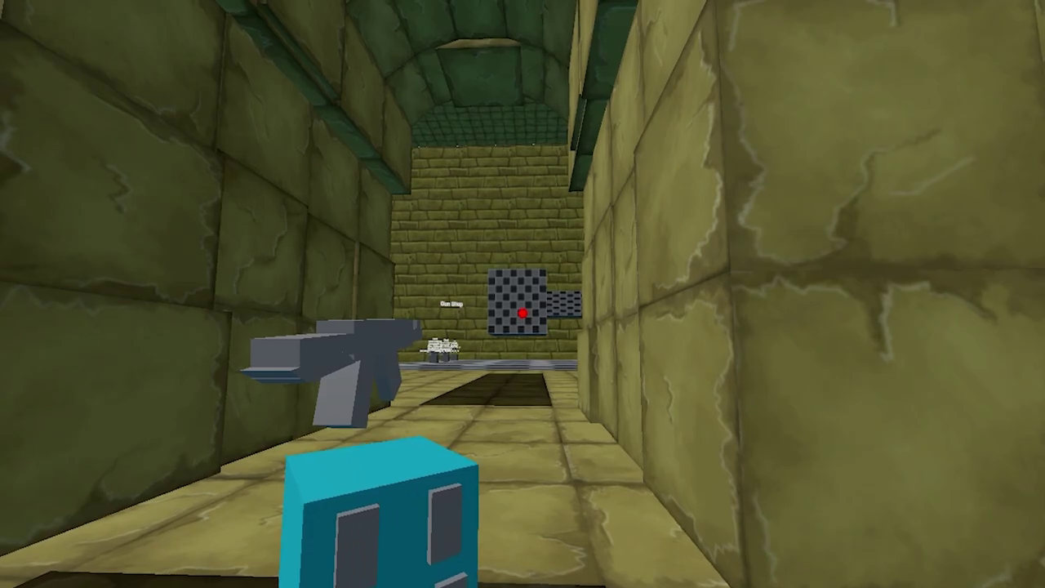
# Step: Walk through the archway into the Gun Shop room, move around its checkered floor to examine the shop, and stop the game
pyautogui.press('w')
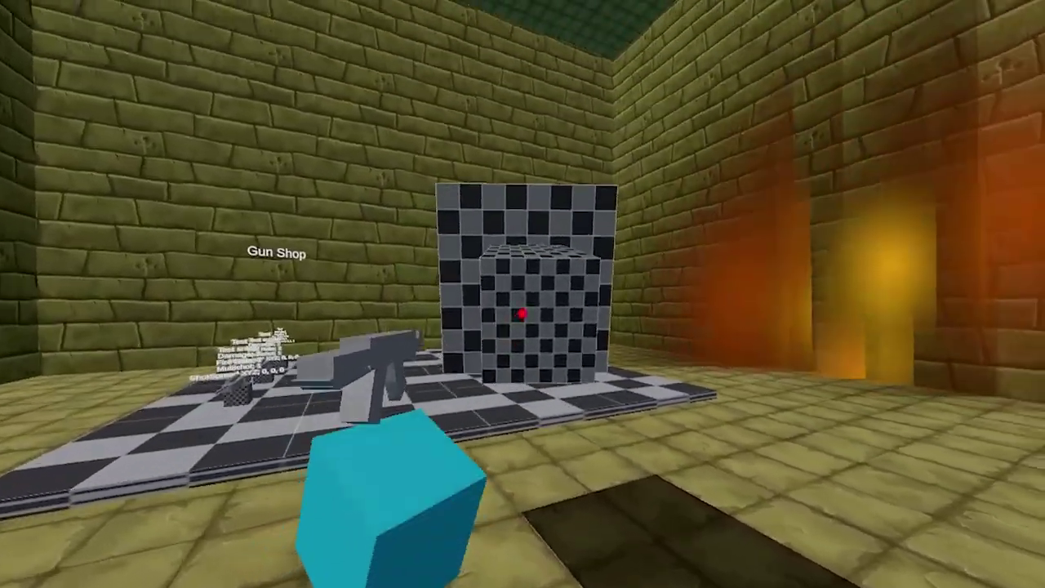
pyautogui.click(522, 314)
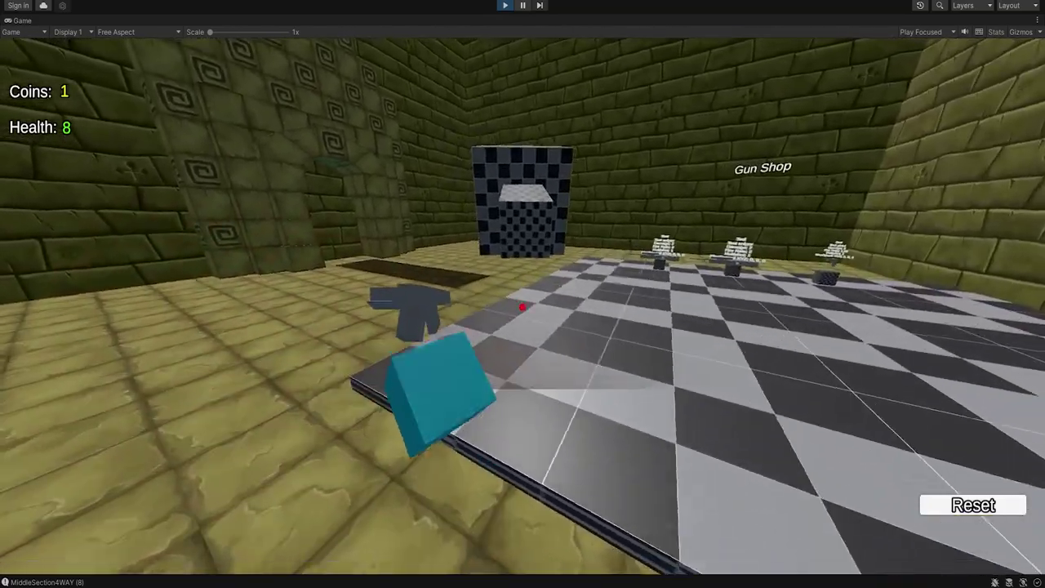
pyautogui.press('s')
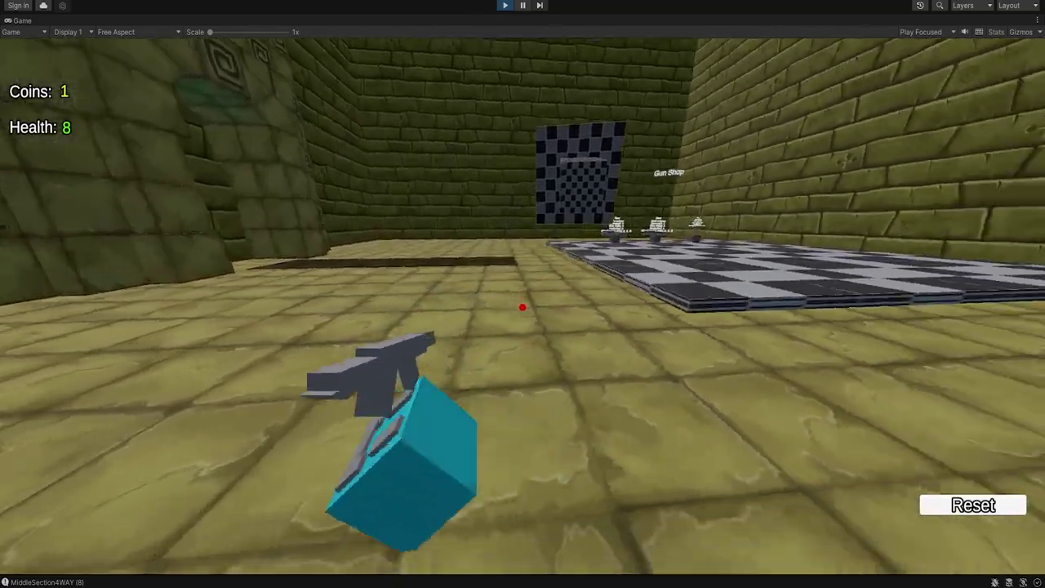
pyautogui.press('w')
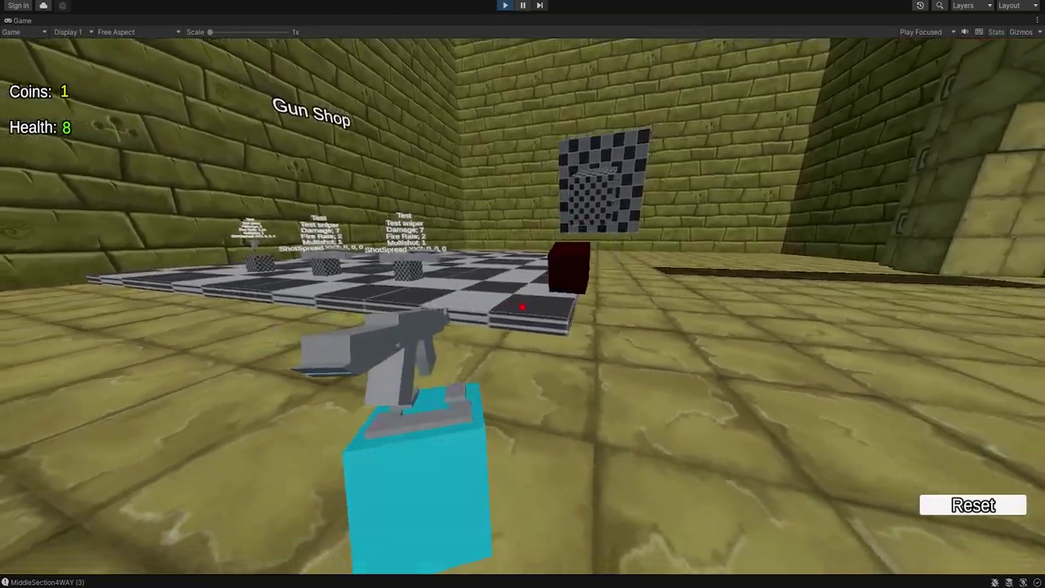
pyautogui.press('s')
pyautogui.press('d')
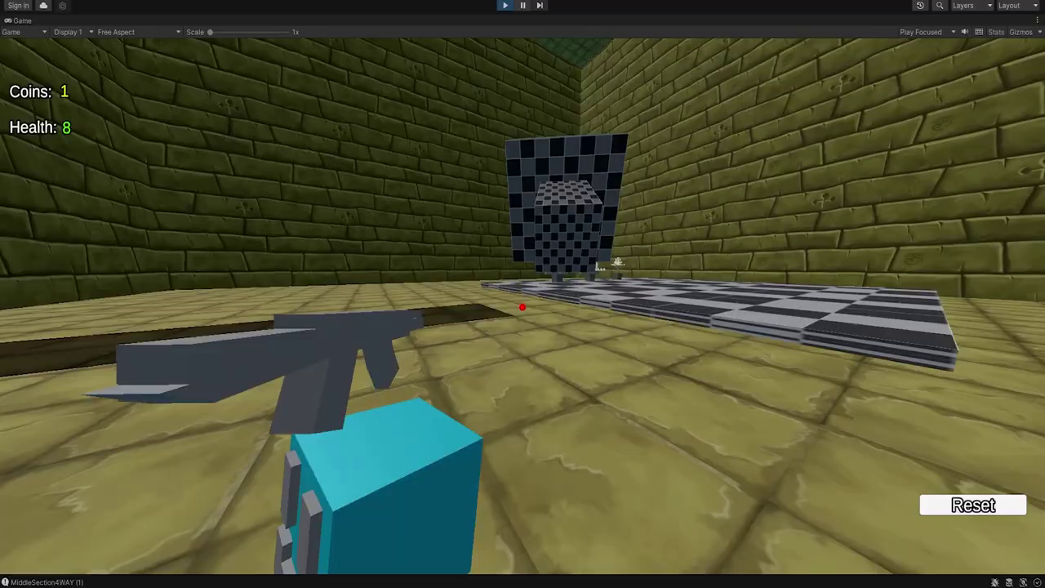
pyautogui.press('s')
pyautogui.press('s')
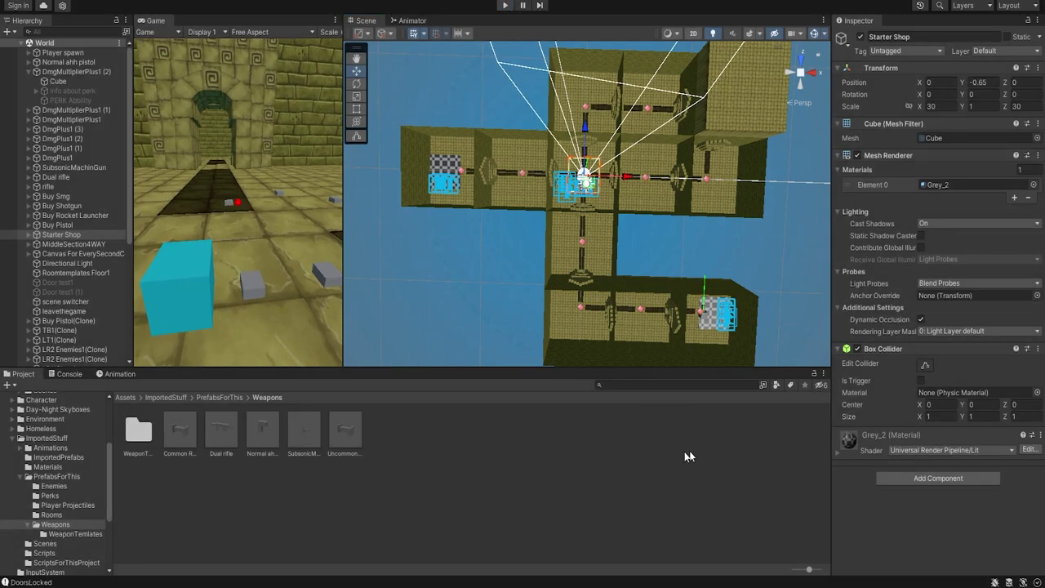
pyautogui.hotkey('ctrl', 'p')
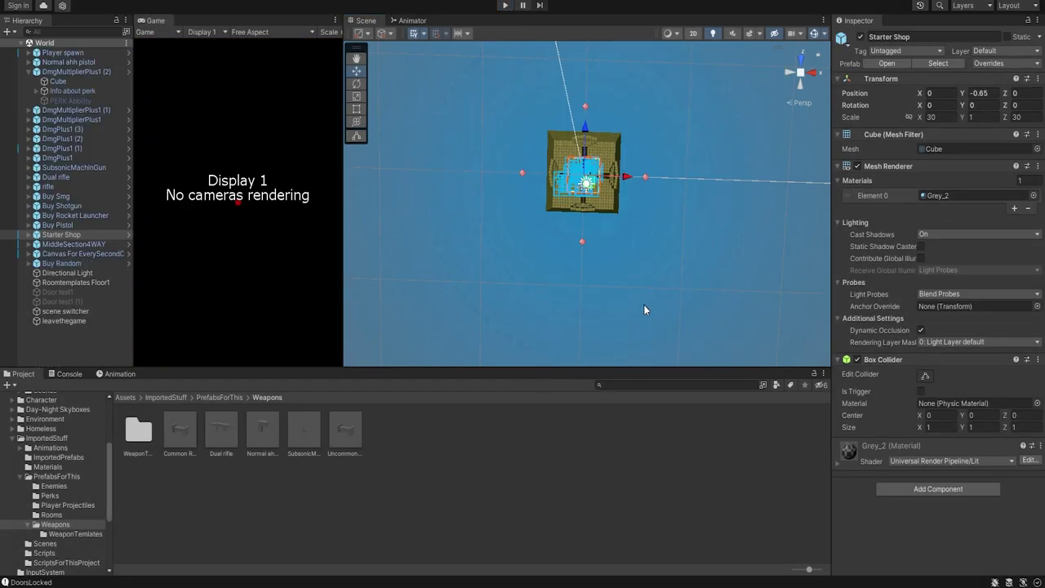